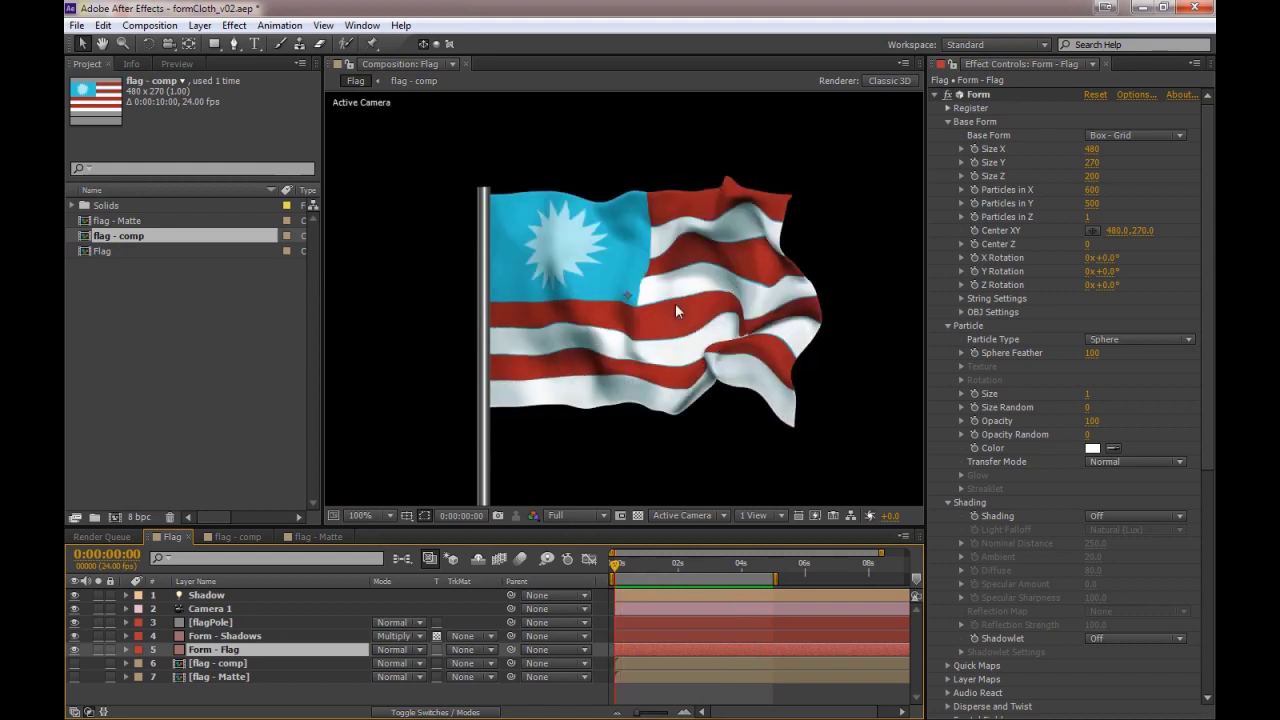
Step: Examine the finished waving flag by orbiting the camera around it and previewing the animation
{"action": "key", "text": "c"}
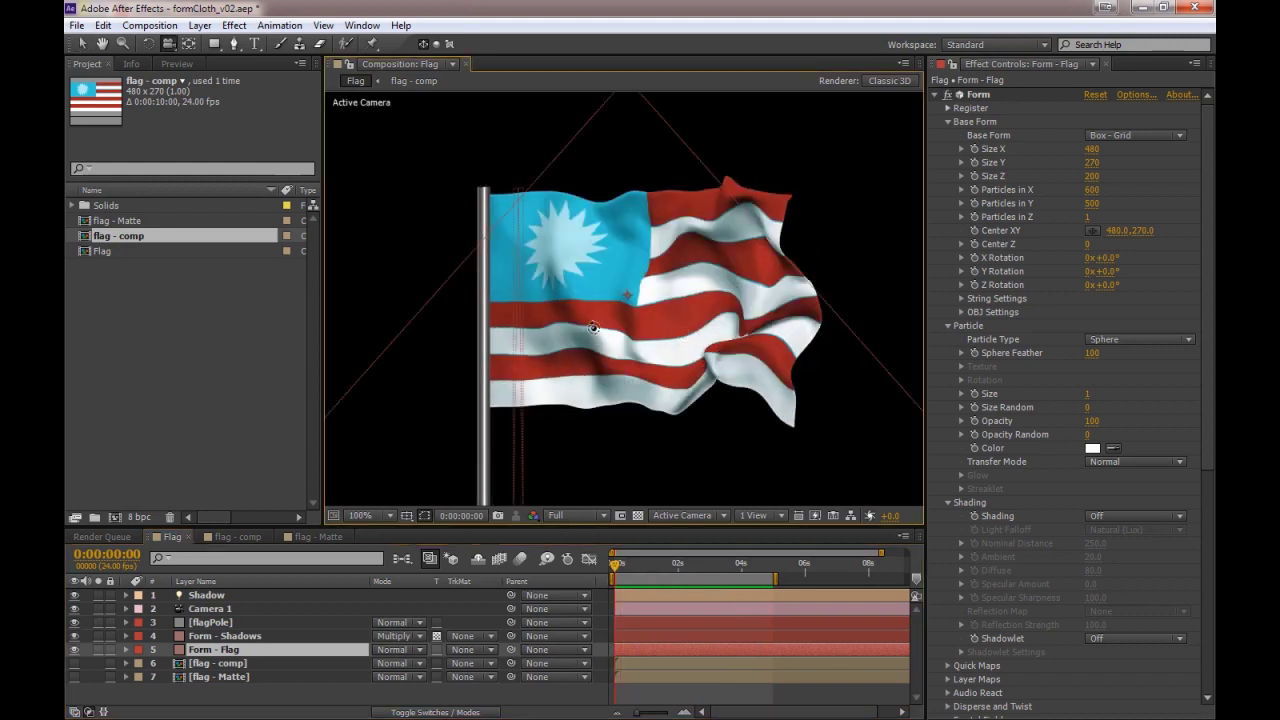
{"action": "left_click_drag", "start_coordinate": [590, 329], "coordinate": [588, 330]}
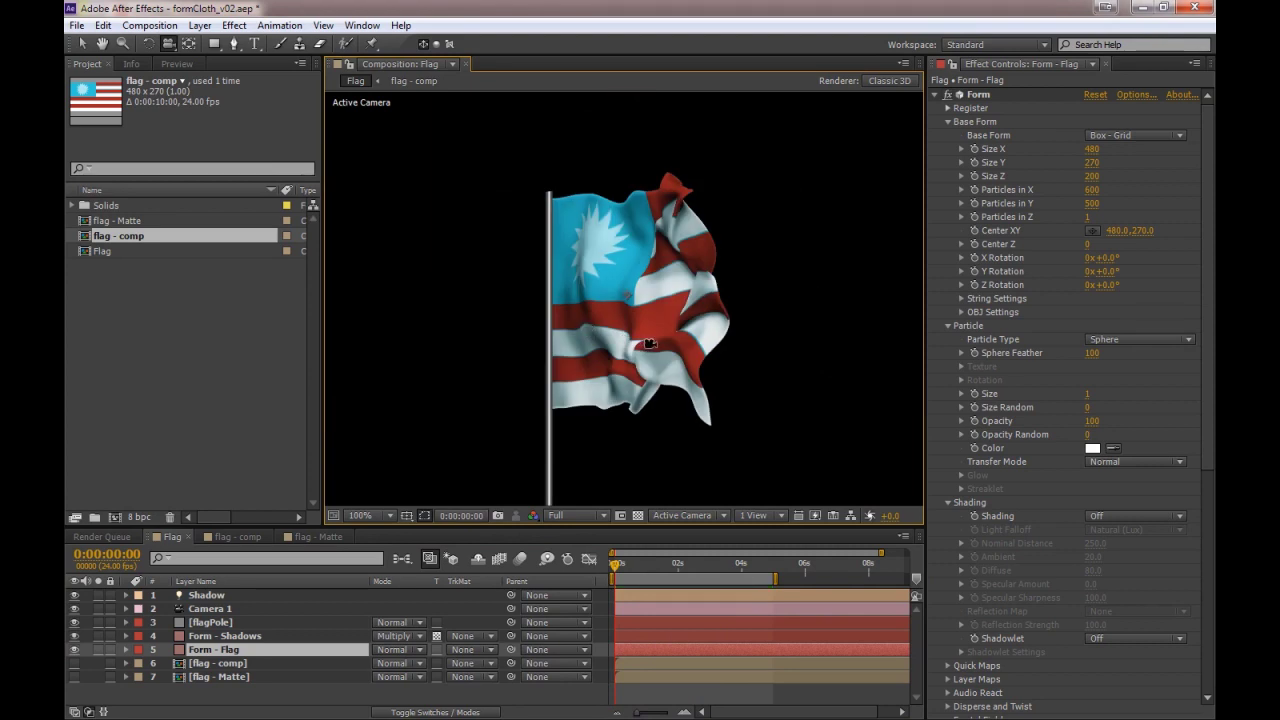
{"action": "key", "text": "c"}
{"action": "left_click_drag", "start_coordinate": [609, 344], "coordinate": [611, 344]}
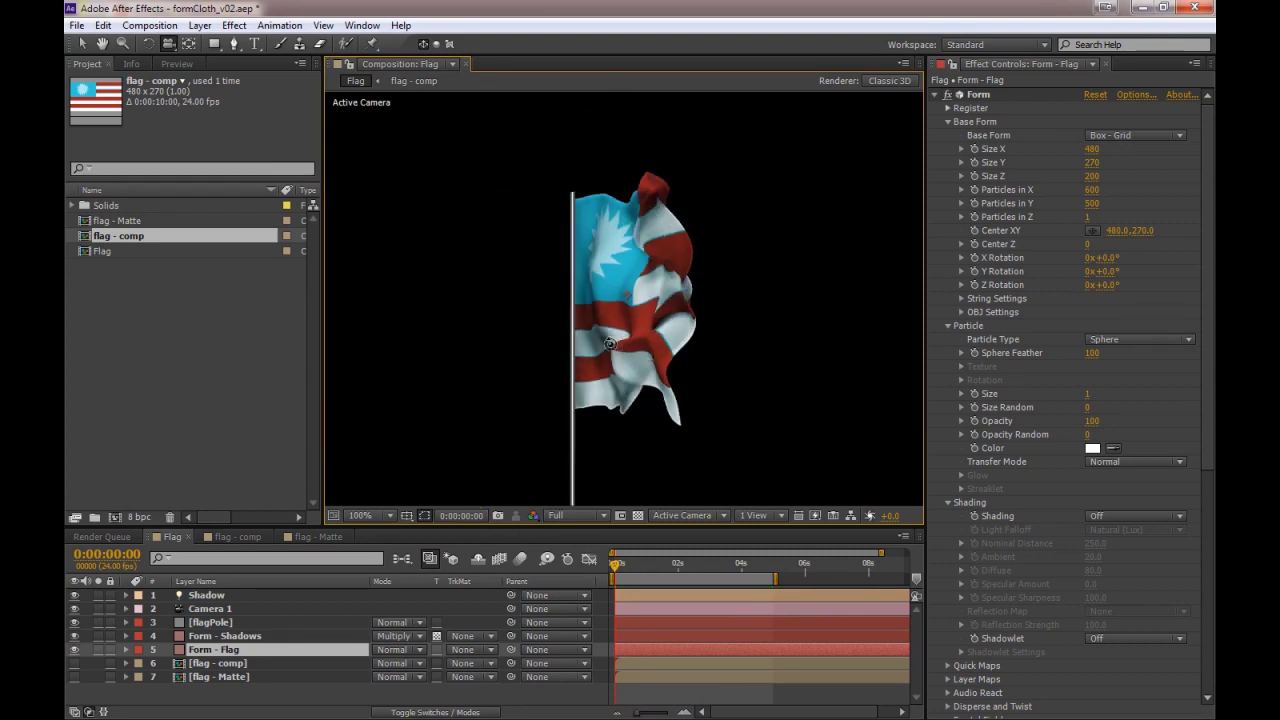
{"action": "key", "text": "ctrl+z"}
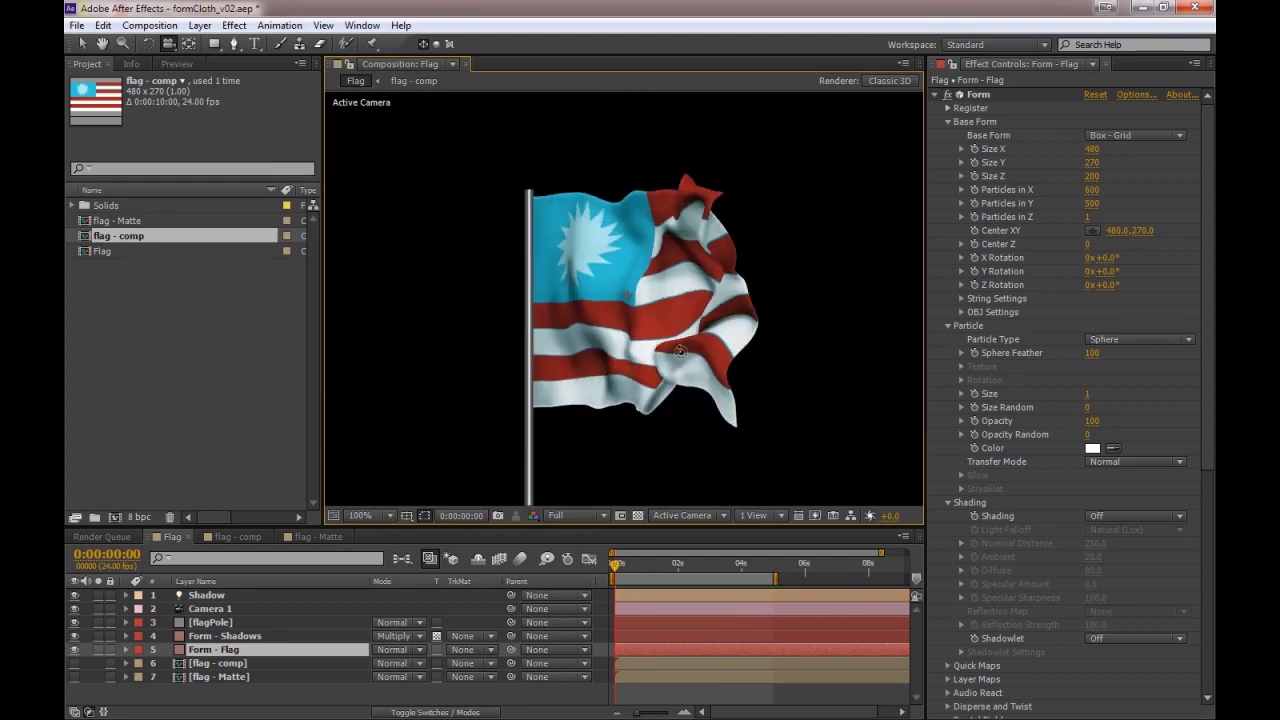
{"action": "key", "text": "ctrl+shift+z"}
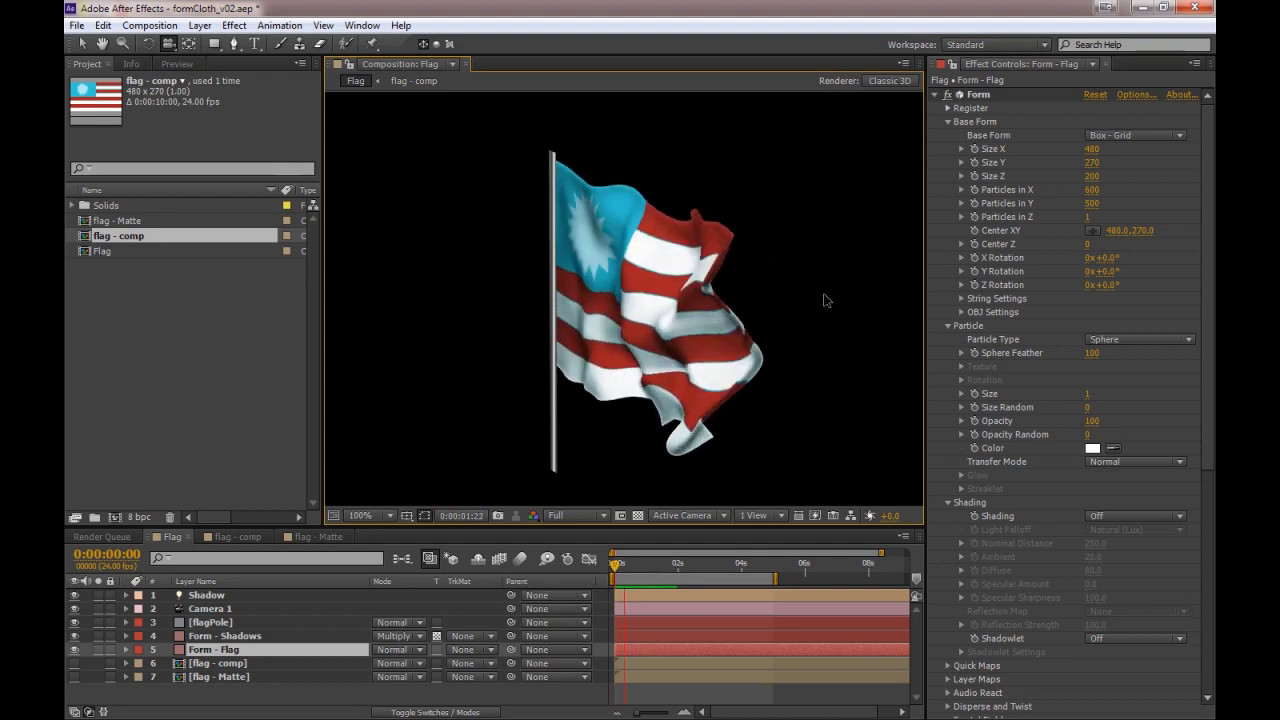
{"action": "key", "text": "space"}
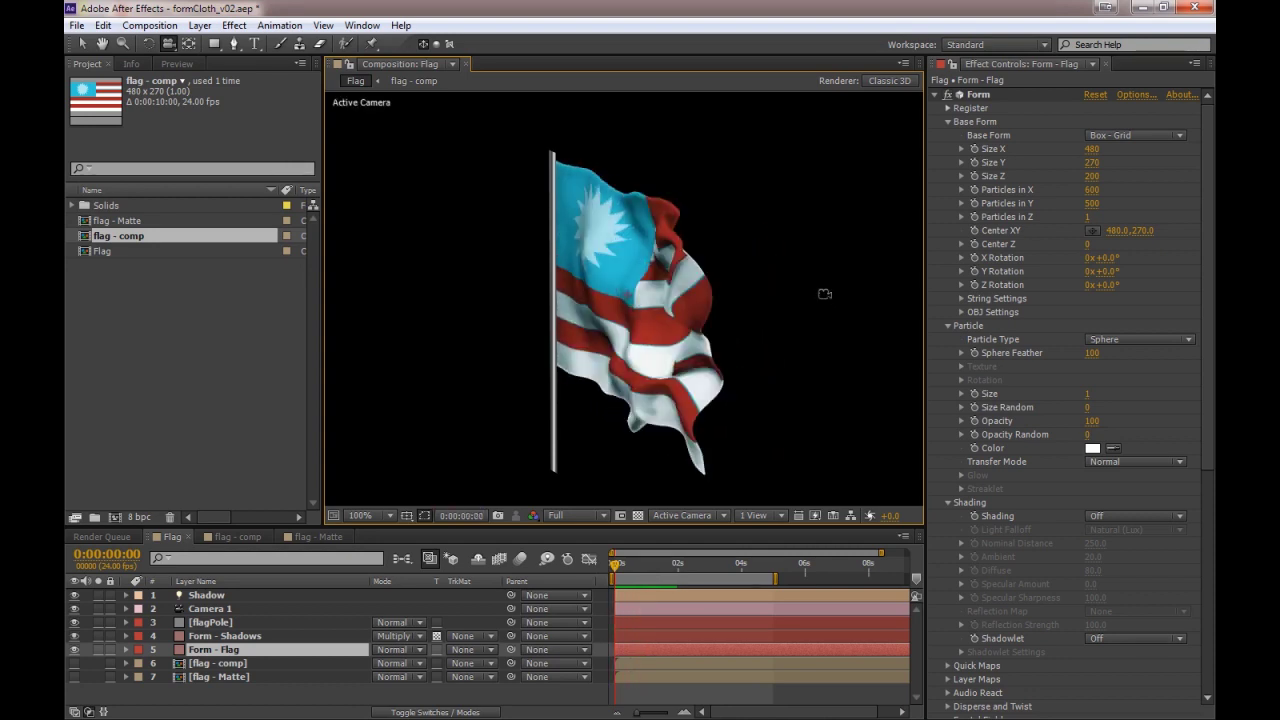
{"action": "left_click_drag", "start_coordinate": [647, 358], "coordinate": [753, 284]}
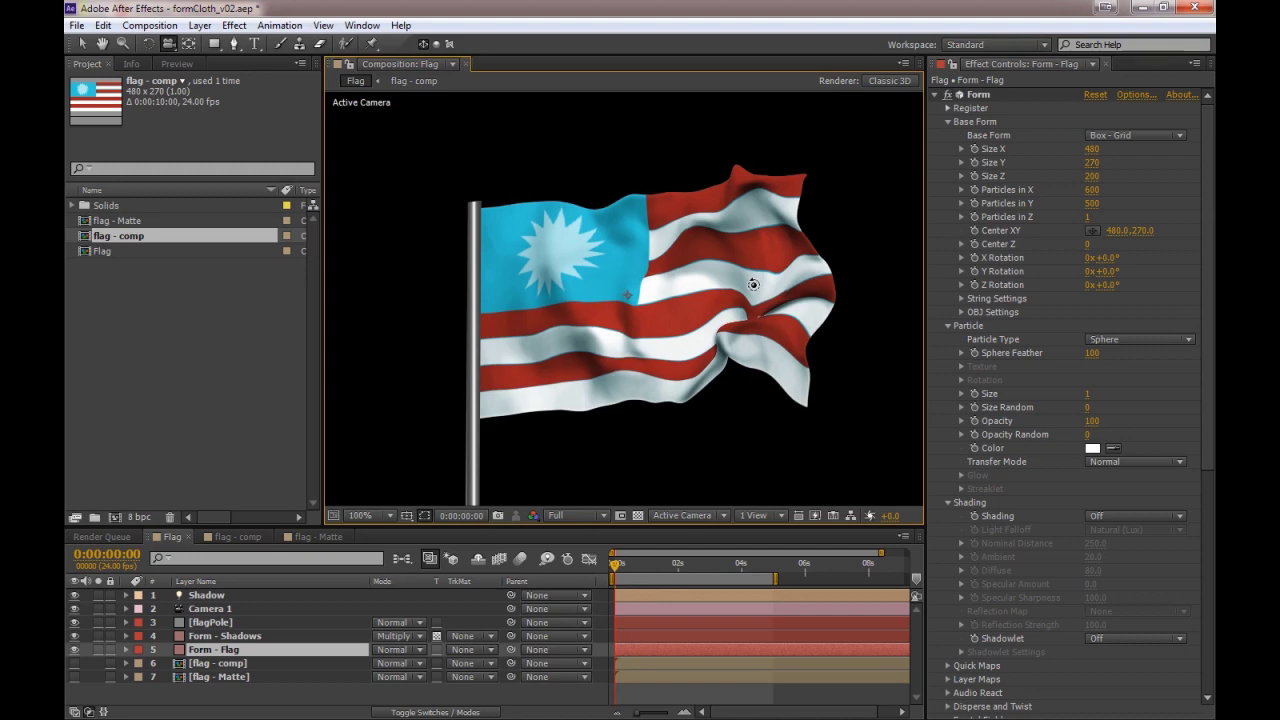
Step: Start a new project without saving the changes to formCloth_v02.aep
{"action": "key", "text": "v"}
{"action": "left_click", "coordinate": [103, 25]}
{"action": "mouse_move", "coordinate": [78, 26]}
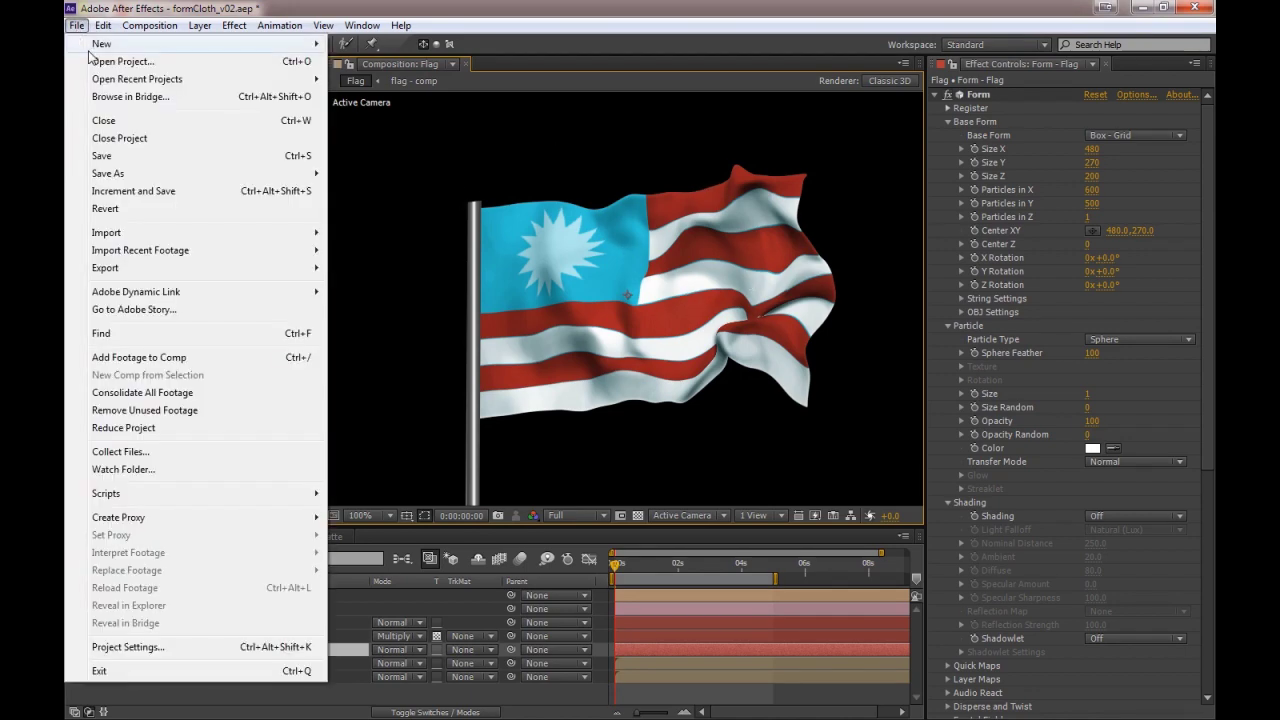
{"action": "left_click", "coordinate": [372, 46]}
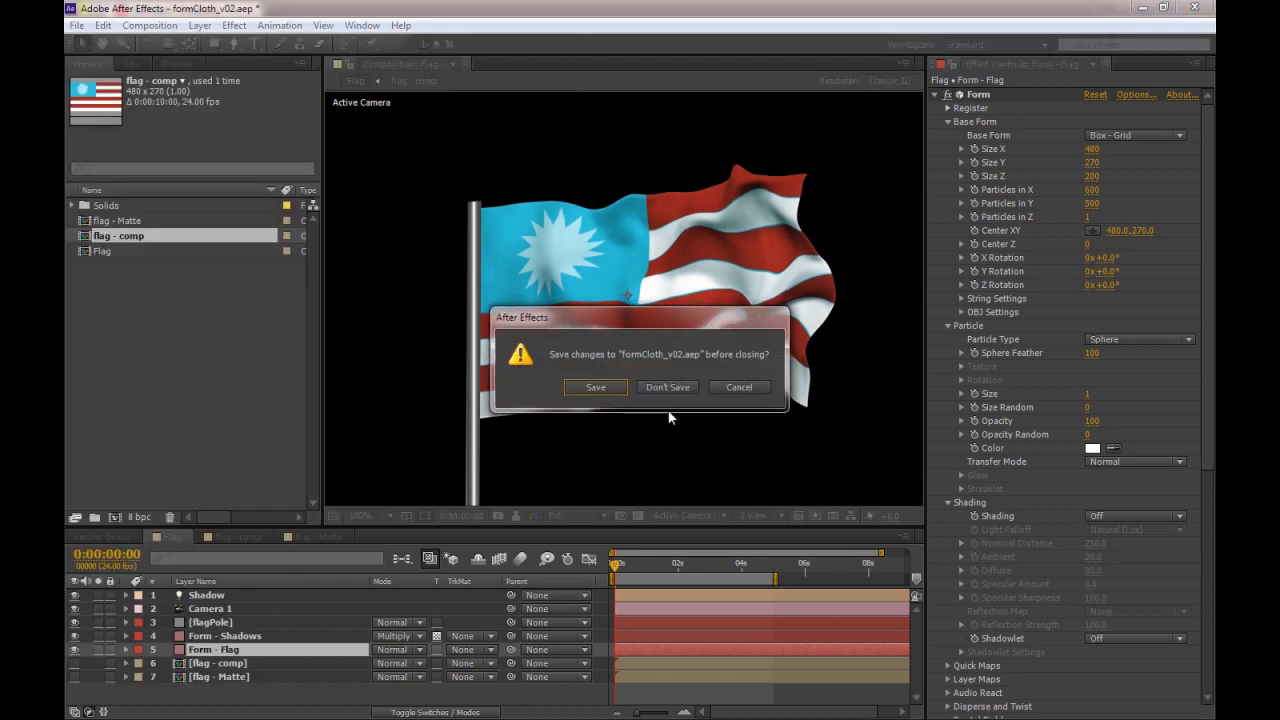
{"action": "left_click", "coordinate": [672, 386]}
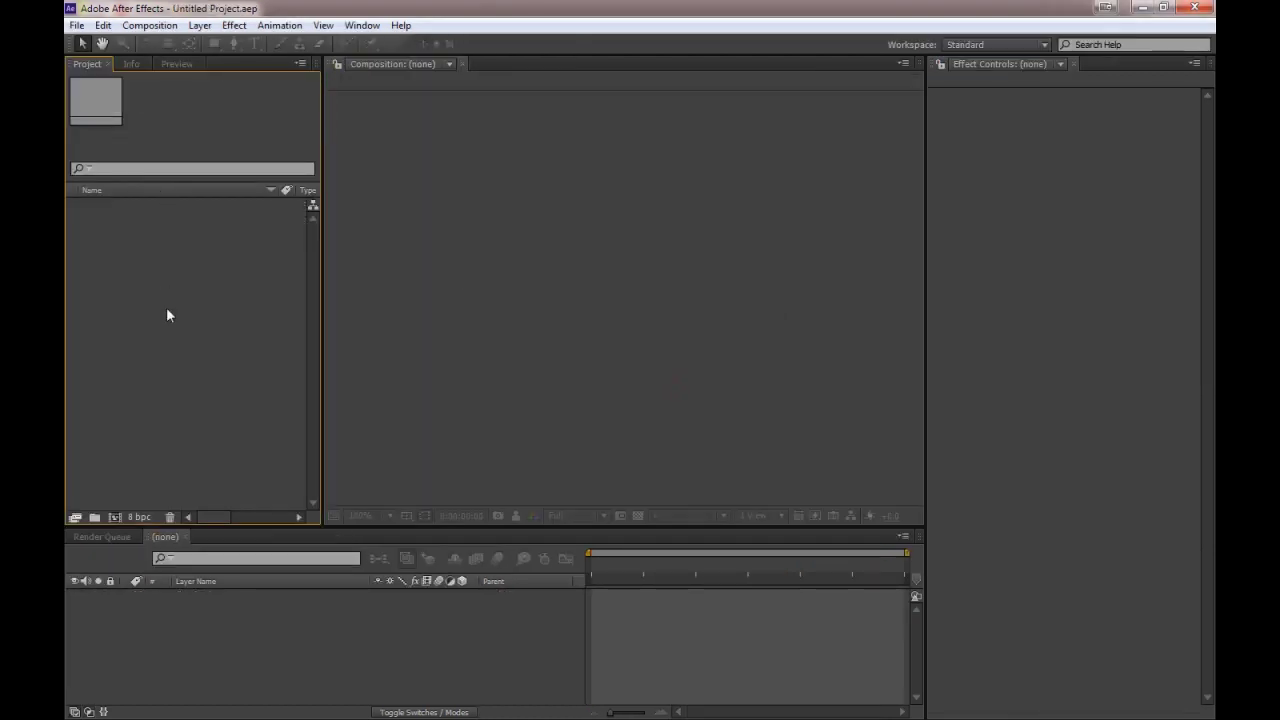
Step: Create a 960 x 540 composition named Flag Master at 24 fps with a 10-second duration
{"action": "key", "text": "ctrl+n"}
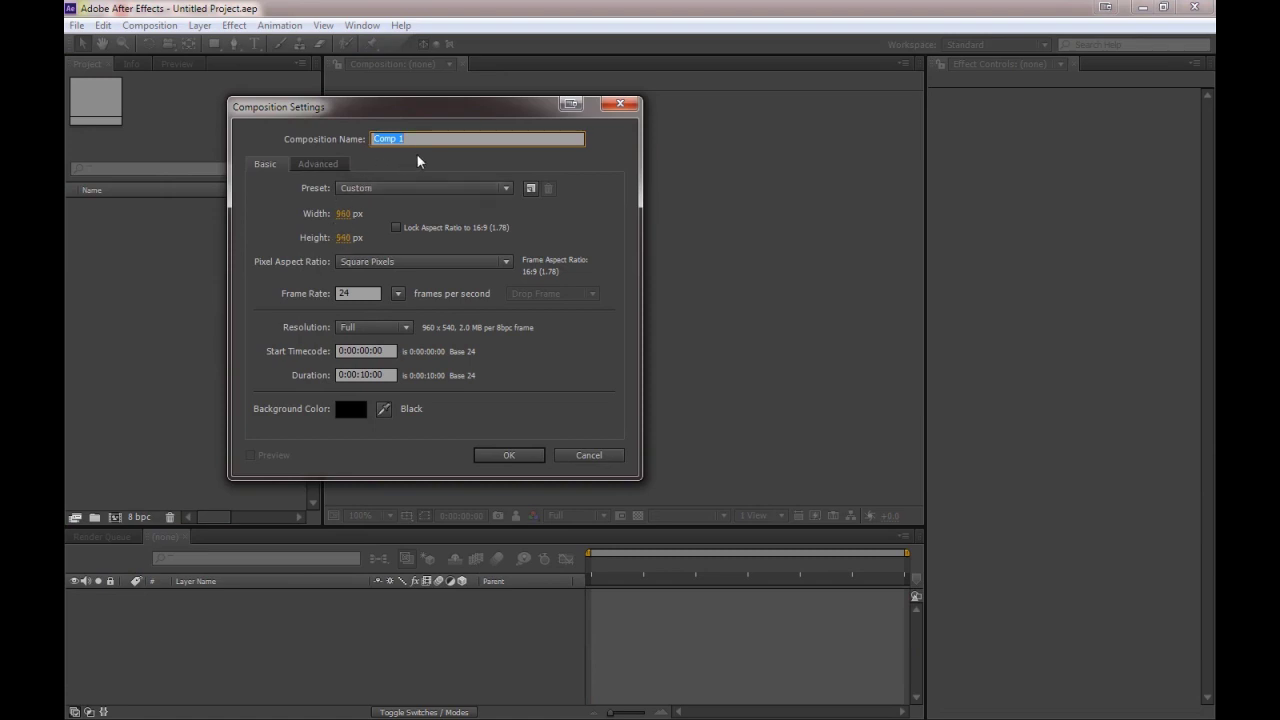
{"action": "type", "text": "Flag Master"}
{"action": "key", "text": "Return"}
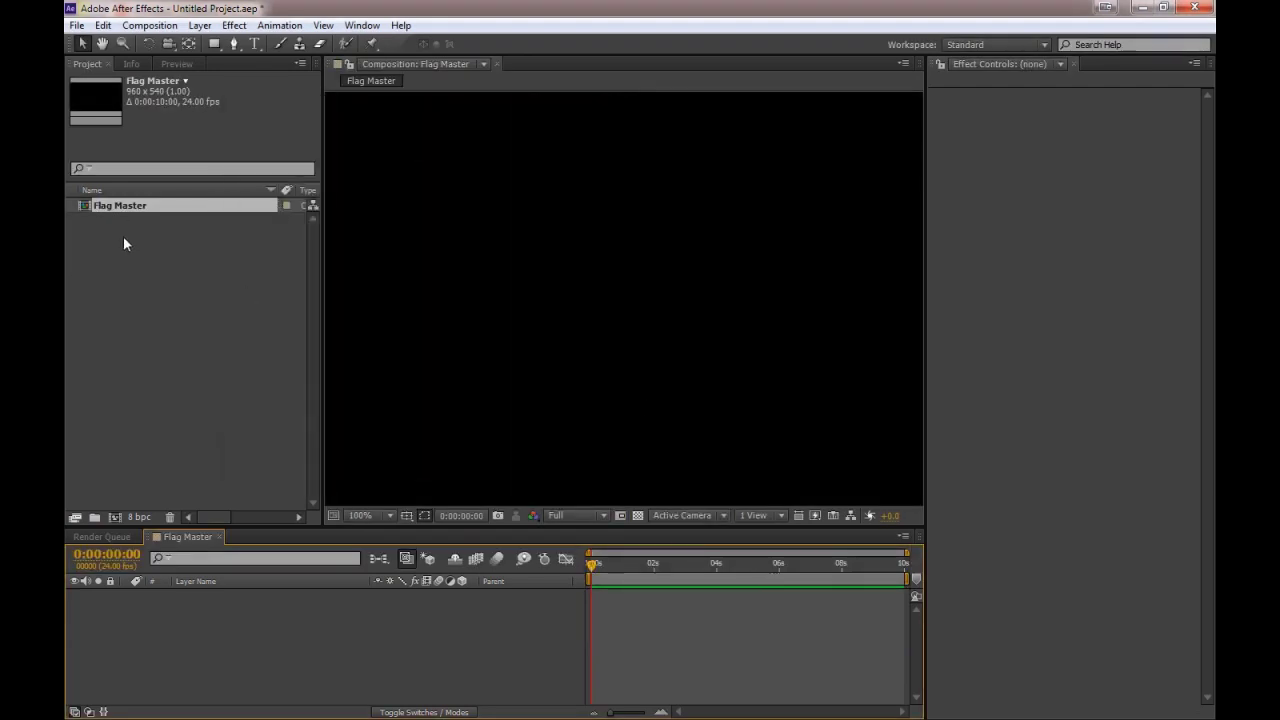
Step: Add a white solid named Flag Color at half the composition size, 480 x 270 px, with its aspect ratio locked
{"action": "right_click", "coordinate": [266, 629]}
{"action": "mouse_move", "coordinate": [302, 450]}
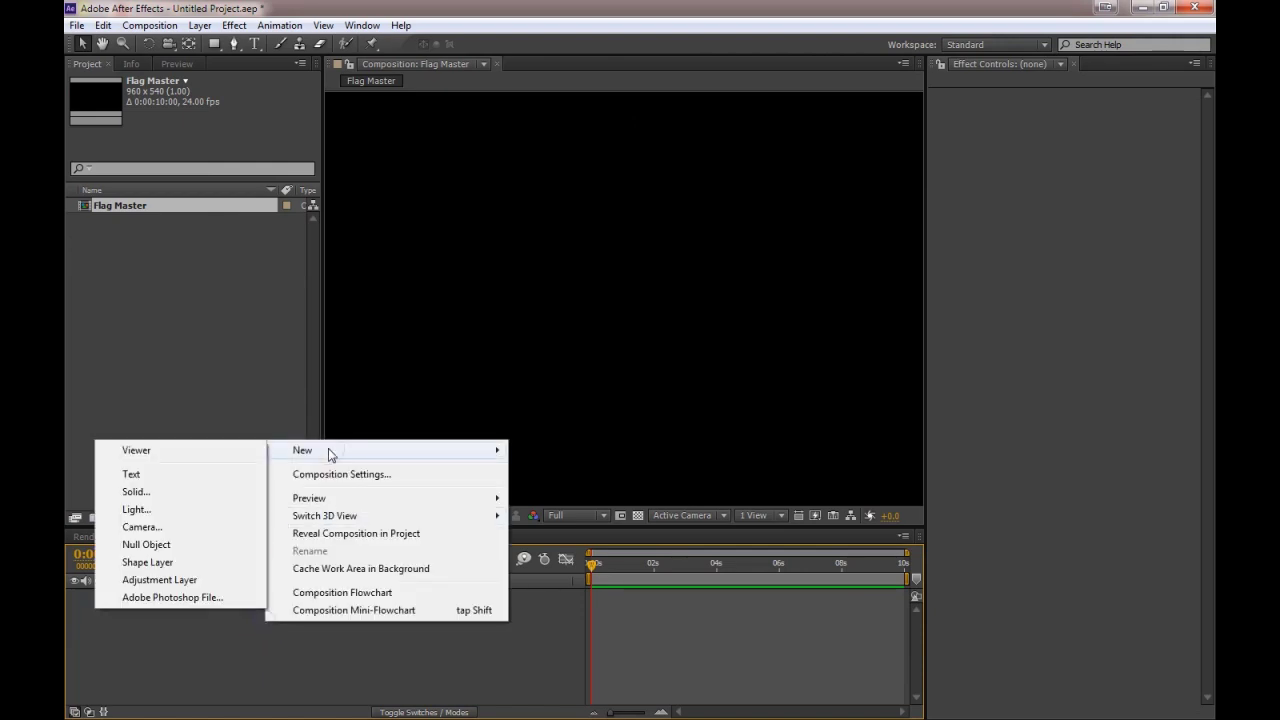
{"action": "left_click", "coordinate": [167, 501]}
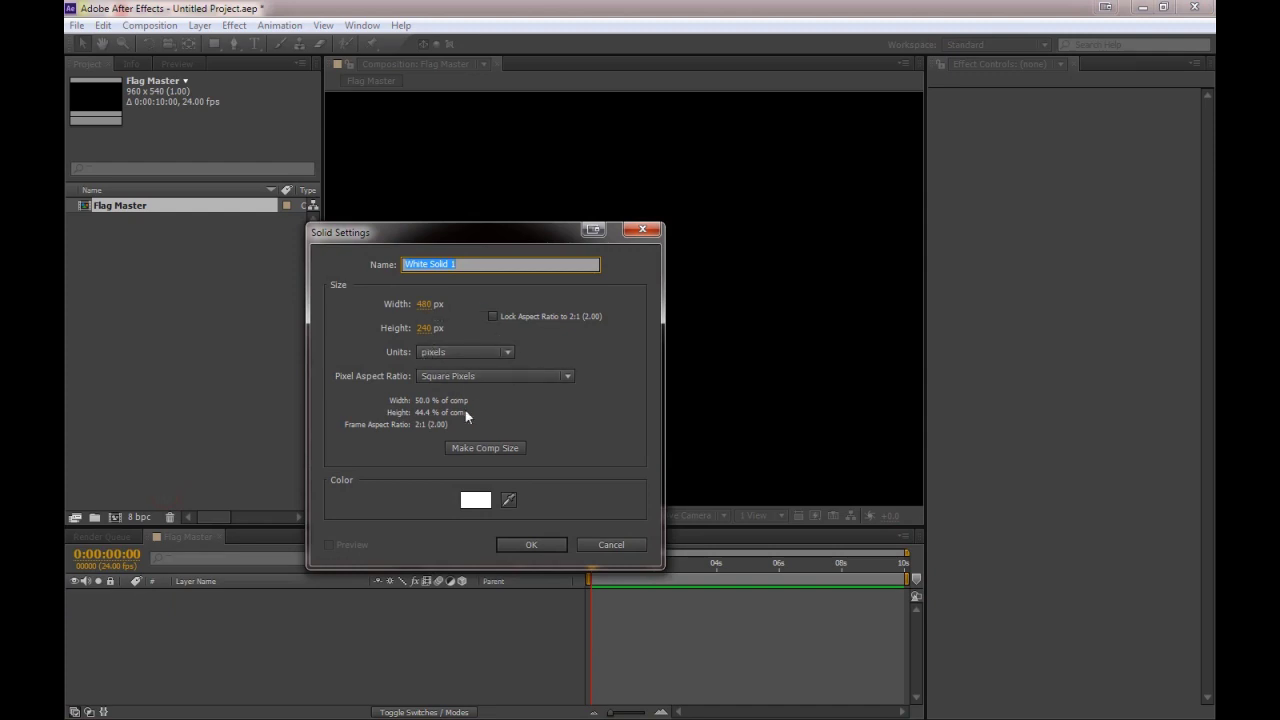
{"action": "left_click", "coordinate": [501, 452]}
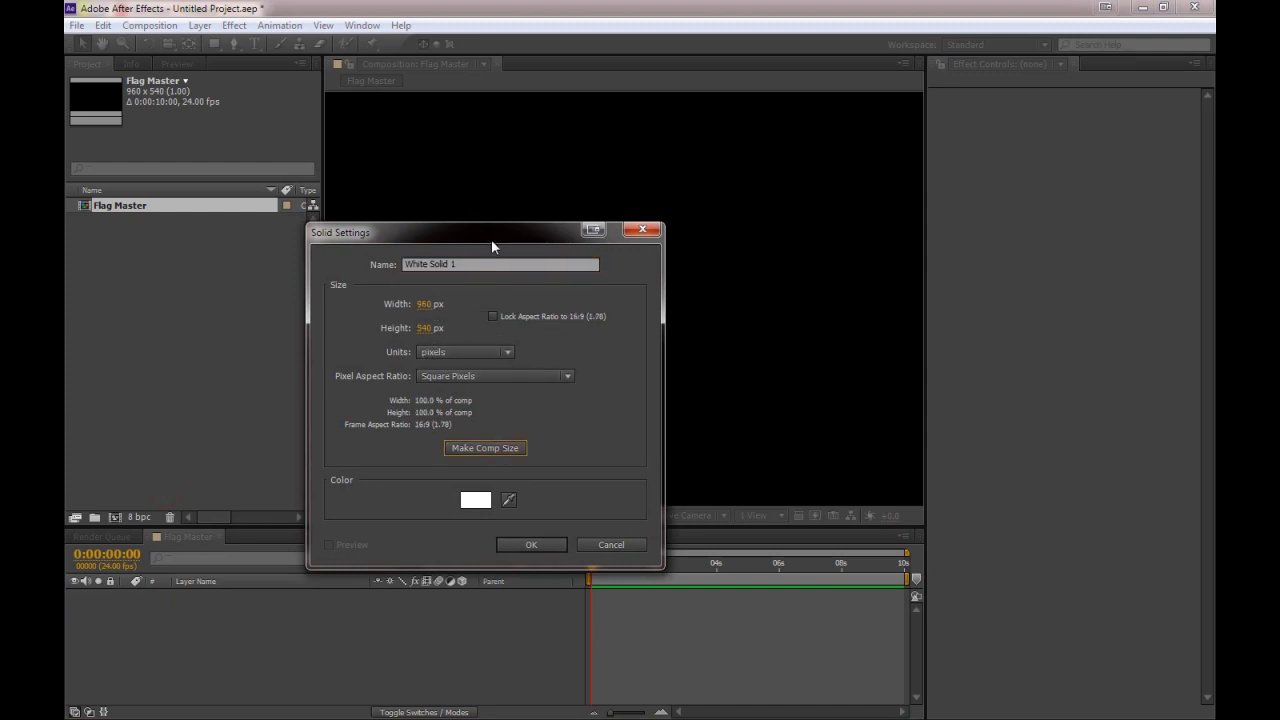
{"action": "left_click", "coordinate": [425, 303]}
{"action": "left_click", "coordinate": [492, 316]}
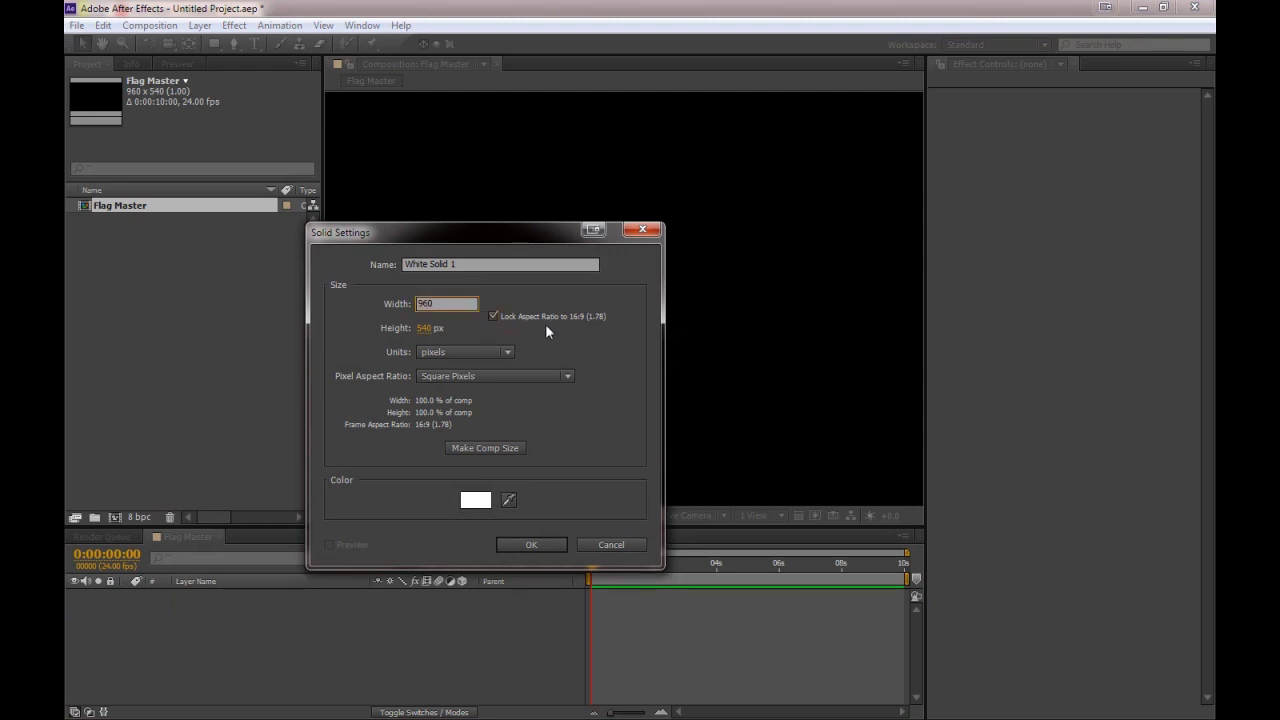
{"action": "type", "text": "/2"}
{"action": "key", "text": "Tab"}
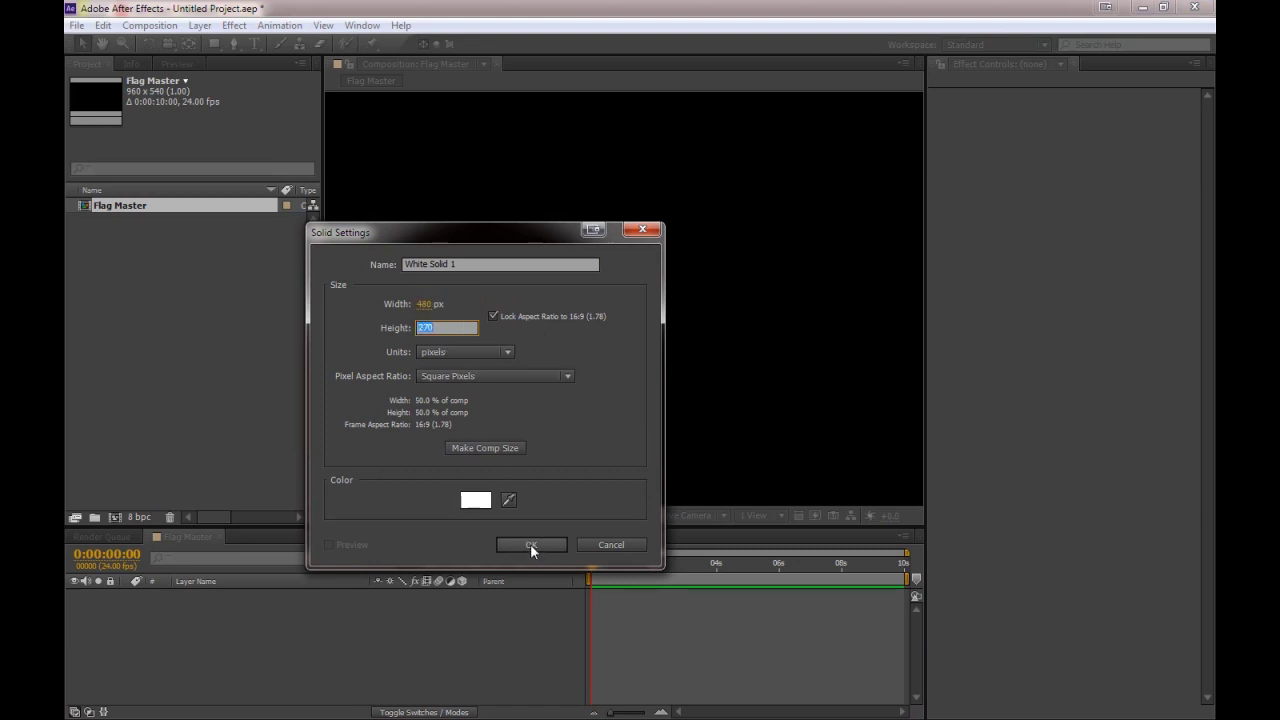
{"action": "key", "text": "Tab"}
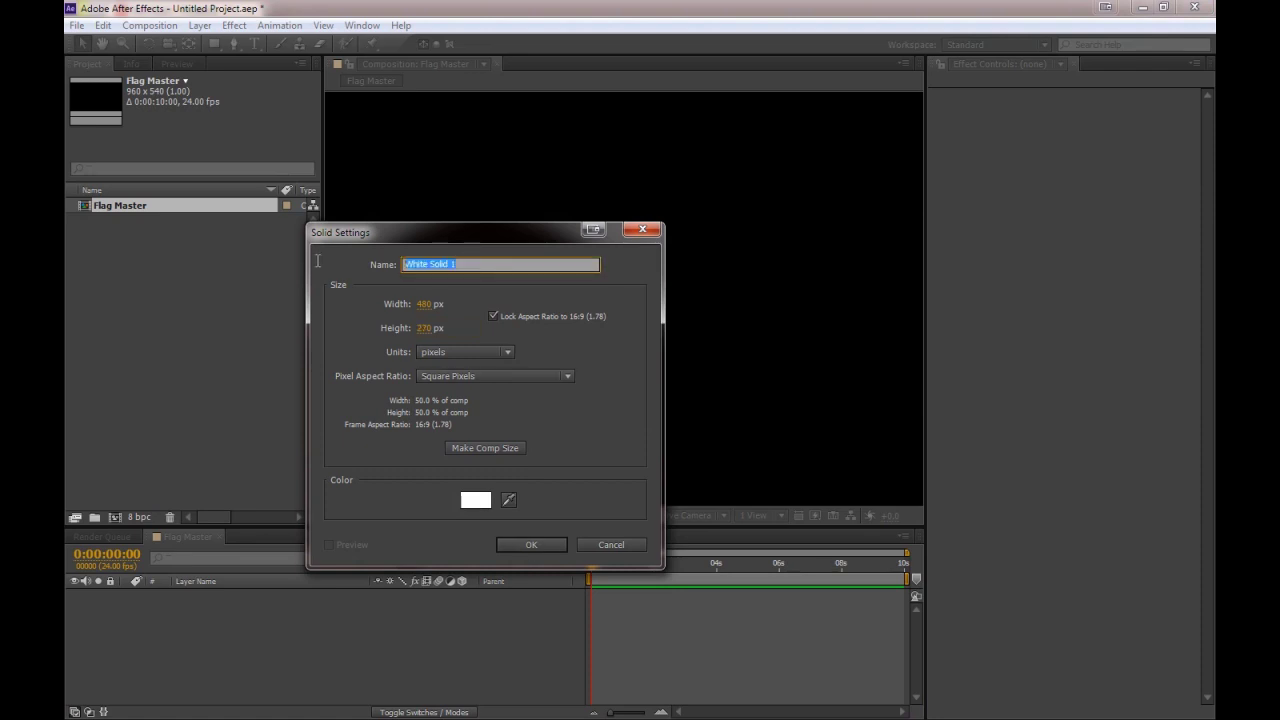
{"action": "type", "text": "Flag Color"}
{"action": "left_click", "coordinate": [525, 545]}
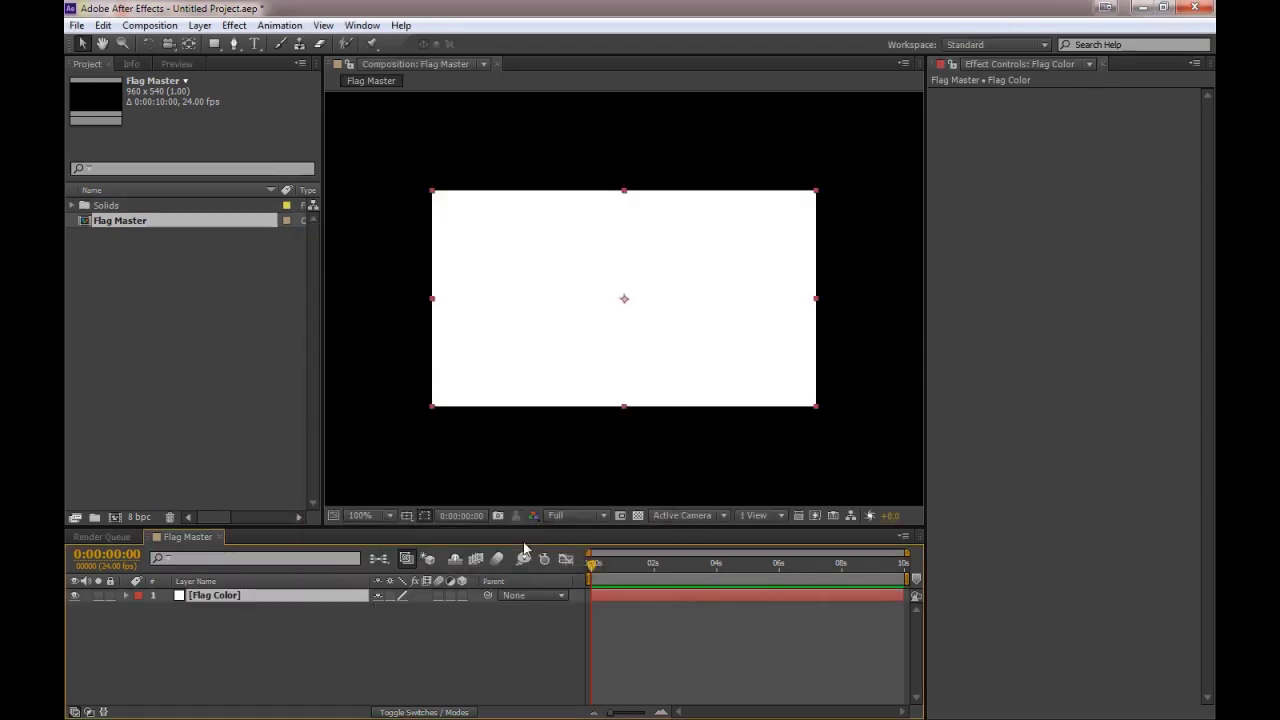
Step: Pre-compose the Flag Color solid into a composition named Flag Color, leaving all attributes in Flag Master
{"action": "left_click", "coordinate": [139, 236]}
{"action": "left_click", "coordinate": [237, 600]}
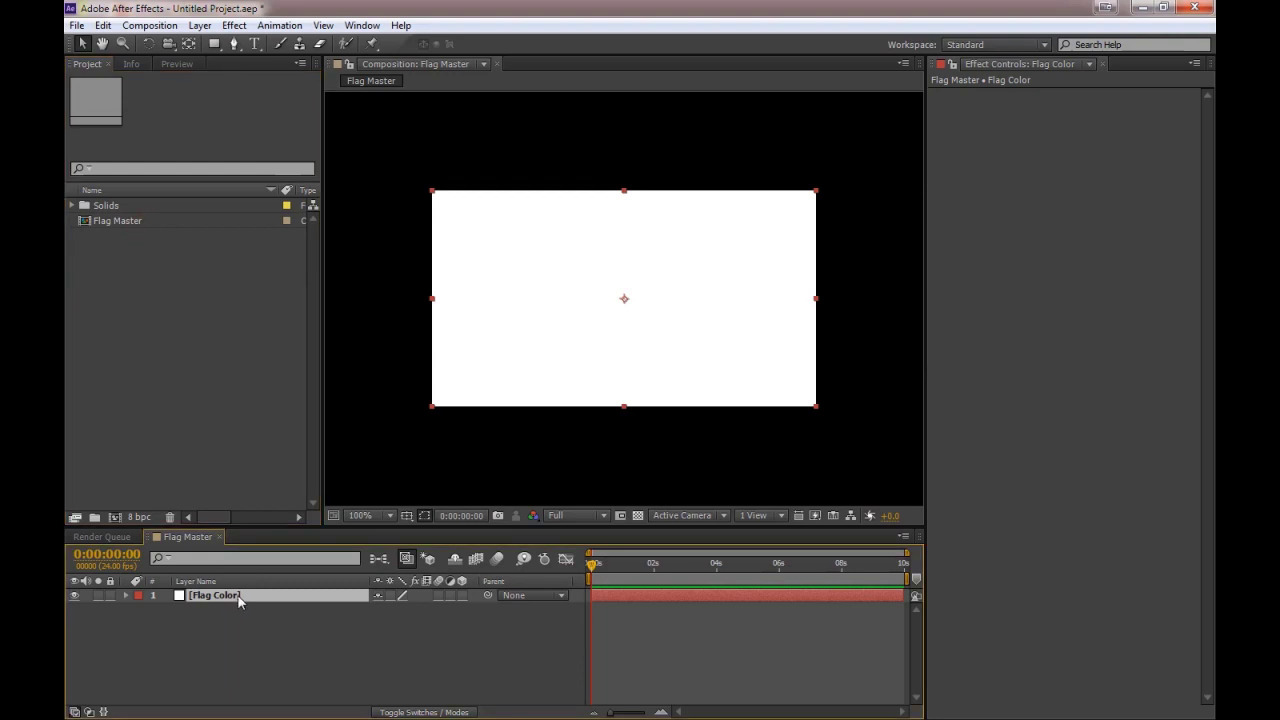
{"action": "key", "text": "ctrl+y"}
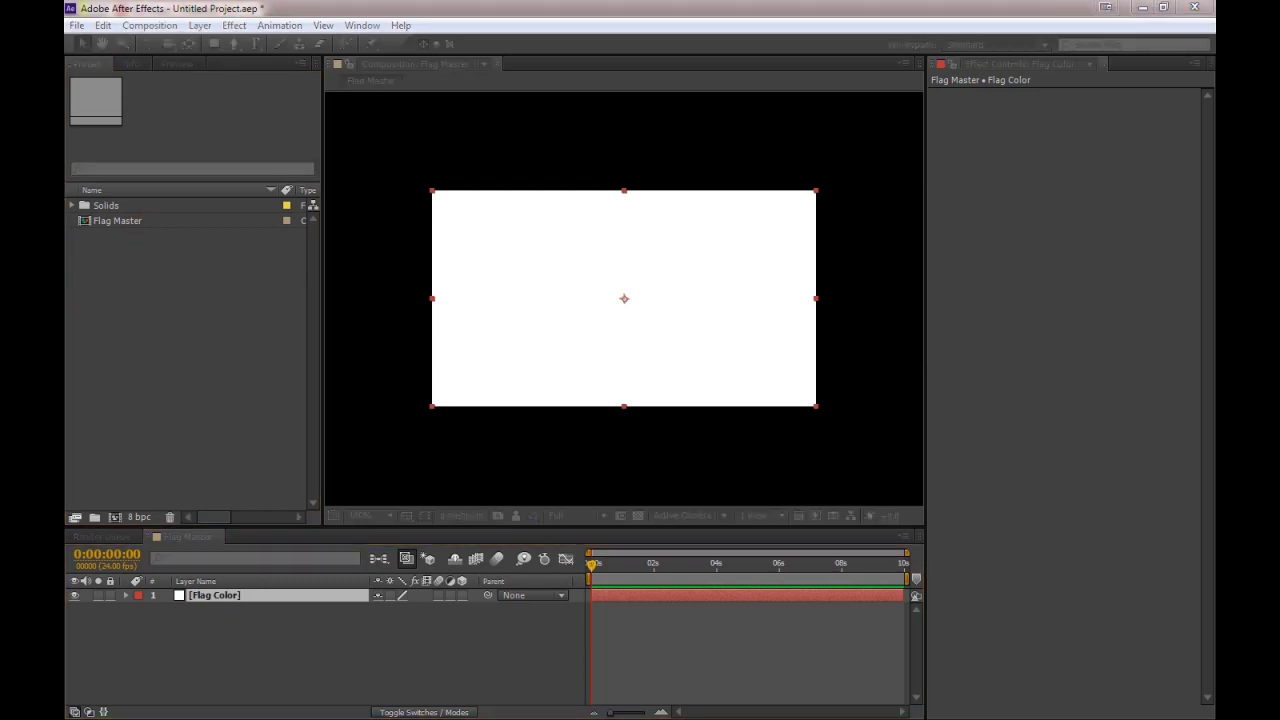
{"action": "left_click_drag", "start_coordinate": [700, 291], "coordinate": [423, 277]}
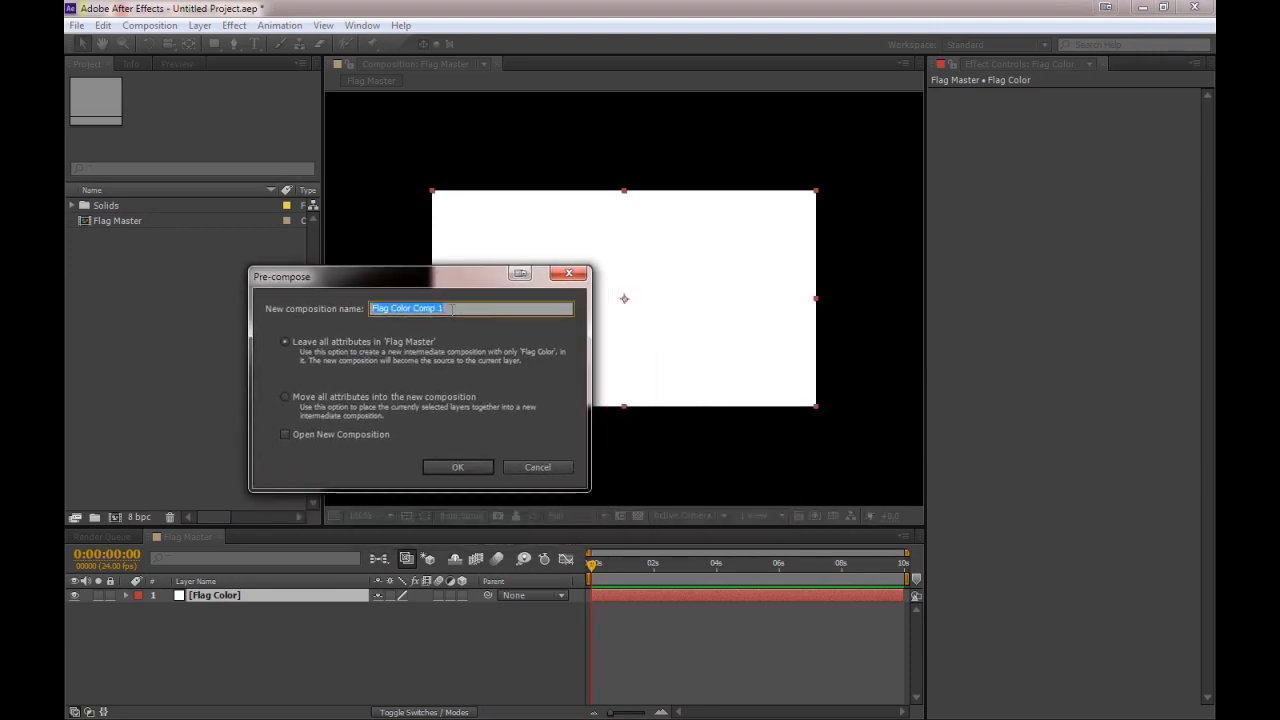
{"action": "left_click", "coordinate": [463, 308]}
{"action": "key", "text": "BackSpace"}
{"action": "key", "text": "BackSpace"}
{"action": "key", "text": "BackSpace"}
{"action": "key", "text": "BackSpace"}
{"action": "key", "text": "BackSpace"}
{"action": "key", "text": "BackSpace"}
{"action": "key", "text": "BackSpace"}
{"action": "key", "text": "BackSpace"}
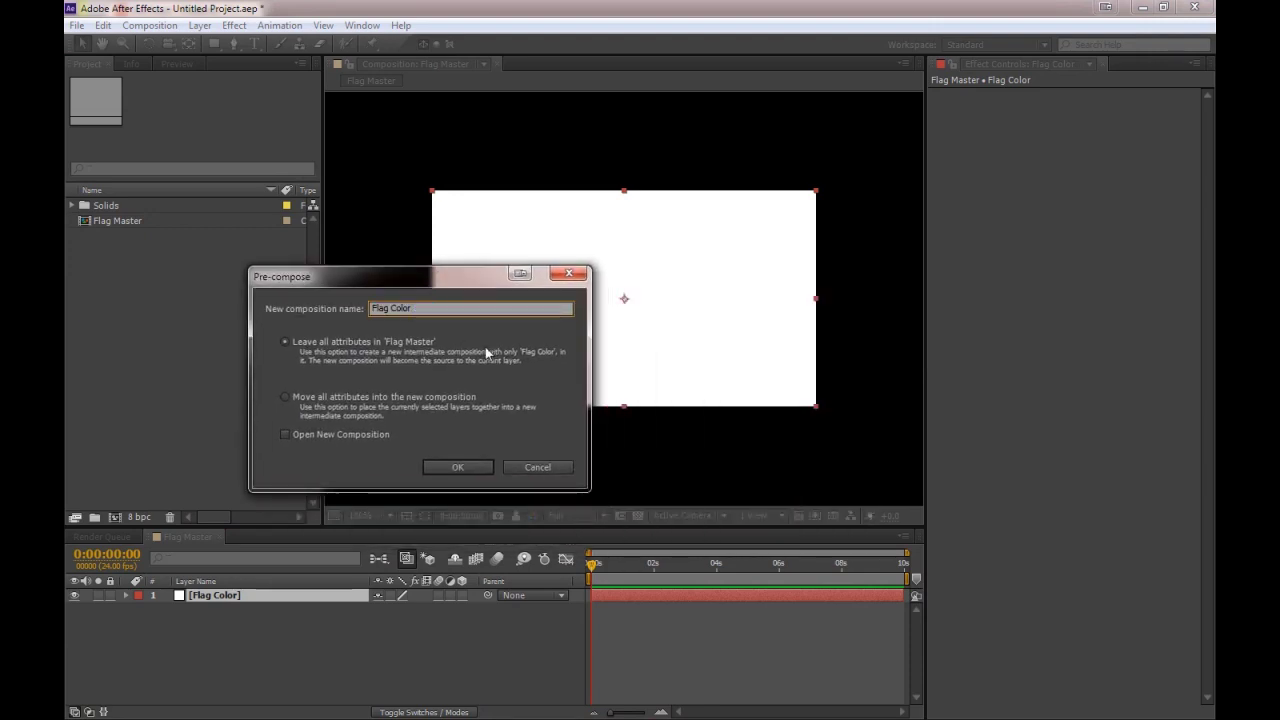
{"action": "type", "text": "r"}
{"action": "left_click", "coordinate": [458, 468]}
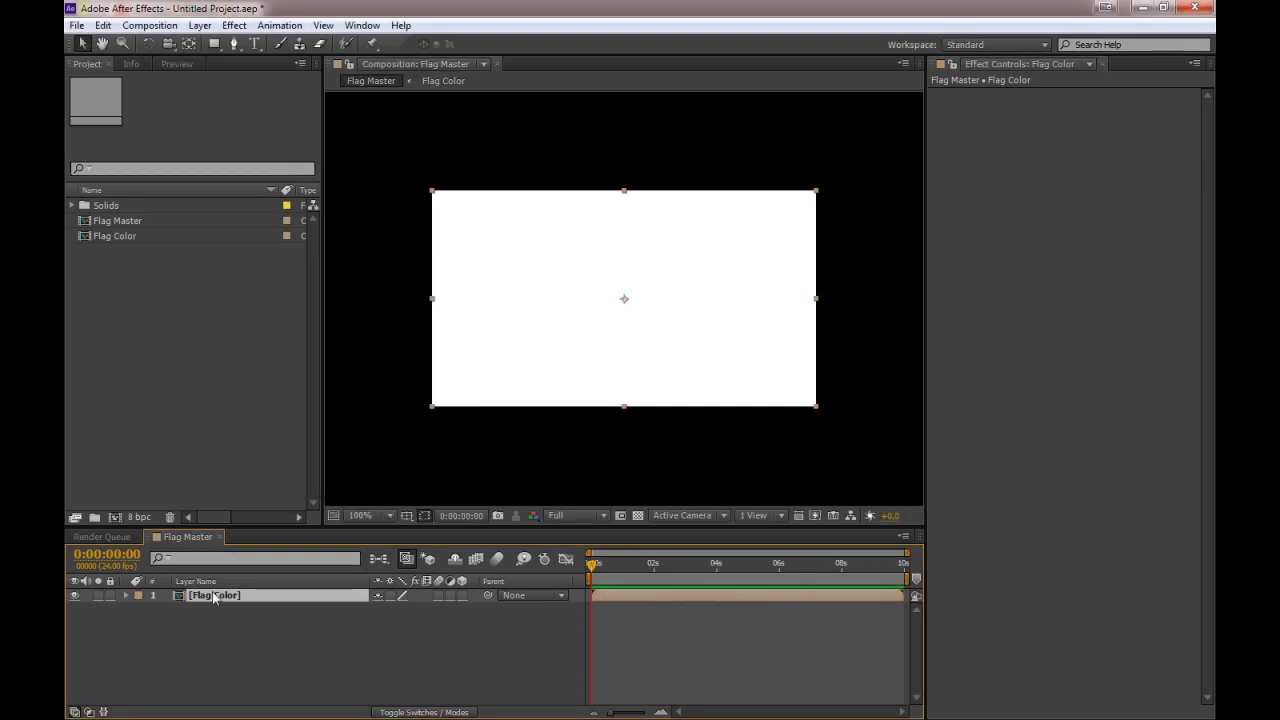
Step: Apply the Checkerboard effect to the solid inside the Flag Color composition
{"action": "double_click", "coordinate": [222, 596]}
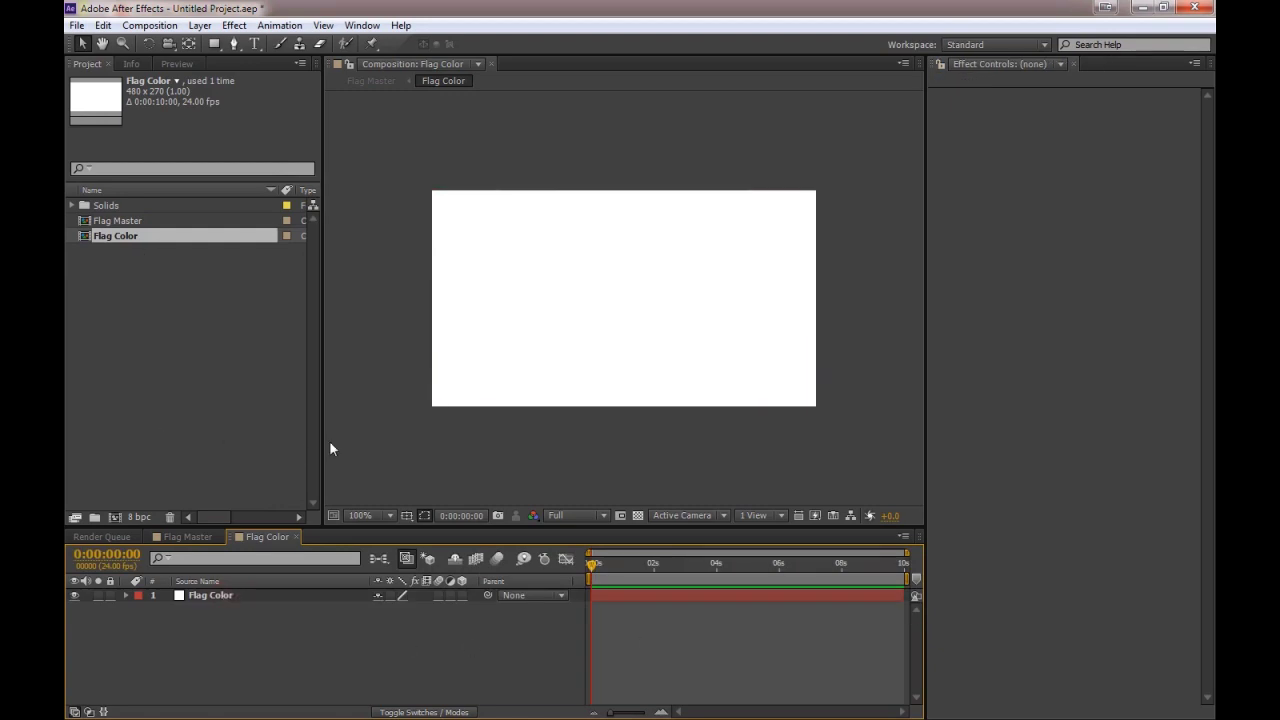
{"action": "left_click", "coordinate": [225, 598]}
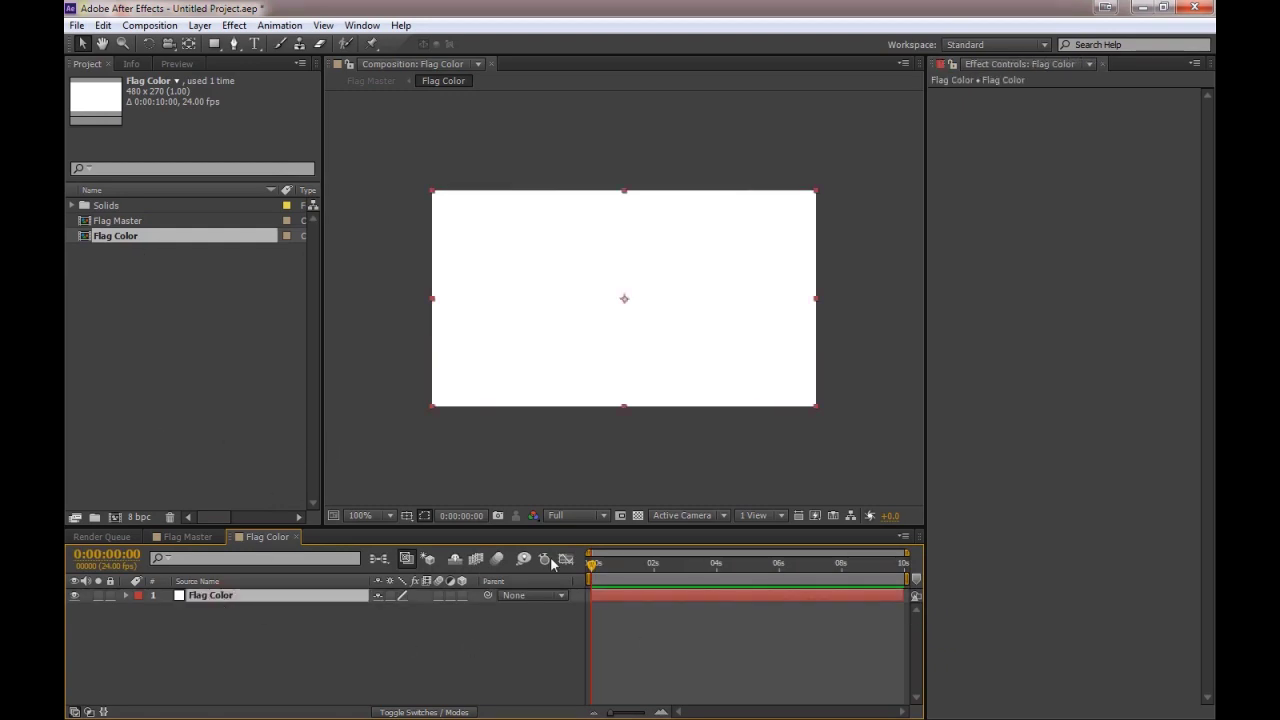
{"action": "right_click", "coordinate": [957, 220]}
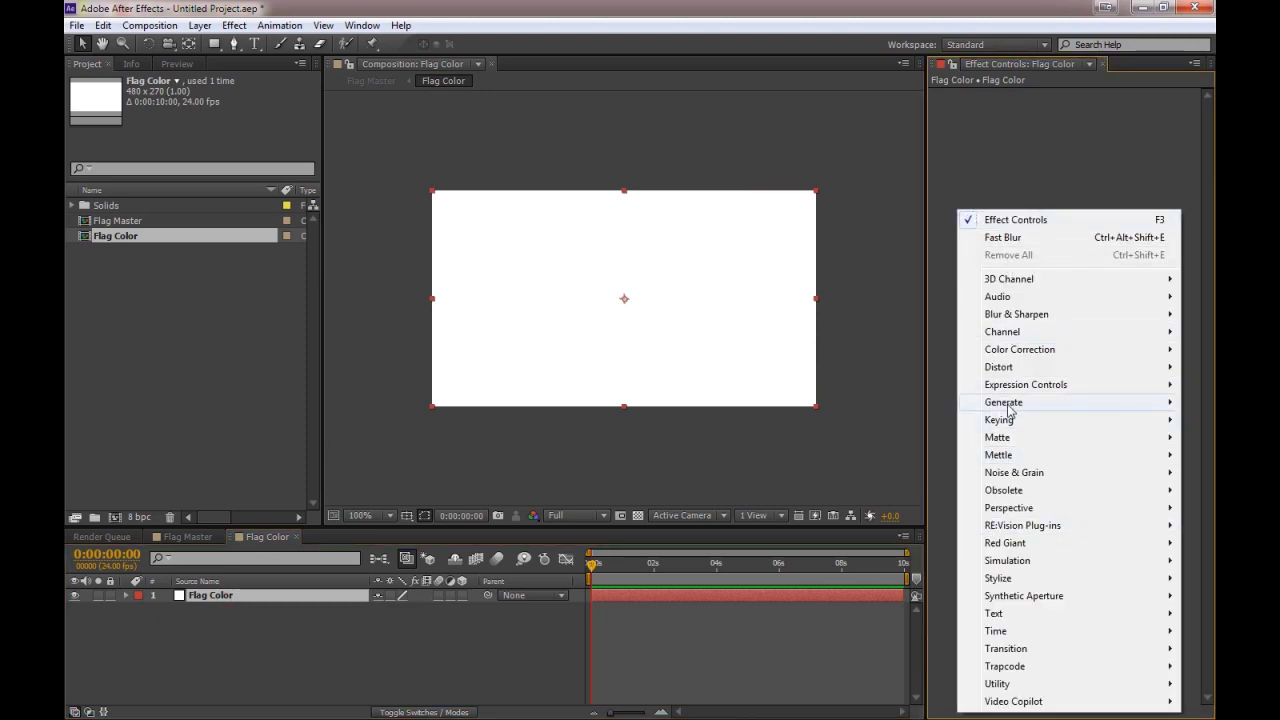
{"action": "mouse_move", "coordinate": [1009, 408]}
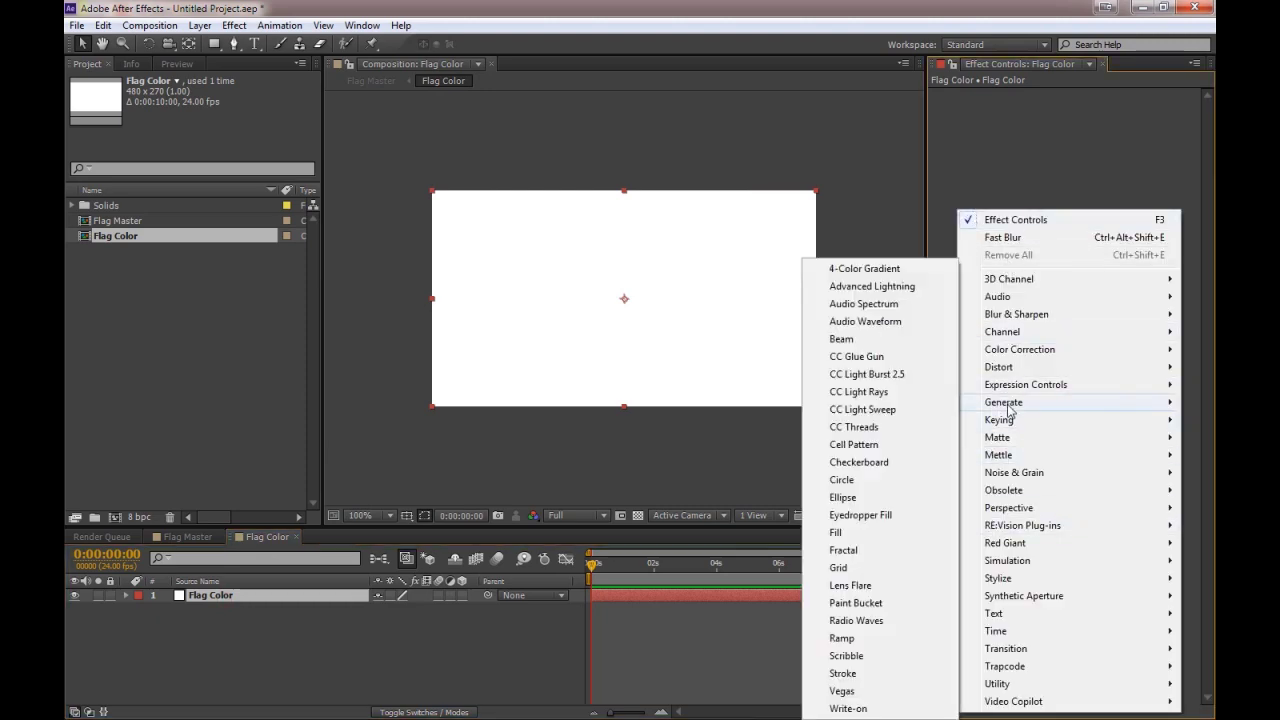
{"action": "left_click", "coordinate": [872, 463]}
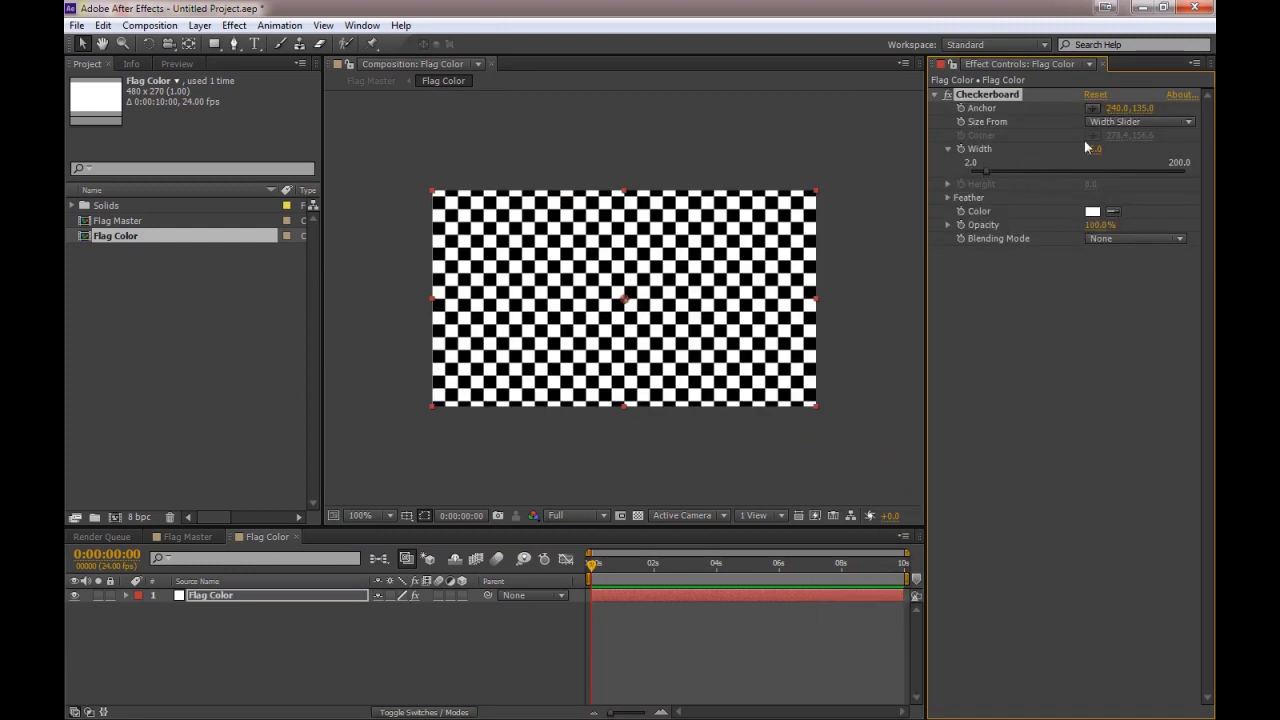
Step: Make full-width checkerboard stripes using Width & Height Sliders, with width 504, height 27 and the anchor moved to about 496, 135
{"action": "left_click", "coordinate": [1140, 122]}
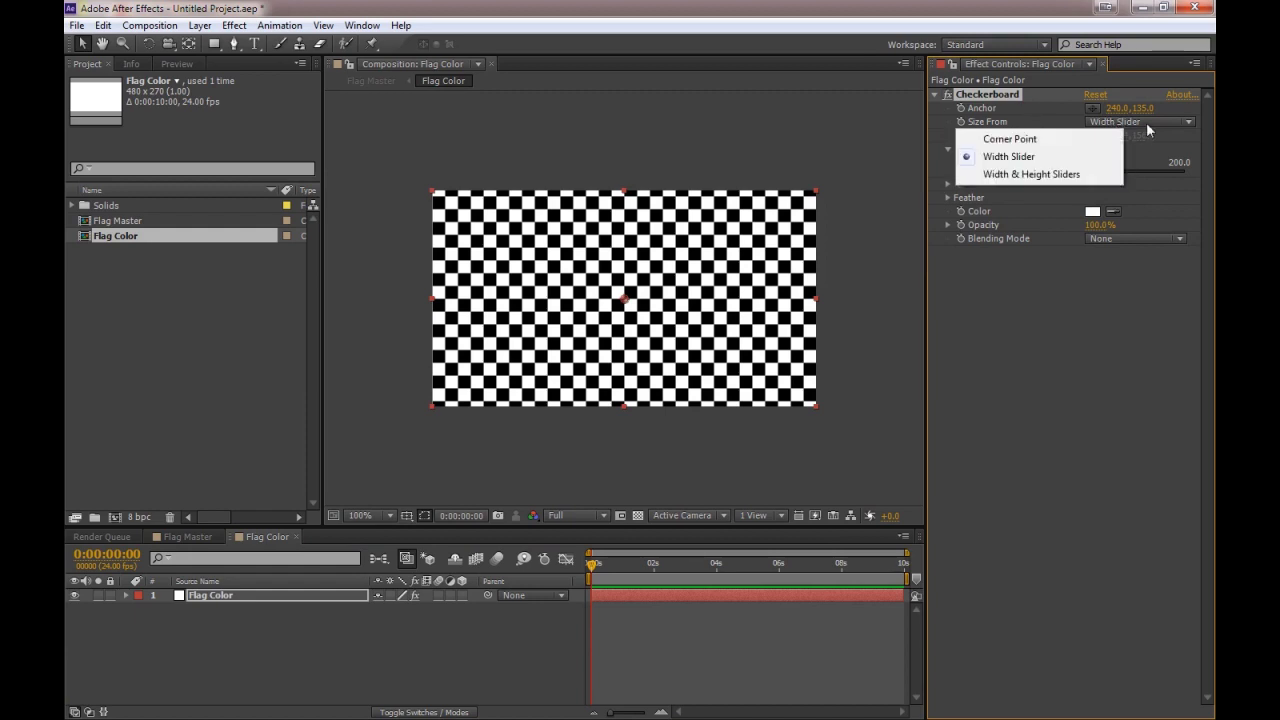
{"action": "left_click", "coordinate": [1086, 175]}
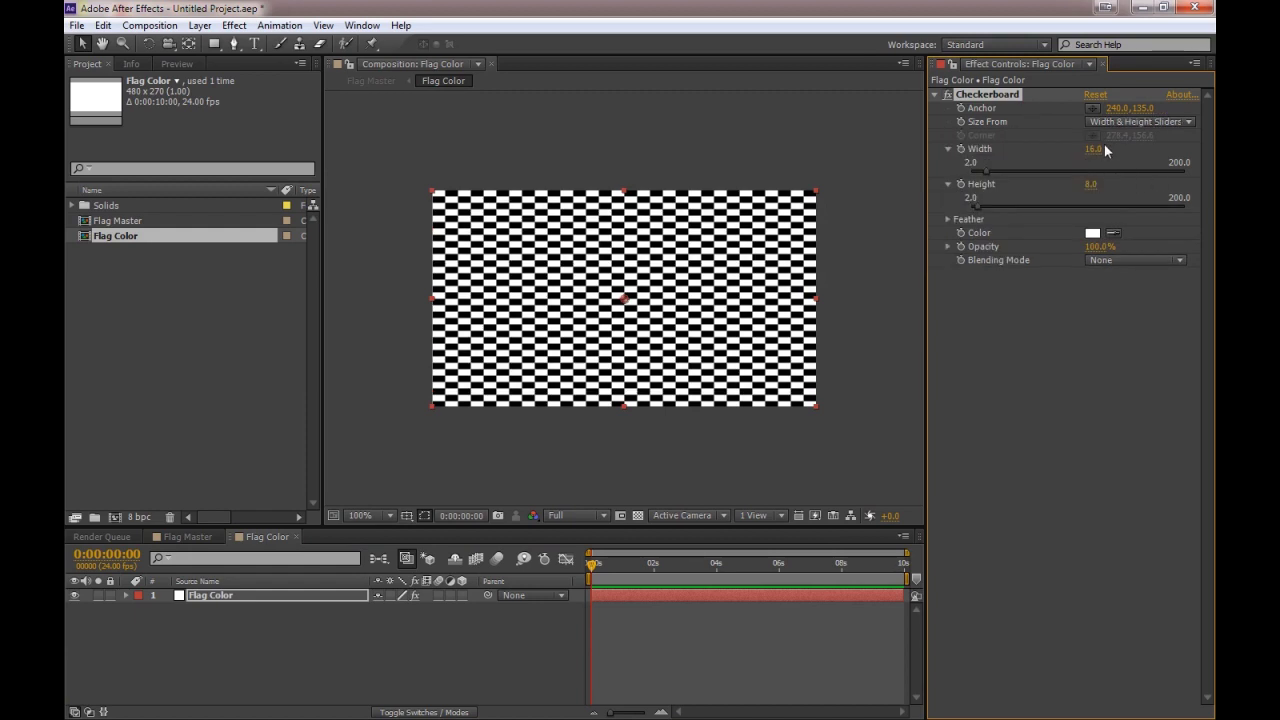
{"action": "left_click_drag", "start_coordinate": [1104, 147], "coordinate": [1149, 147]}
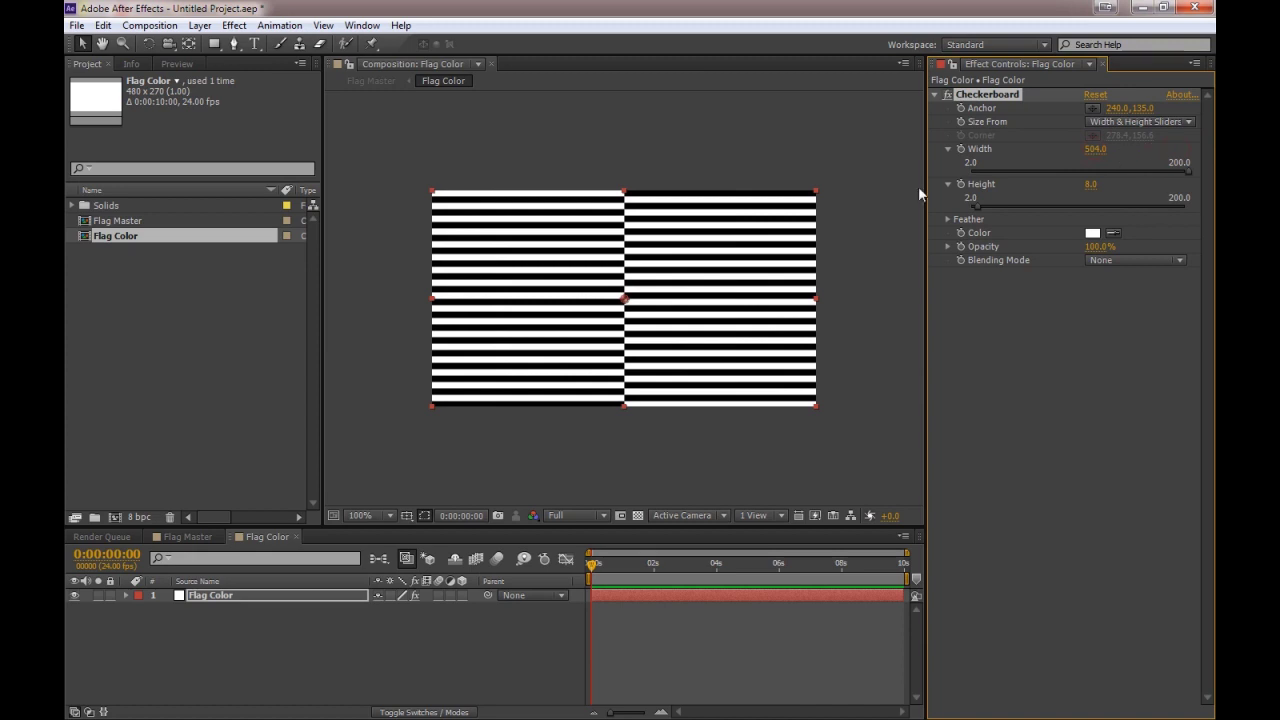
{"action": "left_click_drag", "start_coordinate": [624, 299], "coordinate": [827, 298]}
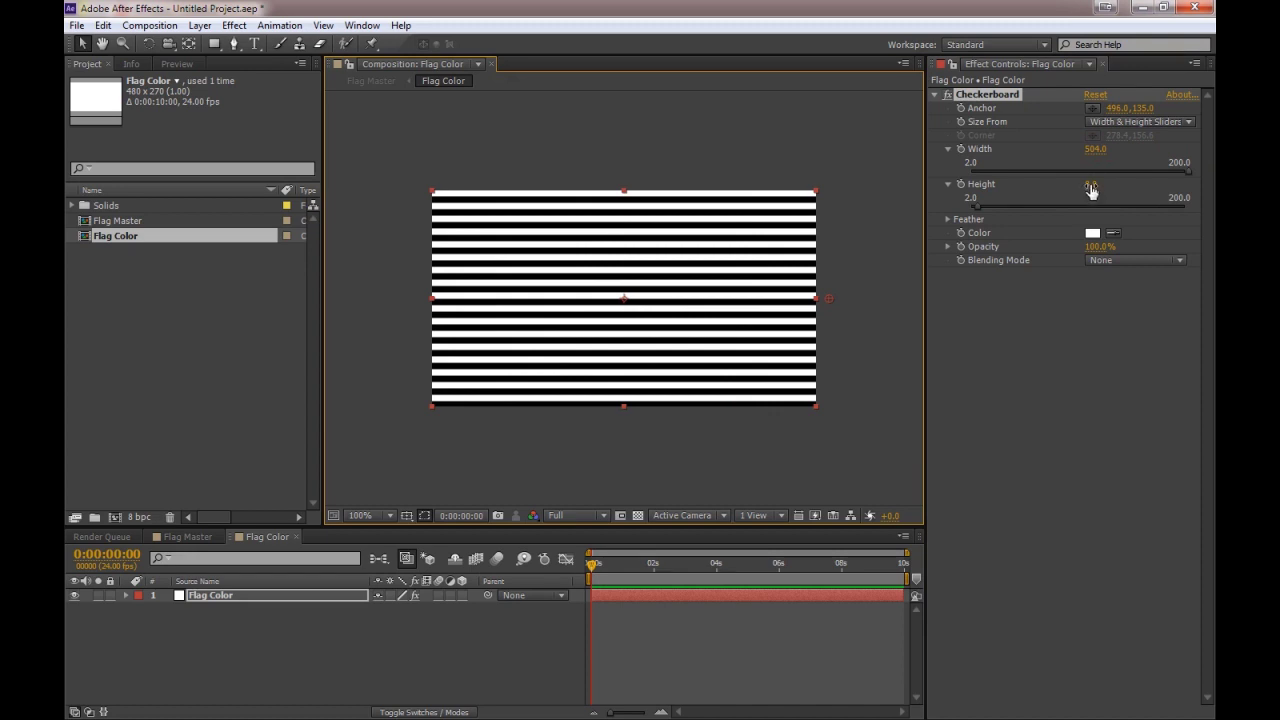
{"action": "left_click_drag", "start_coordinate": [1091, 187], "coordinate": [1105, 184]}
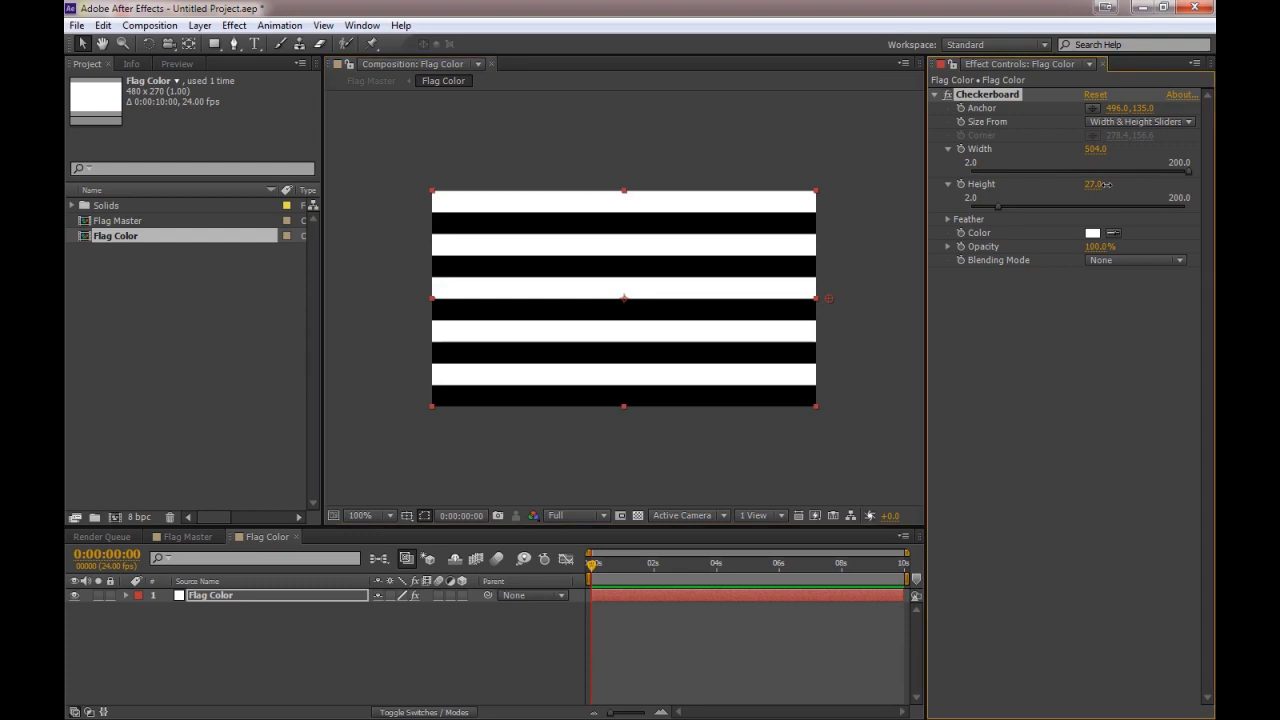
Step: Set the Checkerboard stripe color to dark red, #9C0000
{"action": "left_click", "coordinate": [1090, 236]}
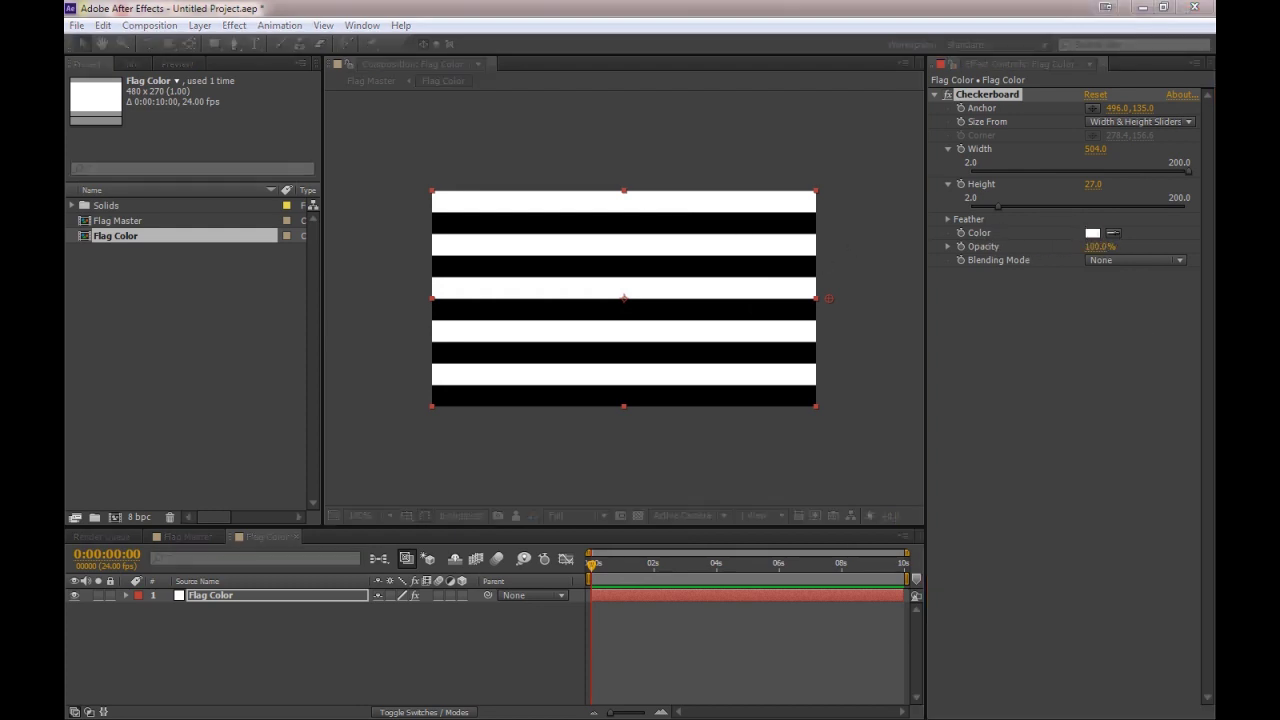
{"action": "left_click_drag", "start_coordinate": [181, 212], "coordinate": [833, 353]}
{"action": "left_click_drag", "start_coordinate": [775, 481], "coordinate": [818, 453]}
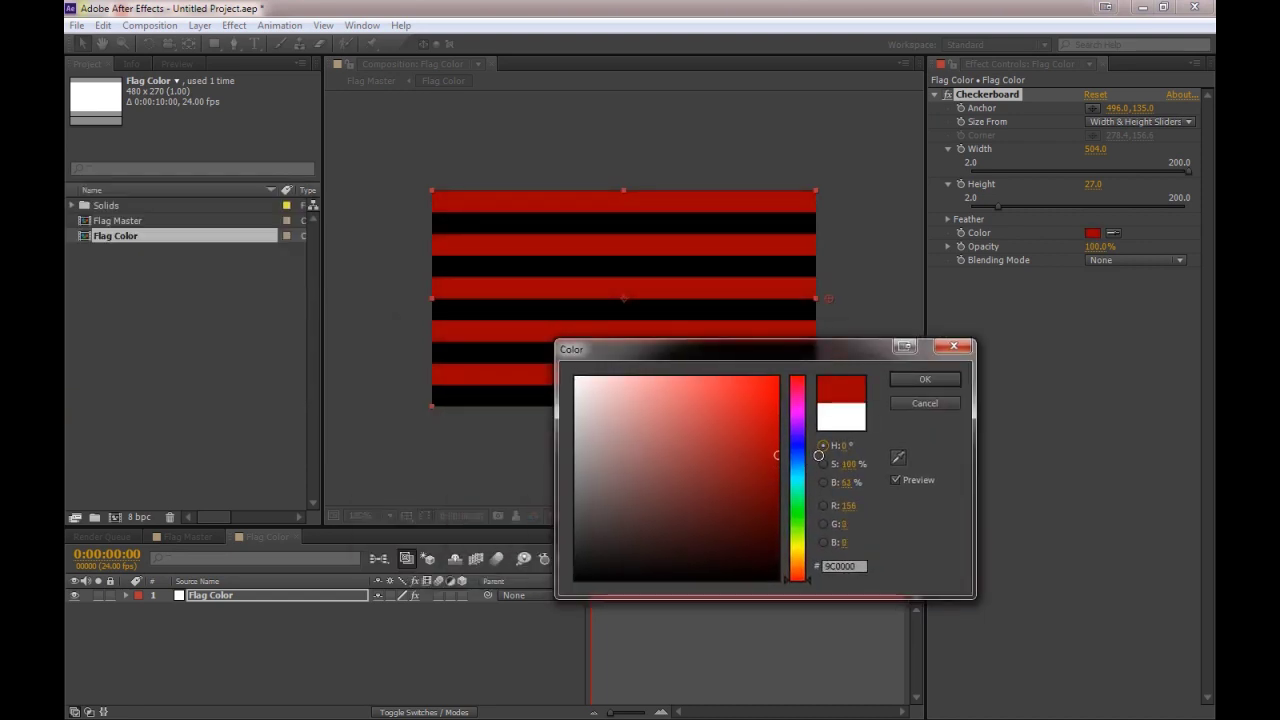
{"action": "left_click", "coordinate": [924, 379]}
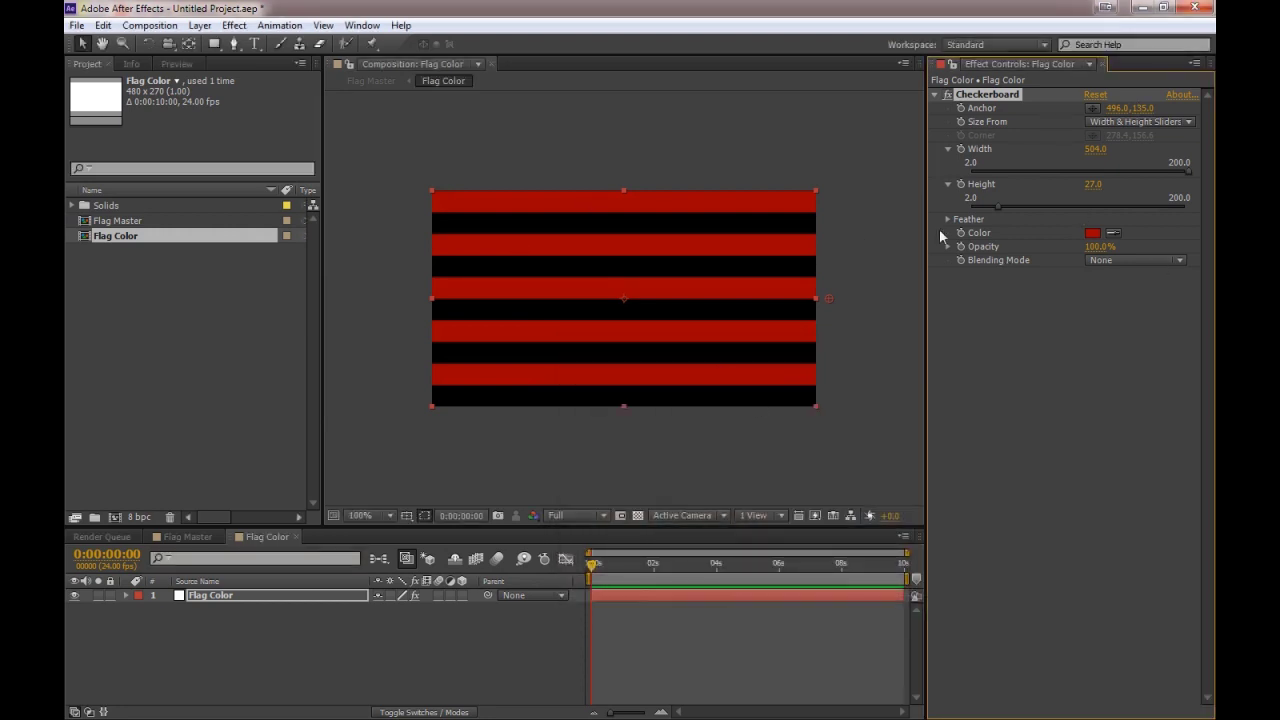
Step: Check the stripes against the transparency grid and set the Checkerboard blending mode to Normal so the white solid fills the gaps
{"action": "left_click", "coordinate": [637, 516]}
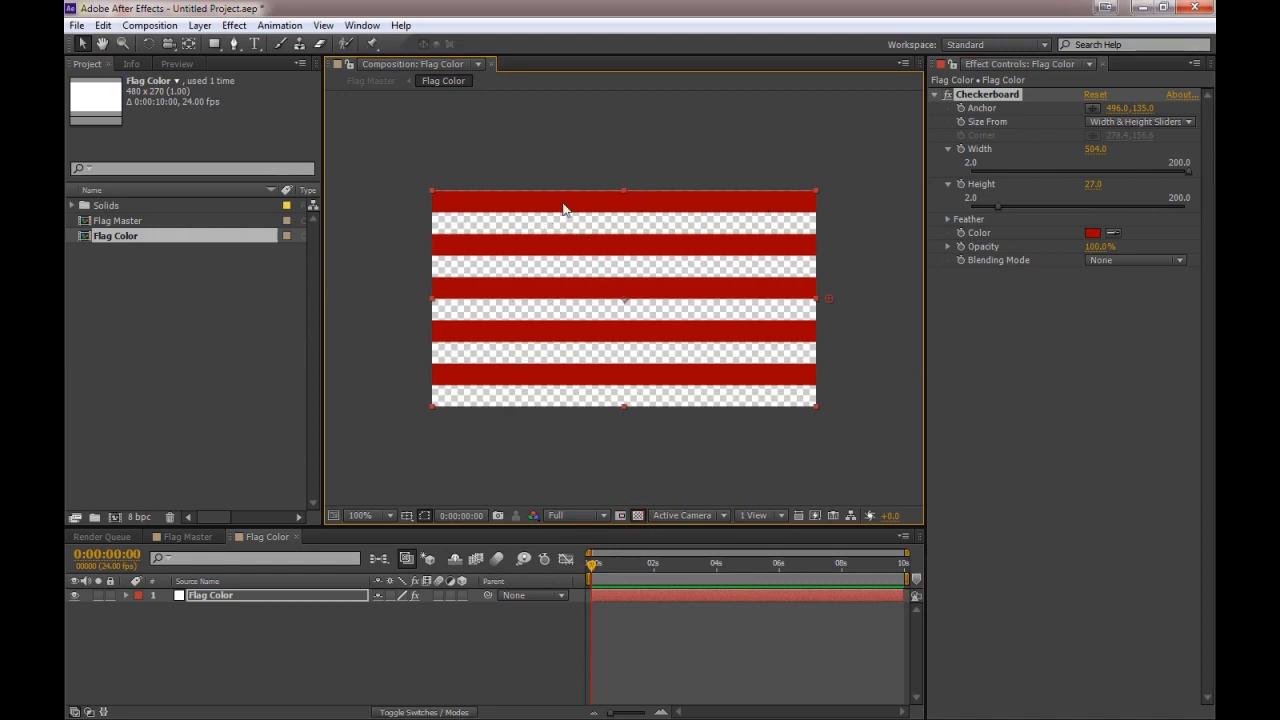
{"action": "left_click", "coordinate": [637, 514]}
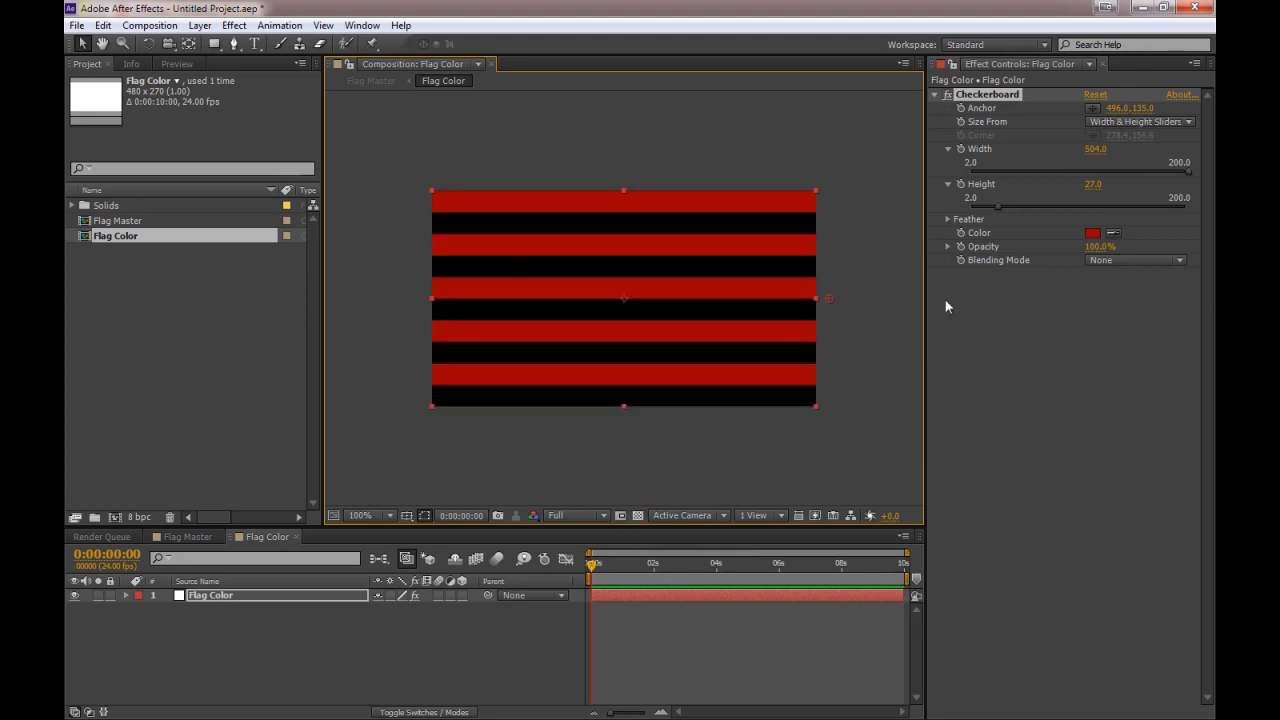
{"action": "left_click", "coordinate": [1098, 260]}
{"action": "key", "text": "Escape"}
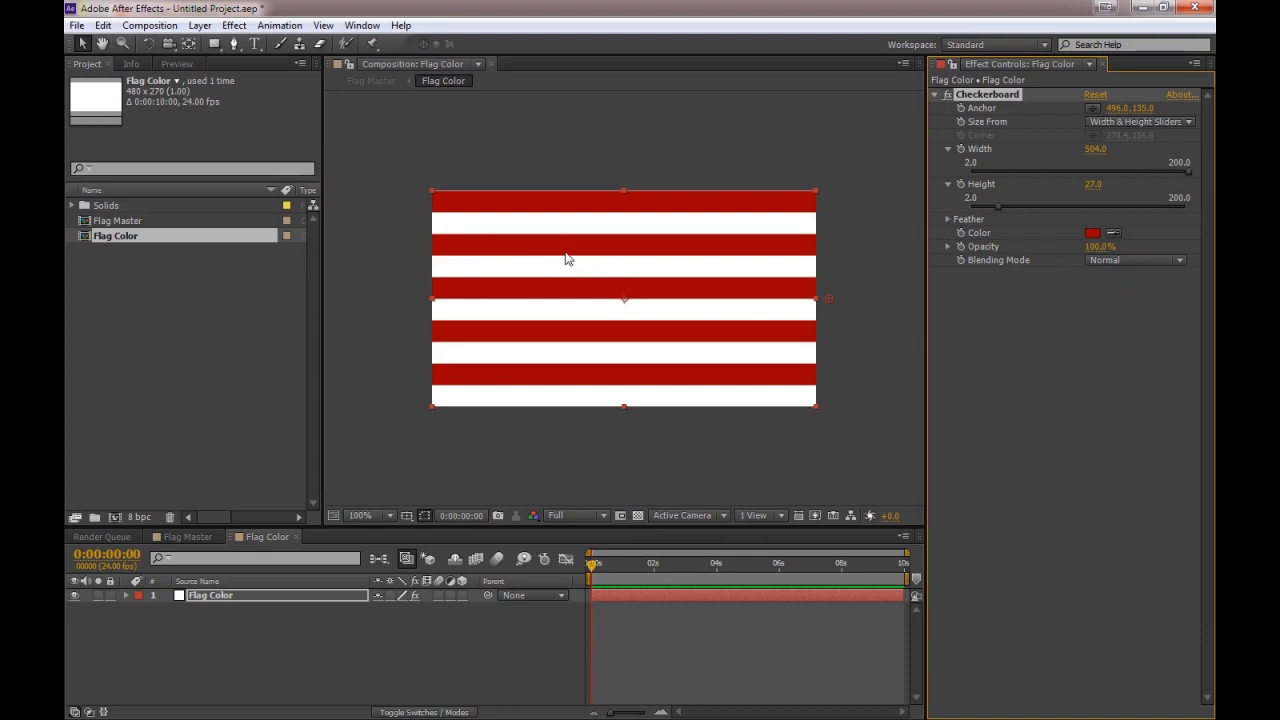
{"action": "left_click", "coordinate": [638, 515]}
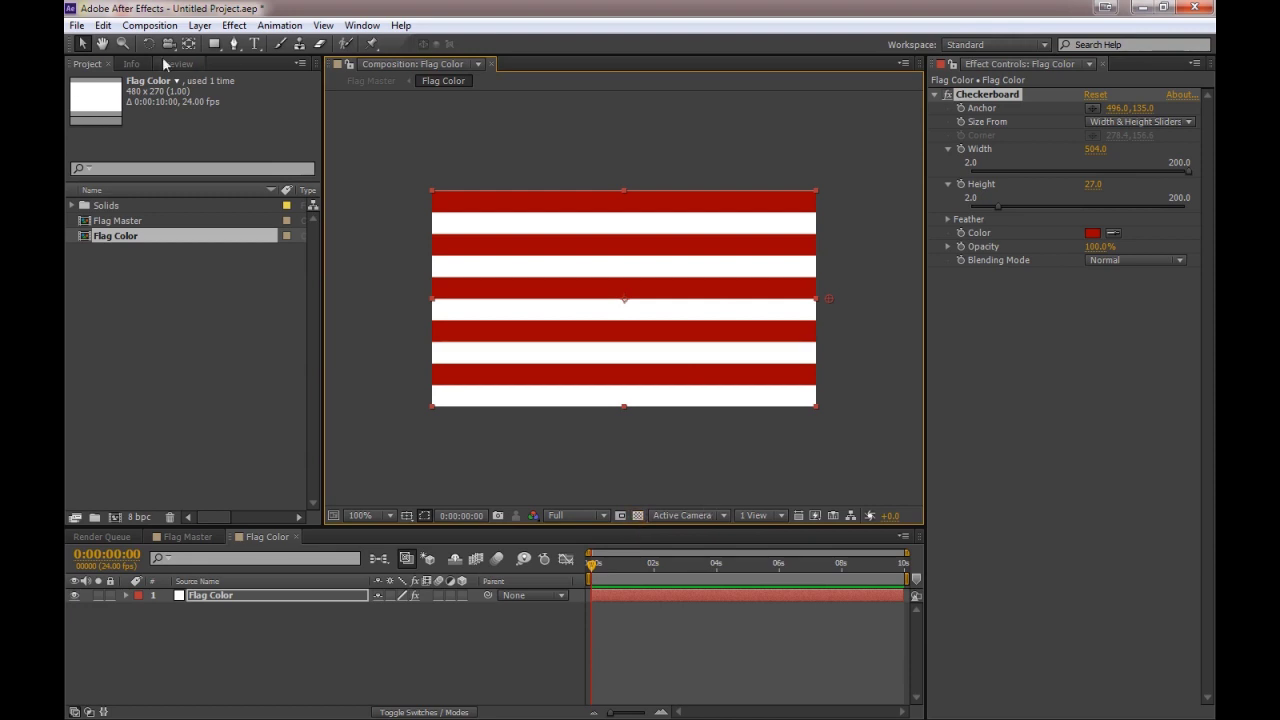
Step: Draw a blue-filled rectangle on a new shape layer over the upper-left quarter of the flag, ending at its center
{"action": "left_click", "coordinate": [286, 632]}
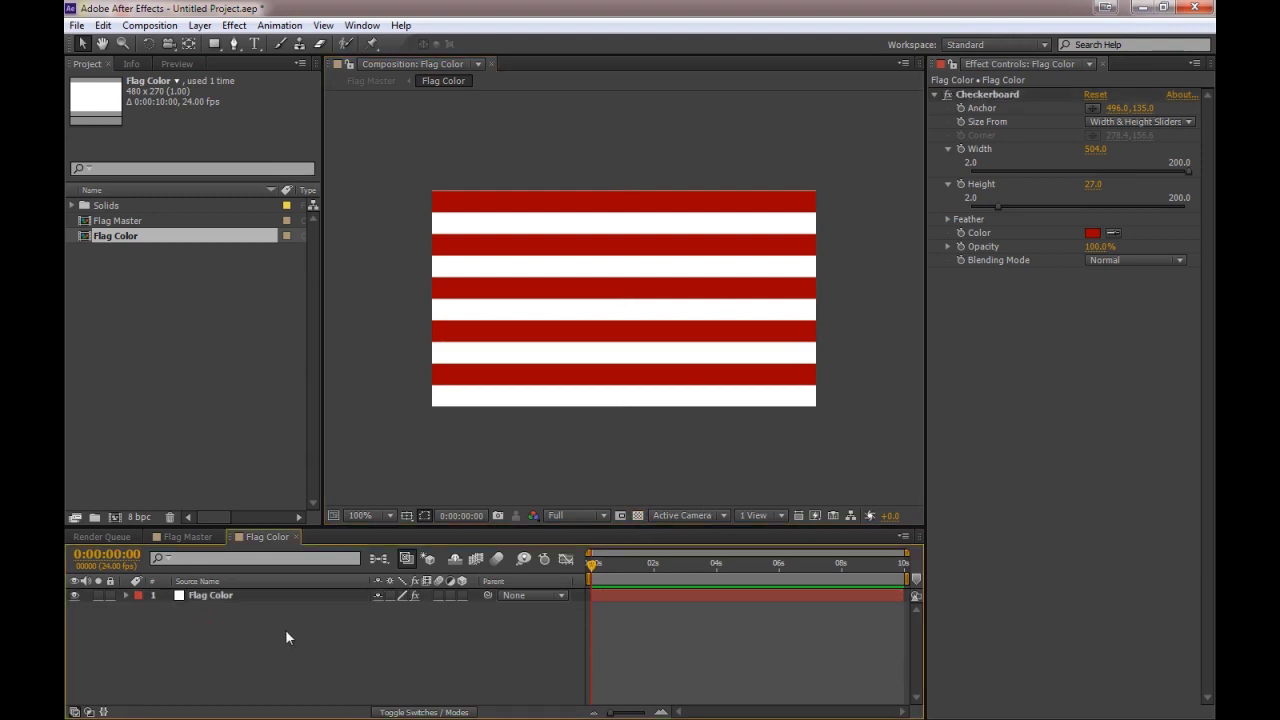
{"action": "left_click", "coordinate": [212, 45]}
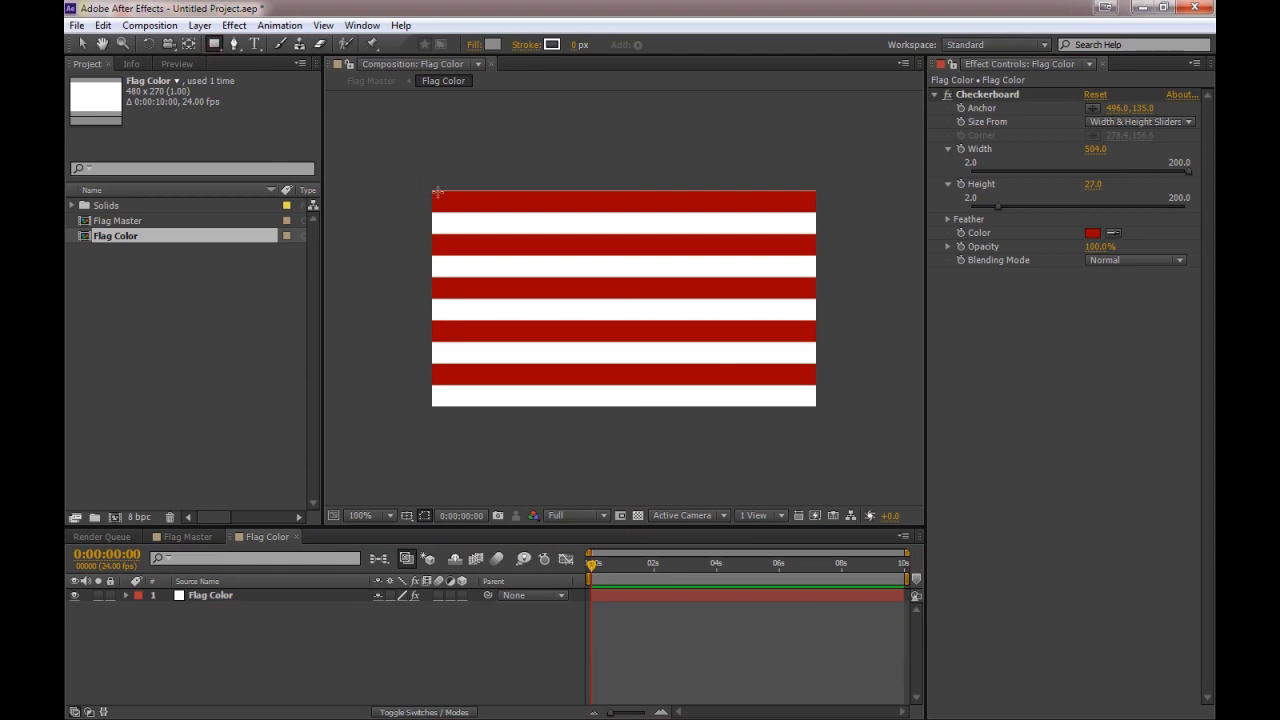
{"action": "left_click", "coordinate": [494, 45]}
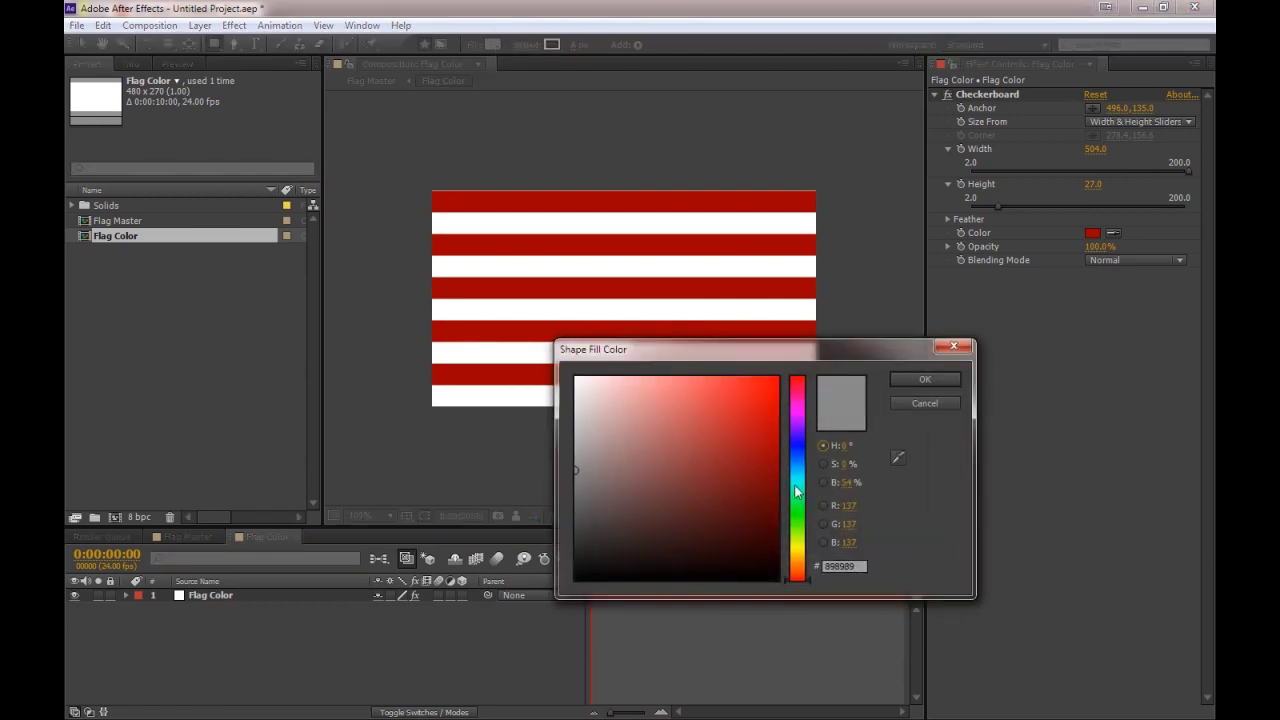
{"action": "left_click_drag", "start_coordinate": [801, 492], "coordinate": [800, 461]}
{"action": "left_click_drag", "start_coordinate": [655, 441], "coordinate": [695, 430]}
{"action": "left_click", "coordinate": [917, 380]}
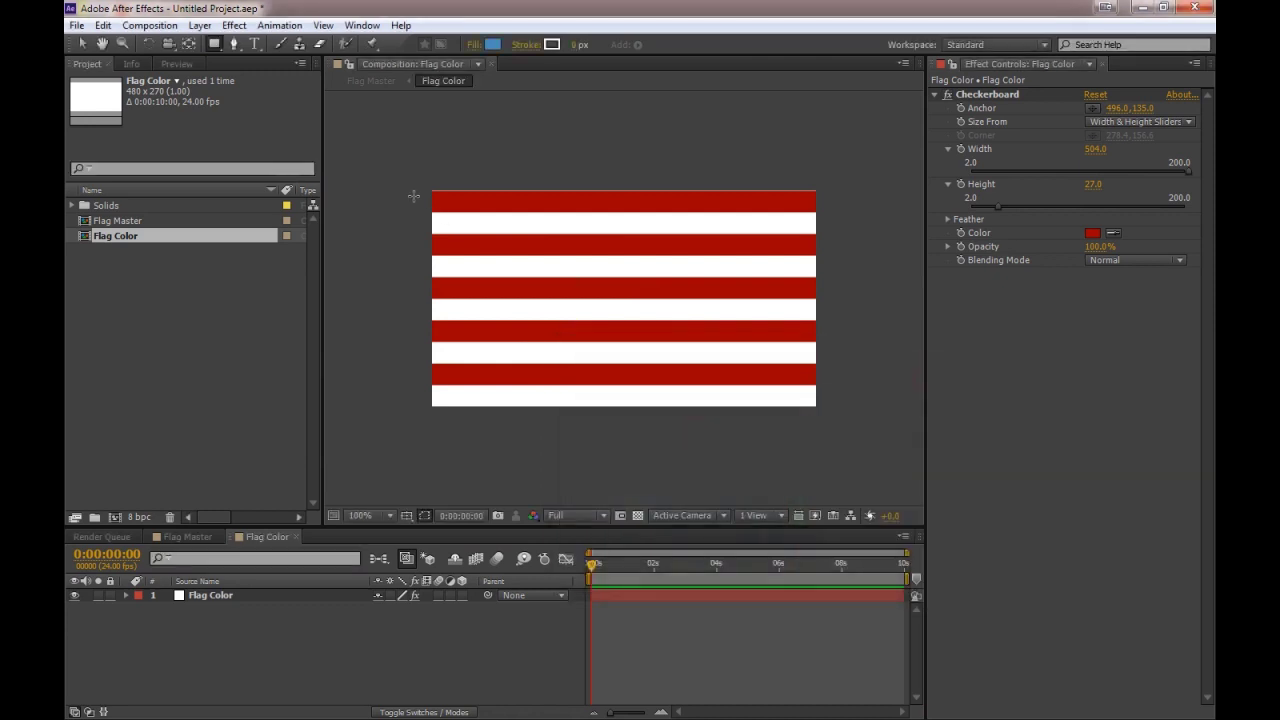
{"action": "mouse_move", "coordinate": [428, 188]}
{"action": "left_mouse_down"}
{"action": "mouse_move", "coordinate": [522, 278]}
{"action": "mouse_move", "coordinate": [637, 300]}
{"action": "mouse_move", "coordinate": [625, 300]}
{"action": "left_mouse_up"}
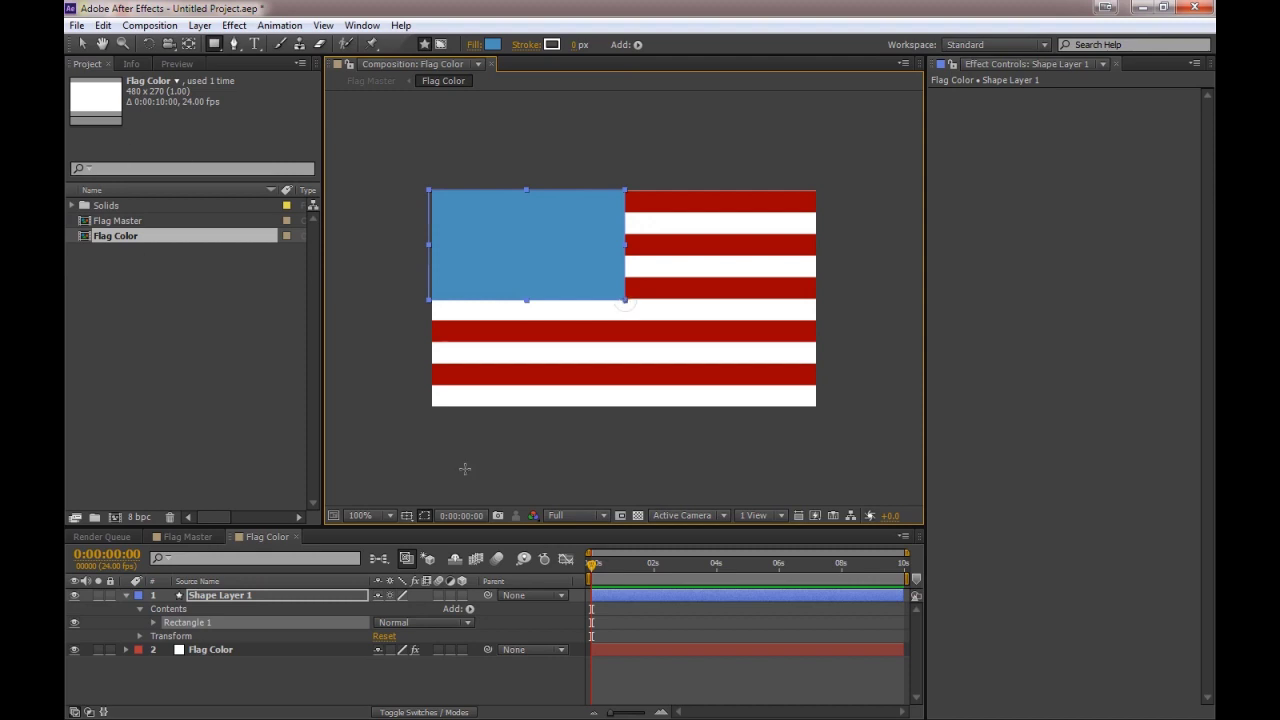
{"action": "left_click", "coordinate": [438, 692]}
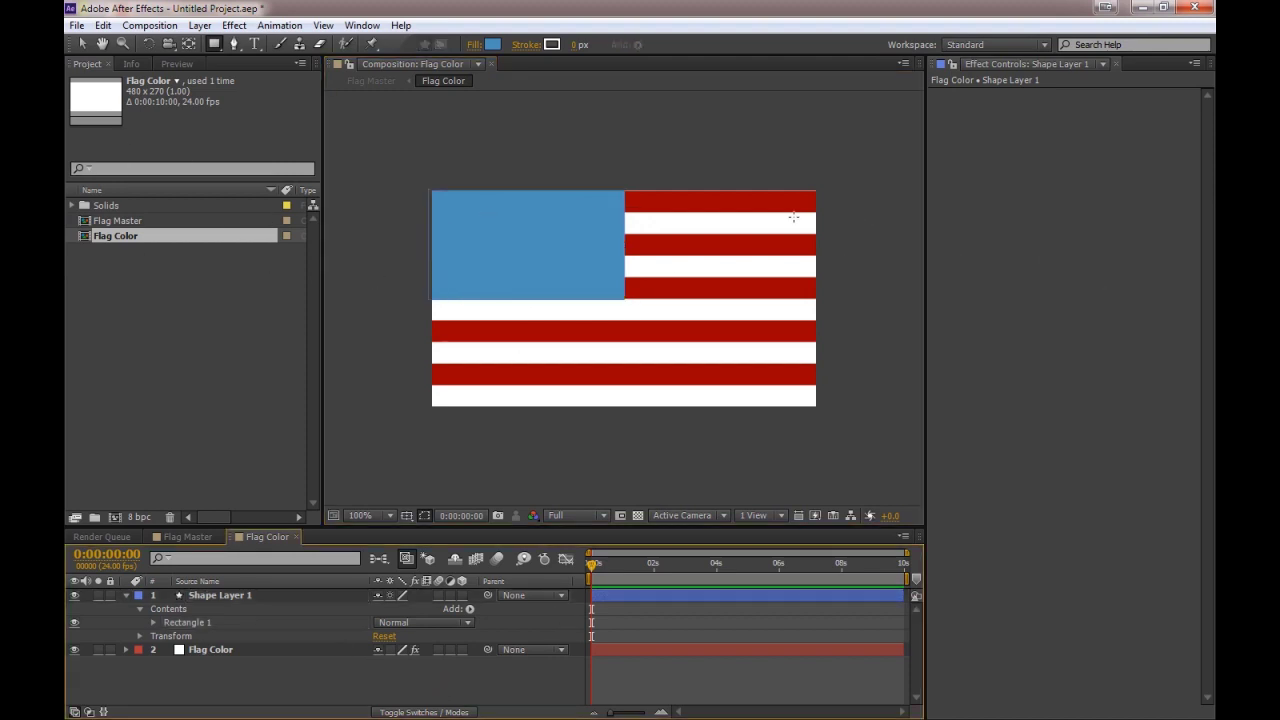
Step: Draw a star shape filled with near-white #E7EEF3 in the middle of the blue rectangle, on its own shape layer
{"action": "left_click_drag", "start_coordinate": [215, 45], "coordinate": [269, 114]}
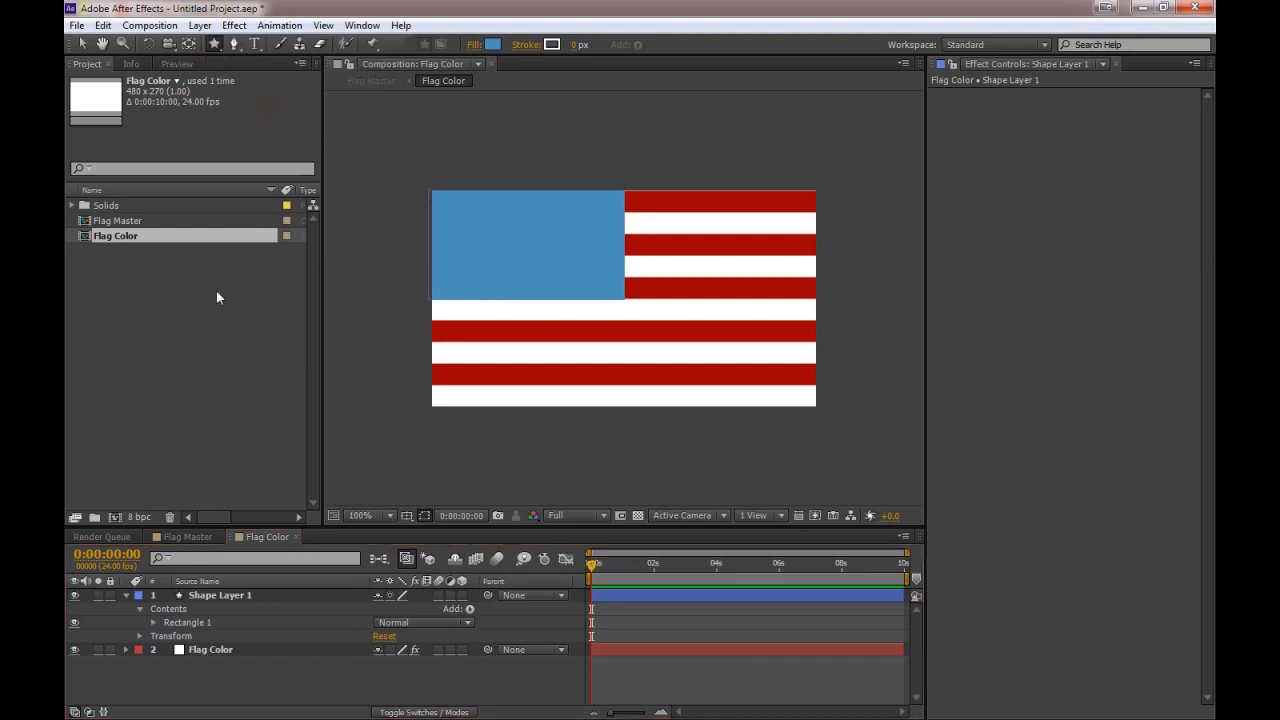
{"action": "left_click", "coordinate": [494, 44]}
{"action": "left_click_drag", "start_coordinate": [639, 411], "coordinate": [587, 388]}
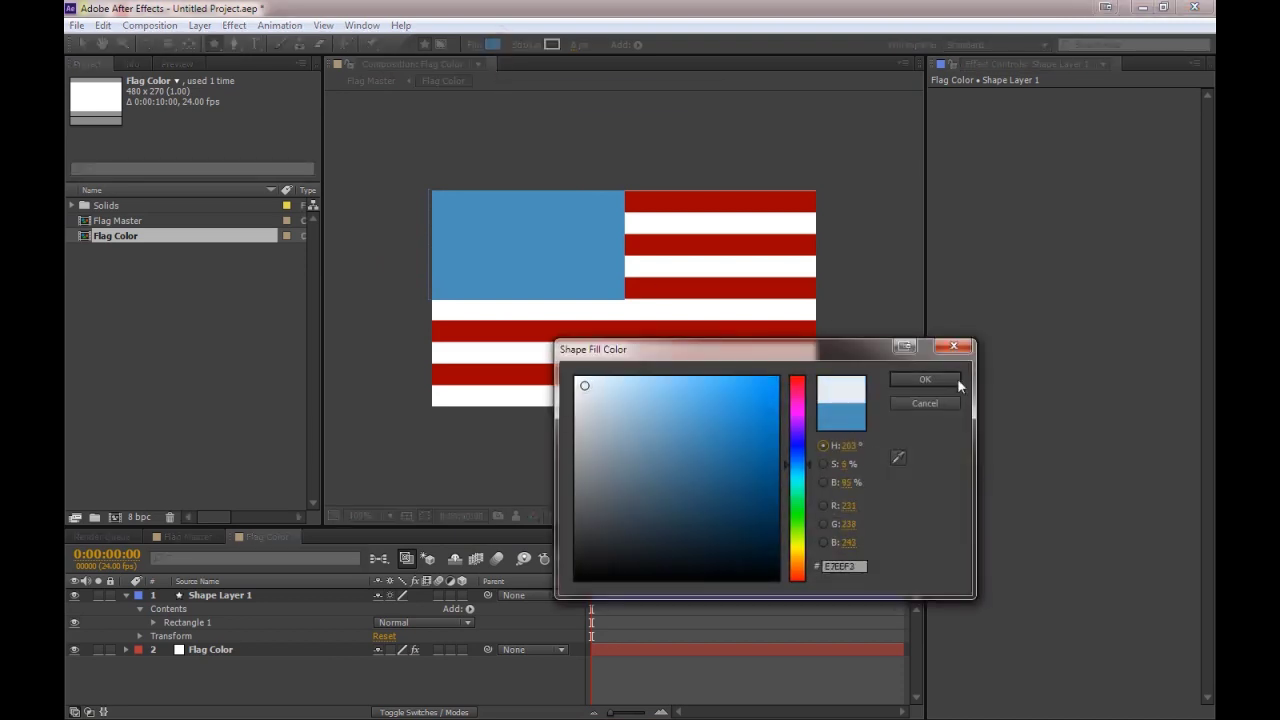
{"action": "left_click", "coordinate": [925, 380]}
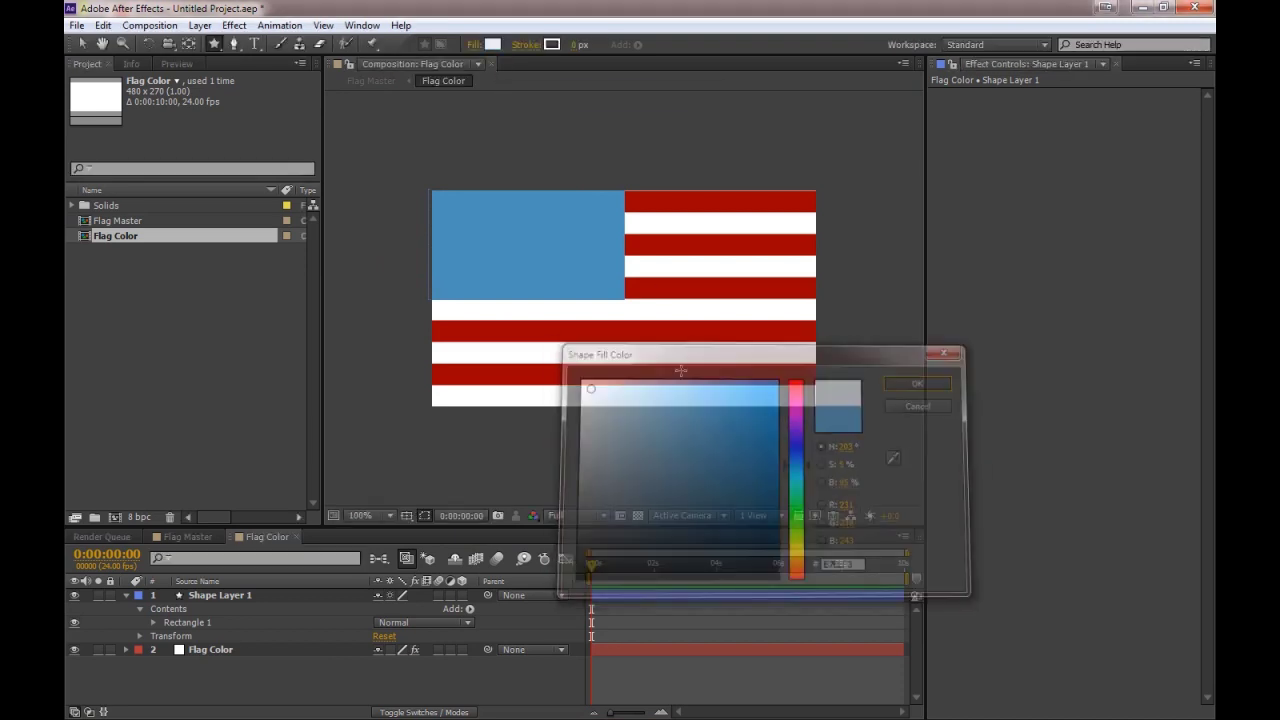
{"action": "left_click", "coordinate": [523, 239]}
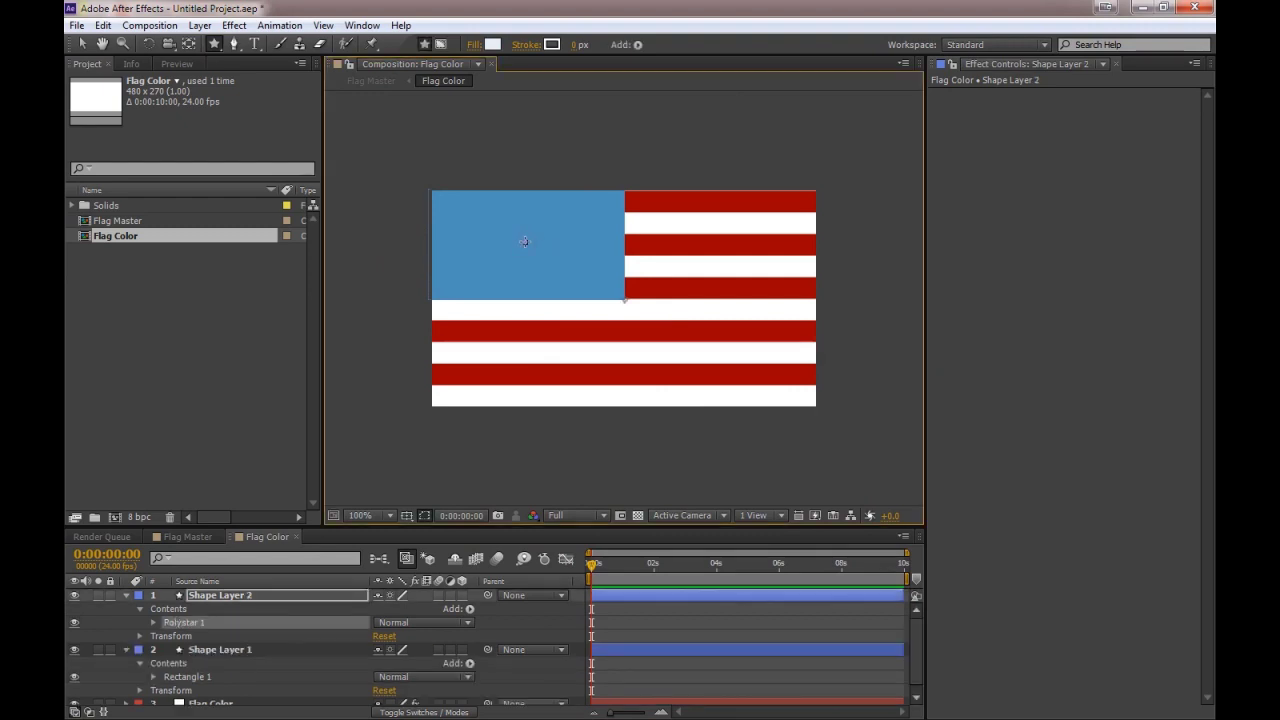
{"action": "left_click_drag", "start_coordinate": [524, 241], "coordinate": [565, 265]}
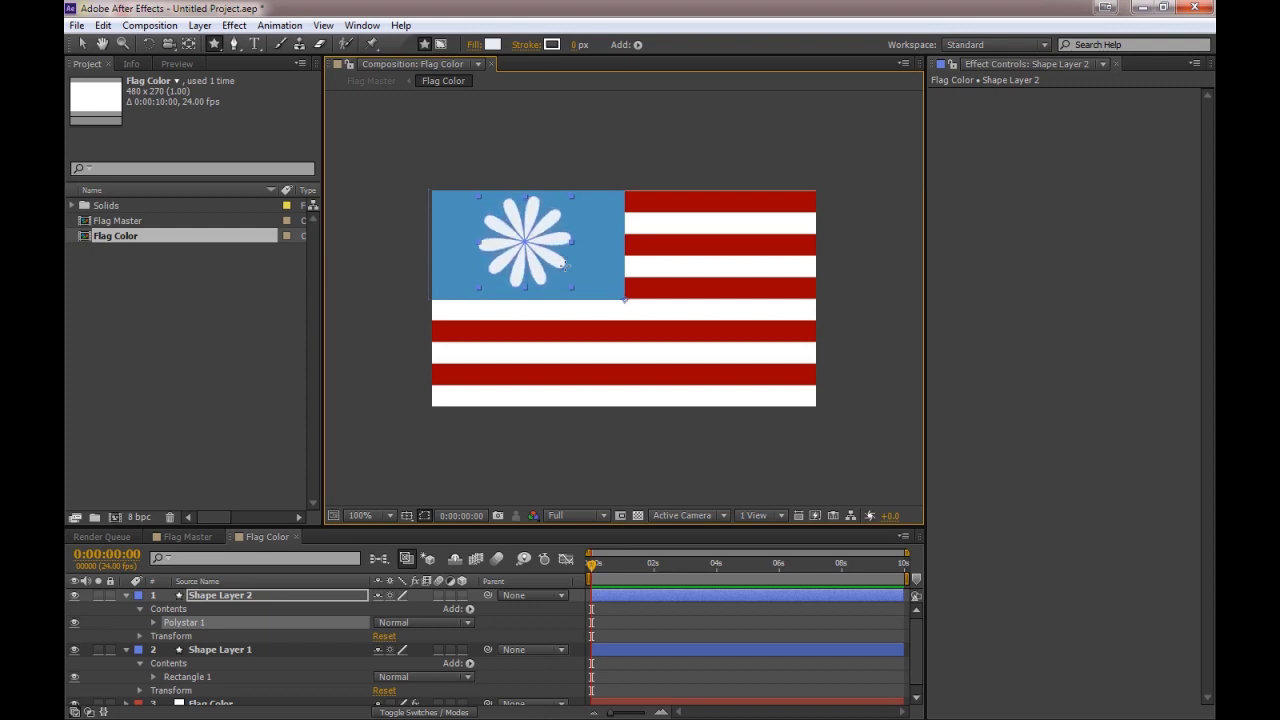
Step: Adjust the star's roundness and number of points to form a seven-petal flower, and deselect the shape
{"action": "key", "text": "Page_Up"}
{"action": "key", "text": "Page_Up"}
{"action": "key", "text": "Page_Up"}
{"action": "key", "text": "Page_Up"}
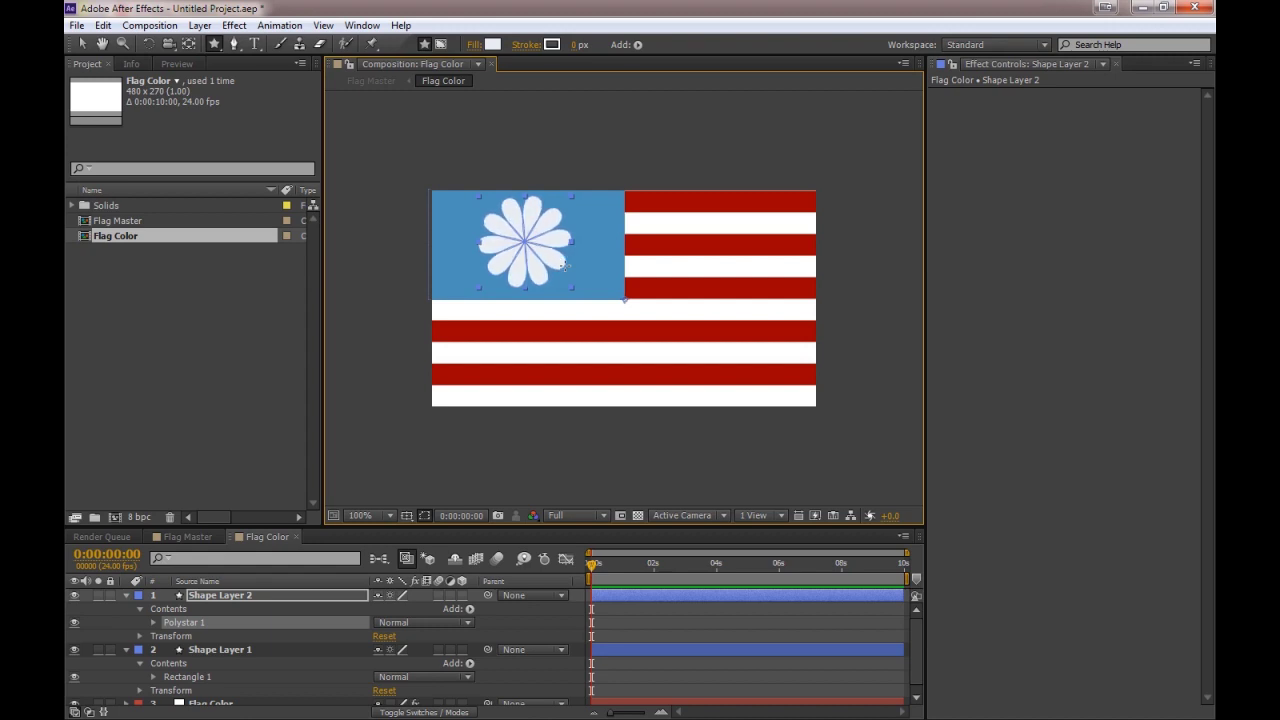
{"action": "key", "text": "Down"}
{"action": "key", "text": "Down"}
{"action": "key", "text": "Down"}
{"action": "key", "text": "Down"}
{"action": "key", "text": "Down"}
{"action": "key", "text": "Down"}
{"action": "key", "text": "Down"}
{"action": "key", "text": "Down"}
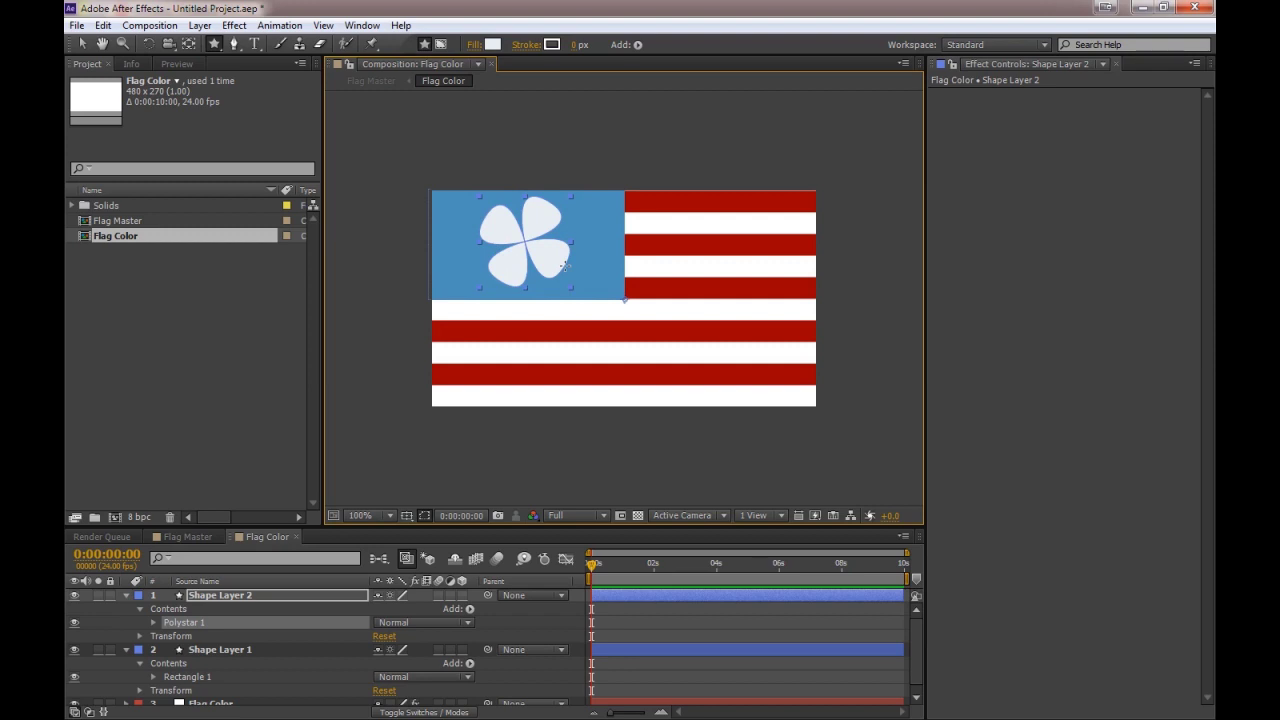
{"action": "key", "text": "Up"}
{"action": "key", "text": "Up"}
{"action": "key", "text": "Up"}
{"action": "key", "text": "Up"}
{"action": "key", "text": "Up"}
{"action": "key", "text": "Up"}
{"action": "key", "text": "Up"}
{"action": "key", "text": "Up"}
{"action": "key", "text": "Up"}
{"action": "key", "text": "Up"}
{"action": "key", "text": "Up"}
{"action": "key", "text": "Up"}
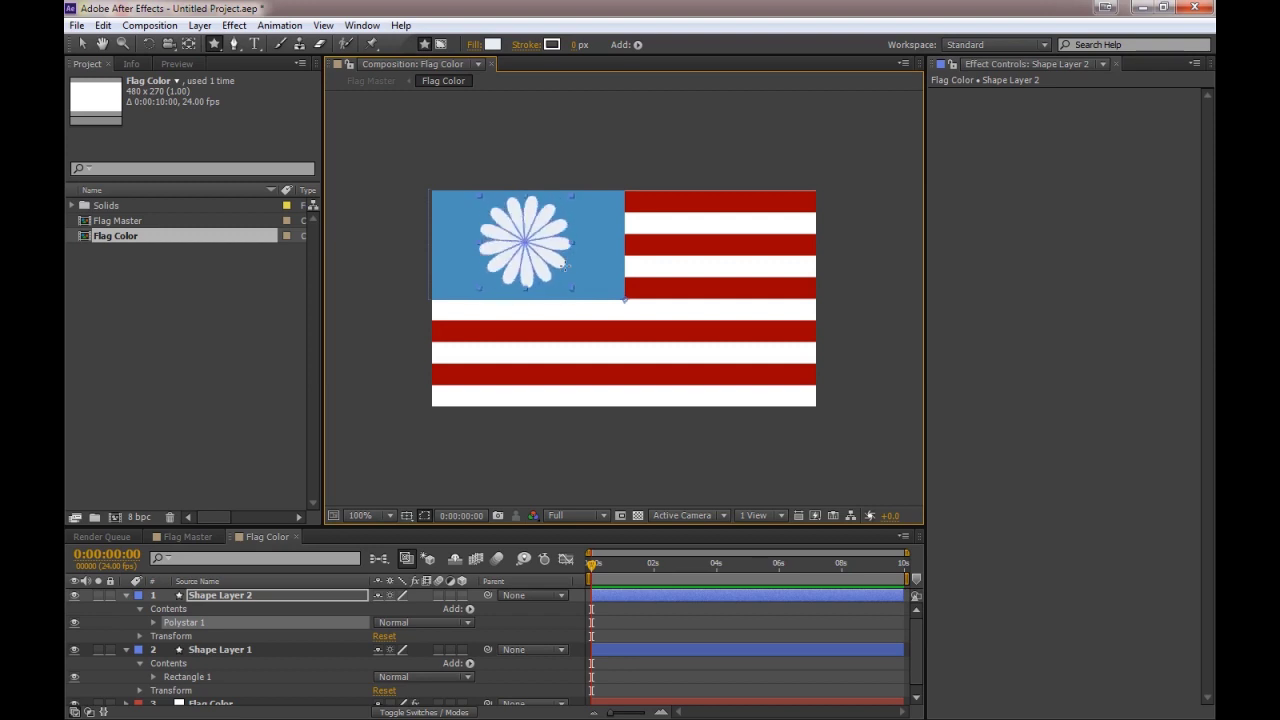
{"action": "key", "text": "Up"}
{"action": "key", "text": "Down"}
{"action": "key", "text": "Down"}
{"action": "key", "text": "Down"}
{"action": "key", "text": "Down"}
{"action": "key", "text": "Down"}
{"action": "key", "text": "Down"}
{"action": "key", "text": "Down"}
{"action": "key", "text": "Down"}
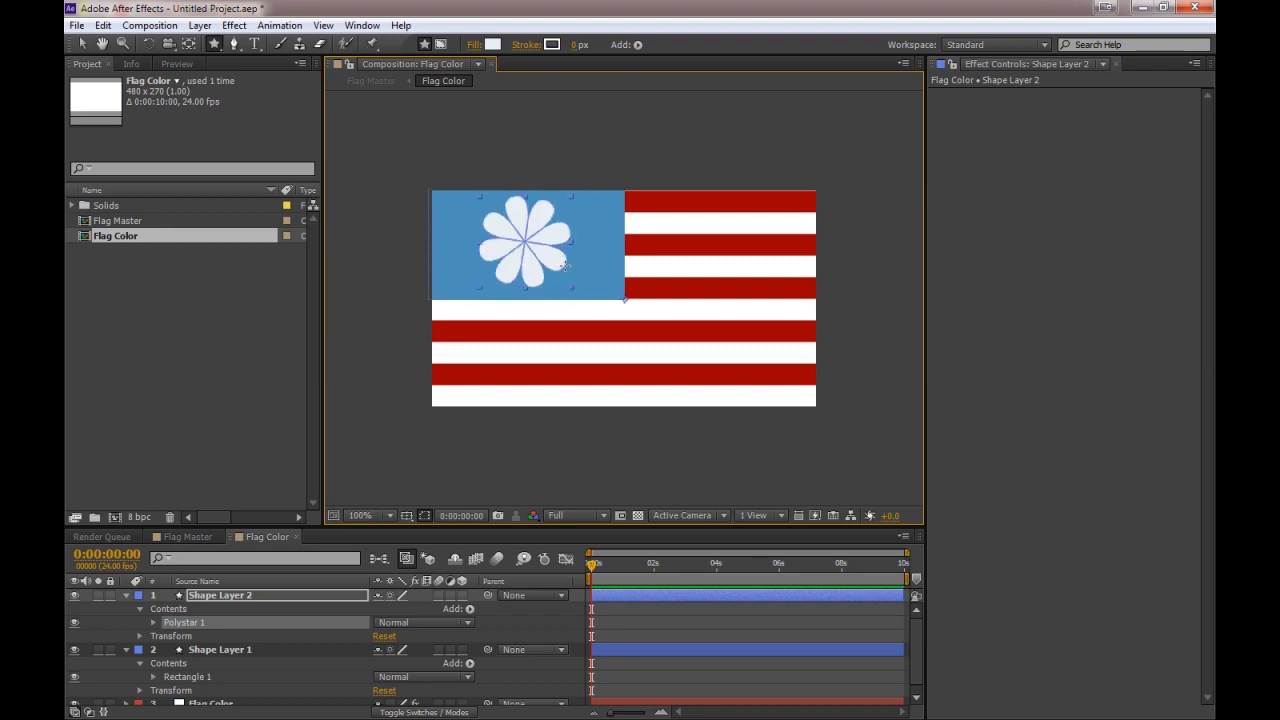
{"action": "key", "text": "Down"}
{"action": "key", "text": "Down"}
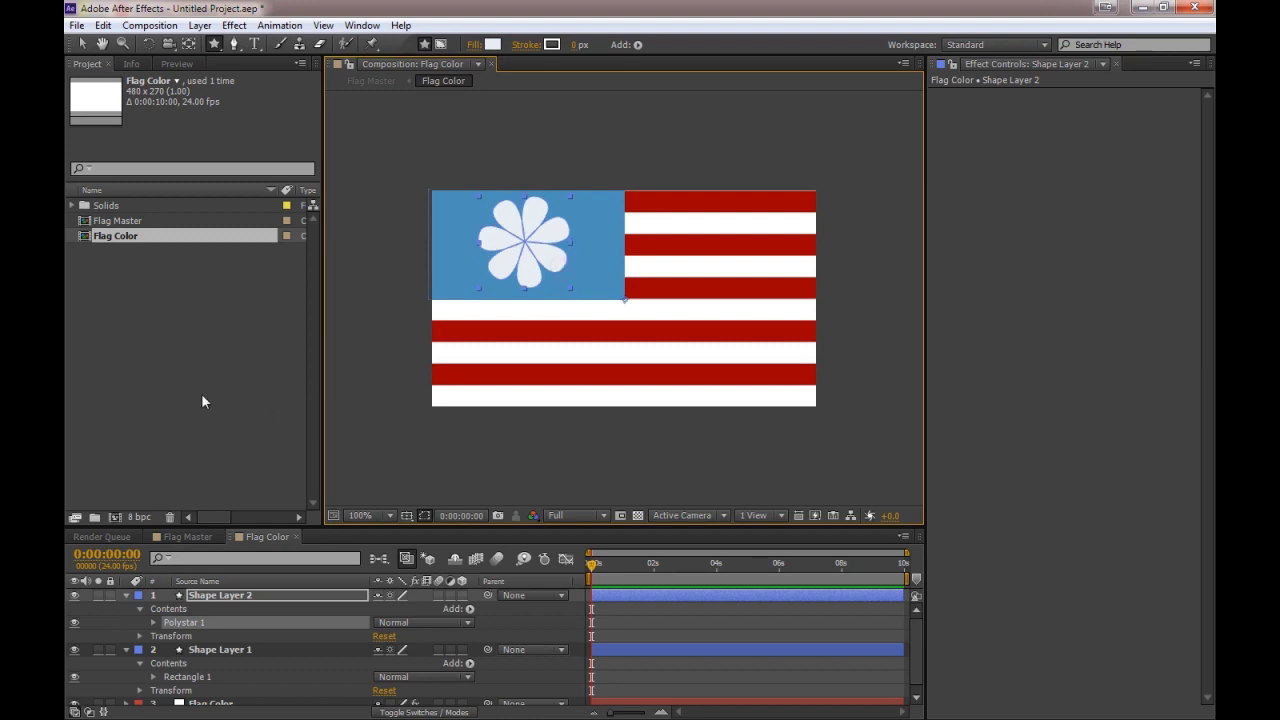
{"action": "left_click", "coordinate": [738, 621]}
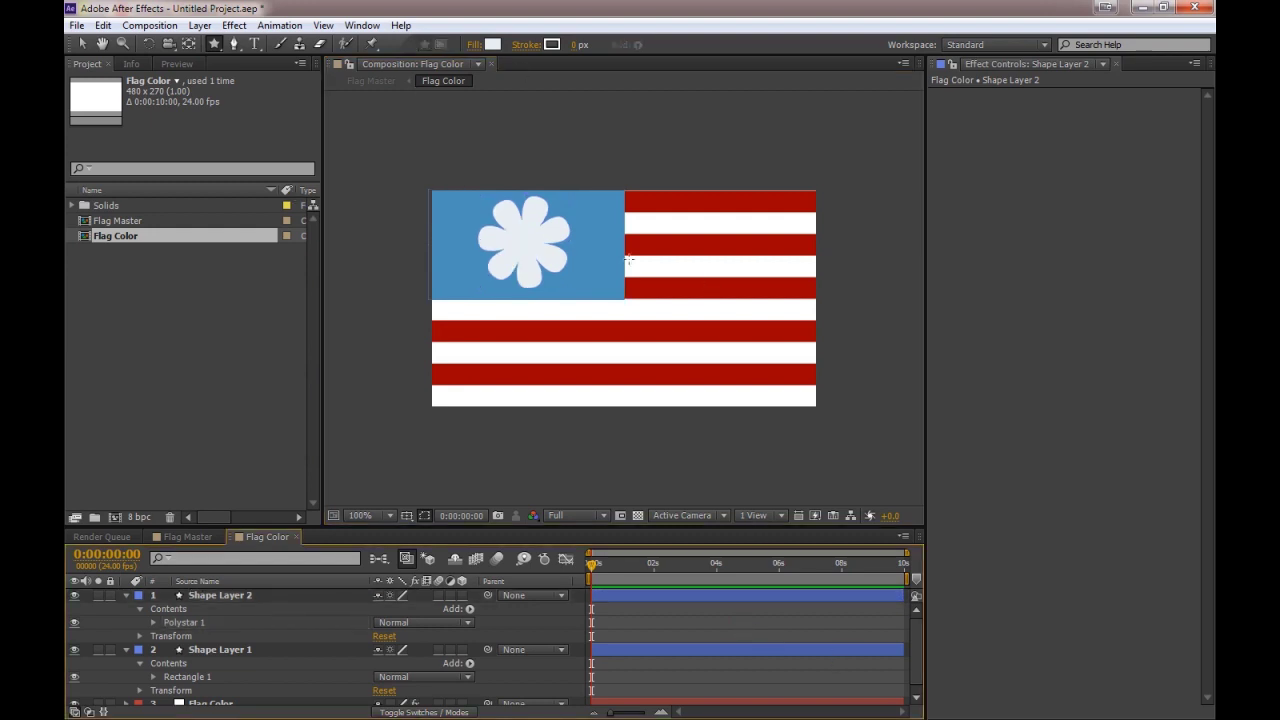
Step: Collapse the properties of both shape layers and close the Flag Color composition to return to Flag Master
{"action": "left_click", "coordinate": [126, 595]}
{"action": "left_click", "coordinate": [126, 608]}
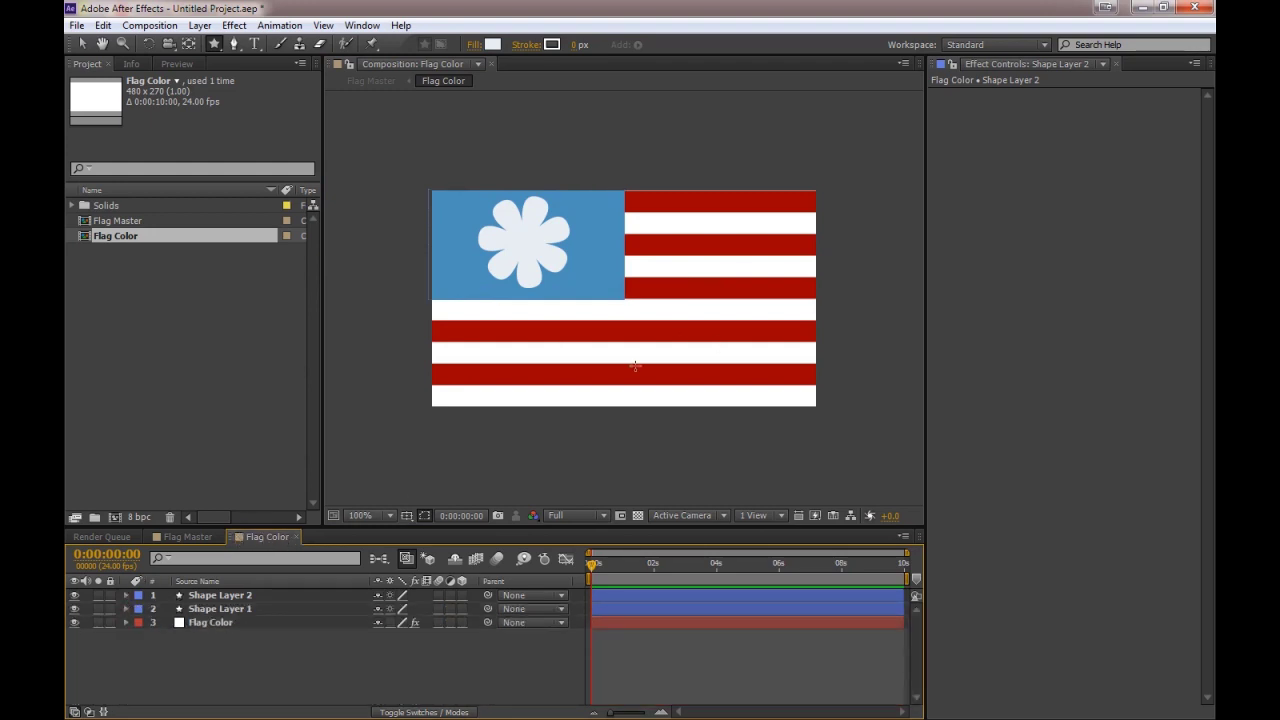
{"action": "left_click", "coordinate": [297, 537]}
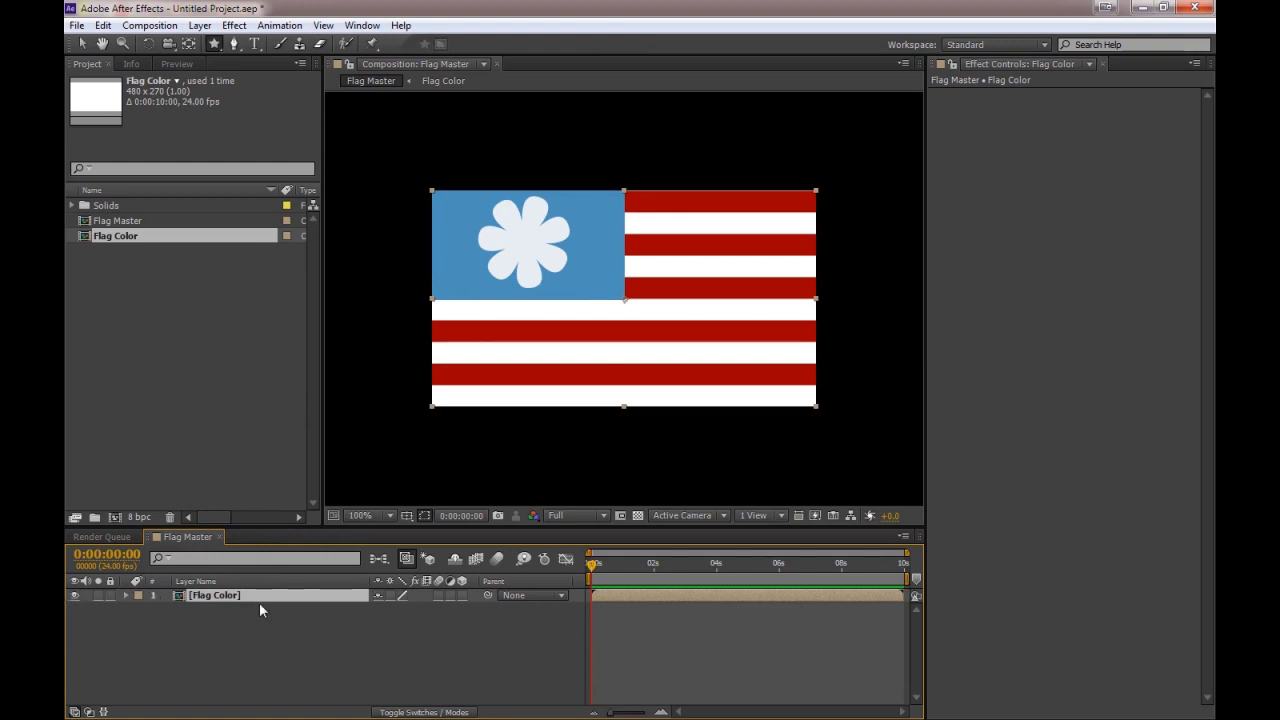
Step: Add a white solid named Form - flag at full composition size, 960 x 540 px, to Flag Master
{"action": "left_click", "coordinate": [175, 614]}
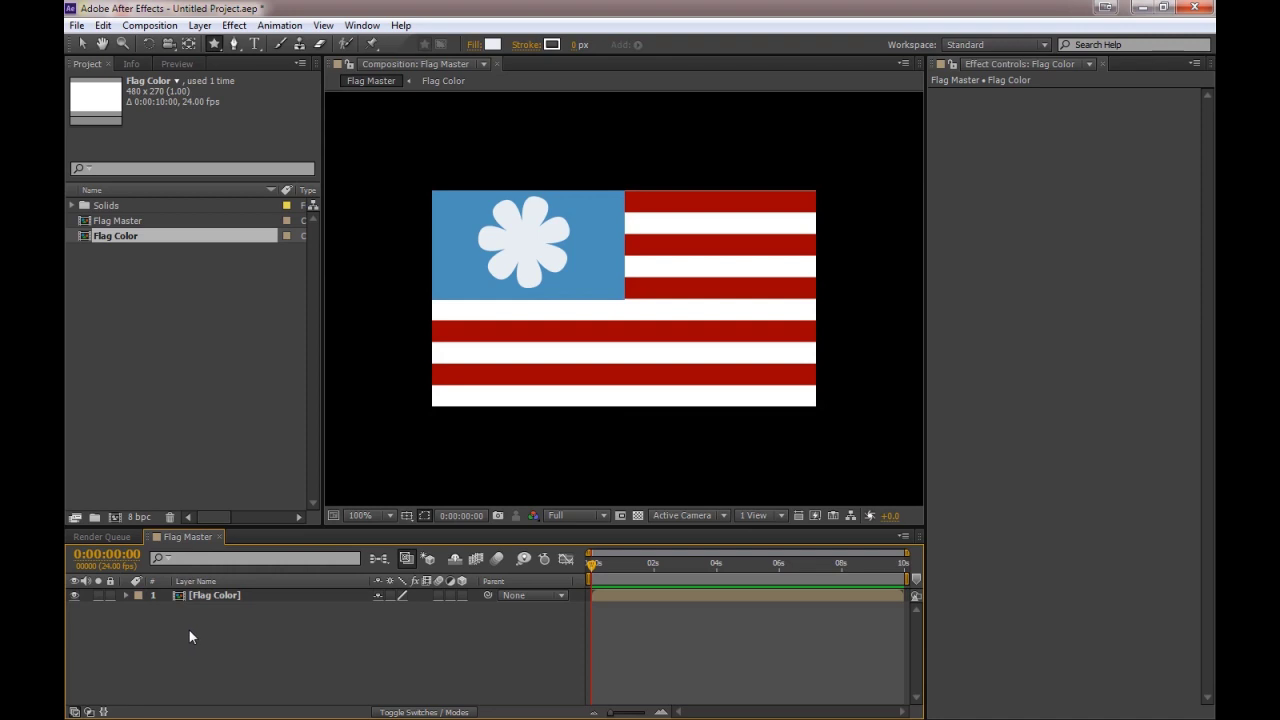
{"action": "key", "text": "ctrl+y"}
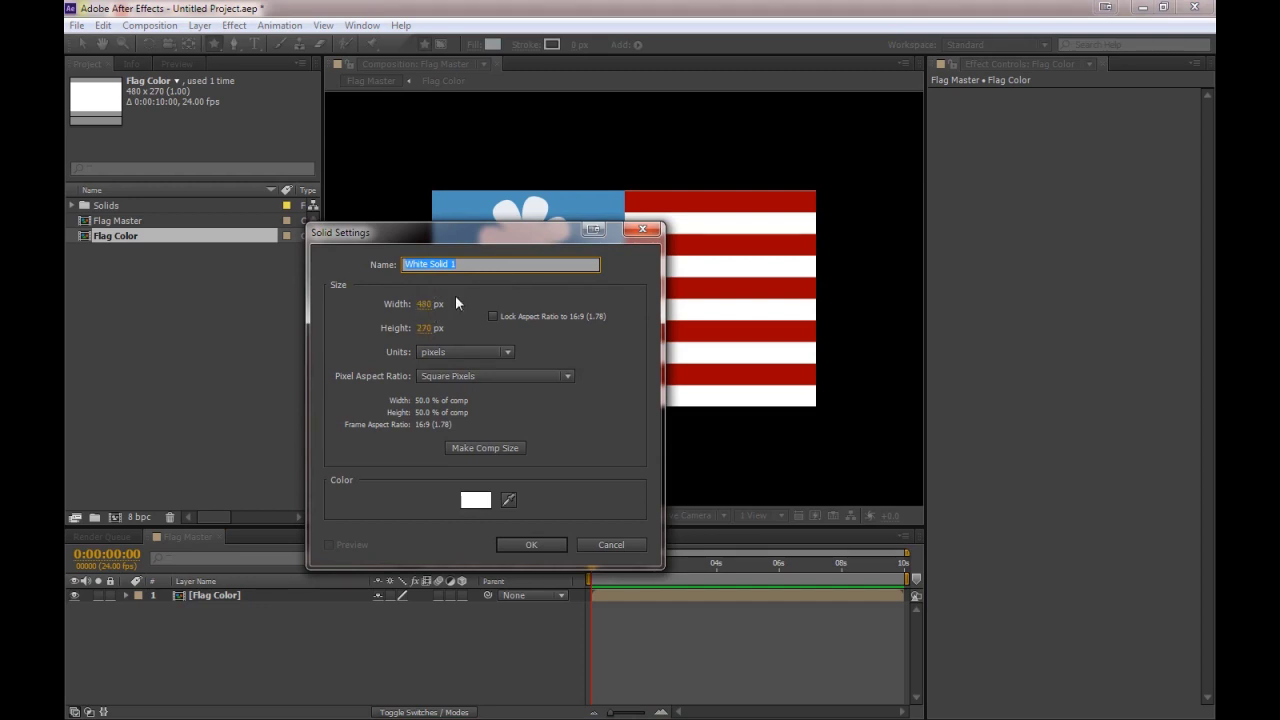
{"action": "left_click", "coordinate": [465, 448]}
{"action": "left_click_drag", "start_coordinate": [474, 264], "coordinate": [265, 256]}
{"action": "type", "text": "Form - flag"}
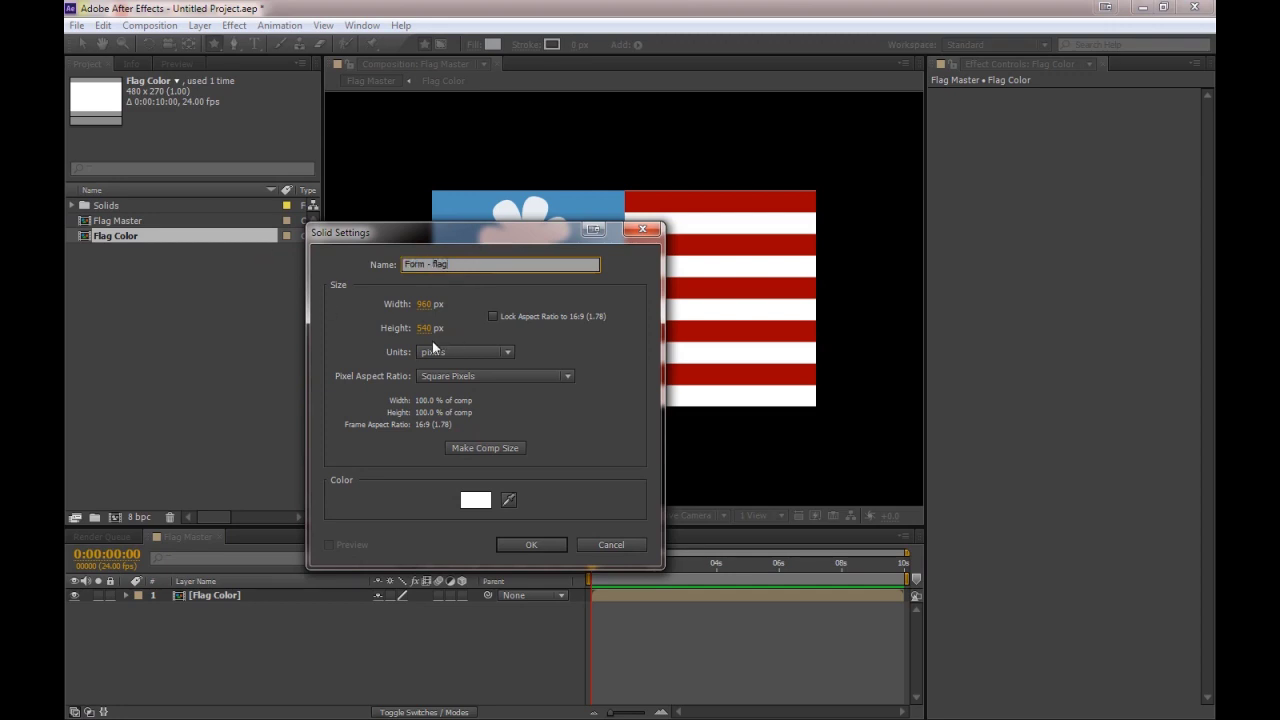
{"action": "left_click", "coordinate": [538, 541]}
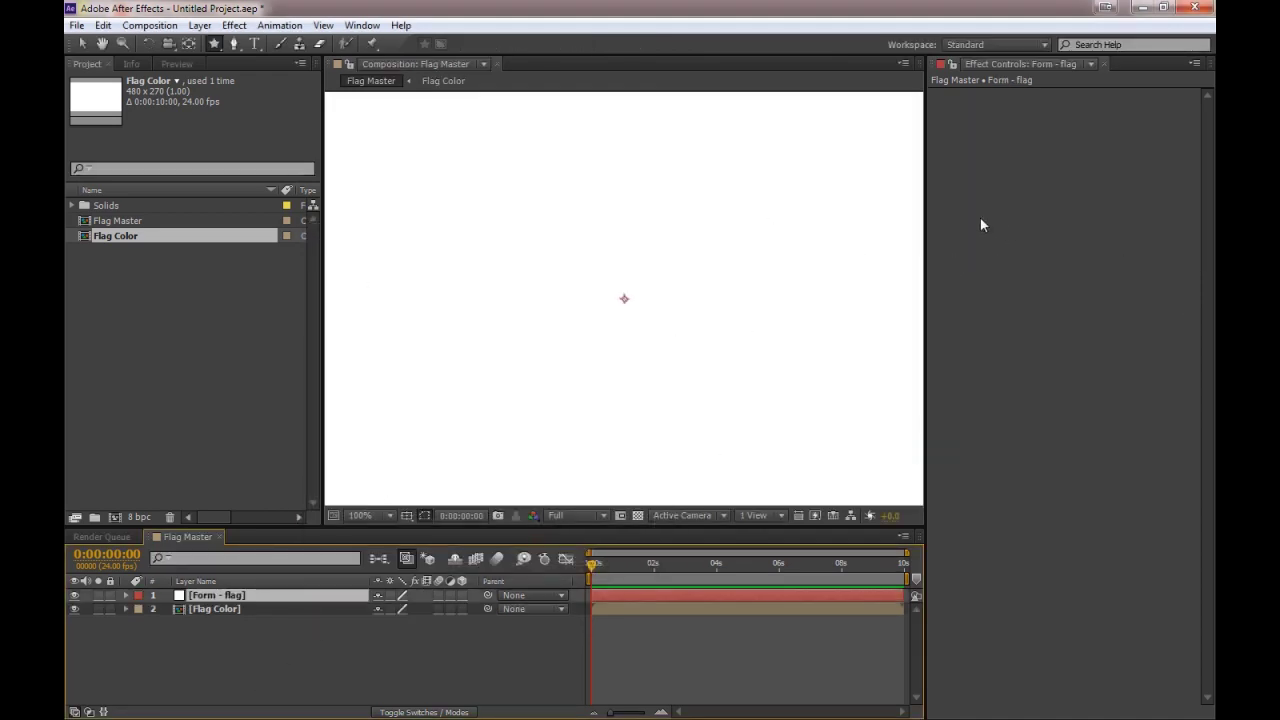
Step: Apply the Trapcode Form effect to the Form - flag solid and hide the Flag Color layer
{"action": "right_click", "coordinate": [969, 170]}
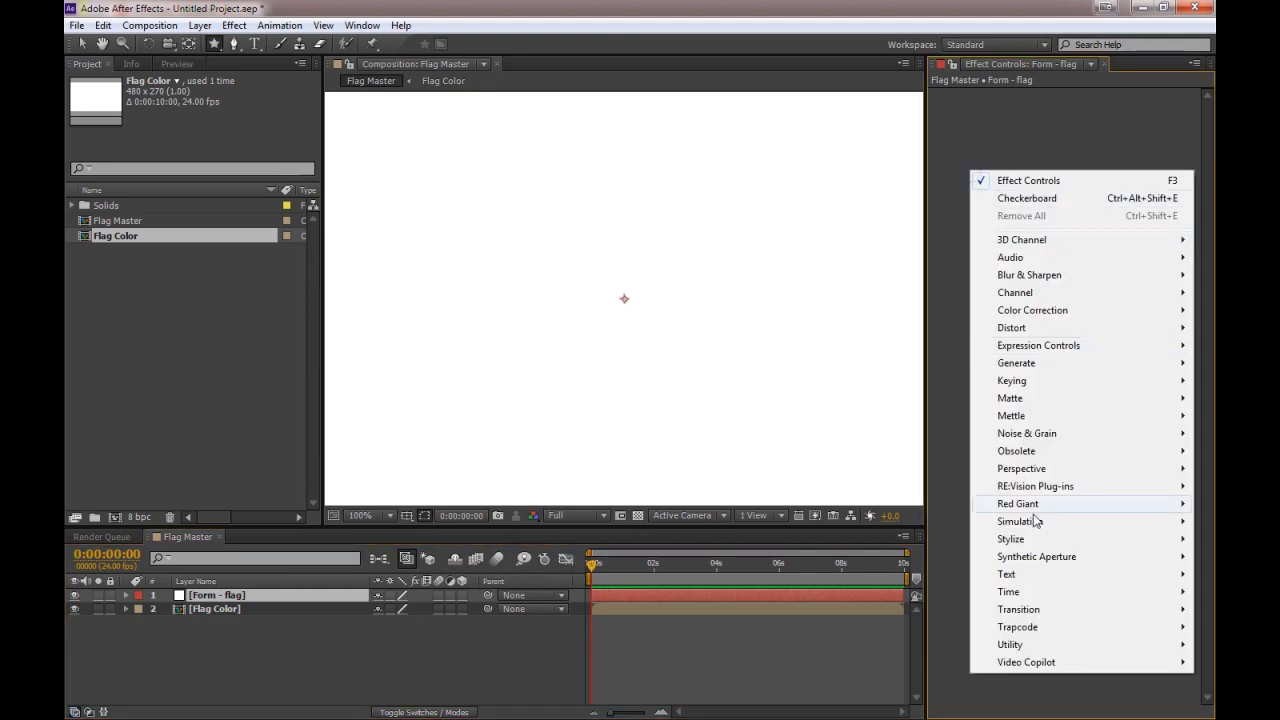
{"action": "mouse_move", "coordinate": [1018, 627]}
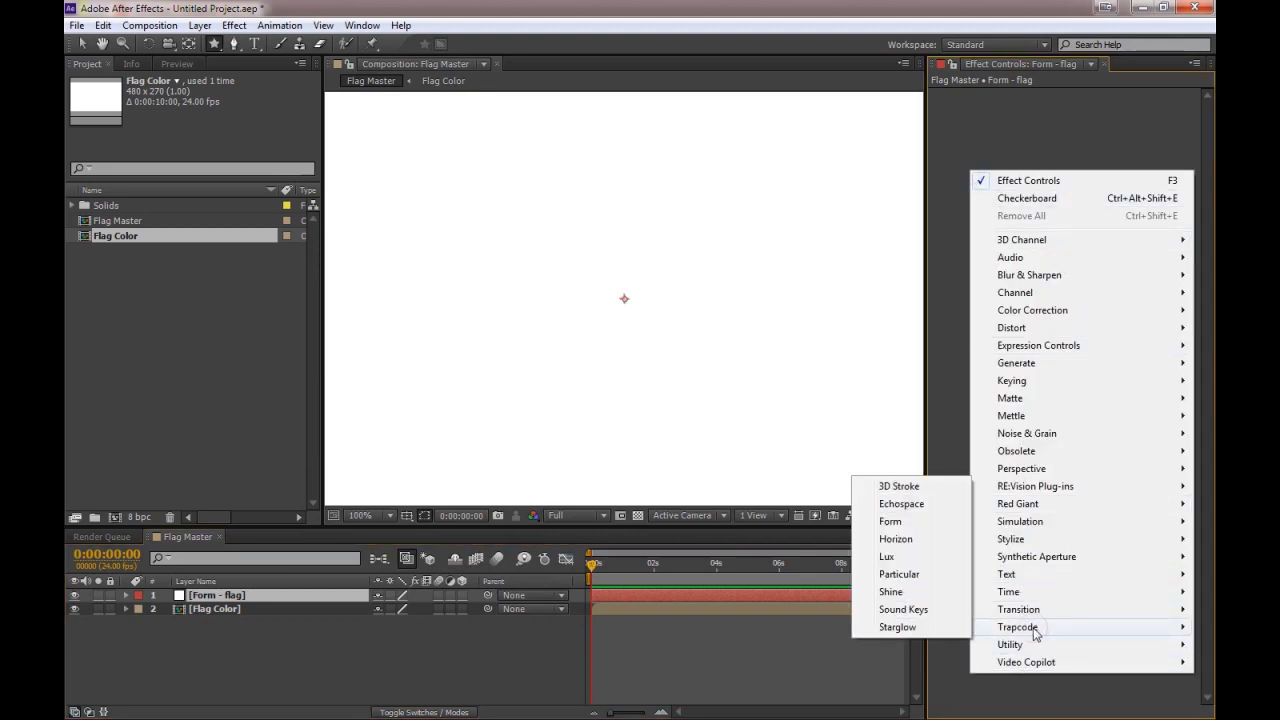
{"action": "left_click", "coordinate": [906, 524]}
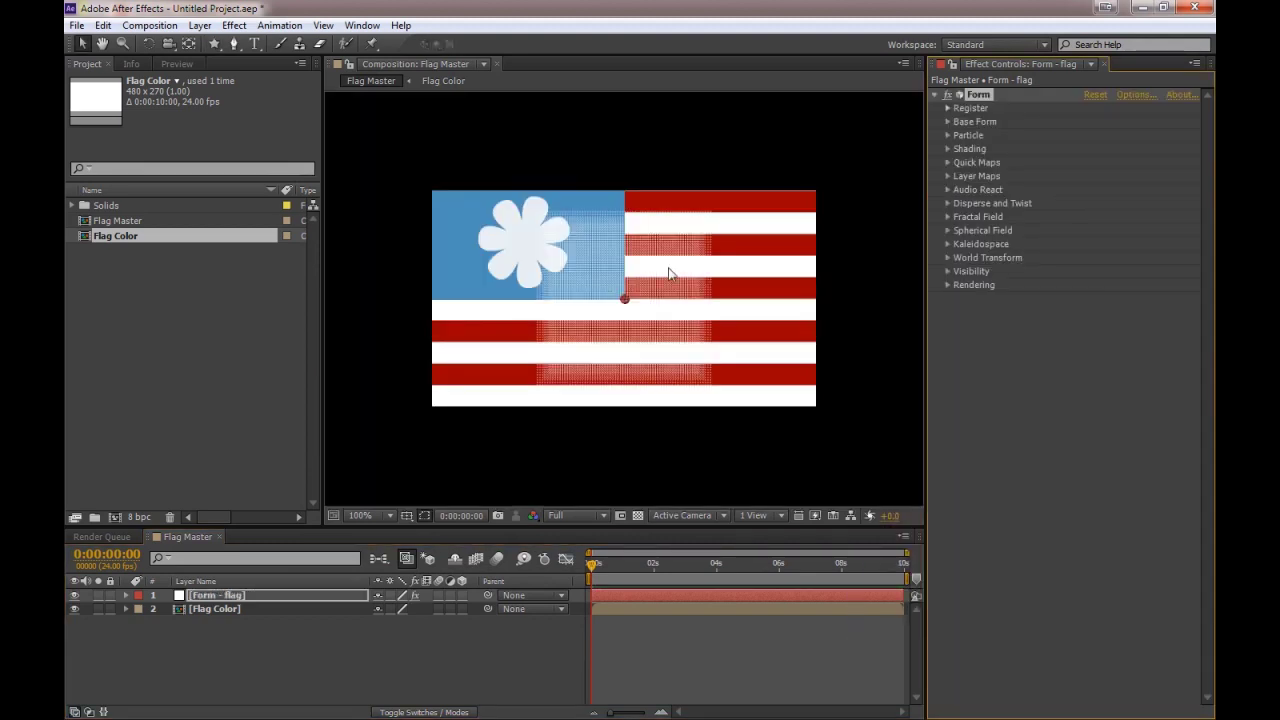
{"action": "left_click", "coordinate": [75, 608]}
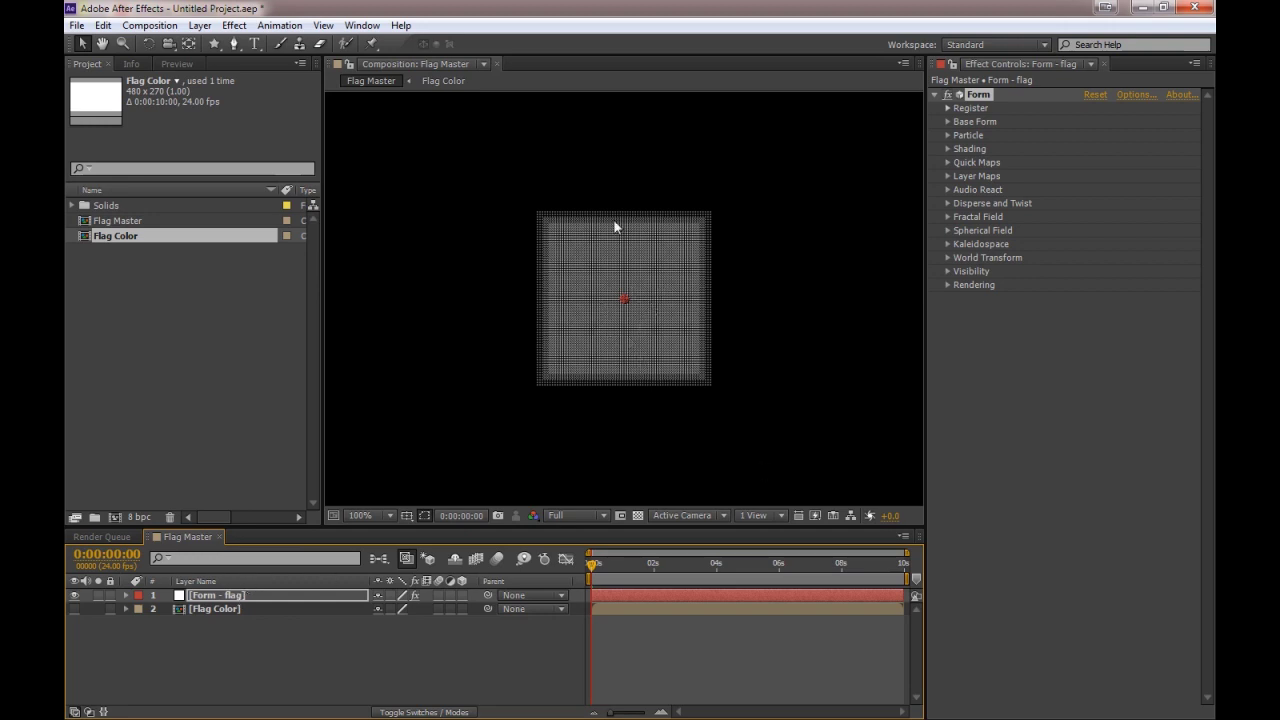
Step: Add a two-node camera with the 35mm preset to the Flag Master composition
{"action": "right_click", "coordinate": [196, 640]}
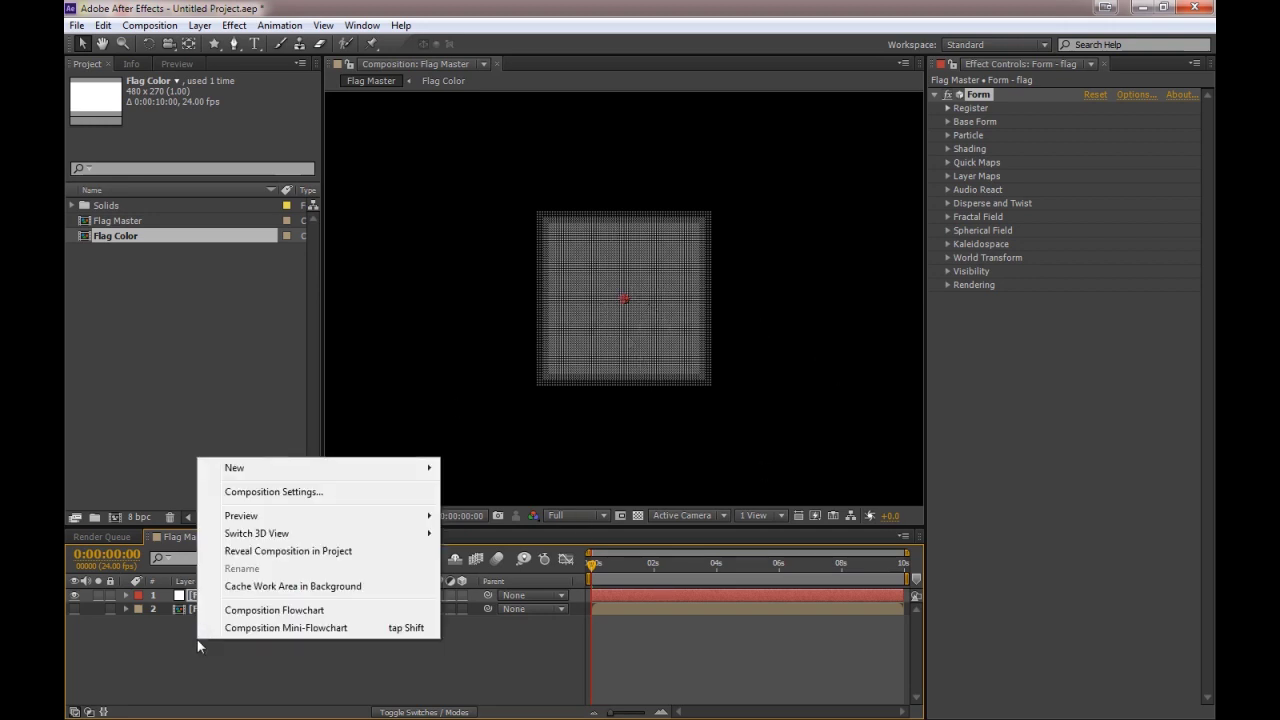
{"action": "mouse_move", "coordinate": [297, 467]}
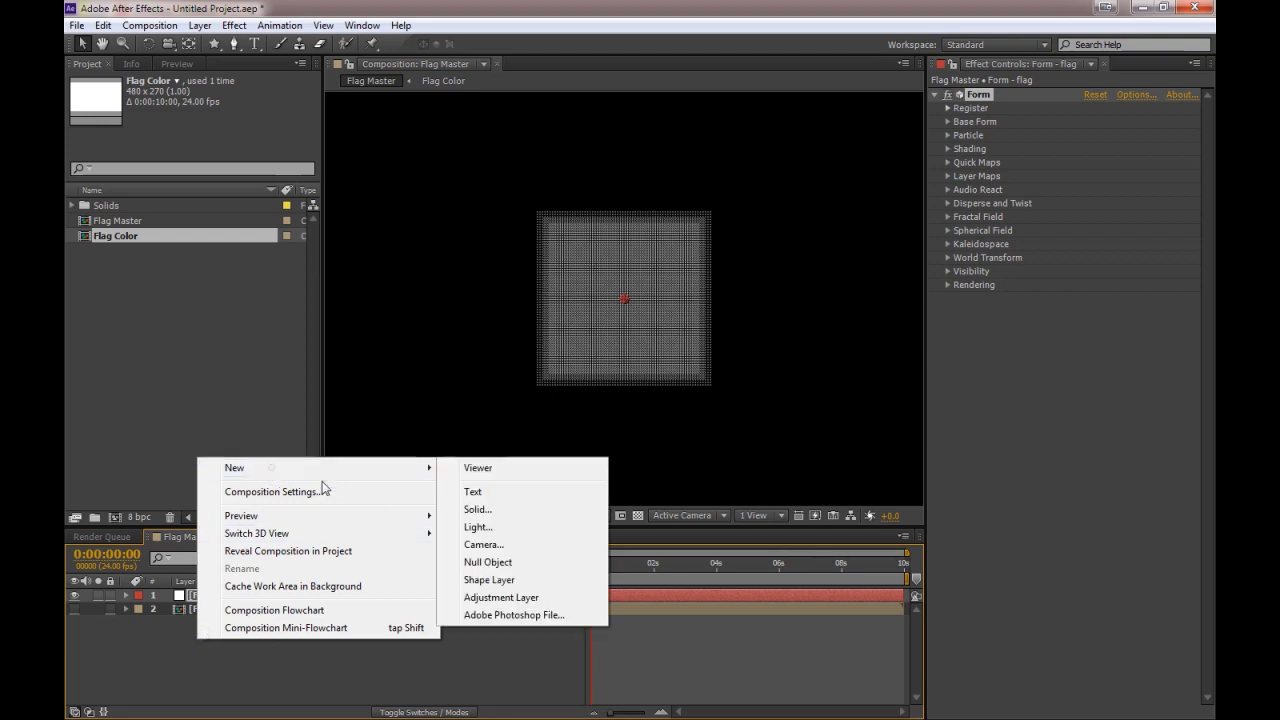
{"action": "left_click", "coordinate": [498, 546]}
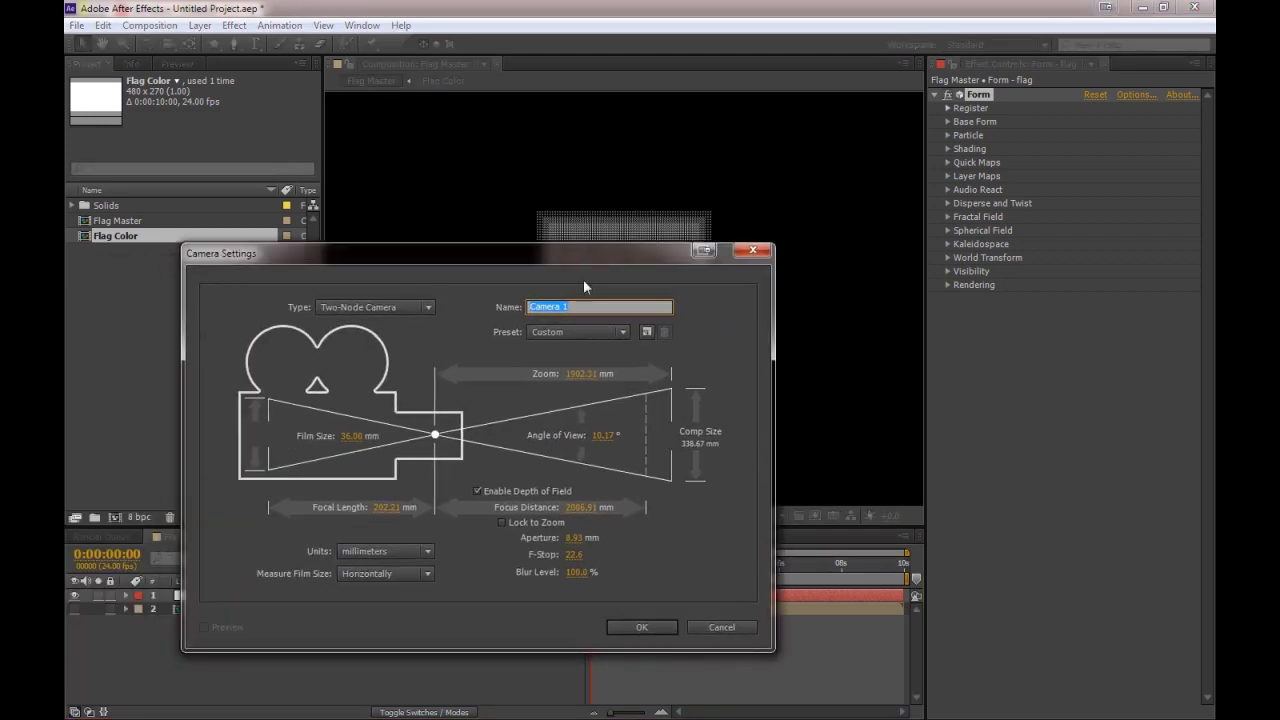
{"action": "left_click", "coordinate": [600, 334]}
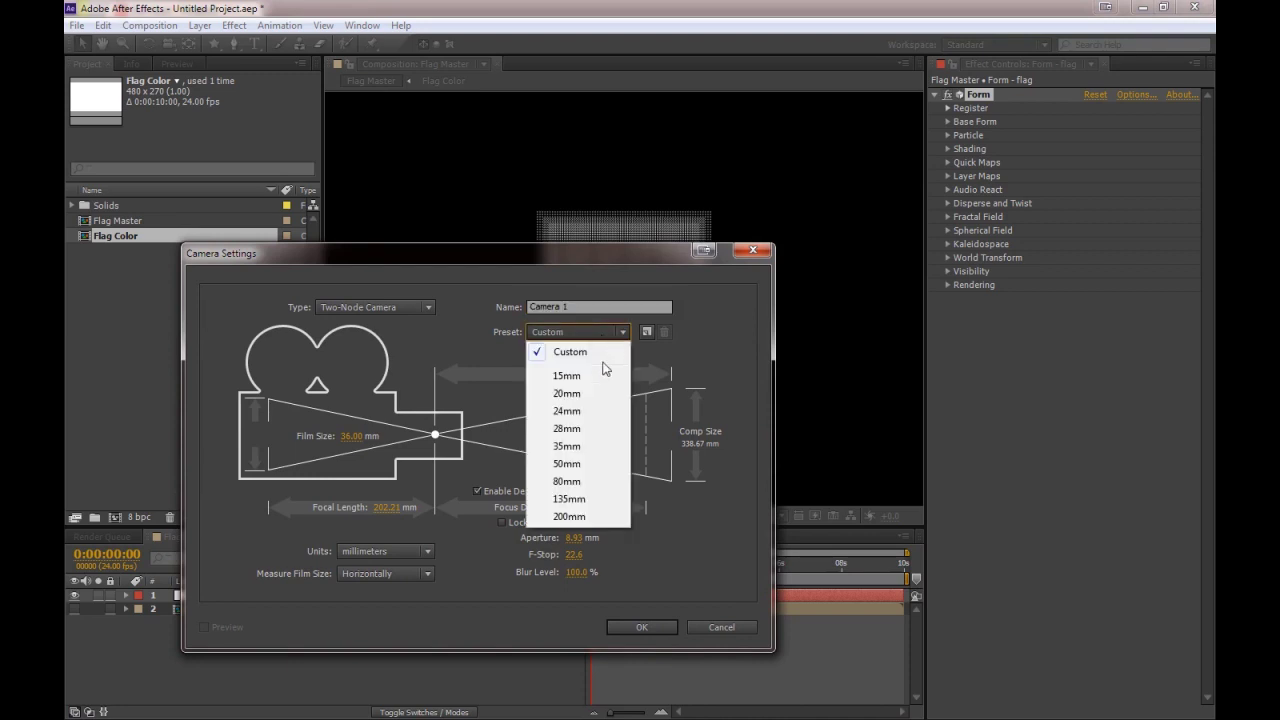
{"action": "left_click", "coordinate": [593, 446]}
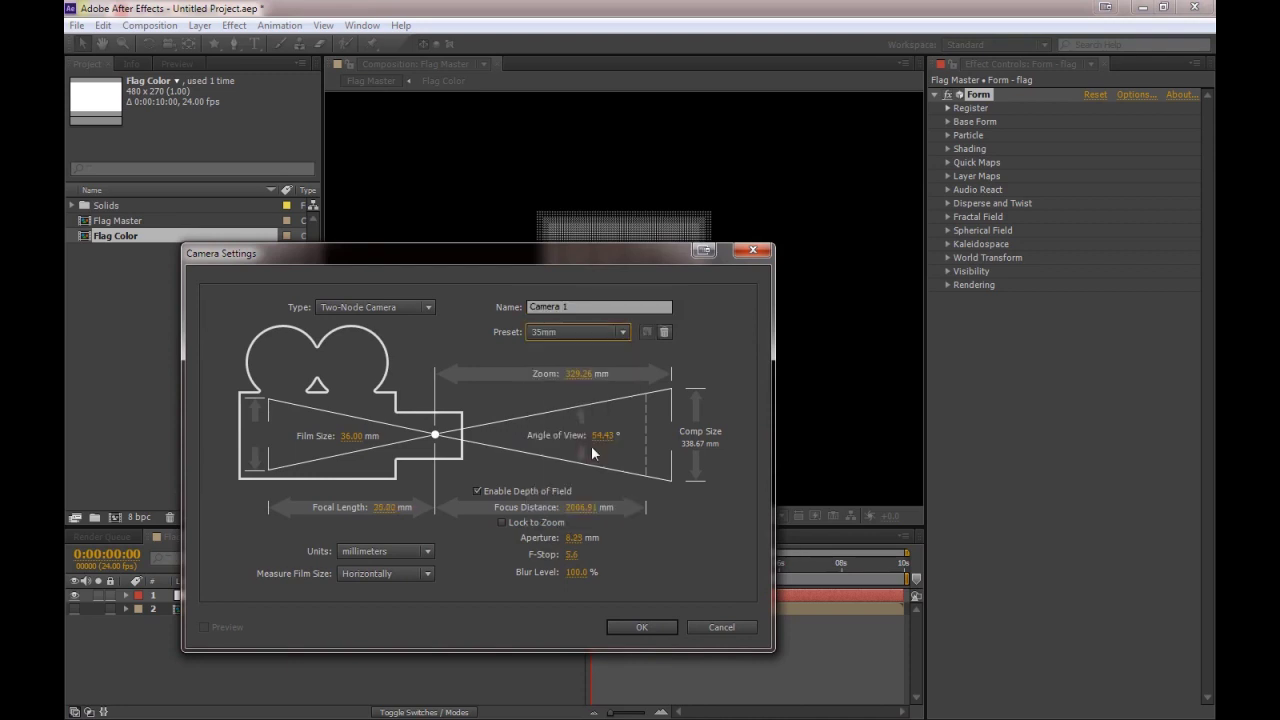
{"action": "left_click", "coordinate": [641, 627]}
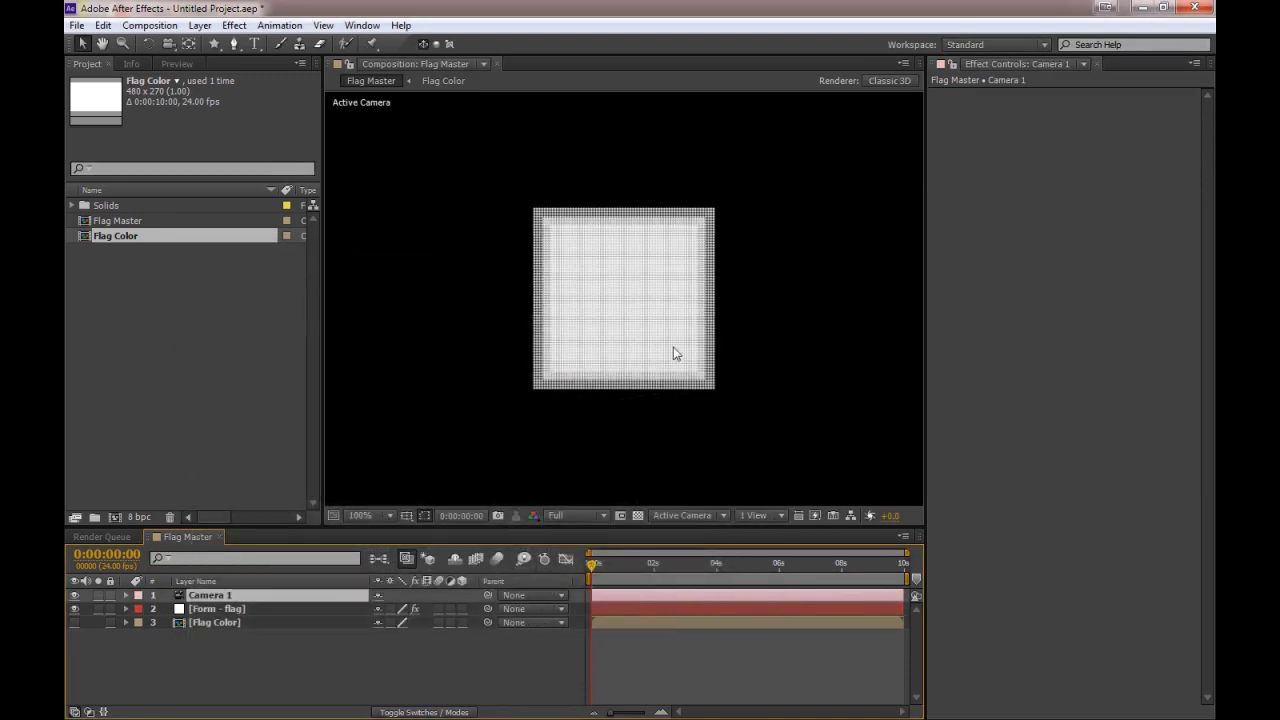
Step: Examine the depth layers of the Form particle grid by orbiting and moving the camera around it
{"action": "key", "text": "c"}
{"action": "left_click_drag", "start_coordinate": [563, 334], "coordinate": [654, 371]}
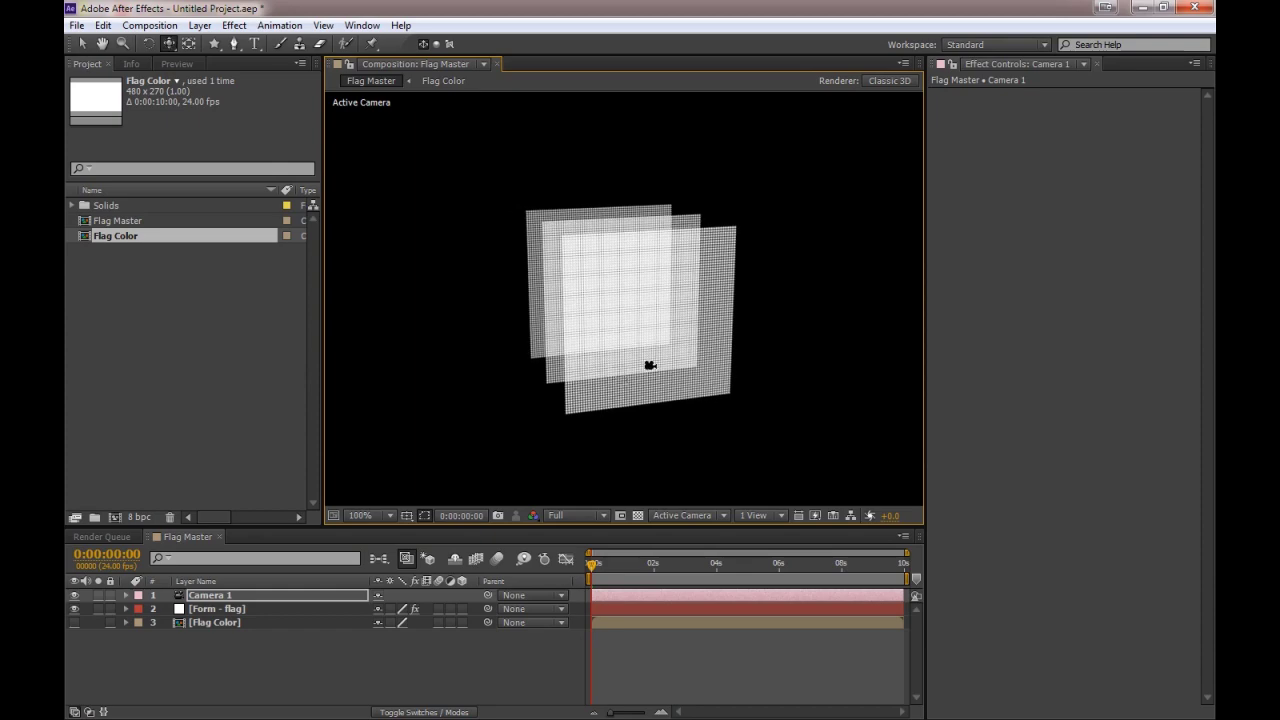
{"action": "key", "text": "c"}
{"action": "key", "text": "c"}
{"action": "key", "text": "c"}
{"action": "left_click_drag", "start_coordinate": [651, 363], "coordinate": [687, 254]}
{"action": "left_click_drag", "start_coordinate": [708, 283], "coordinate": [753, 287]}
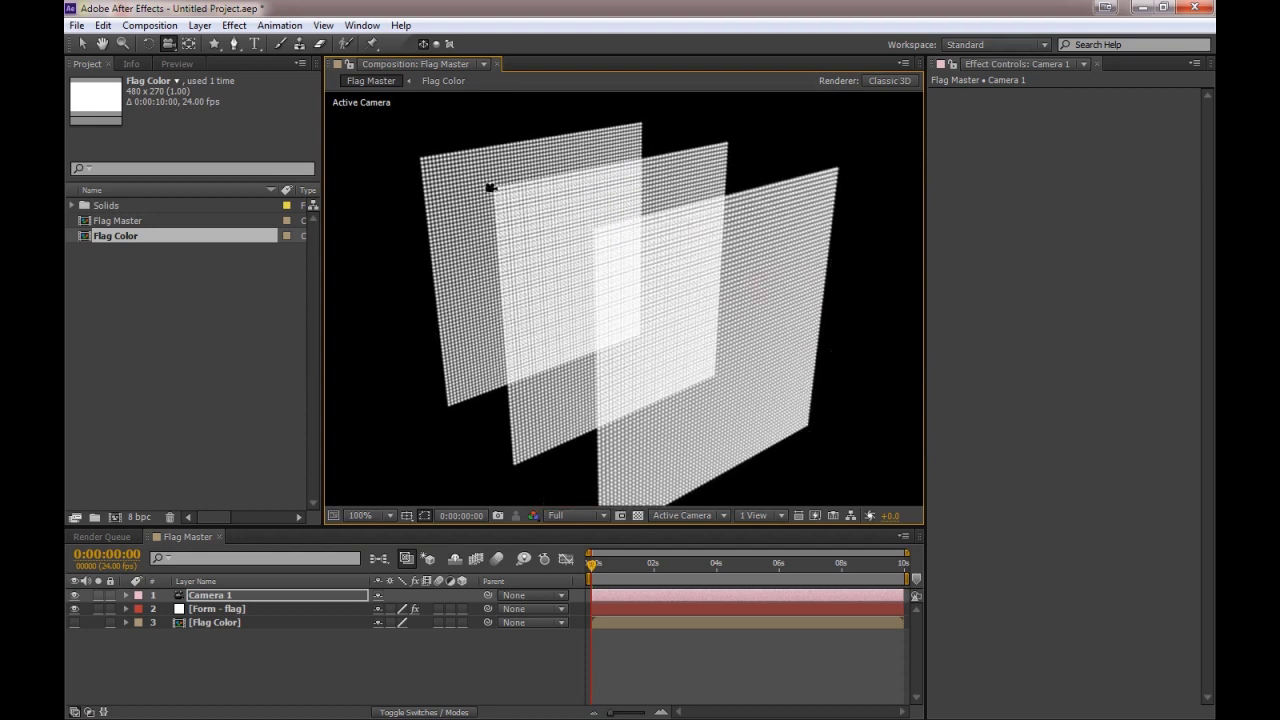
{"action": "left_click_drag", "start_coordinate": [639, 311], "coordinate": [550, 319]}
{"action": "left_click_drag", "start_coordinate": [495, 362], "coordinate": [517, 286]}
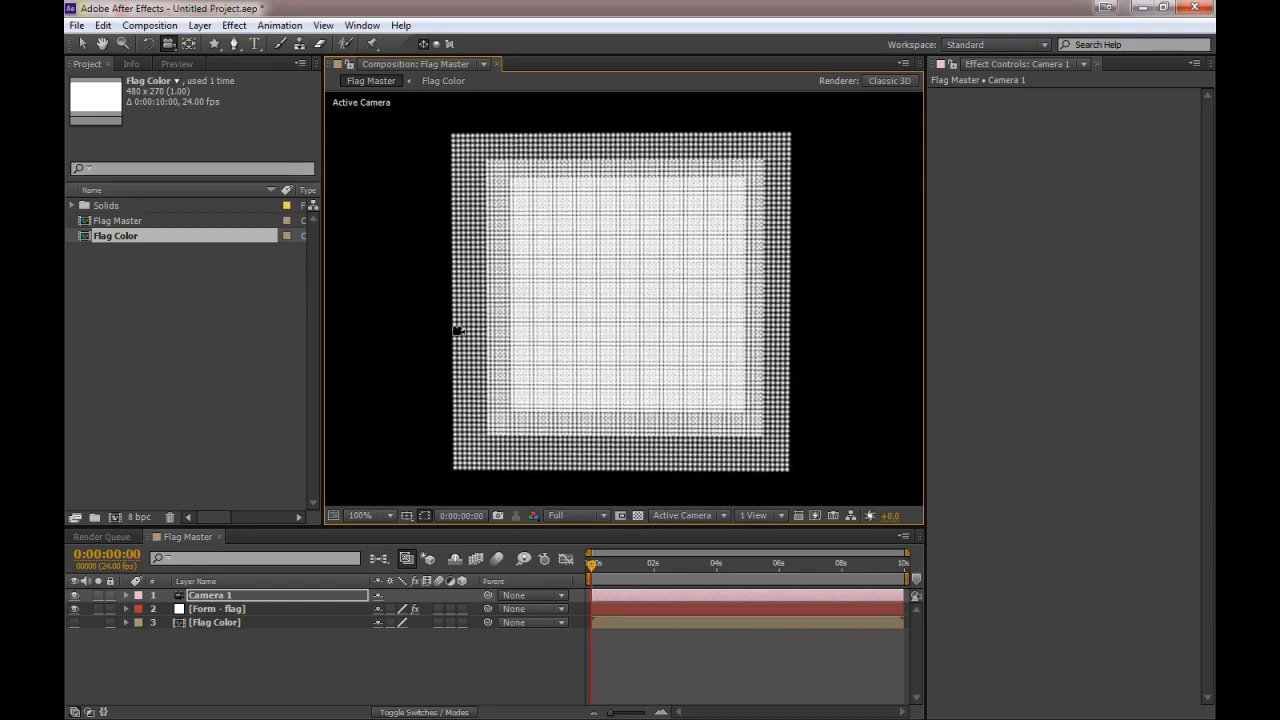
{"action": "left_click_drag", "start_coordinate": [572, 333], "coordinate": [623, 469]}
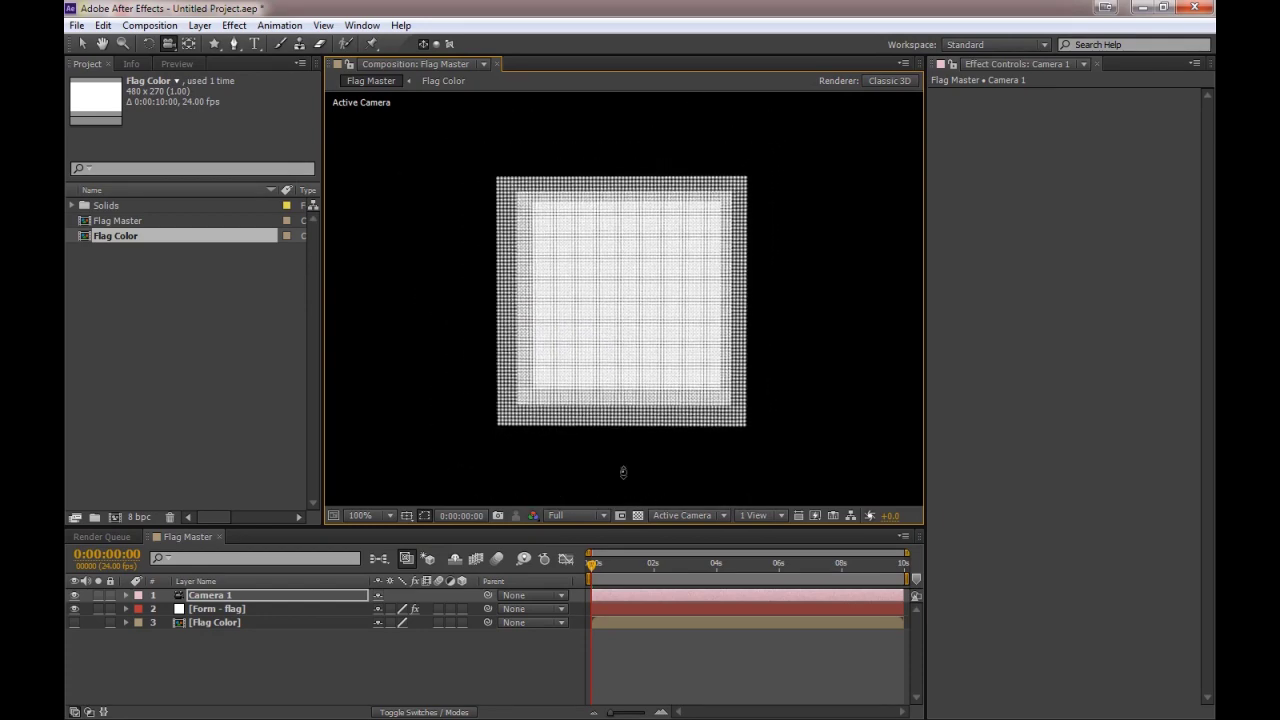
Step: Reset the transform of Camera 1 to return to the straight front view
{"action": "left_click", "coordinate": [239, 597]}
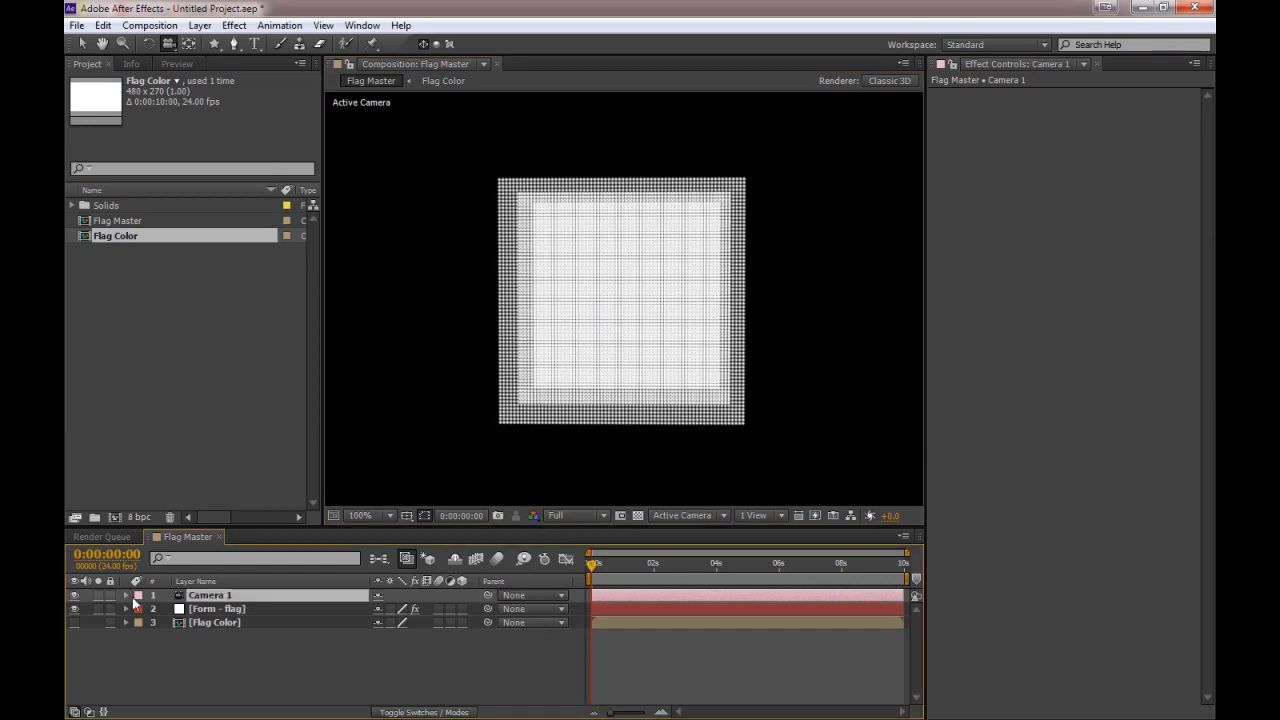
{"action": "right_click", "coordinate": [195, 599]}
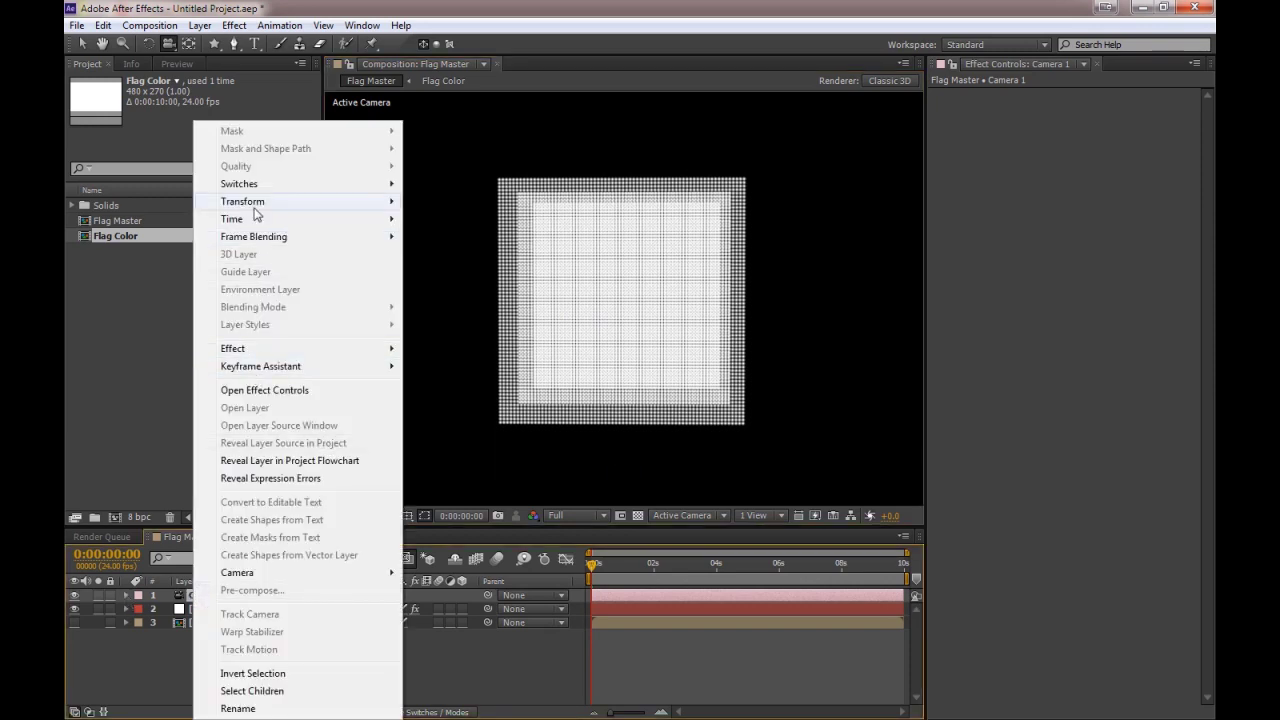
{"action": "mouse_move", "coordinate": [256, 209]}
{"action": "left_click", "coordinate": [458, 204]}
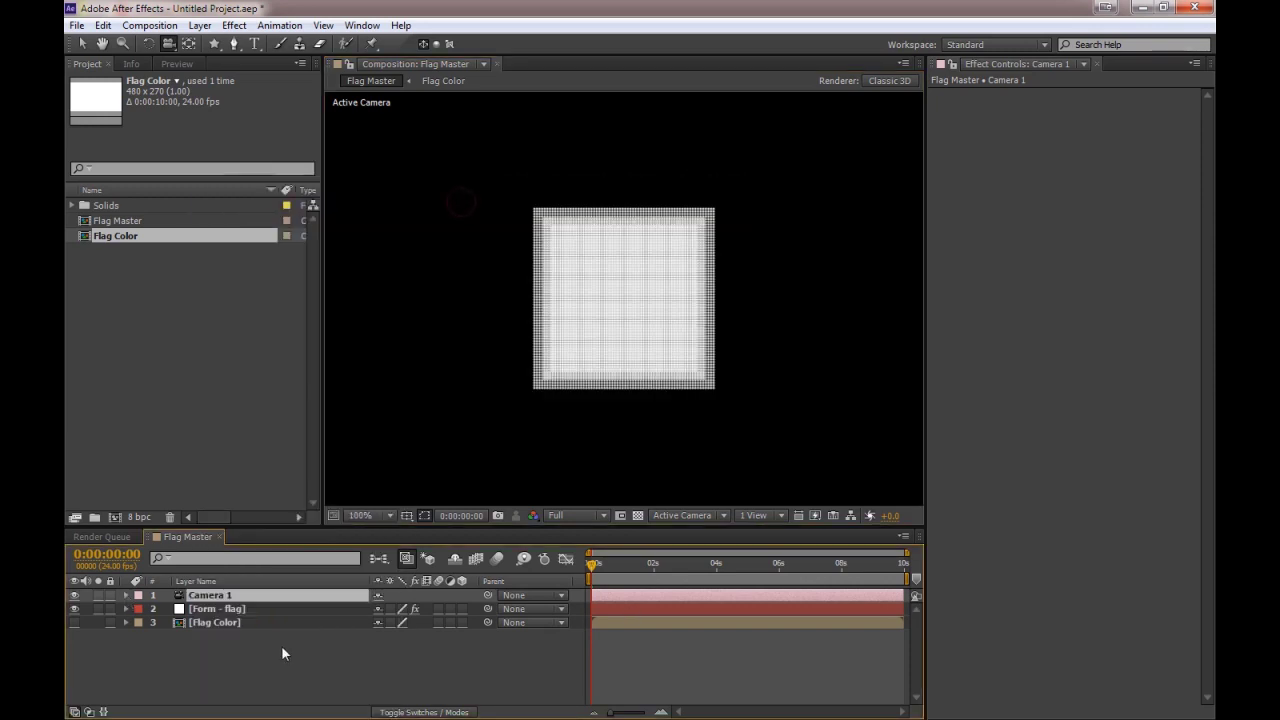
Step: Set Particles in Z of the Form - flag base form to 1 and check the single grid with the camera
{"action": "left_click", "coordinate": [230, 609]}
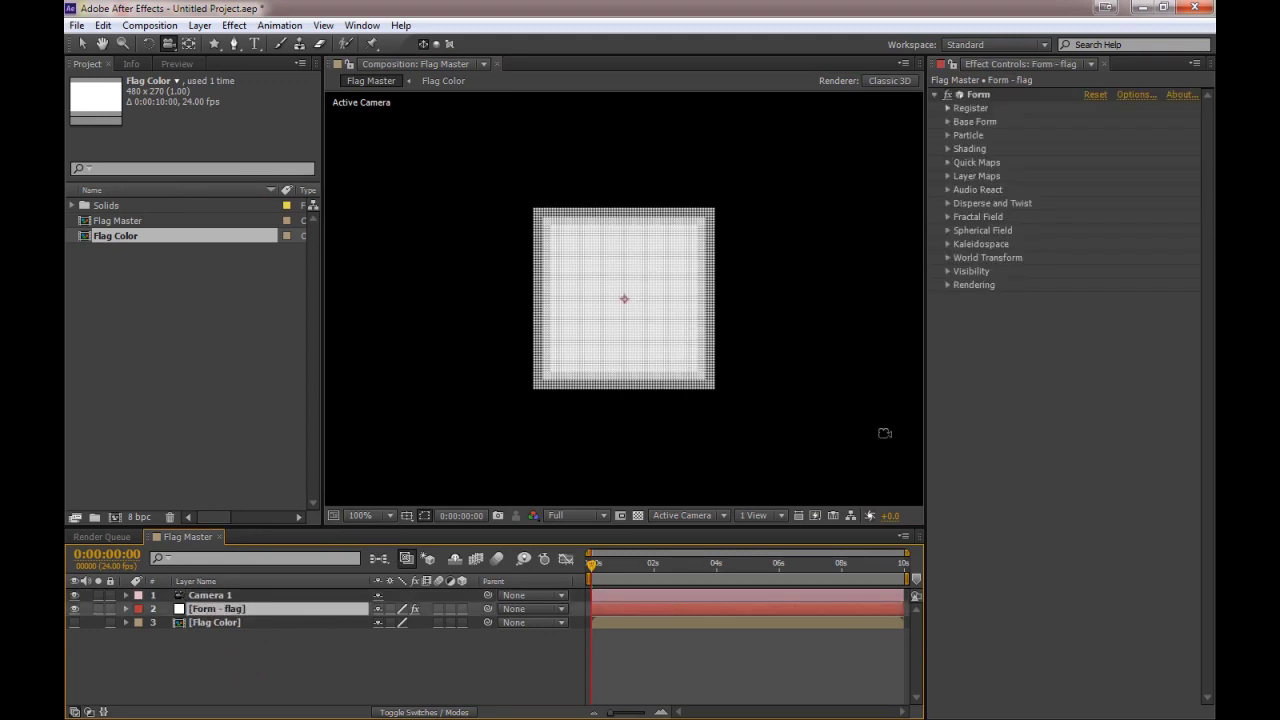
{"action": "key", "text": "v"}
{"action": "left_click", "coordinate": [984, 94]}
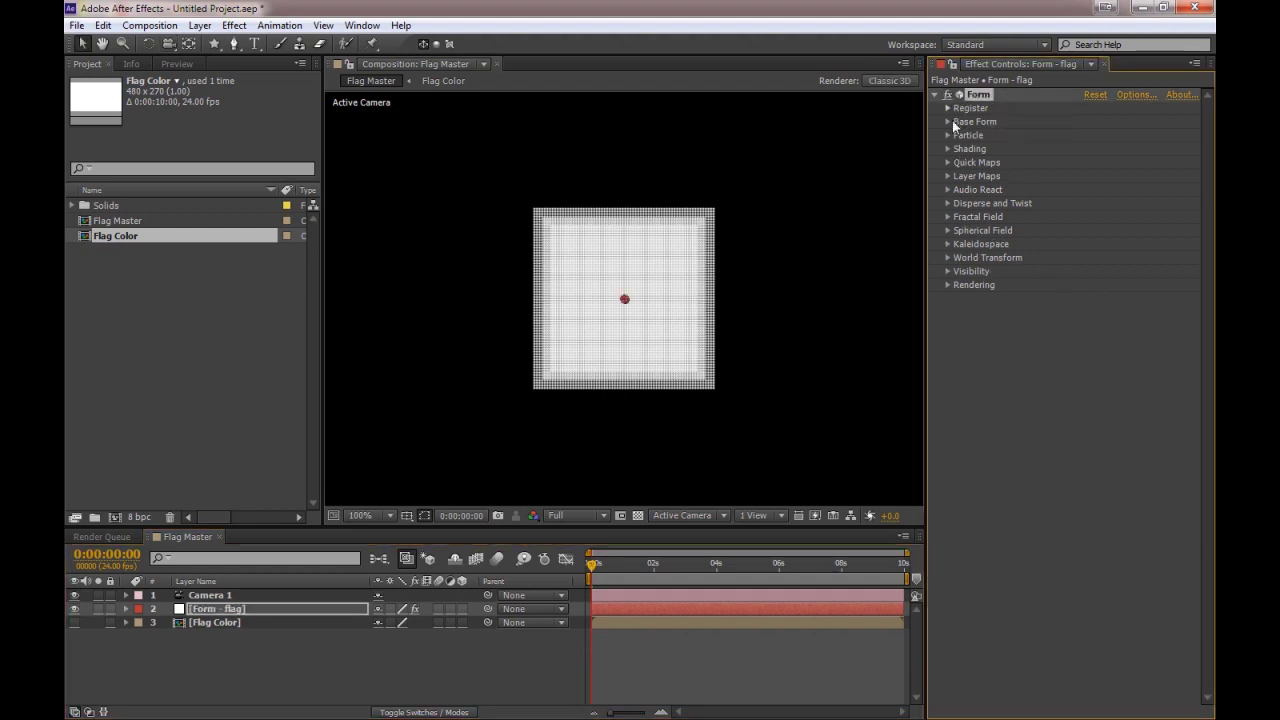
{"action": "left_click", "coordinate": [948, 122]}
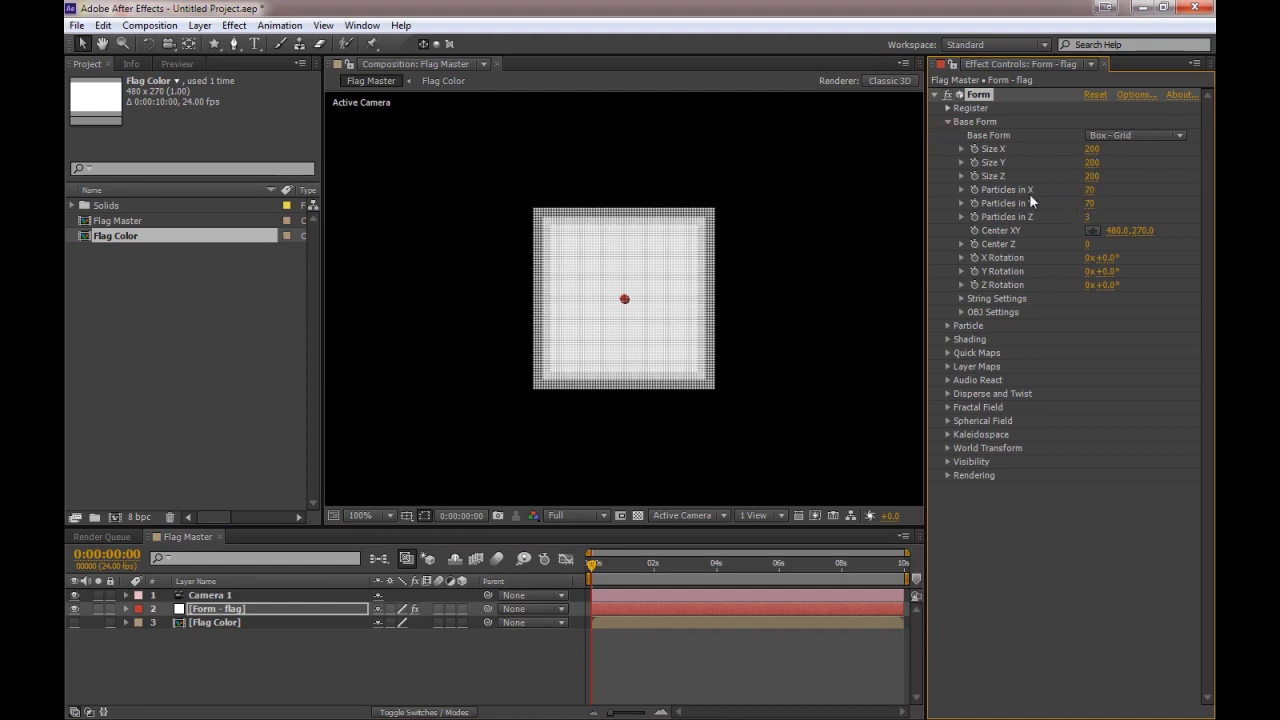
{"action": "left_click", "coordinate": [1088, 216]}
{"action": "type", "text": "1"}
{"action": "key", "text": "Return"}
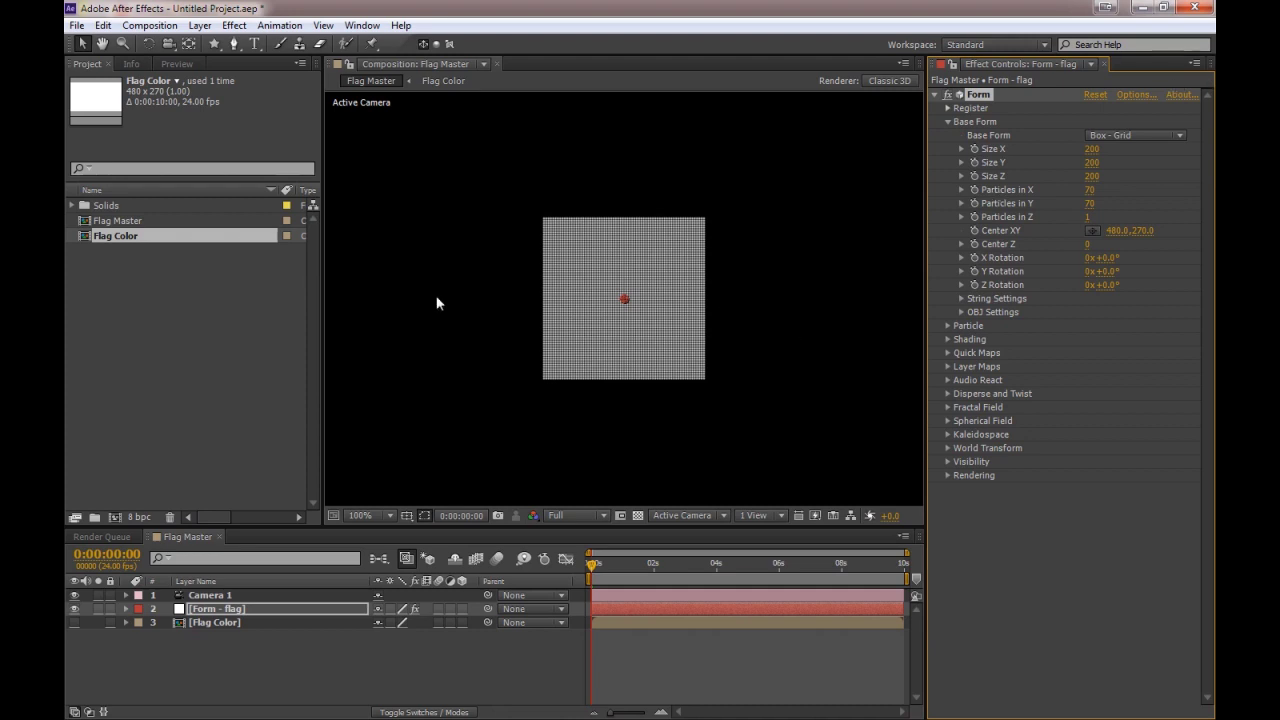
{"action": "key", "text": "c"}
{"action": "left_click_drag", "start_coordinate": [654, 325], "coordinate": [671, 357]}
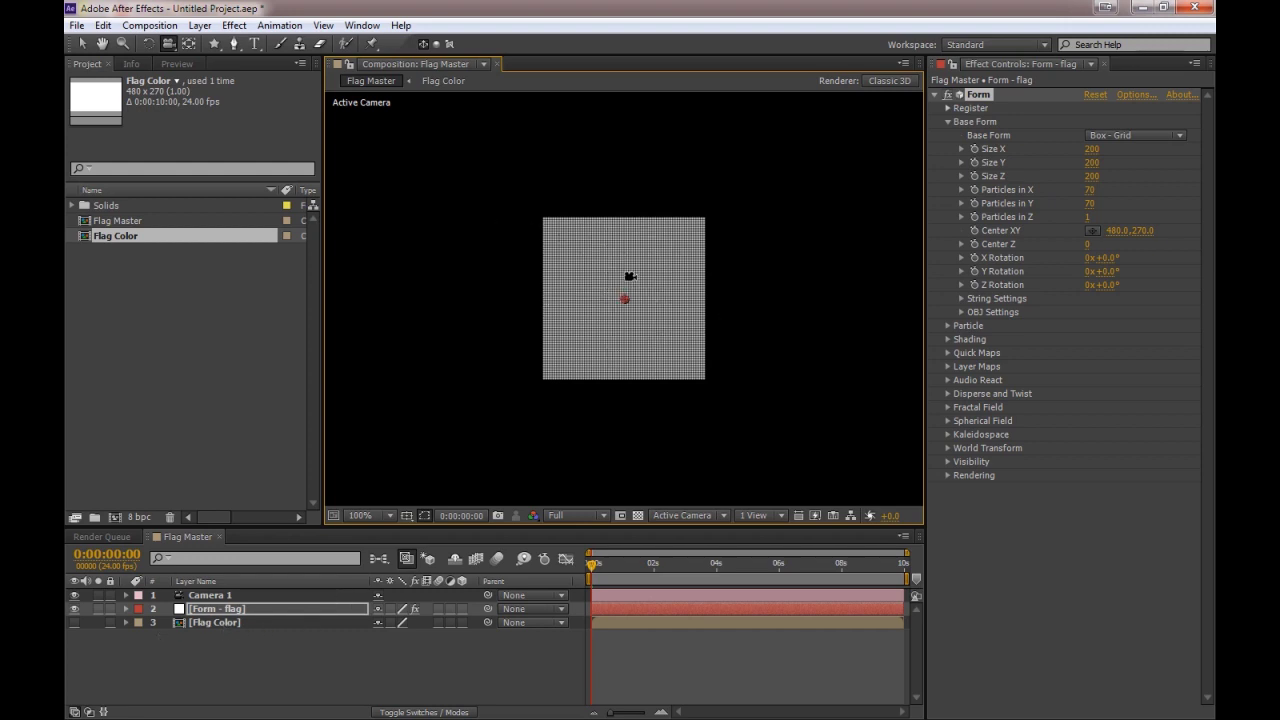
Step: Set the base form's Size X to 480 and Size Y to 270, and show the Flag Color layer for comparison
{"action": "left_click", "coordinate": [198, 610]}
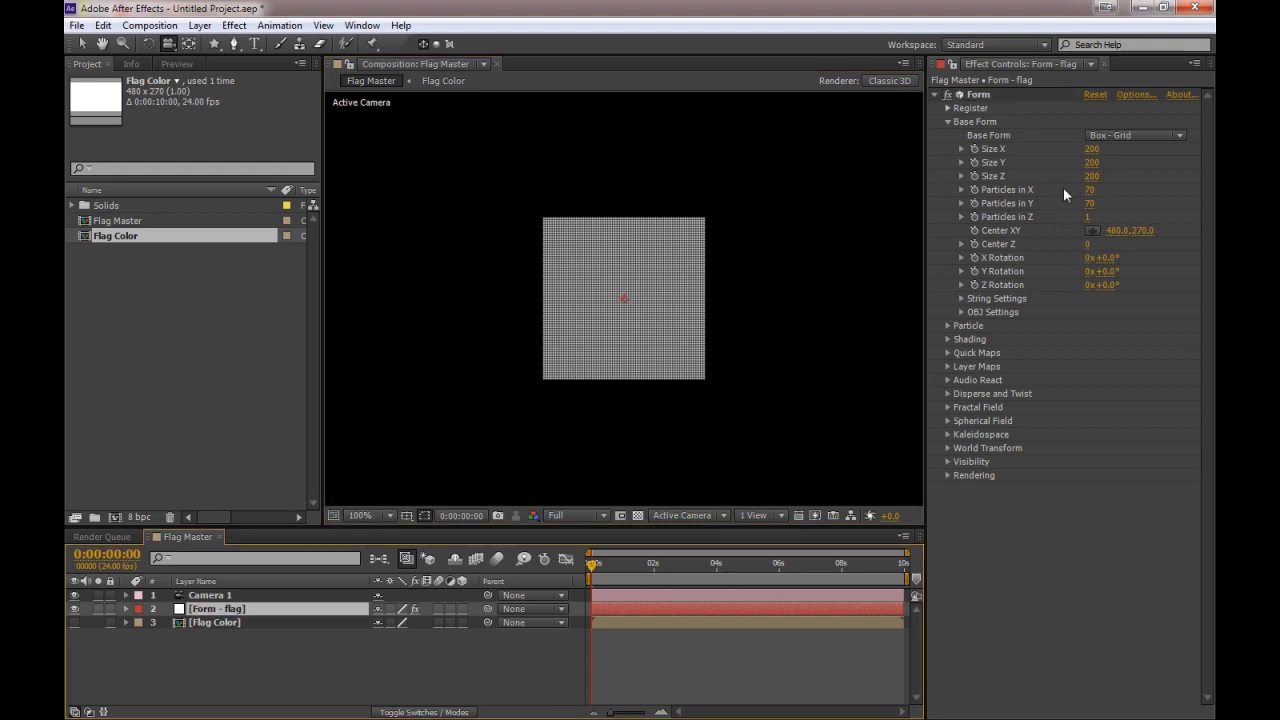
{"action": "left_click", "coordinate": [1093, 149]}
{"action": "type", "text": "480"}
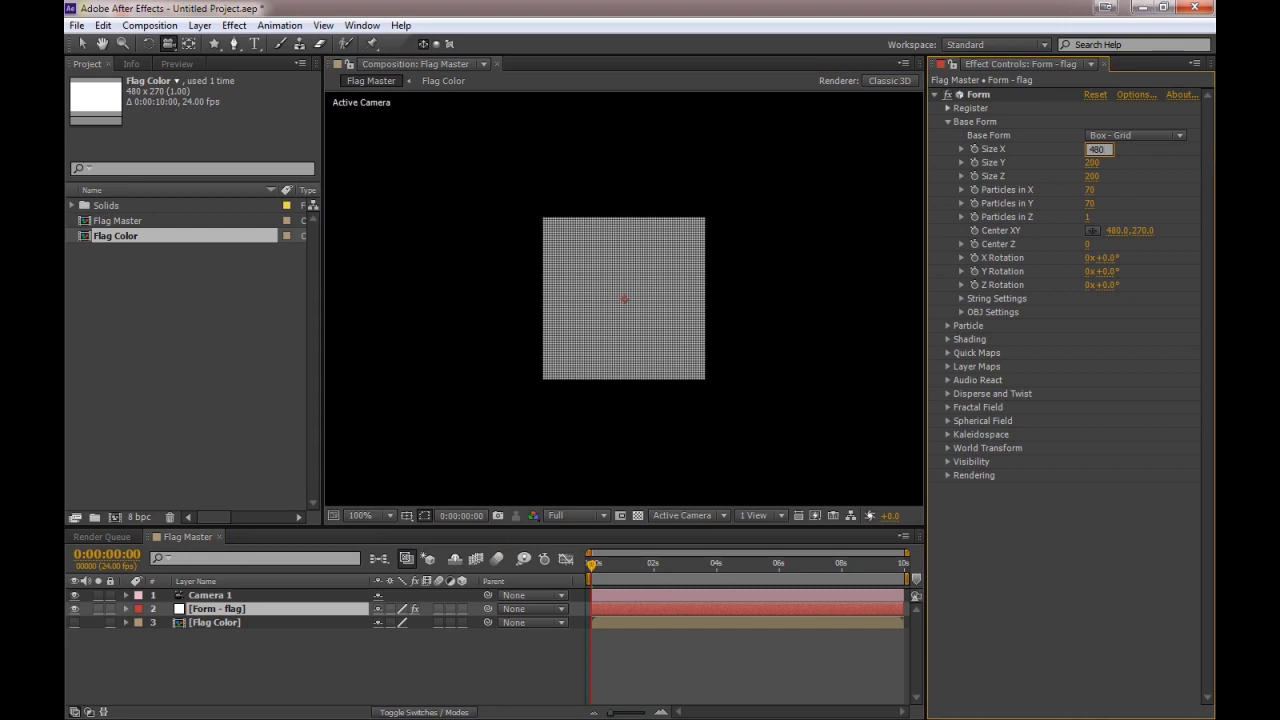
{"action": "key", "text": "Tab"}
{"action": "type", "text": "2"}
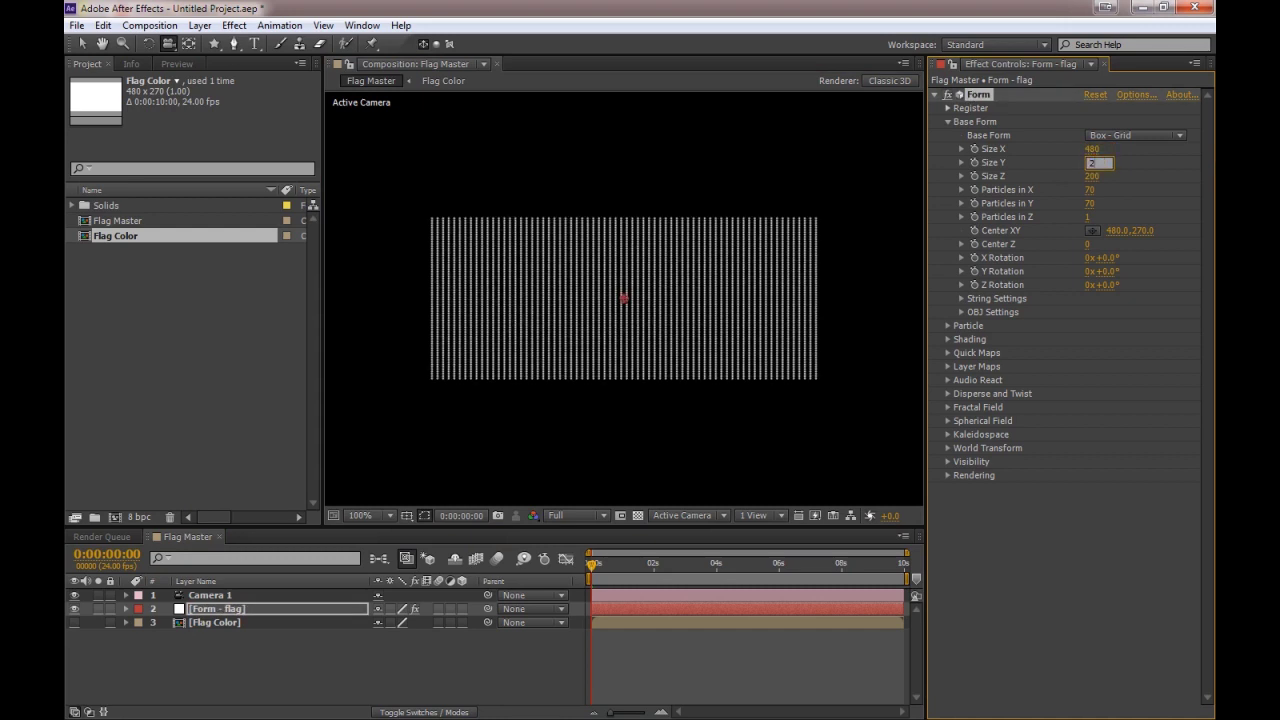
{"action": "type", "text": "70"}
{"action": "key", "text": "Return"}
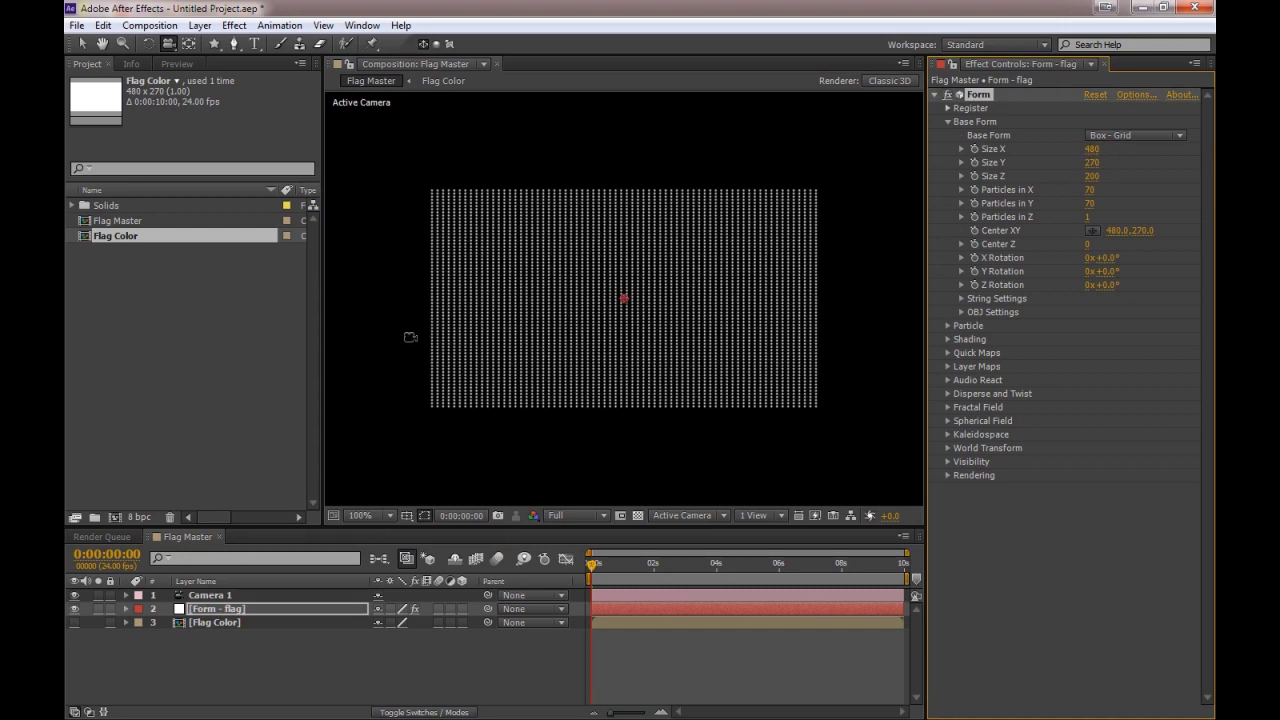
{"action": "left_click", "coordinate": [74, 622]}
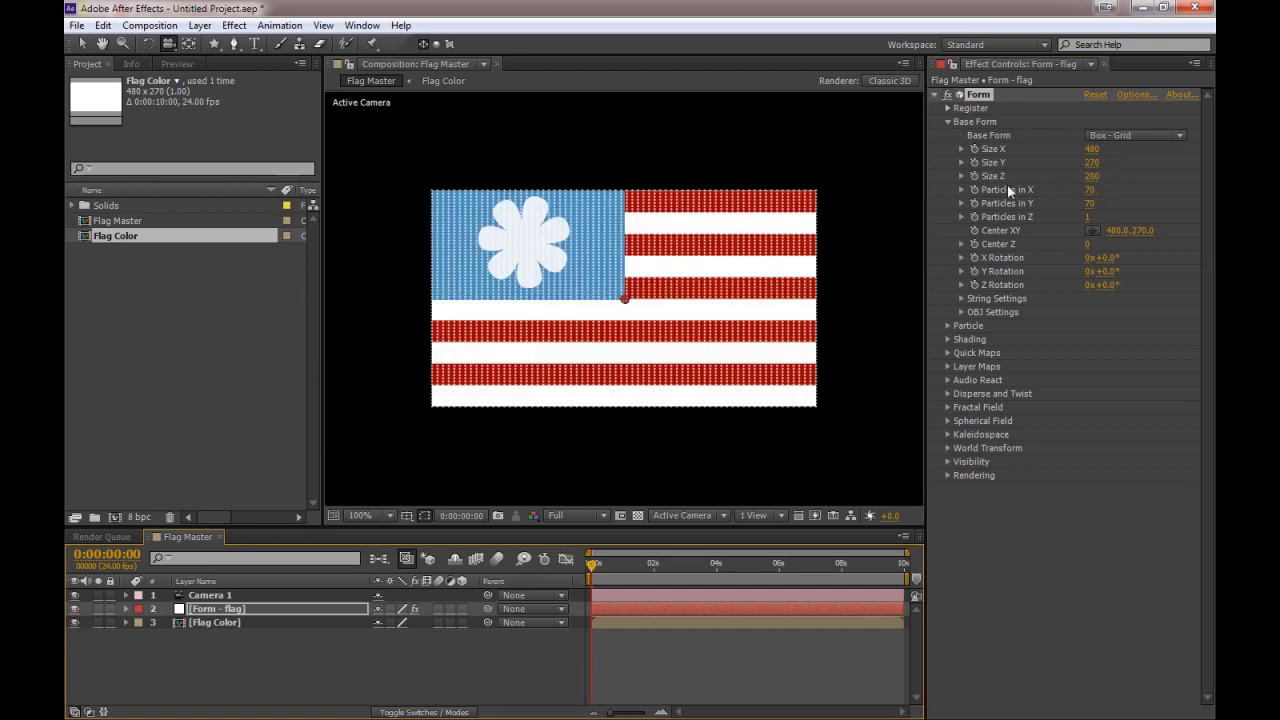
Step: Set the base form's Particles in X to 480 and Particles in Y to 270
{"action": "left_click", "coordinate": [1091, 191]}
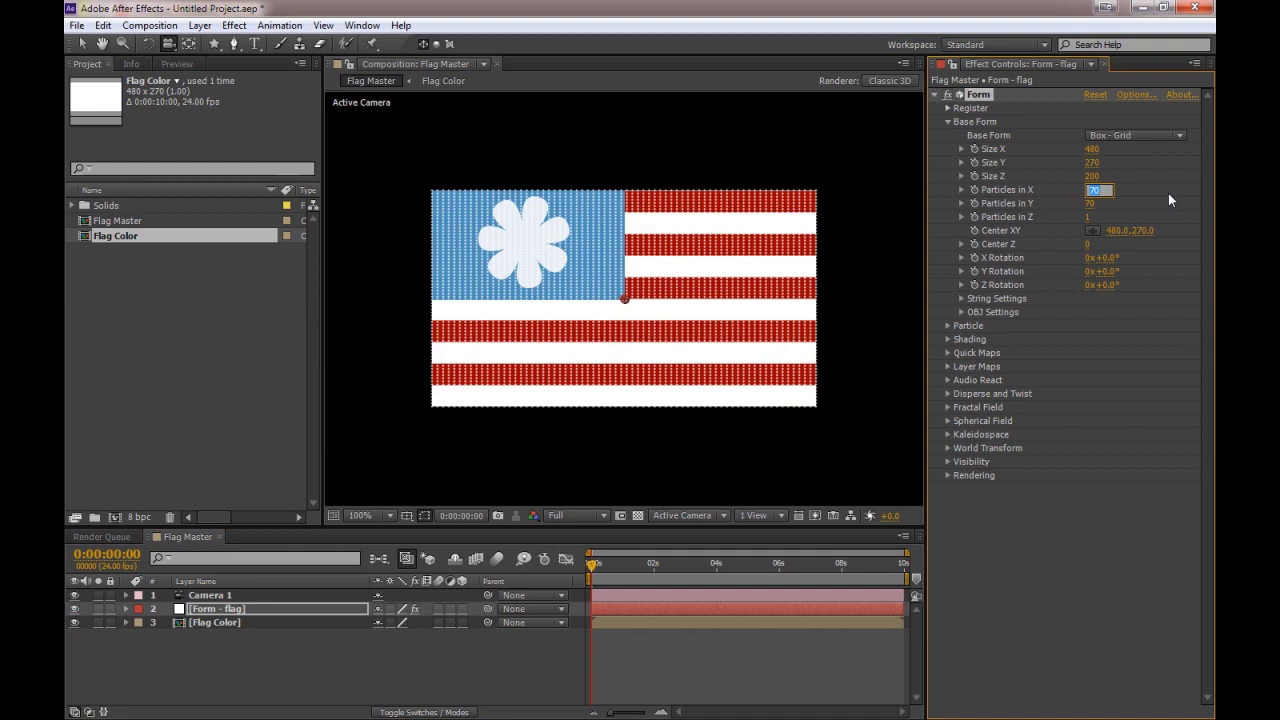
{"action": "type", "text": "480"}
{"action": "key", "text": "Tab"}
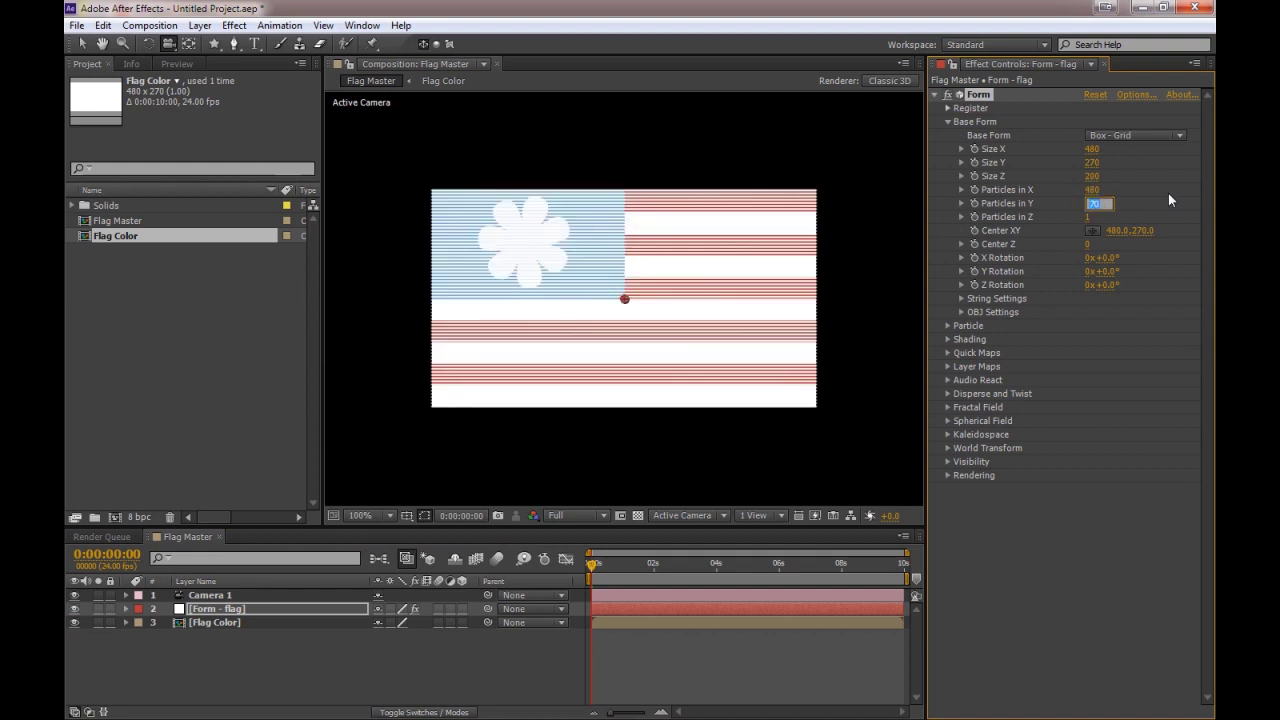
{"action": "type", "text": "270"}
{"action": "key", "text": "Return"}
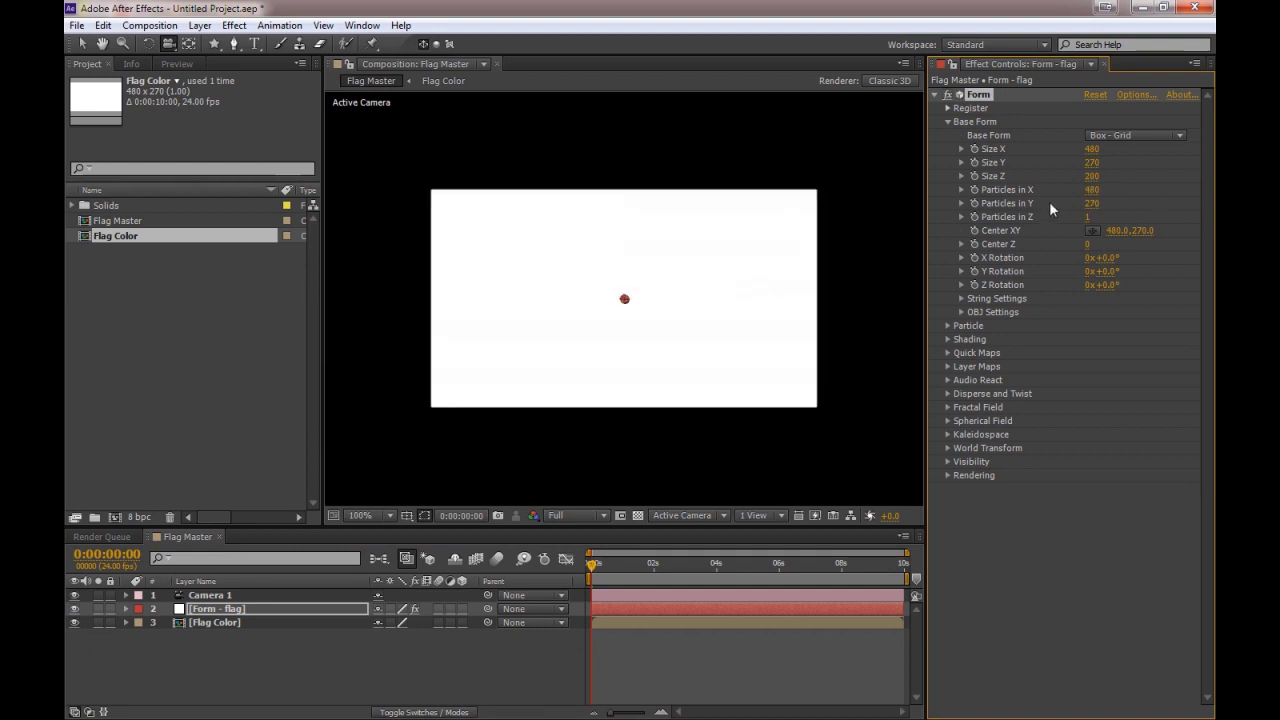
Step: Compare the particle grid with the flag artwork by toggling Form - flag's visibility, and hide the Flag Color layer
{"action": "left_click", "coordinate": [75, 609]}
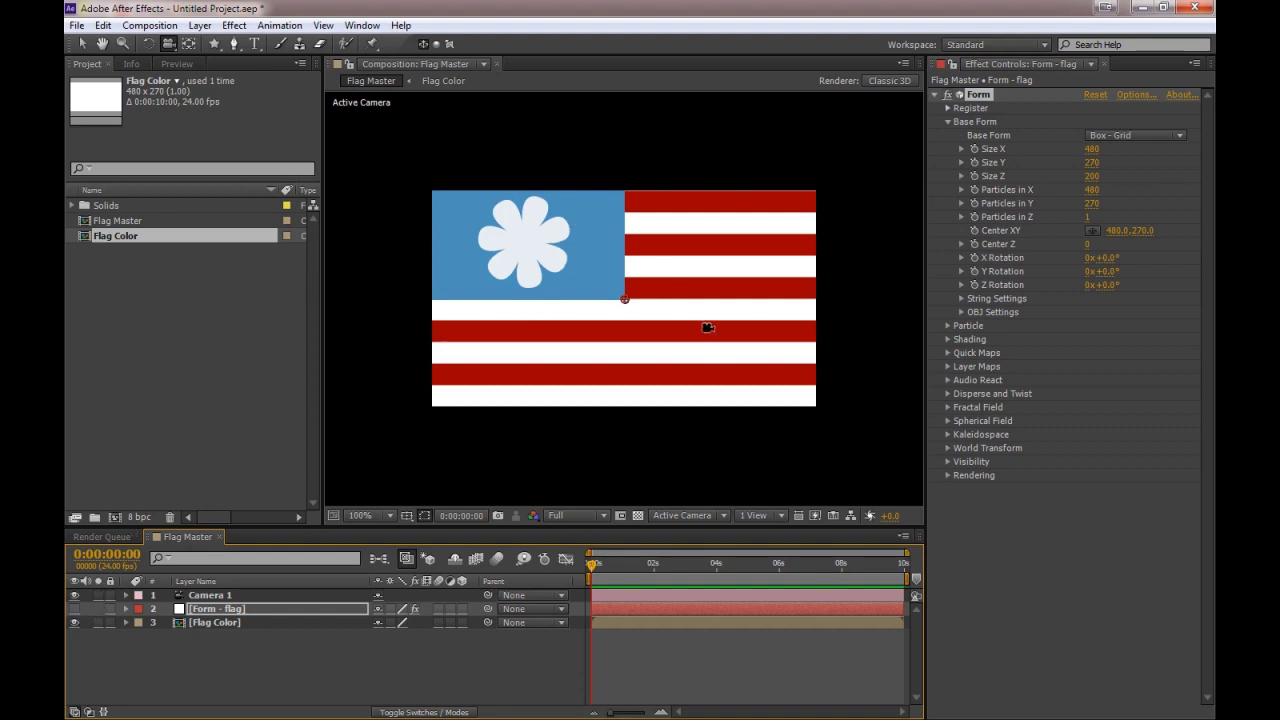
{"action": "left_click", "coordinate": [73, 608]}
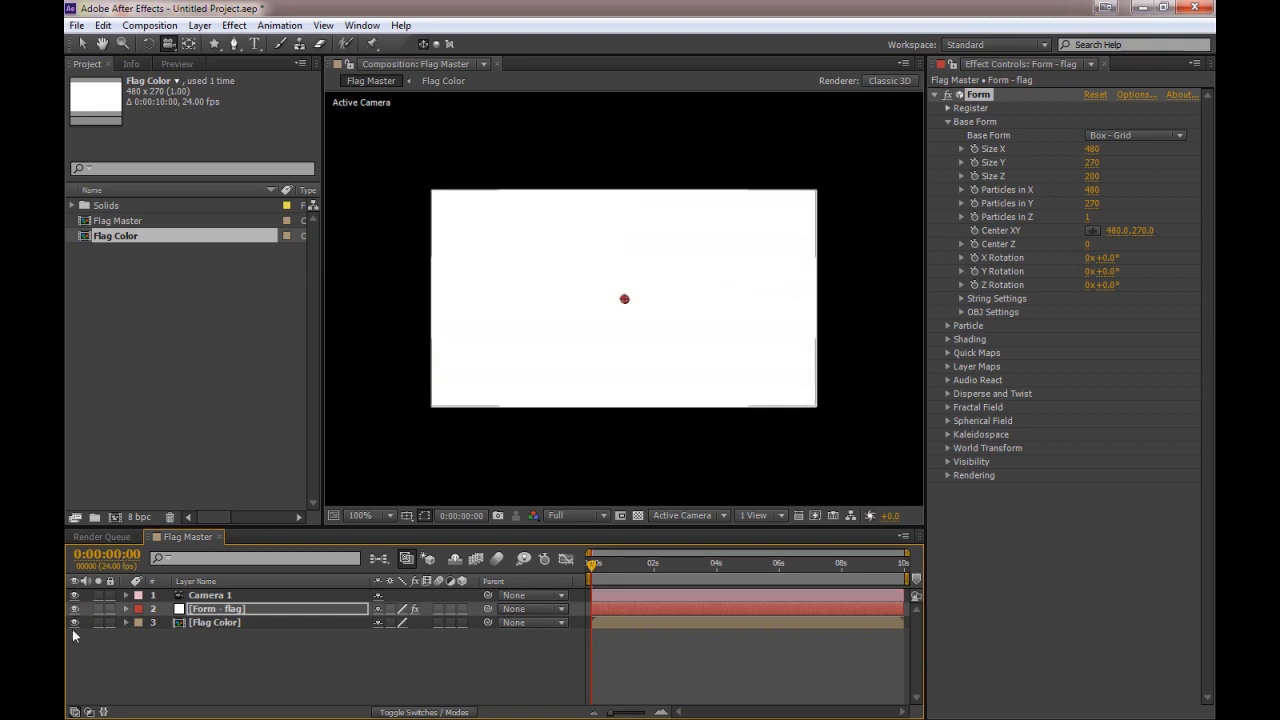
{"action": "left_click", "coordinate": [73, 622]}
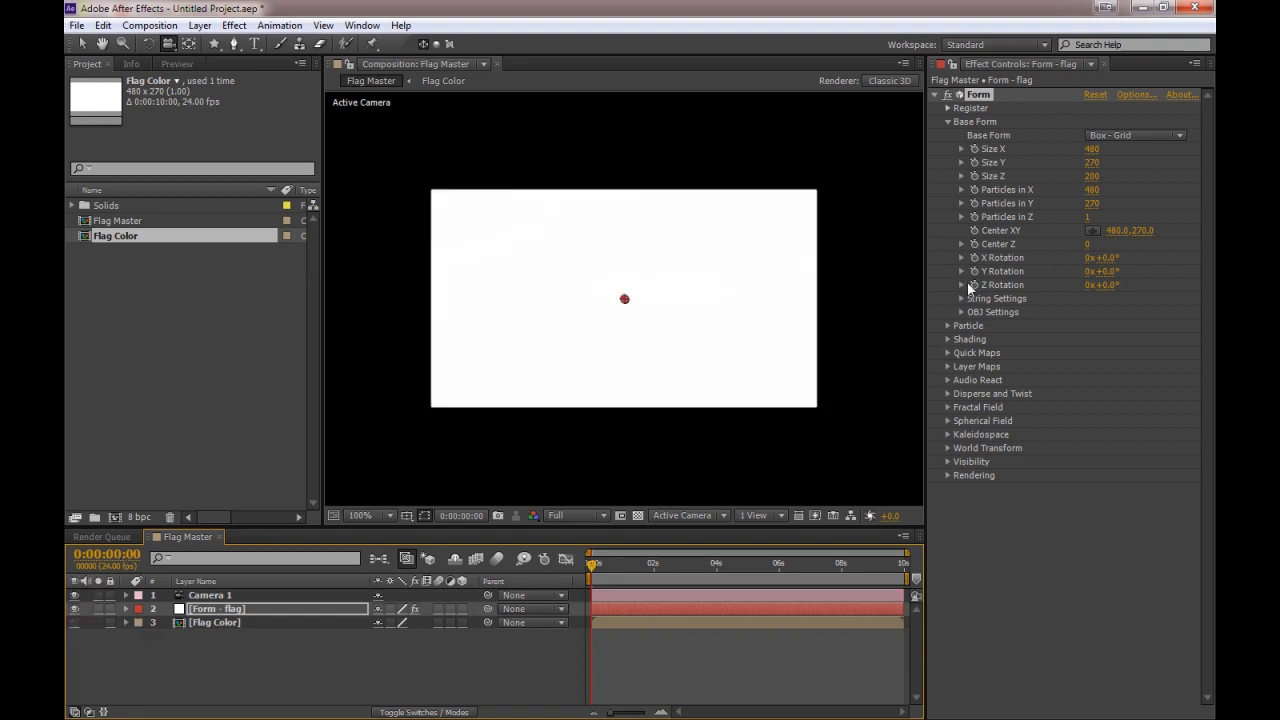
Step: Assign the Flag Color layer as the Color and Alpha layer map of the Form effect
{"action": "left_click", "coordinate": [948, 121]}
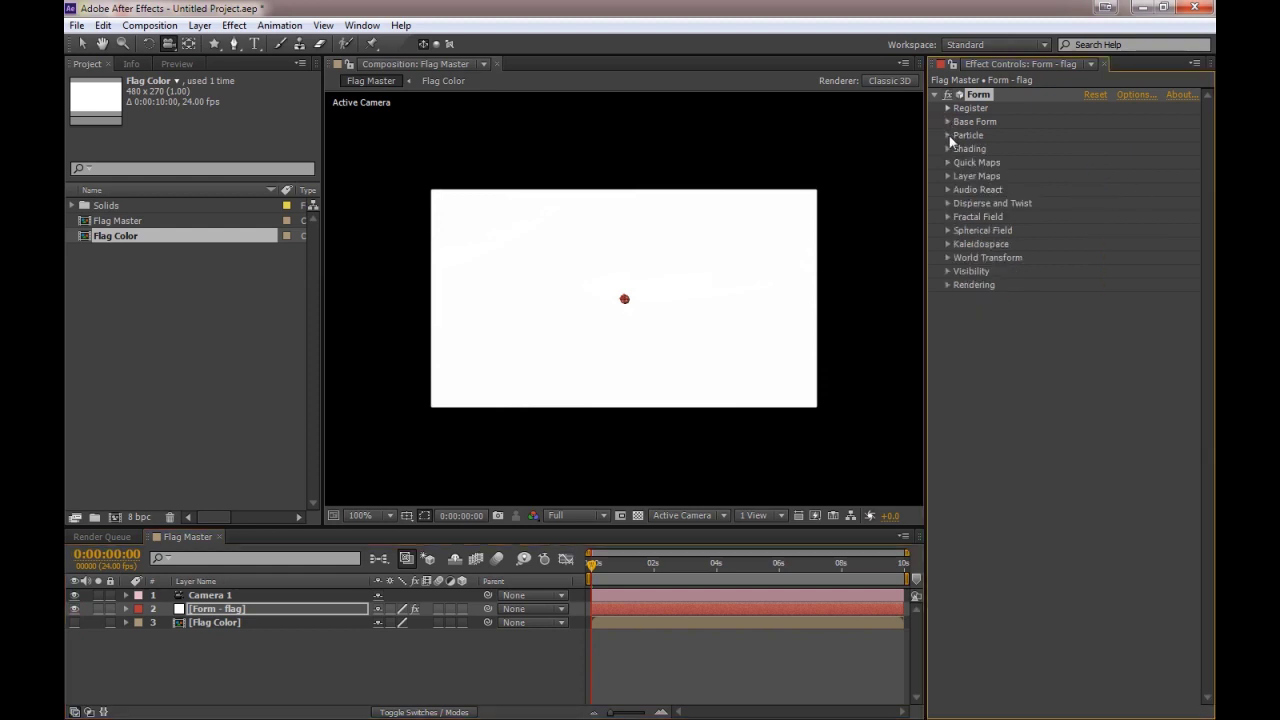
{"action": "left_click", "coordinate": [947, 135]}
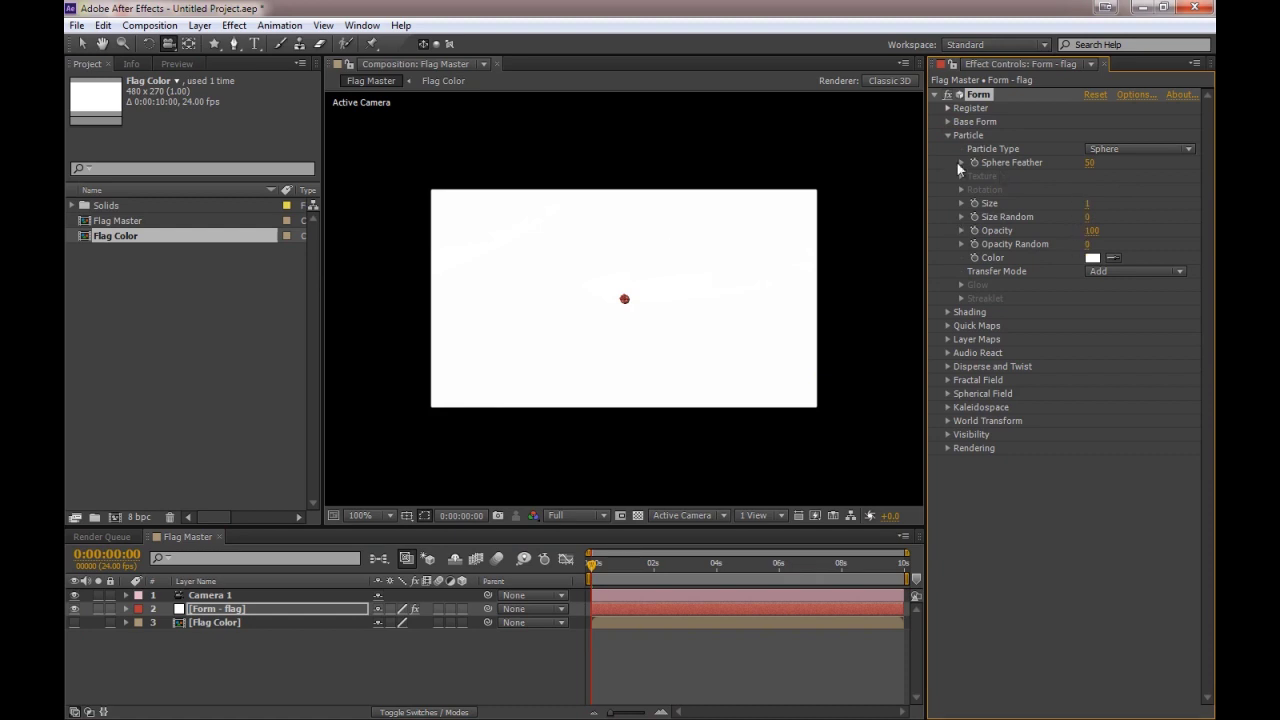
{"action": "left_click", "coordinate": [952, 136]}
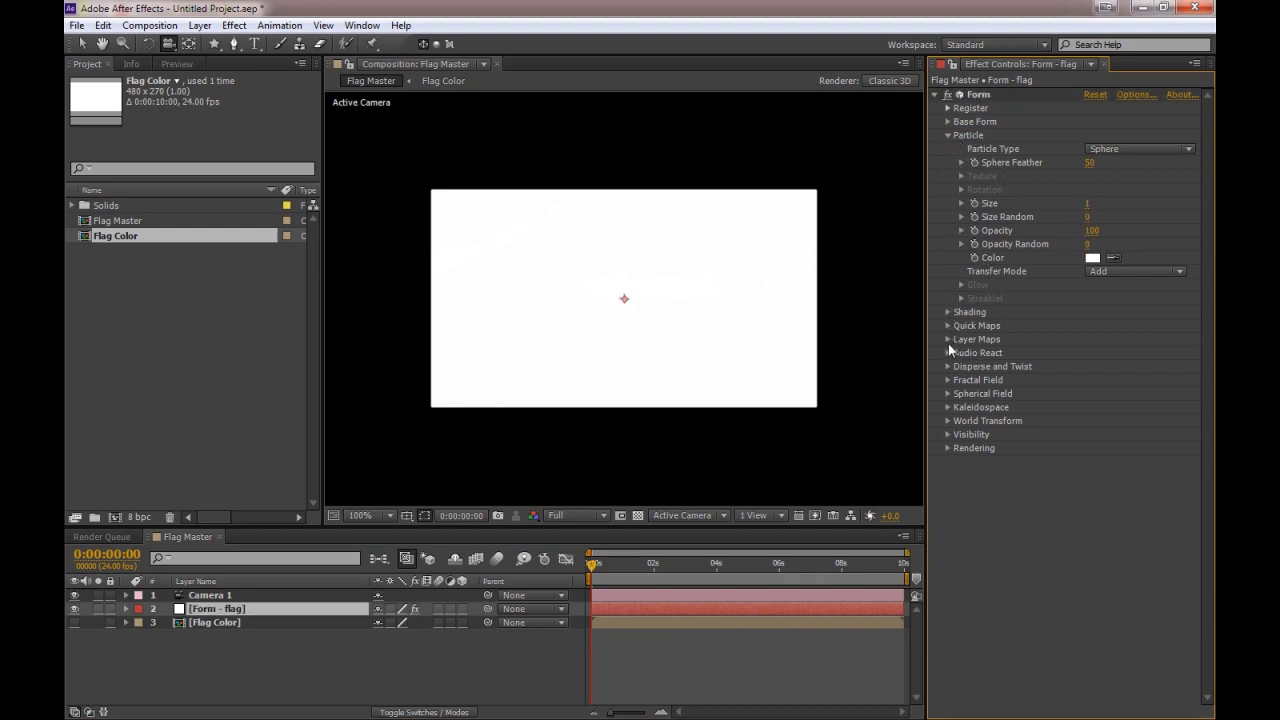
{"action": "left_click", "coordinate": [948, 340]}
{"action": "left_click", "coordinate": [946, 136]}
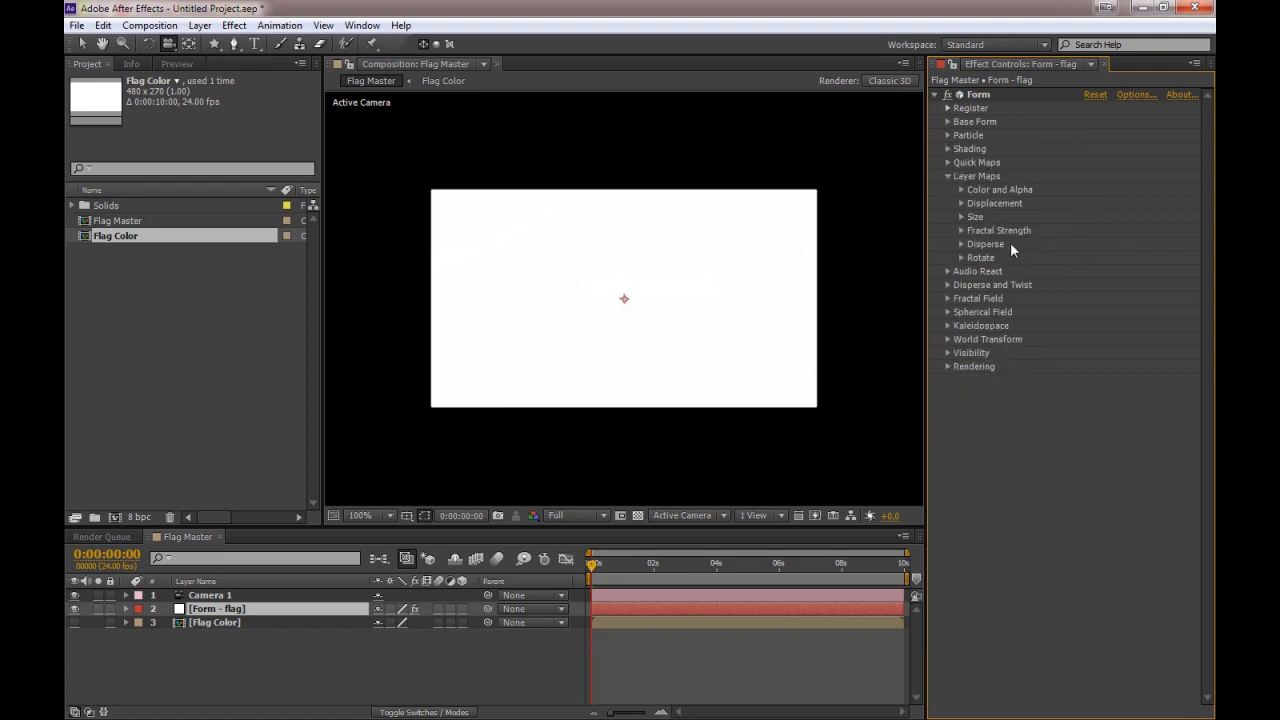
{"action": "left_click", "coordinate": [960, 189]}
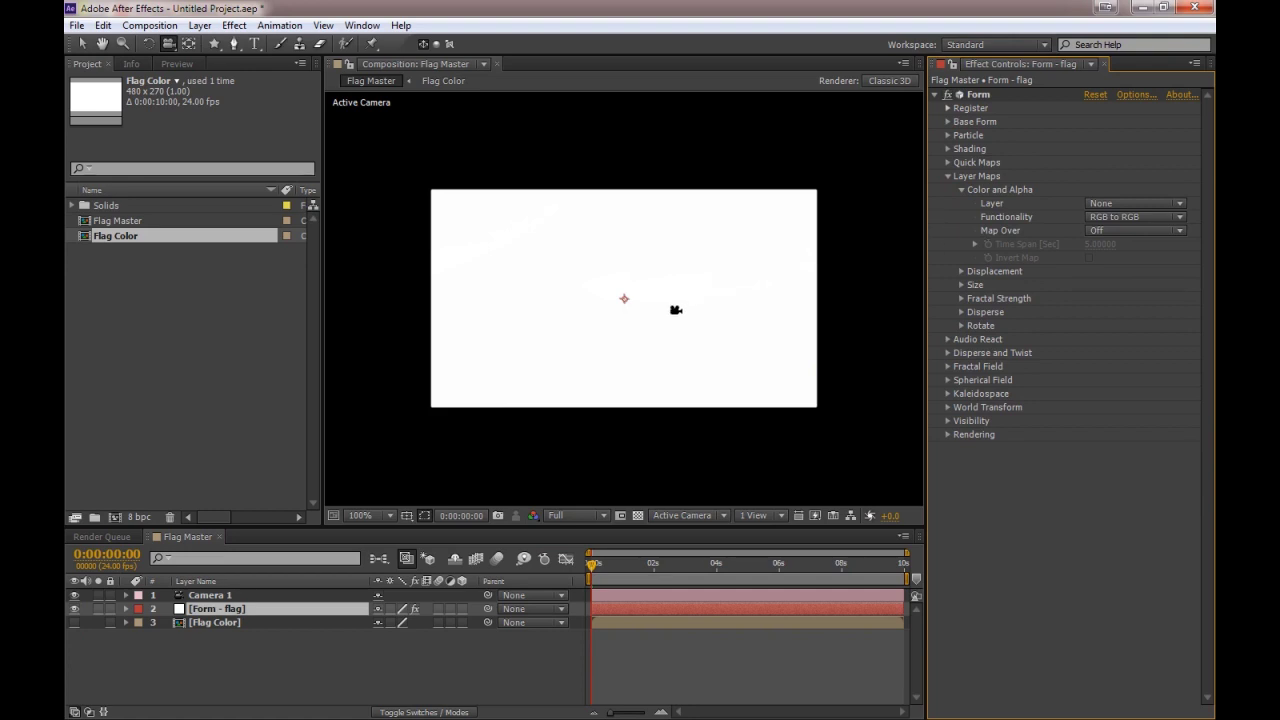
{"action": "left_click", "coordinate": [1110, 203]}
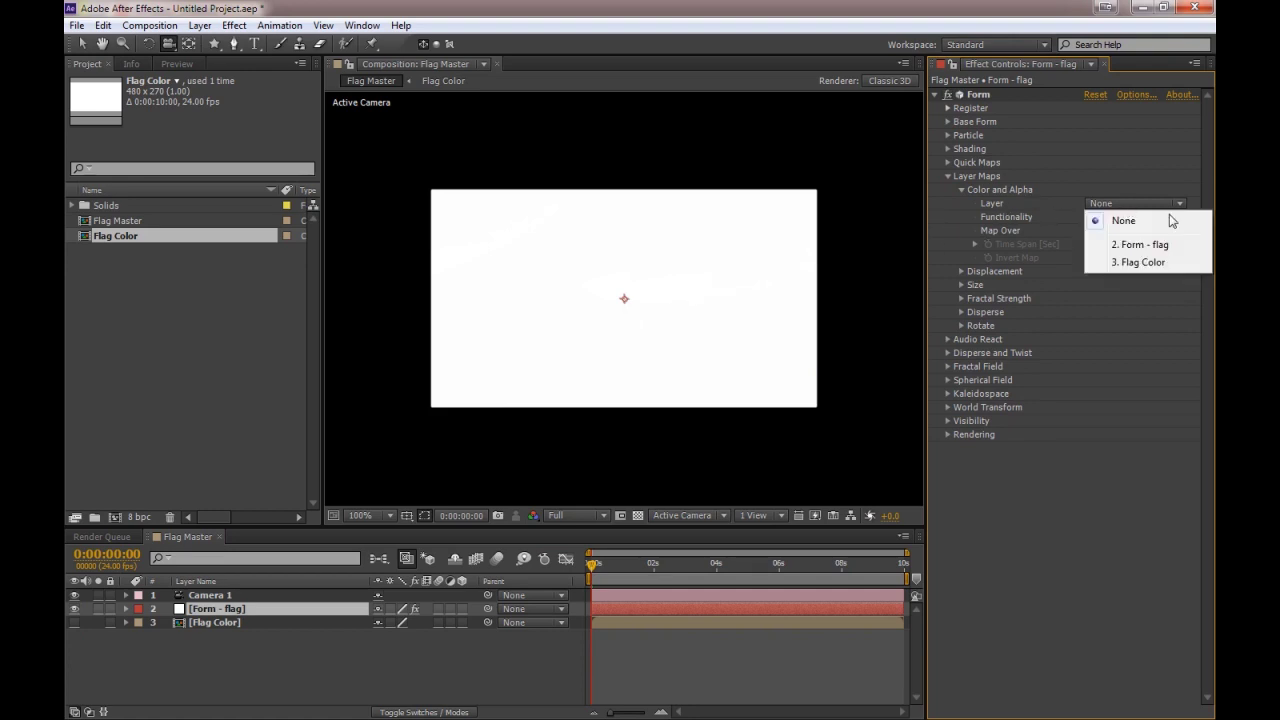
{"action": "left_click", "coordinate": [1147, 264]}
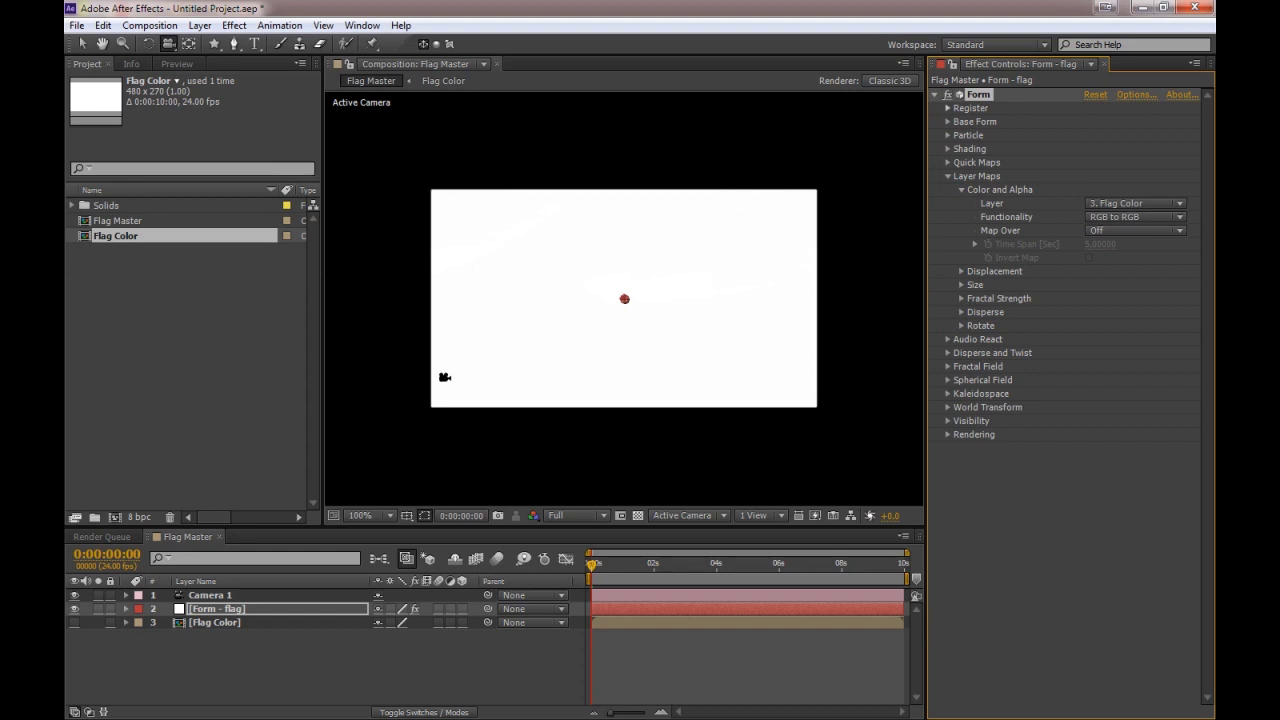
Step: Set the Color and Alpha map to map over XY and check the colored grid with the camera
{"action": "key", "text": "v"}
{"action": "left_click", "coordinate": [1132, 233]}
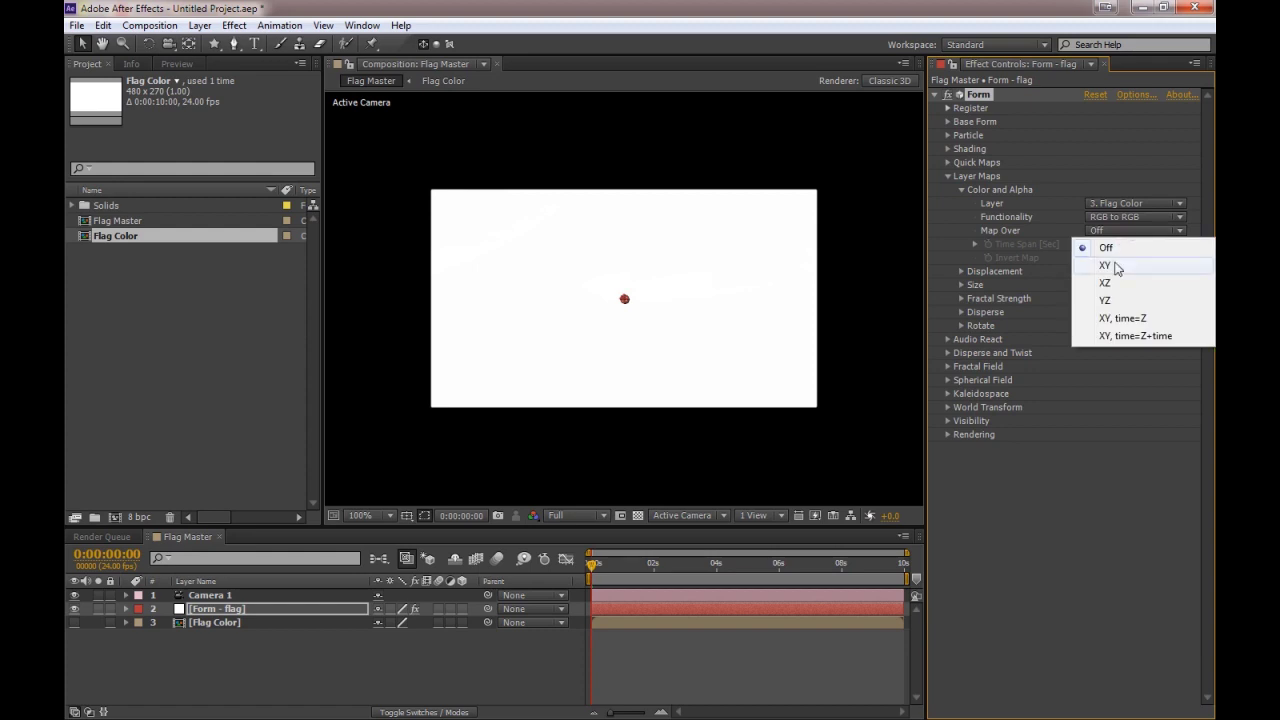
{"action": "left_click", "coordinate": [1114, 263]}
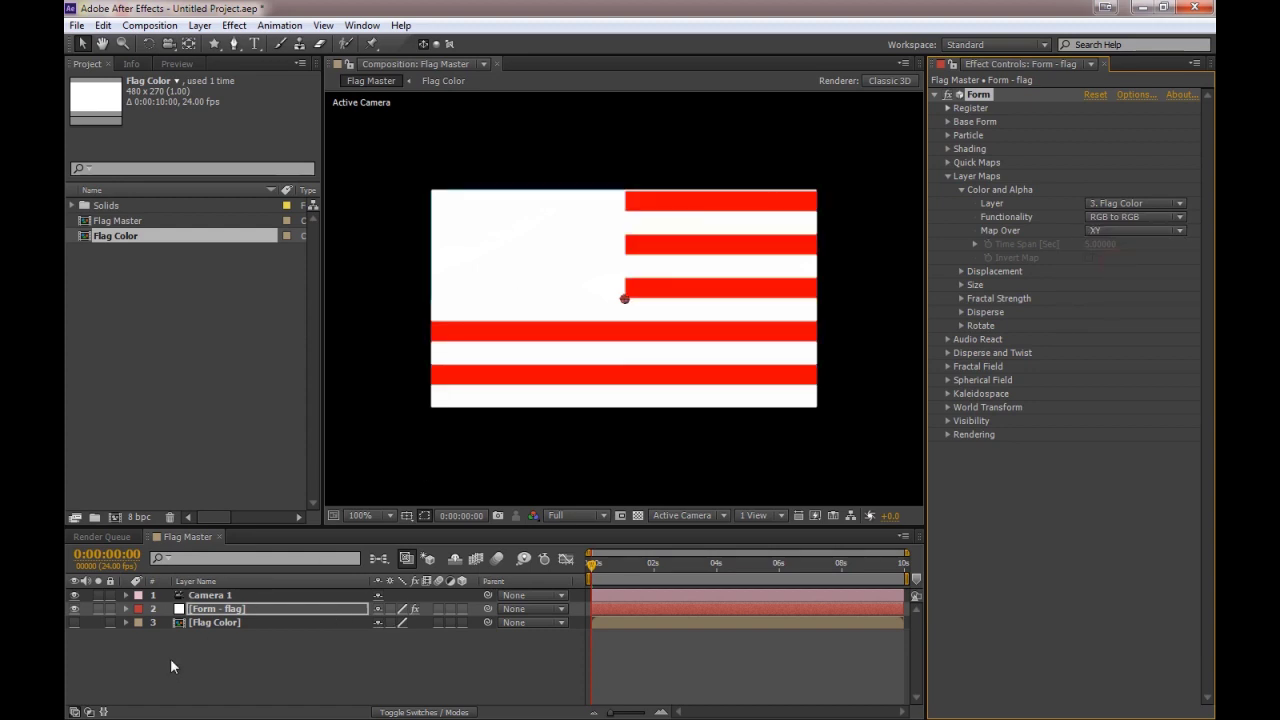
{"action": "key", "text": "c"}
{"action": "mouse_move", "coordinate": [613, 340]}
{"action": "left_mouse_down"}
{"action": "mouse_move", "coordinate": [767, 371]}
{"action": "mouse_move", "coordinate": [703, 449]}
{"action": "mouse_move", "coordinate": [634, 354]}
{"action": "mouse_move", "coordinate": [617, 354]}
{"action": "left_mouse_up"}
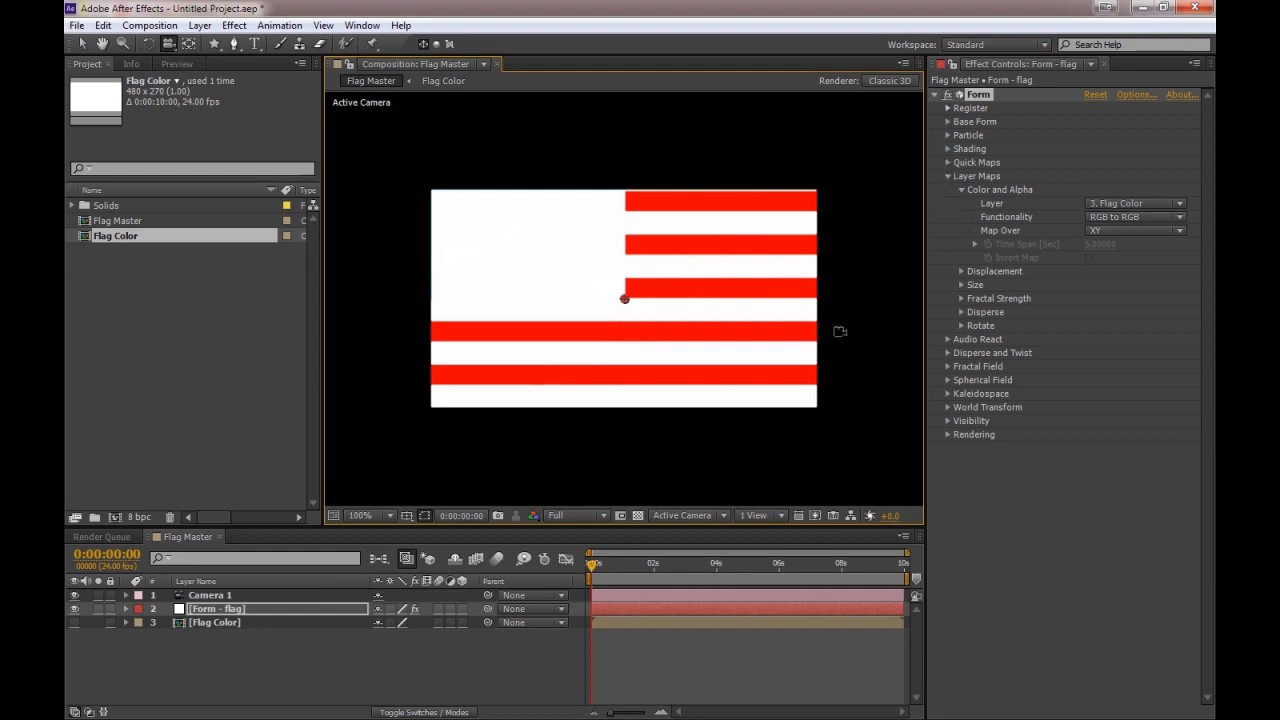
Step: Set the Form particles' Transfer Mode to Normal
{"action": "left_click", "coordinate": [947, 176]}
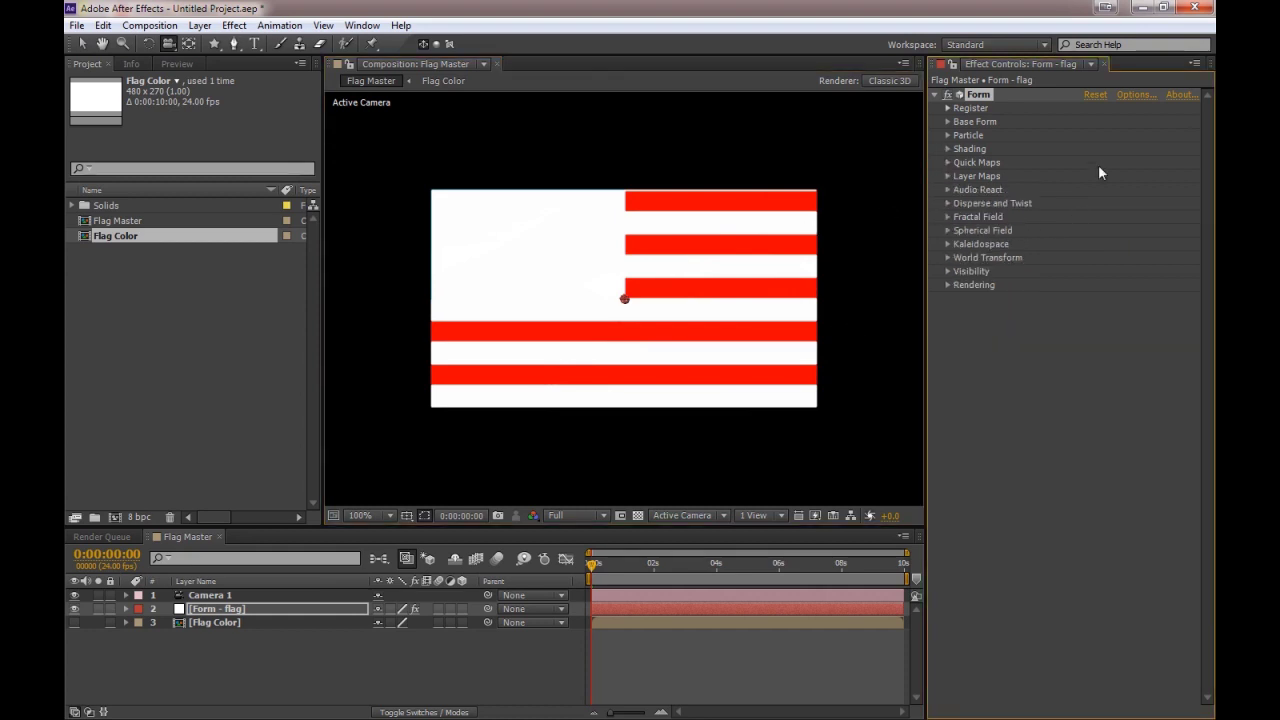
{"action": "left_click", "coordinate": [948, 135]}
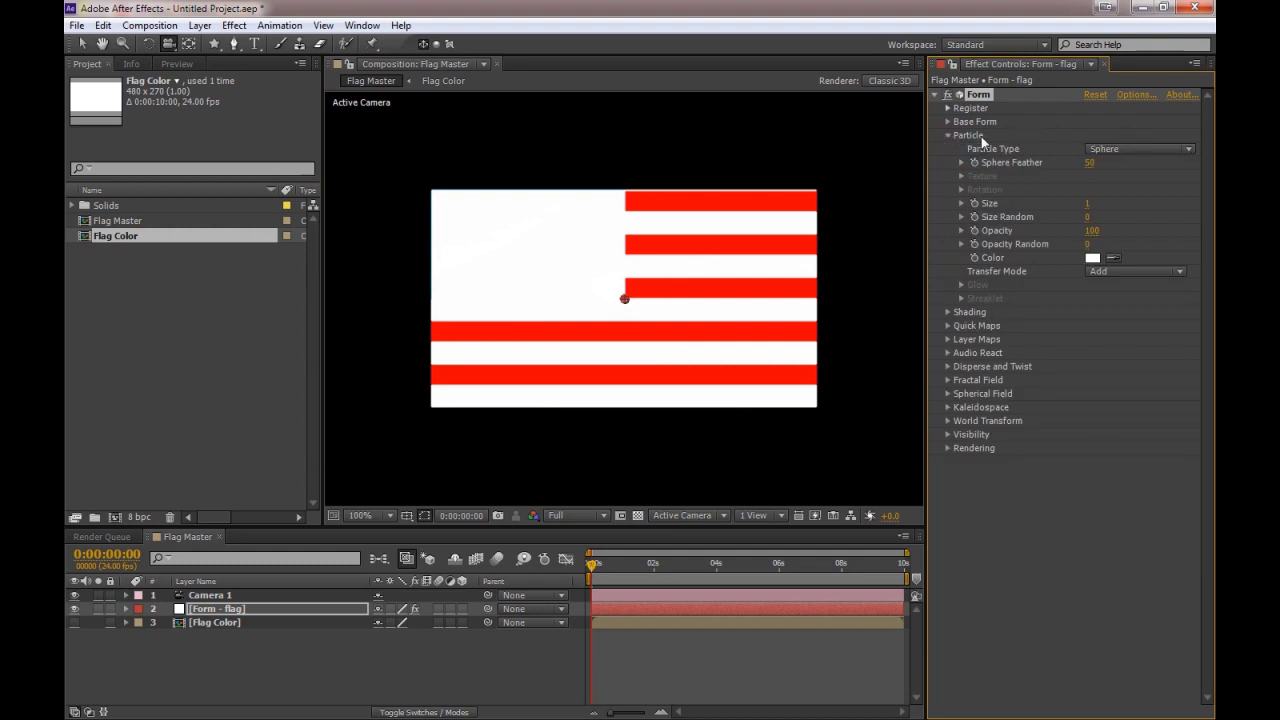
{"action": "left_click", "coordinate": [1155, 272]}
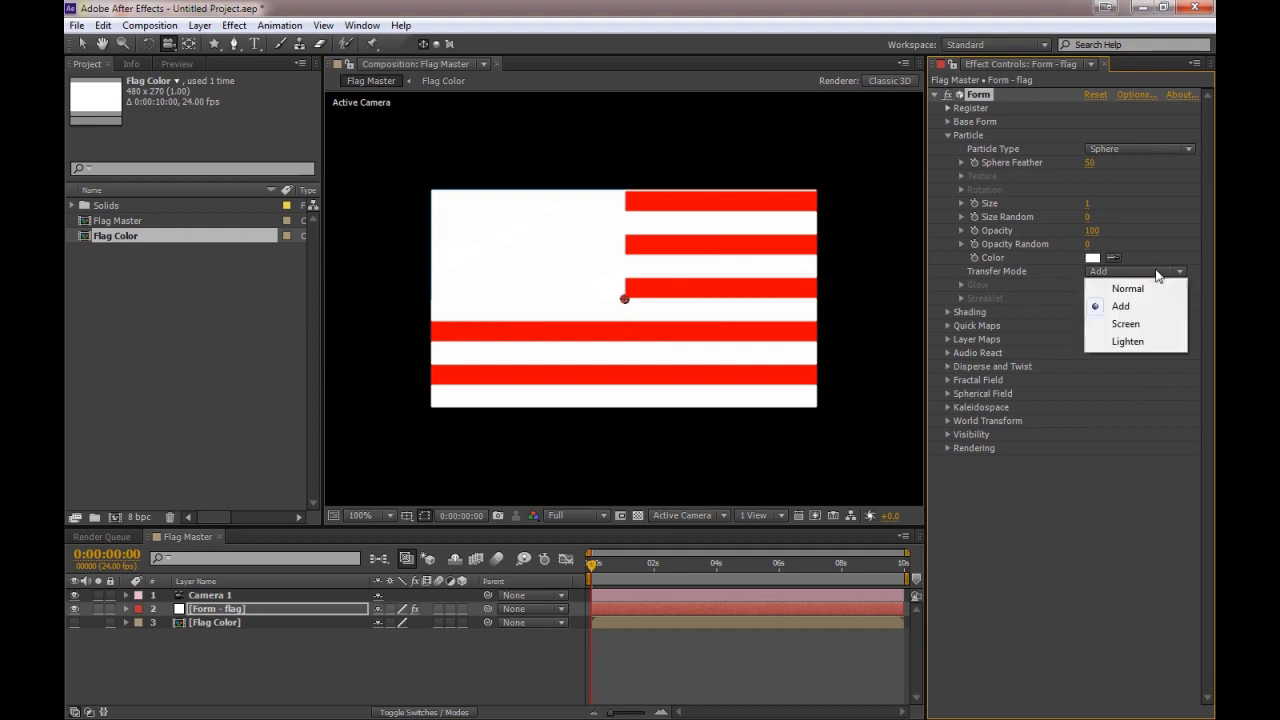
{"action": "left_click", "coordinate": [1128, 289]}
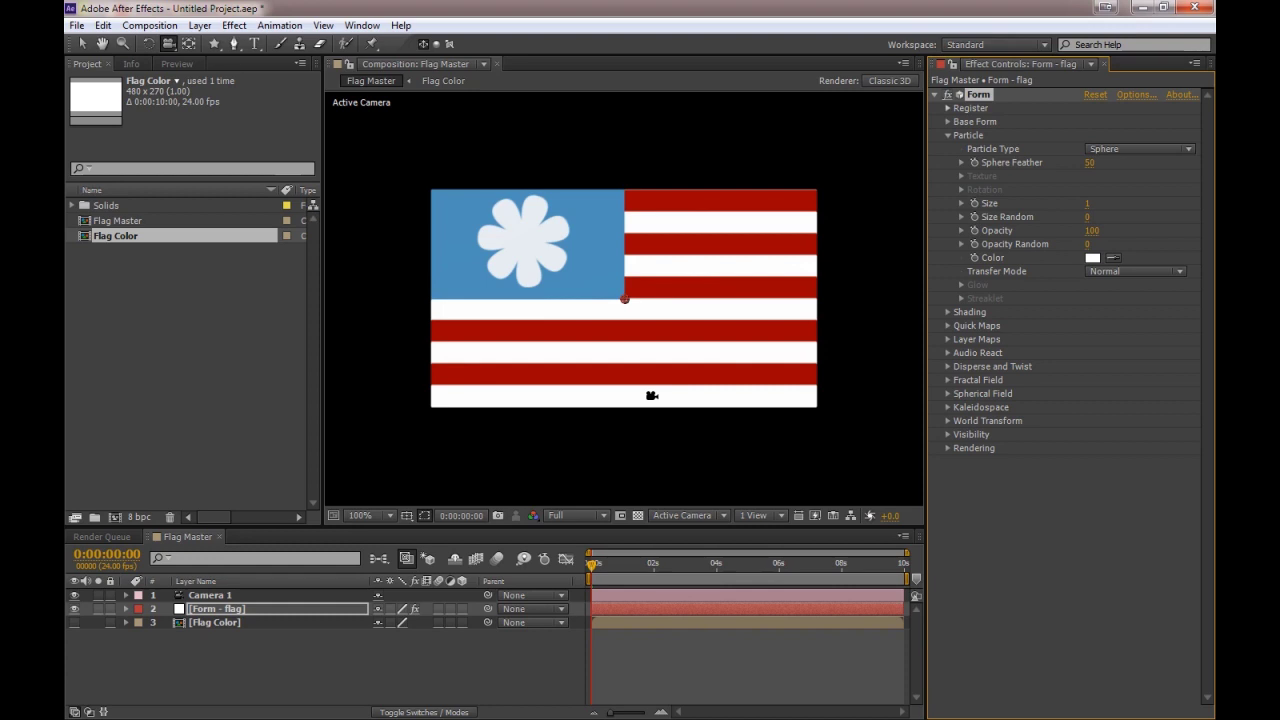
Step: Set the Fractal Field's Displacement Mode to XYZ Individual
{"action": "left_click", "coordinate": [947, 381]}
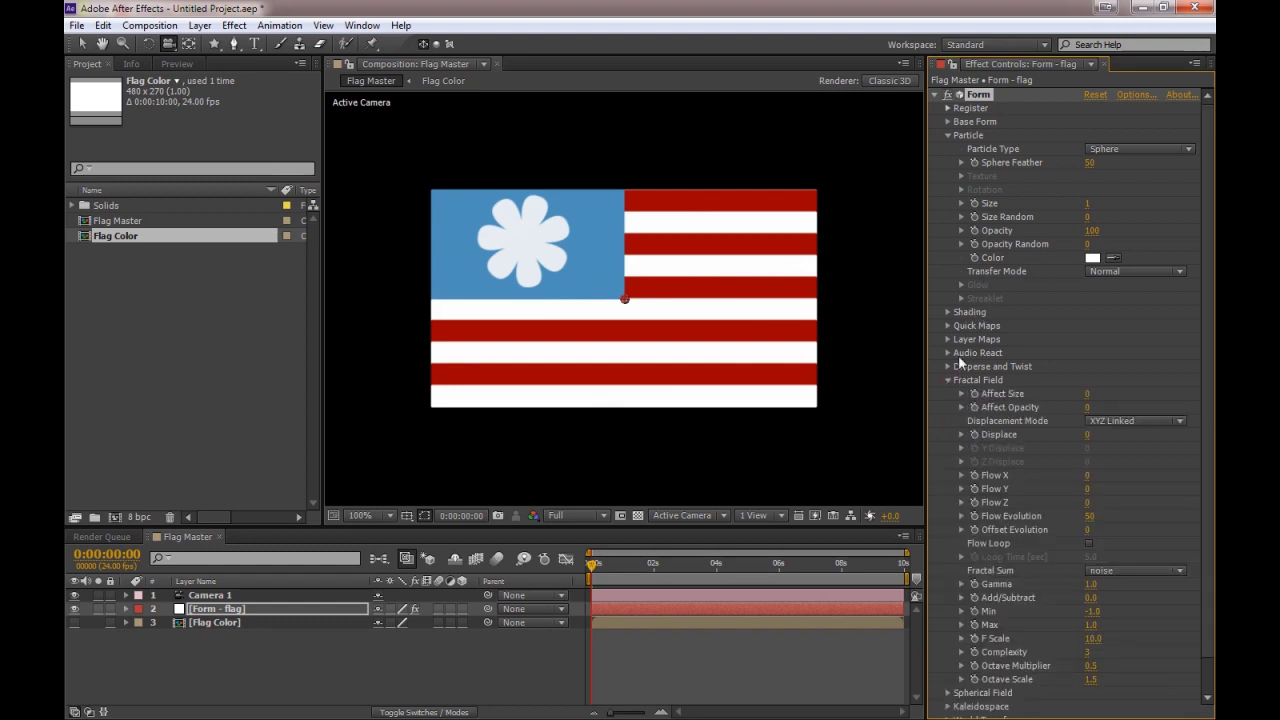
{"action": "left_click", "coordinate": [947, 135]}
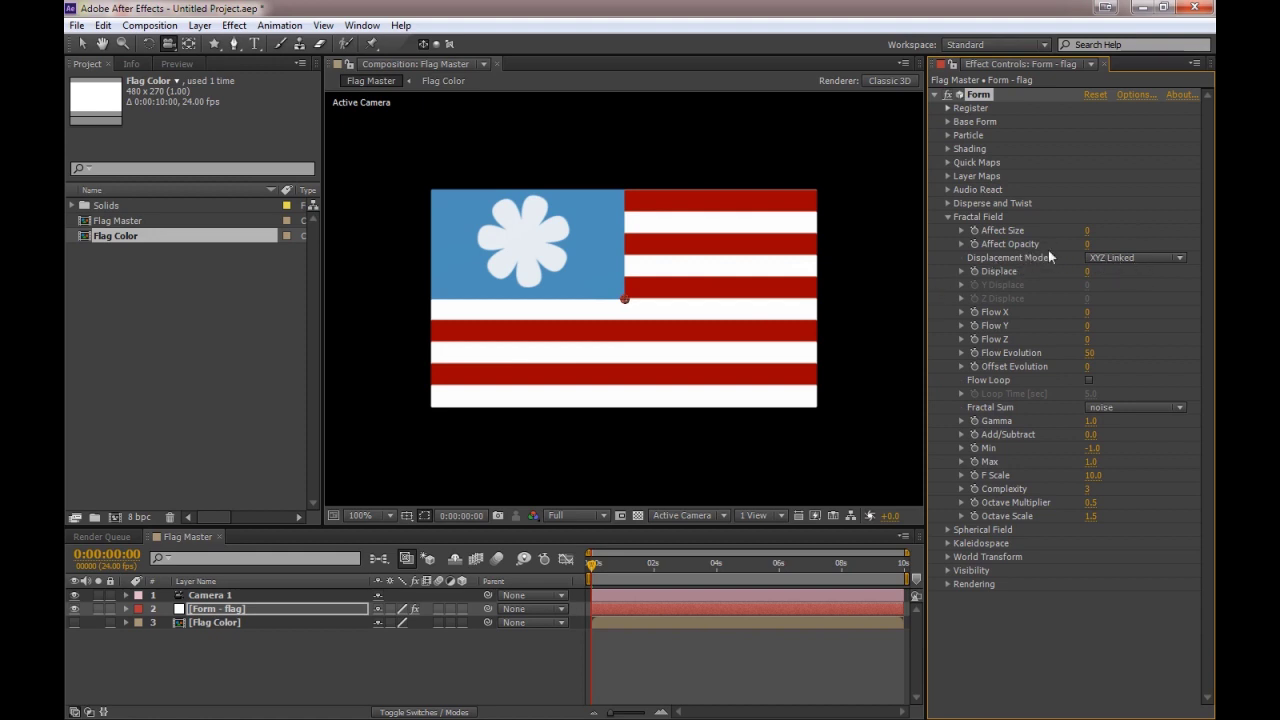
{"action": "left_click", "coordinate": [1105, 261]}
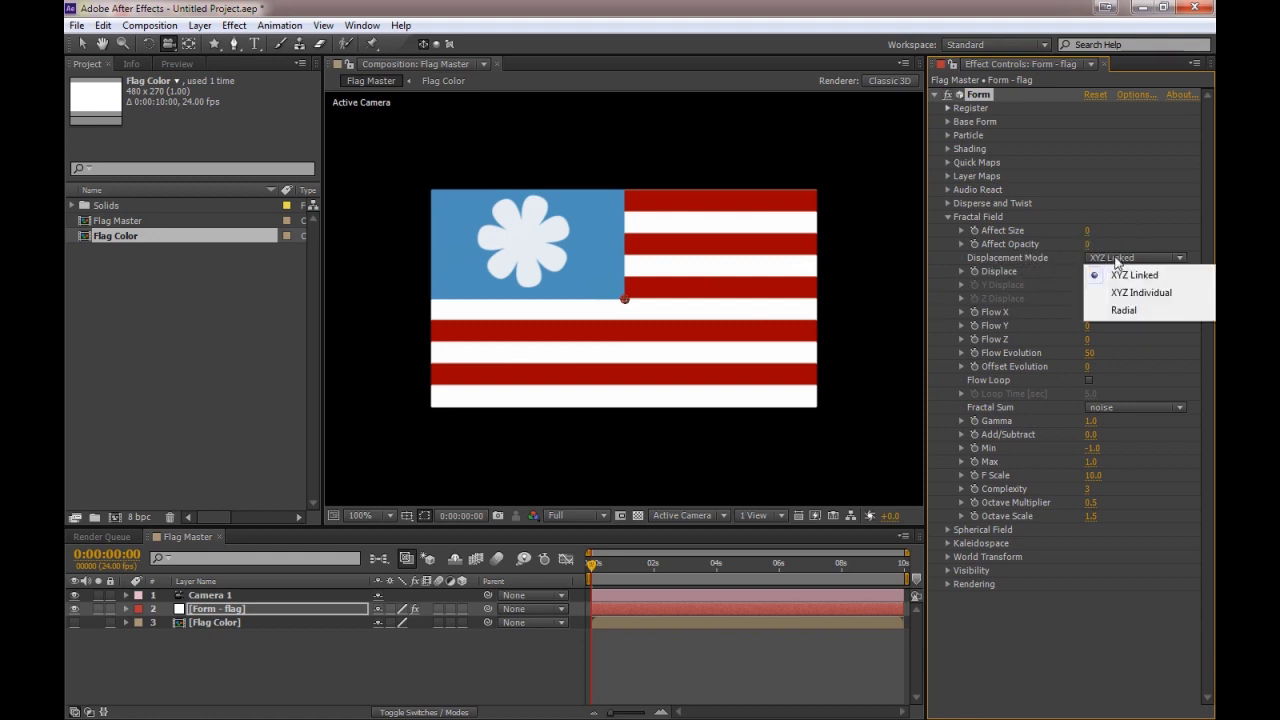
{"action": "left_click", "coordinate": [1169, 295]}
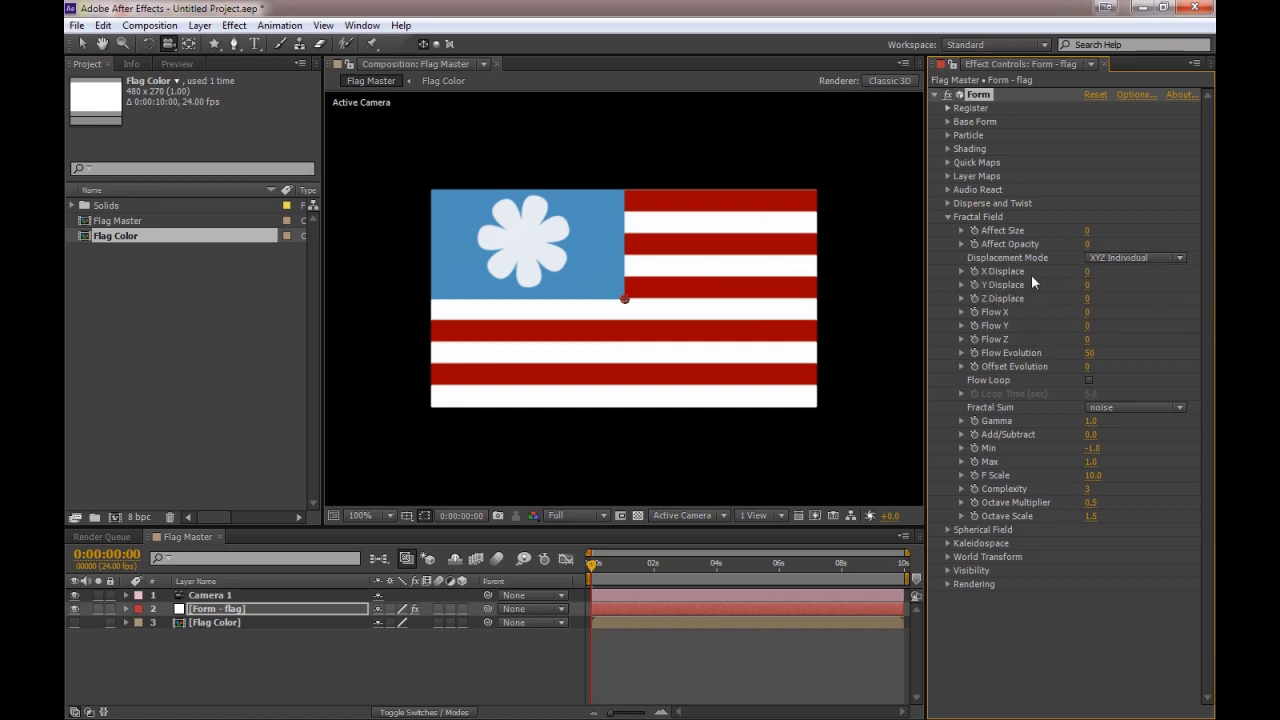
Step: Set the Fractal Field's X Displace, Y Displace and Z Displace to 50 each
{"action": "left_click", "coordinate": [1089, 271]}
{"action": "type", "text": "50"}
{"action": "key", "text": "Tab"}
{"action": "type", "text": "50"}
{"action": "key", "text": "Tab"}
{"action": "type", "text": "50"}
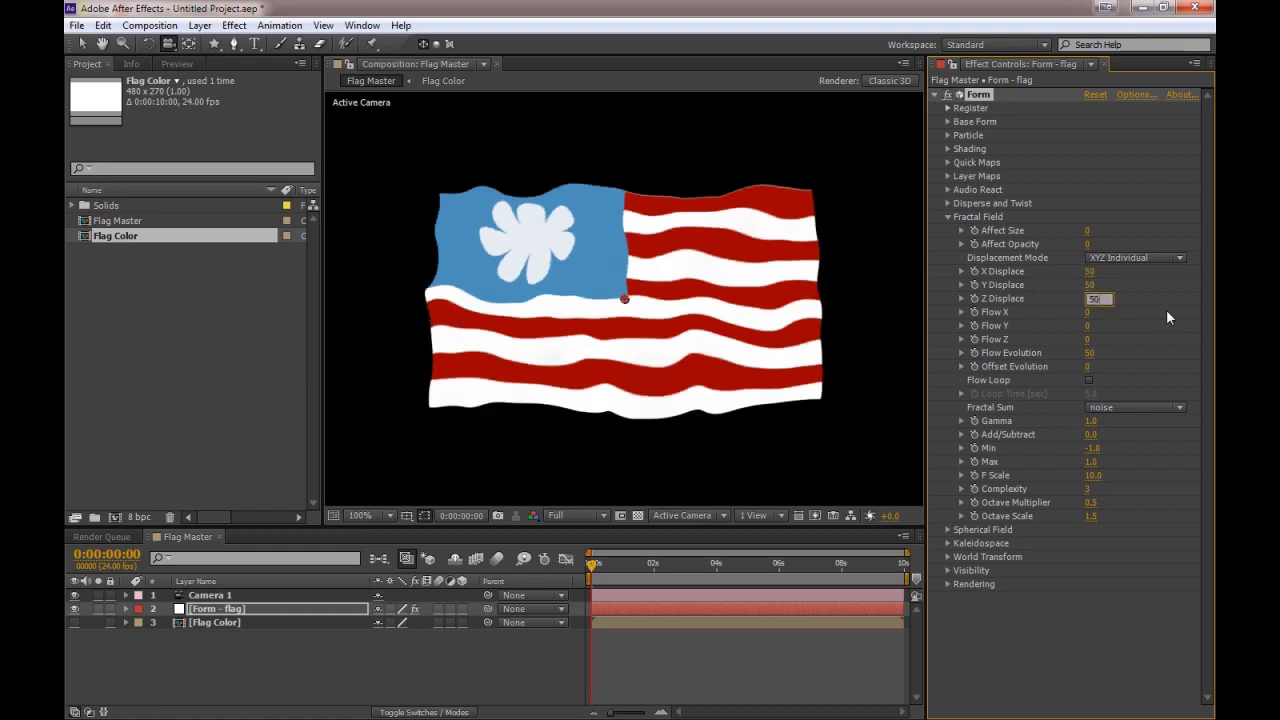
{"action": "key", "text": "Return"}
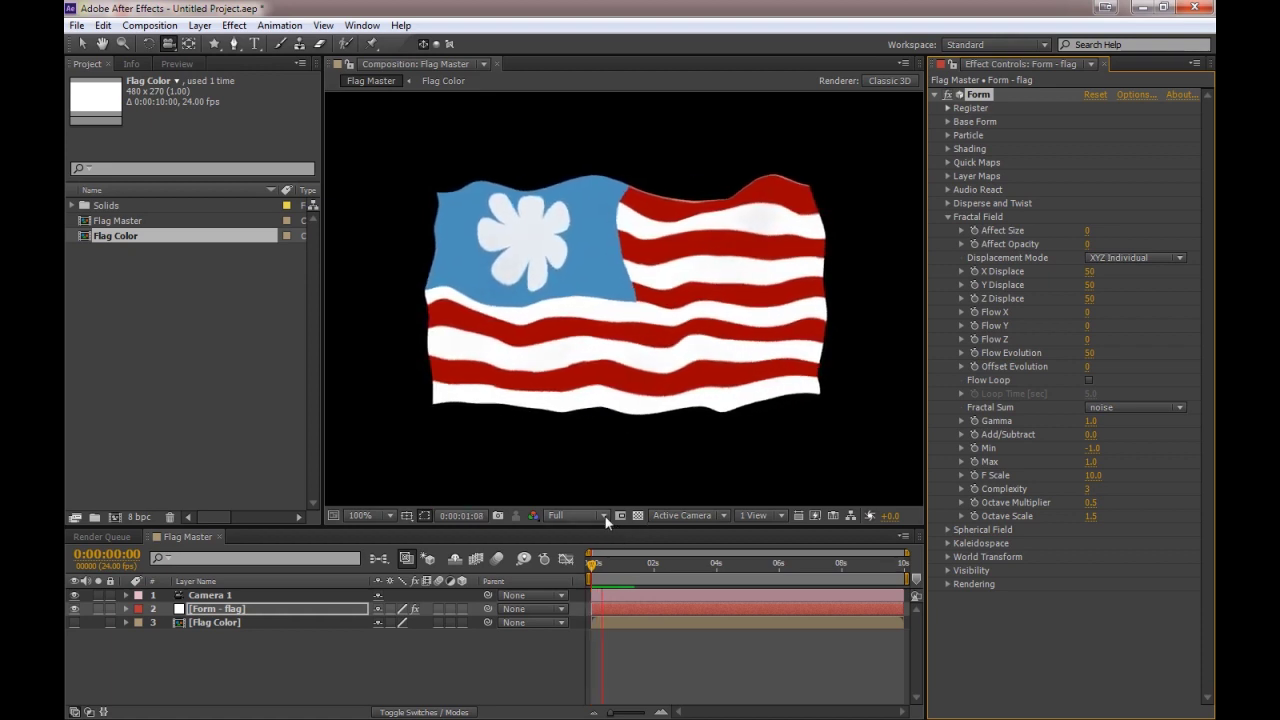
Step: Lower the composition's preview resolution to Half and play back the rippling flag
{"action": "left_click", "coordinate": [604, 515]}
{"action": "left_click", "coordinate": [600, 577]}
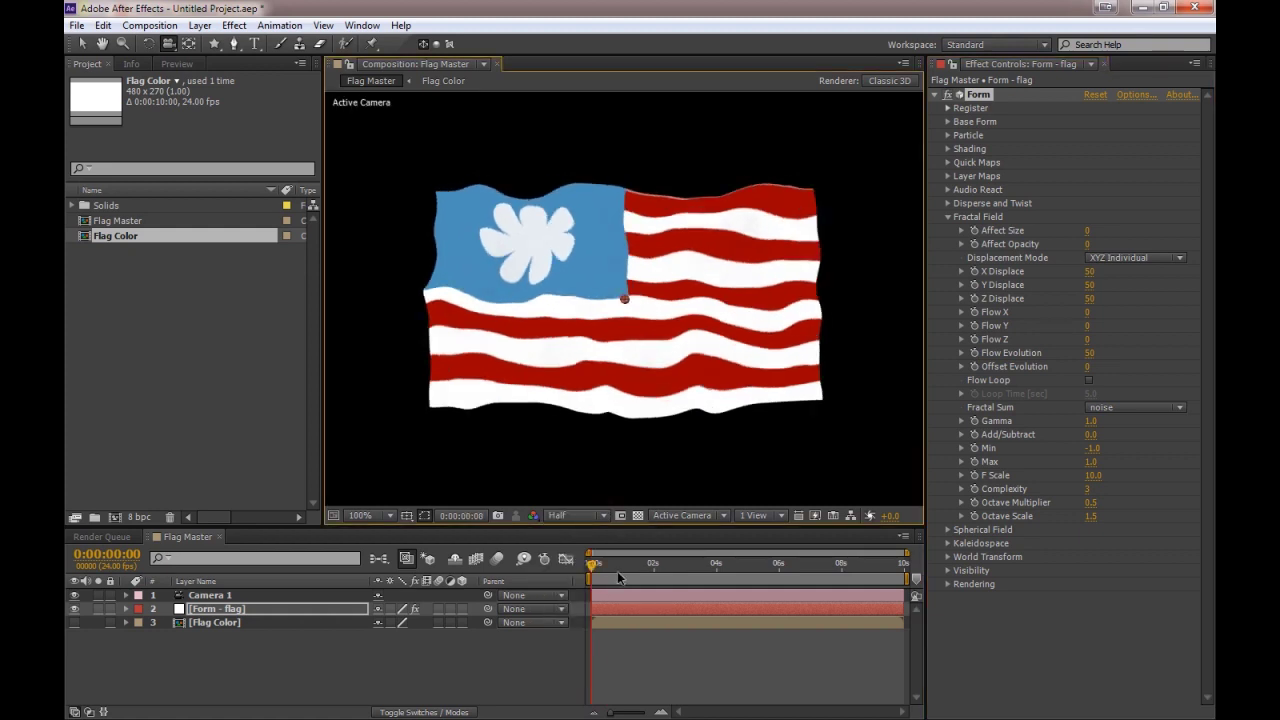
{"action": "key", "text": "space"}
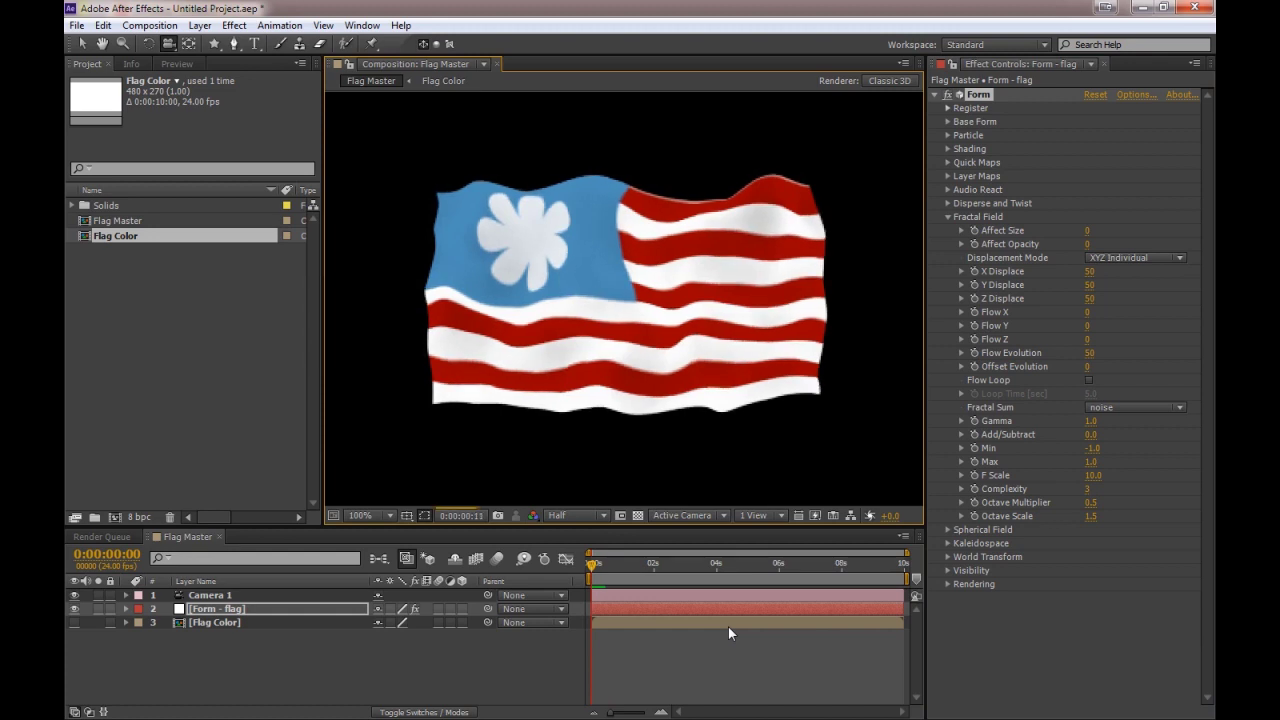
{"action": "key", "text": "space"}
{"action": "key", "text": "space"}
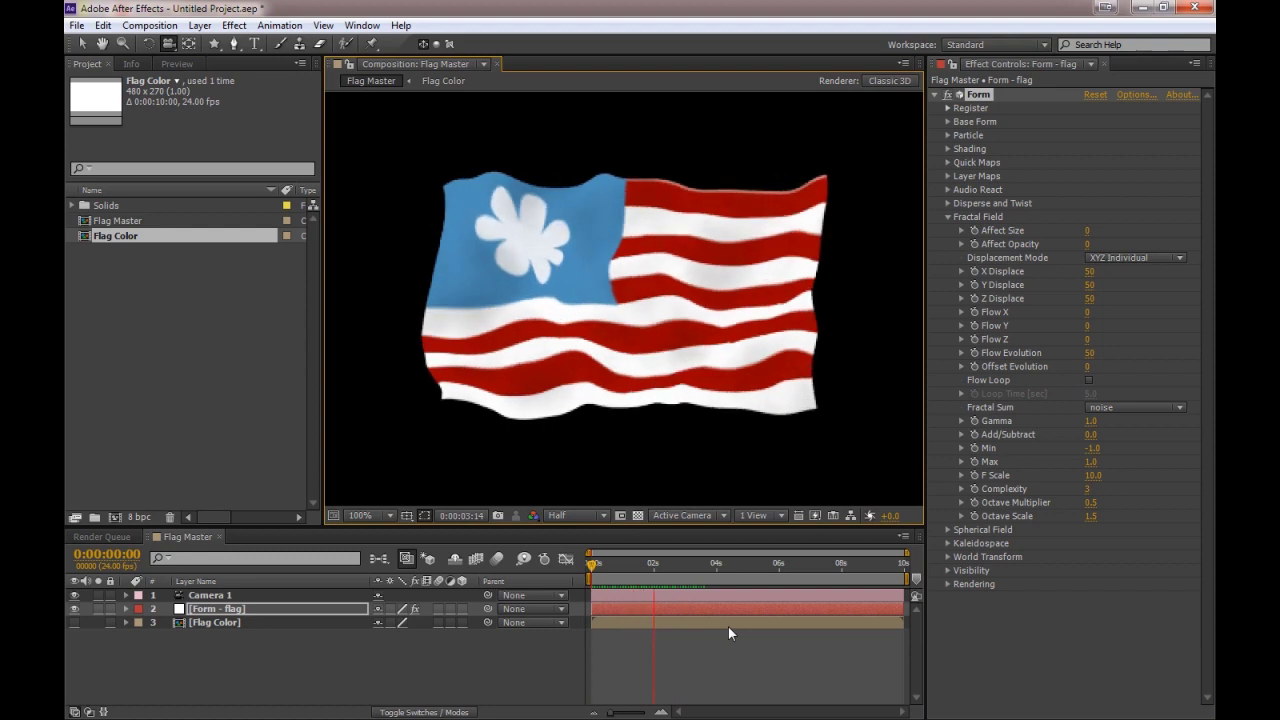
{"action": "key", "text": "space"}
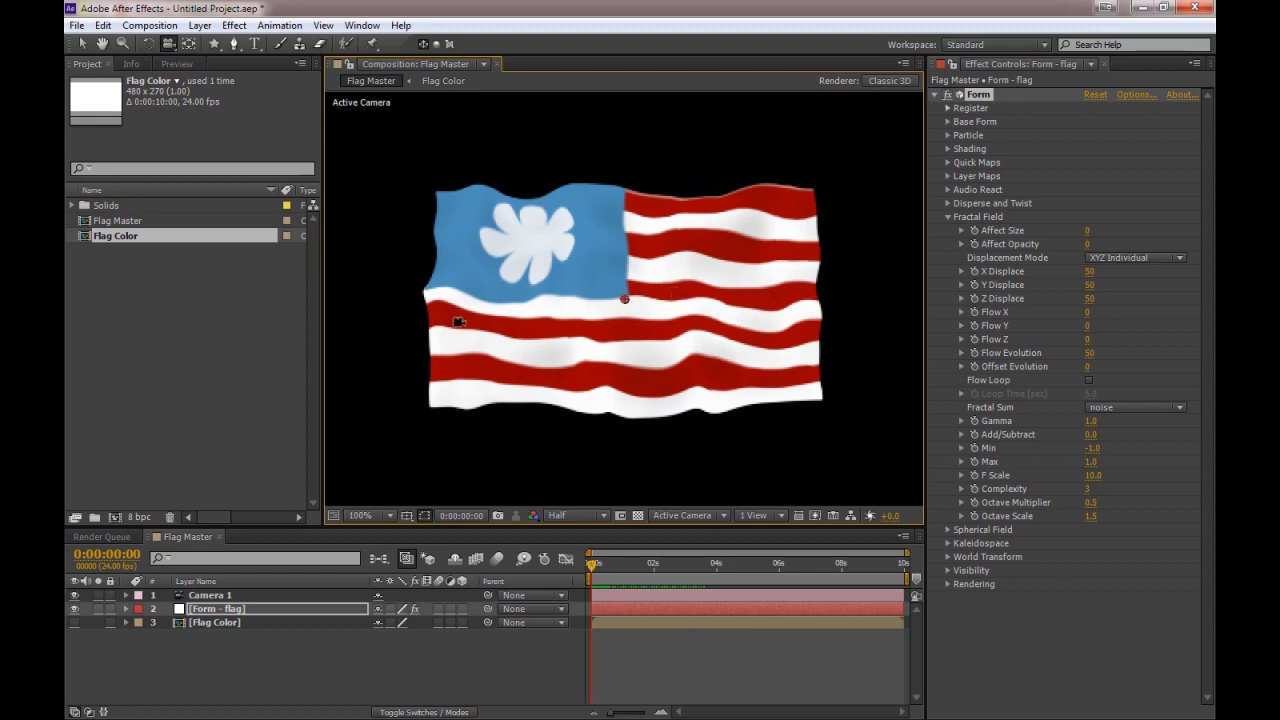
Step: Set the Fractal Field's Flow X to 400 and preview the flag's motion
{"action": "key", "text": "v"}
{"action": "left_click", "coordinate": [1088, 313]}
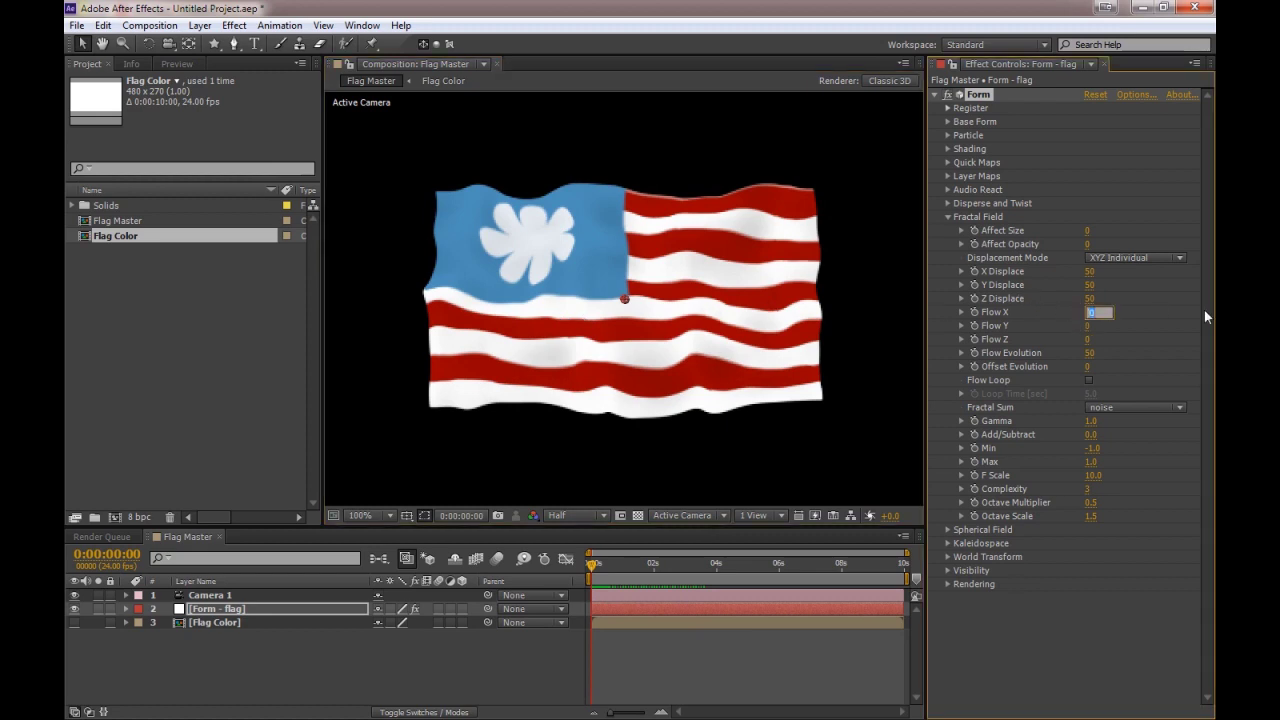
{"action": "type", "text": "400"}
{"action": "key", "text": "Return"}
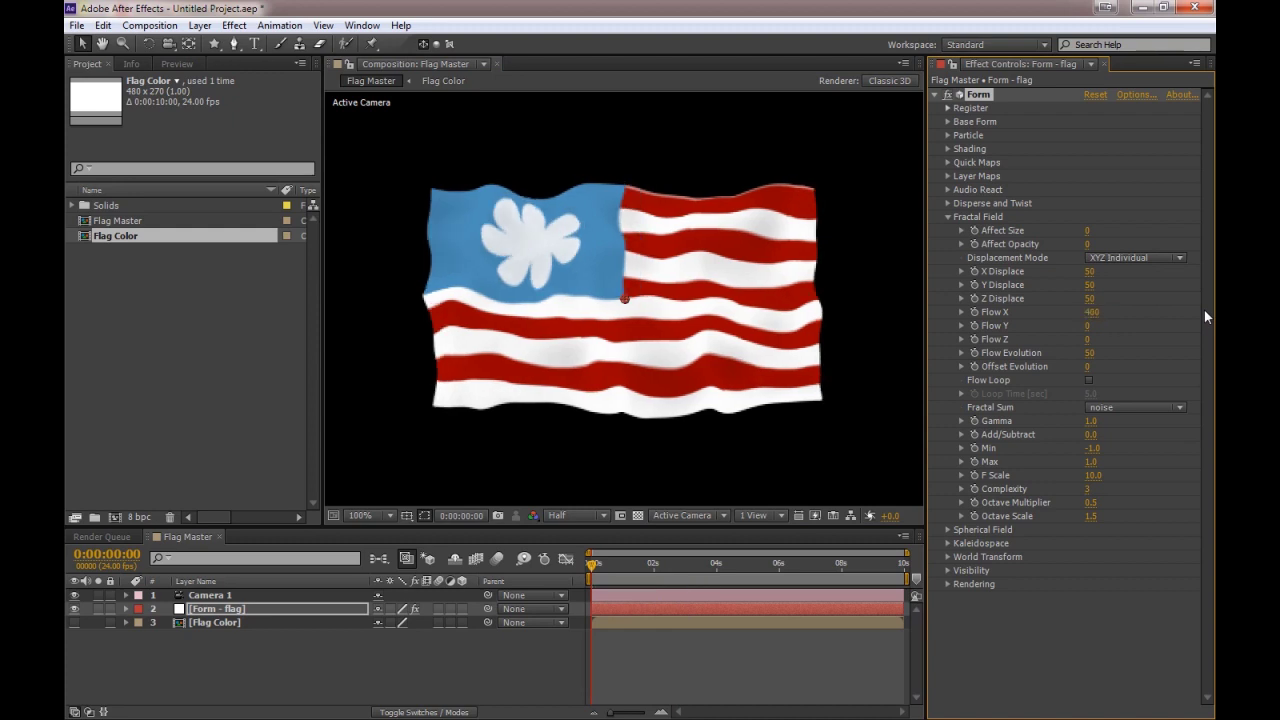
{"action": "key", "text": "space"}
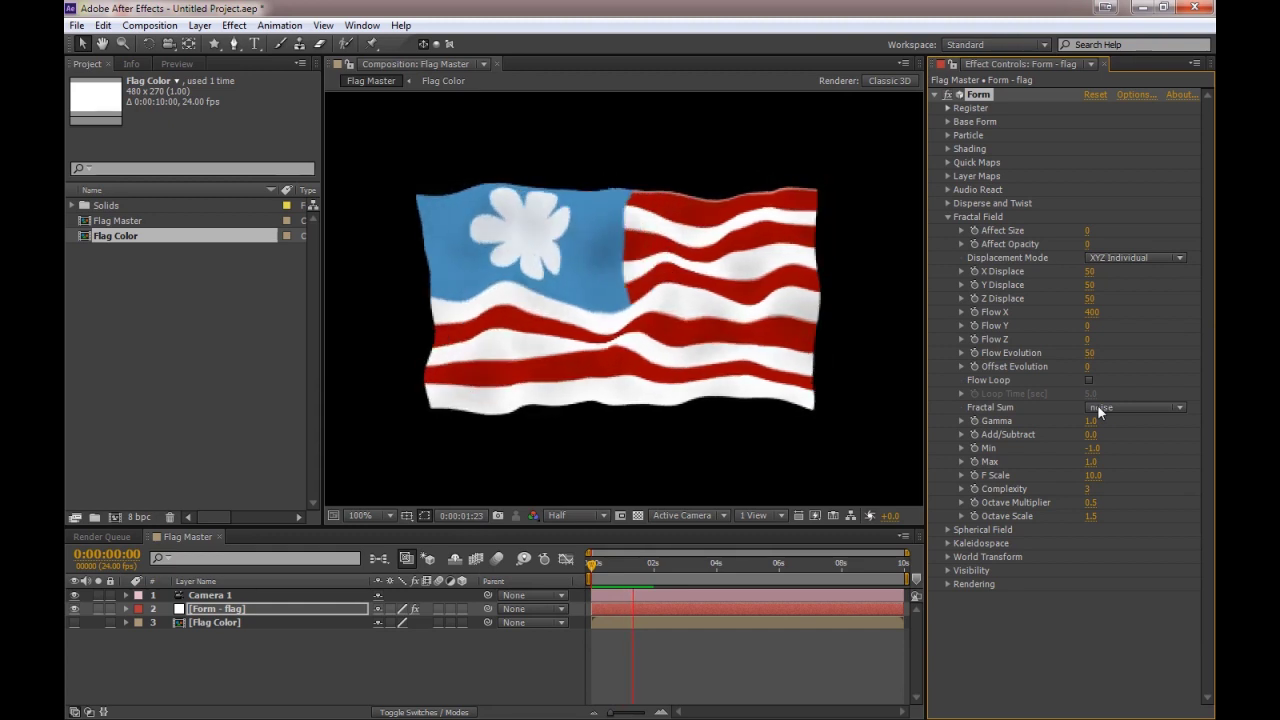
{"action": "key", "text": "space"}
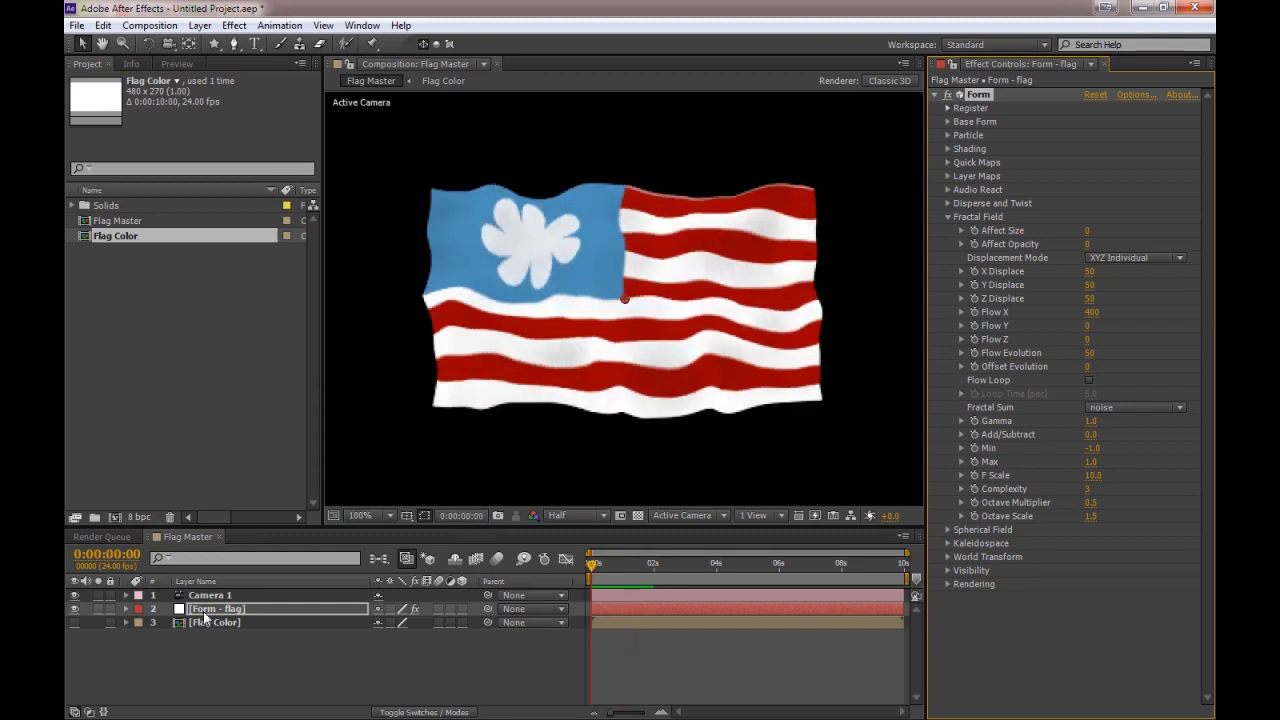
Step: Turn on Shadowlet in Form's Shading settings, preview the shaded flag, and deselect the Form - flag layer
{"action": "left_click", "coordinate": [948, 216]}
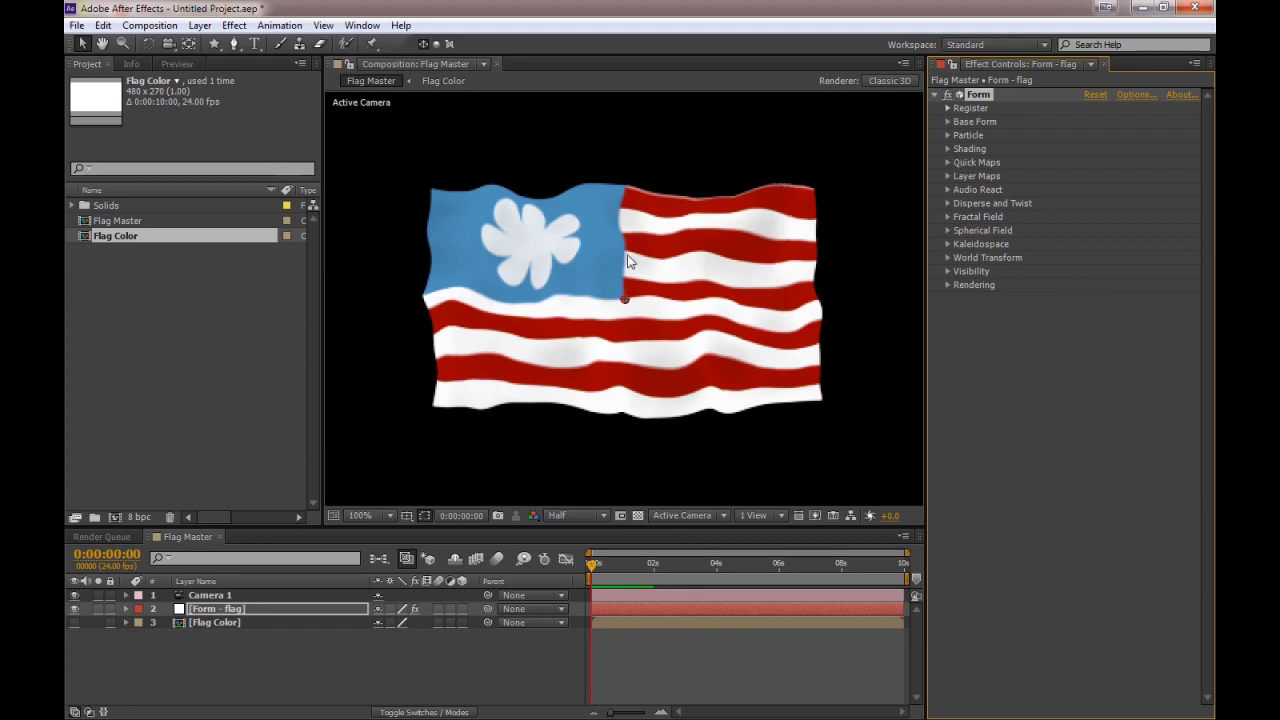
{"action": "left_click", "coordinate": [948, 149]}
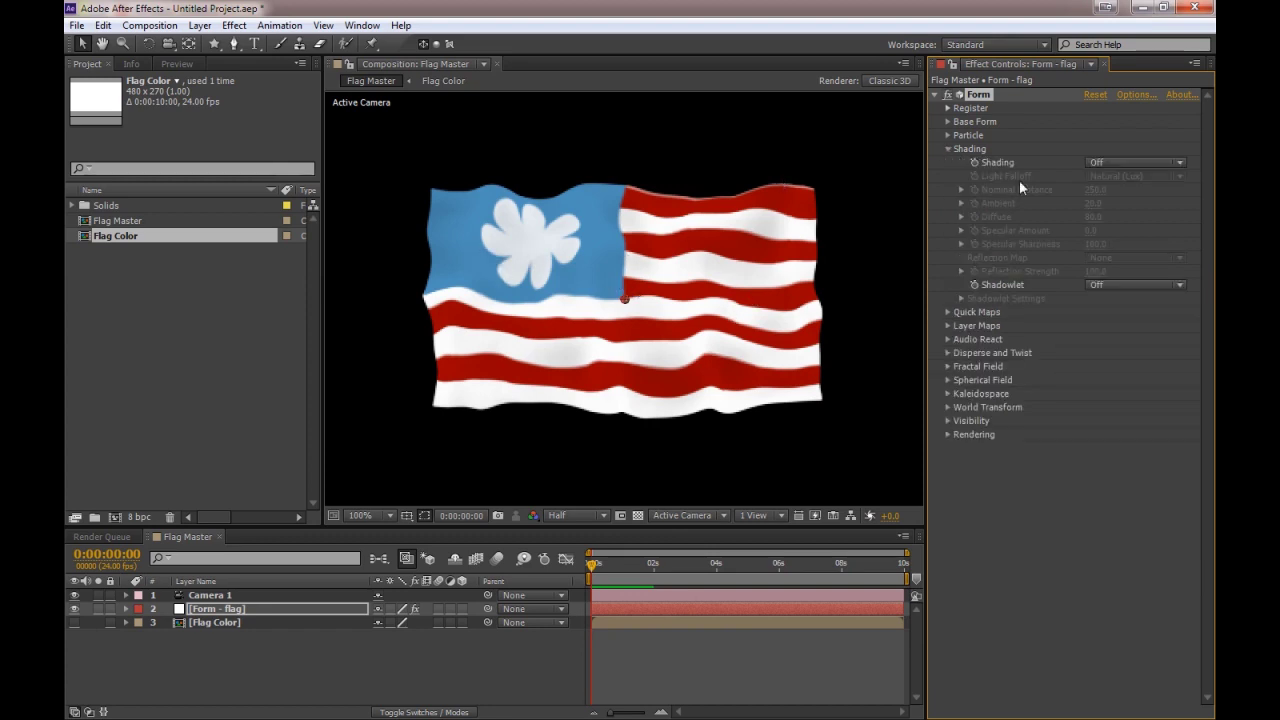
{"action": "left_click", "coordinate": [1100, 285]}
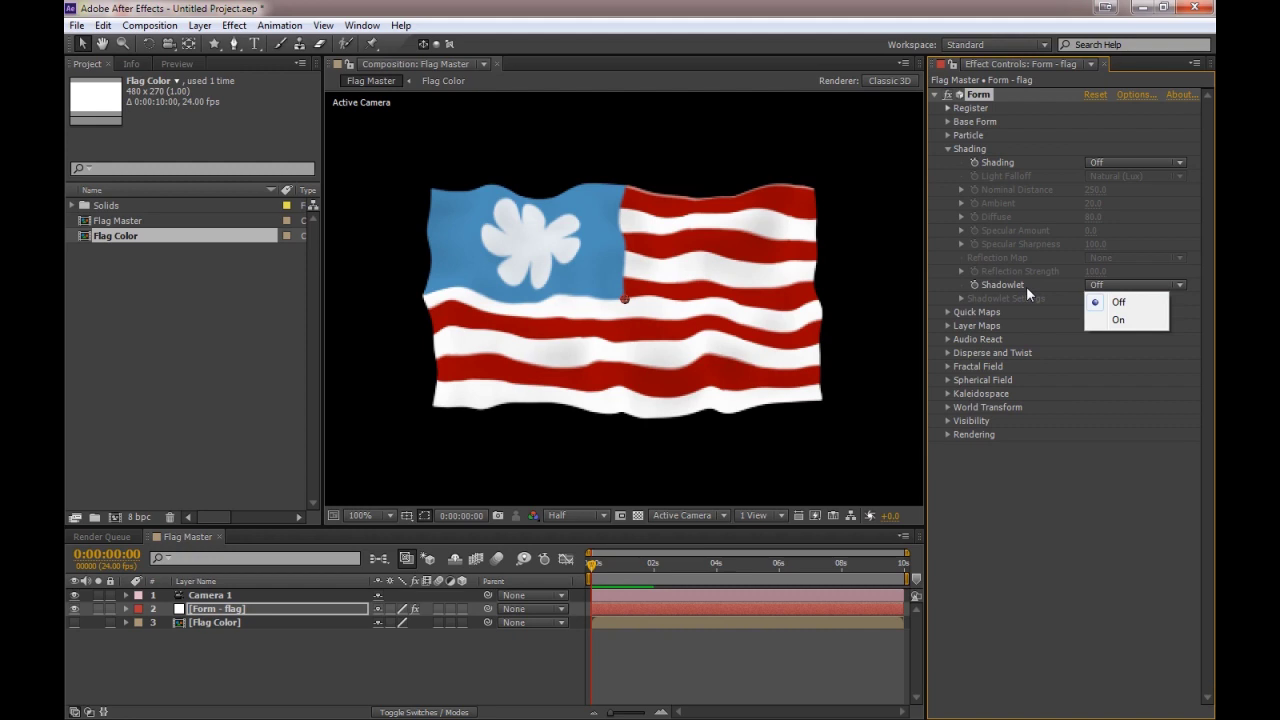
{"action": "left_click", "coordinate": [1120, 320]}
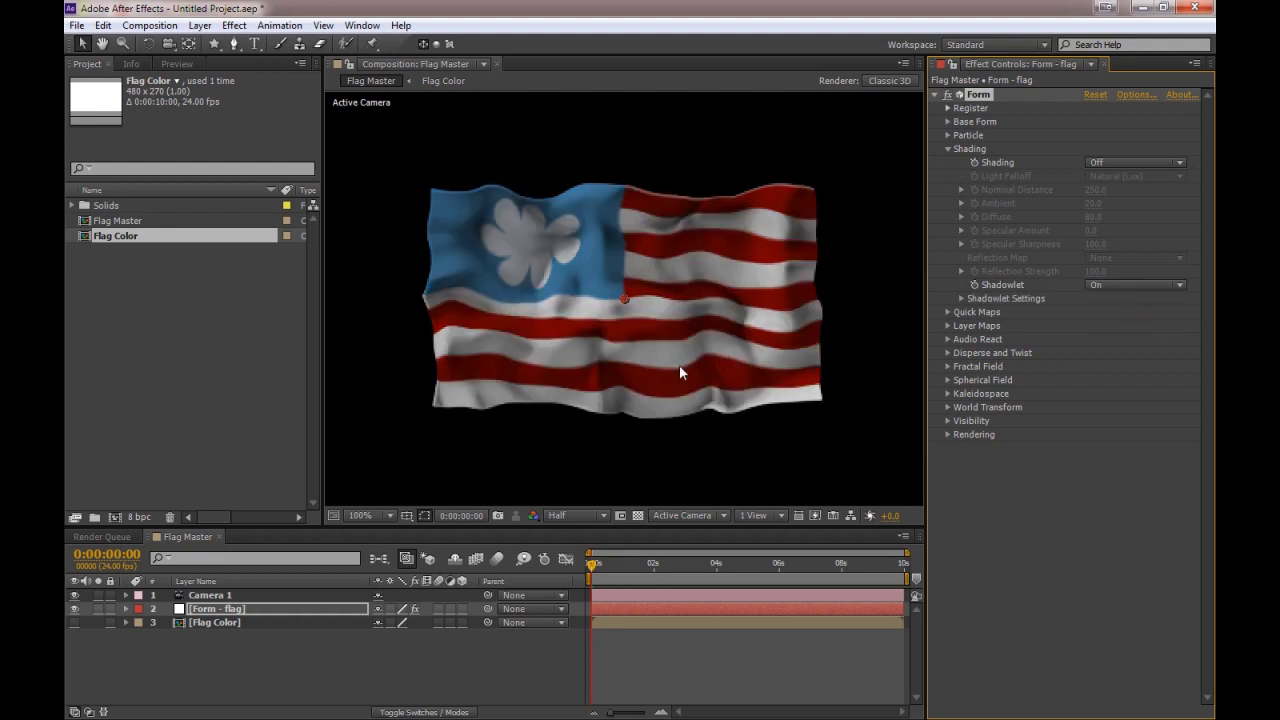
{"action": "key", "text": "KP_0"}
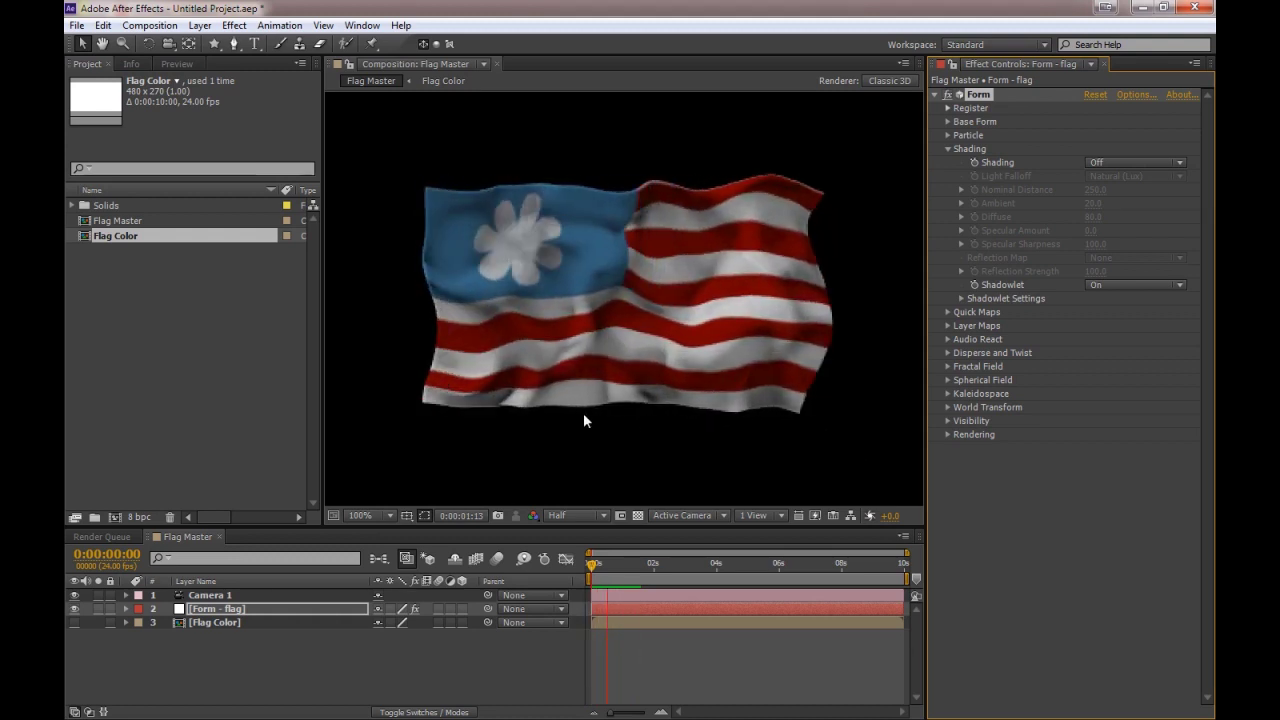
{"action": "key", "text": "space"}
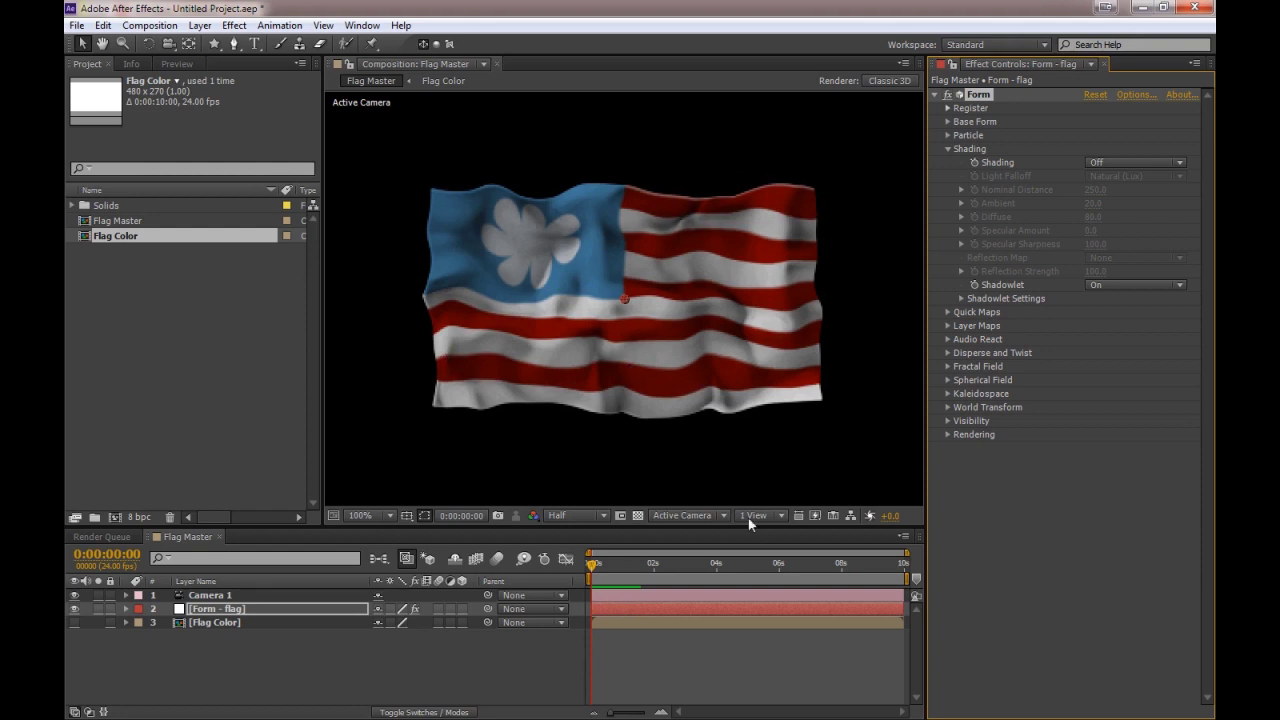
{"action": "left_click", "coordinate": [262, 654]}
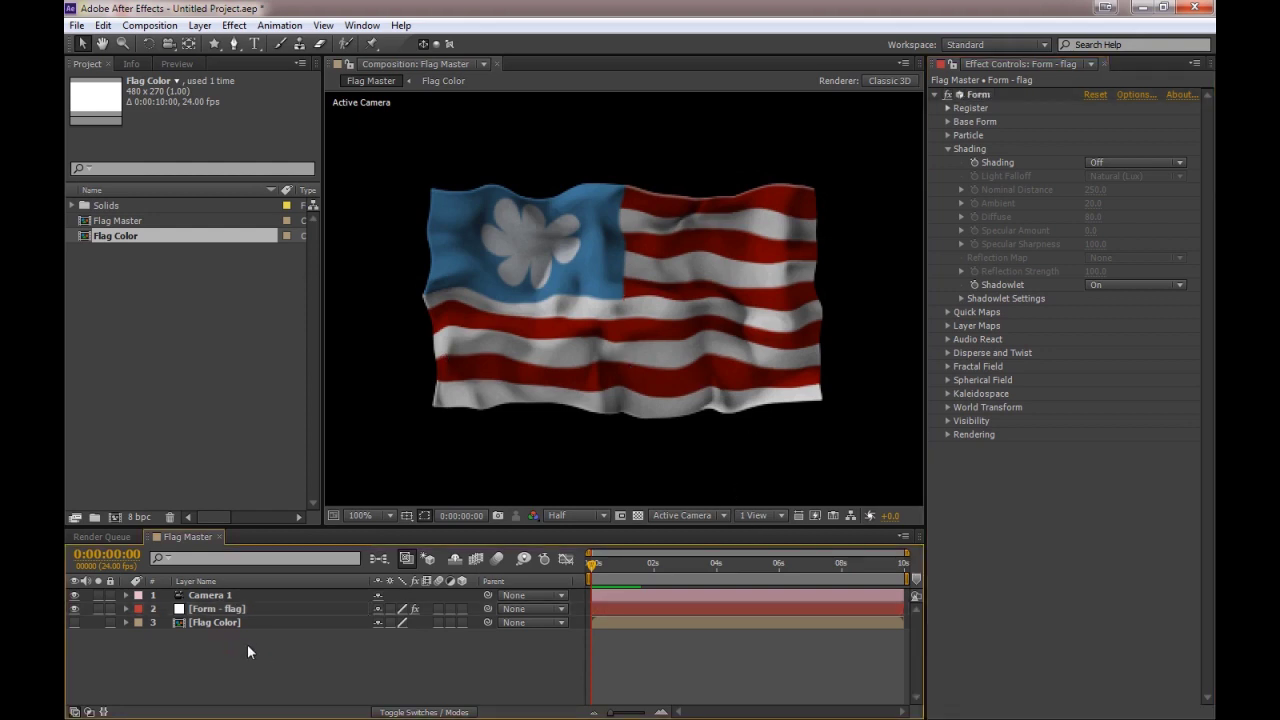
Step: Add a Point light named shadows to the Flag Master composition and raise it above the flag
{"action": "right_click", "coordinate": [247, 644]}
{"action": "mouse_move", "coordinate": [277, 473]}
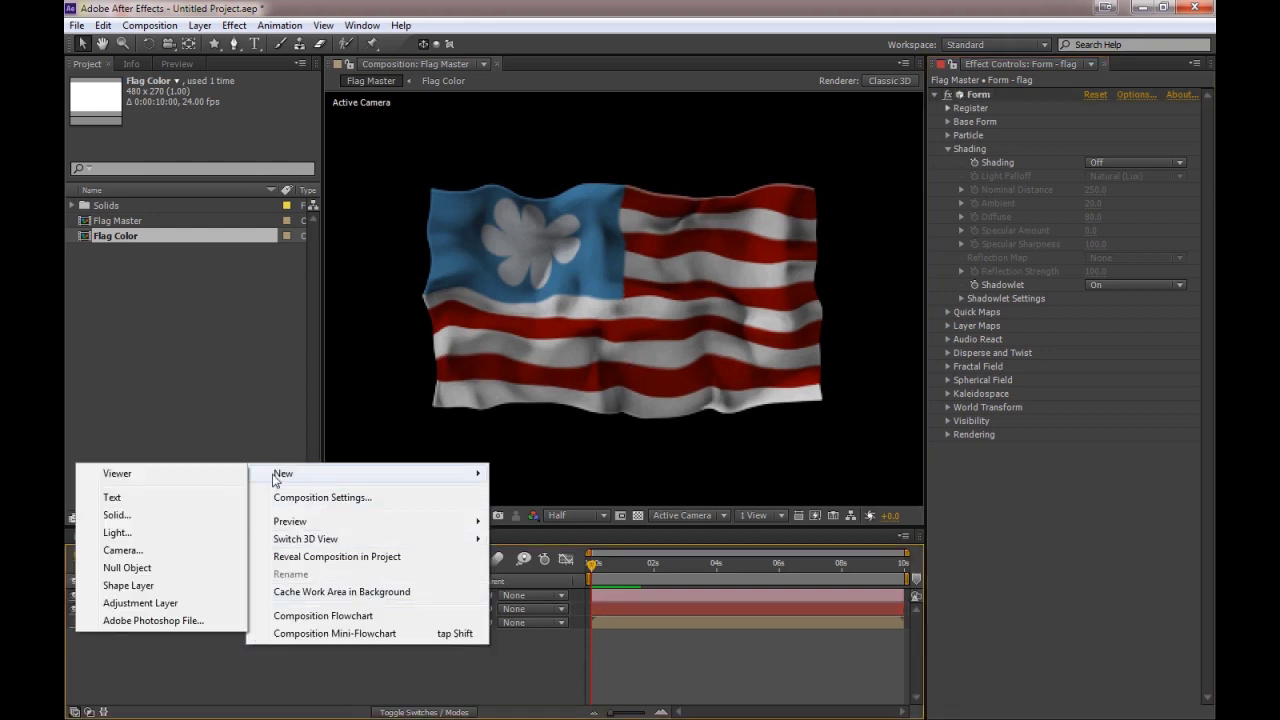
{"action": "left_click", "coordinate": [140, 533]}
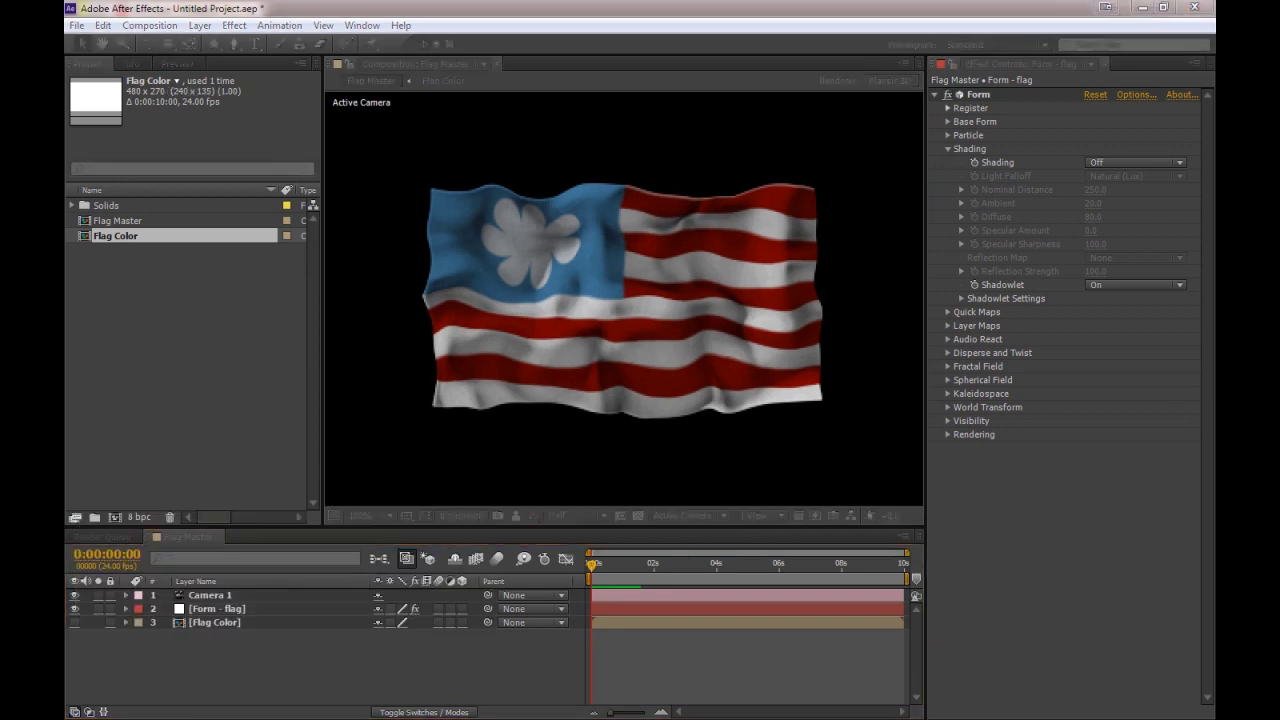
{"action": "left_click_drag", "start_coordinate": [470, 187], "coordinate": [456, 157]}
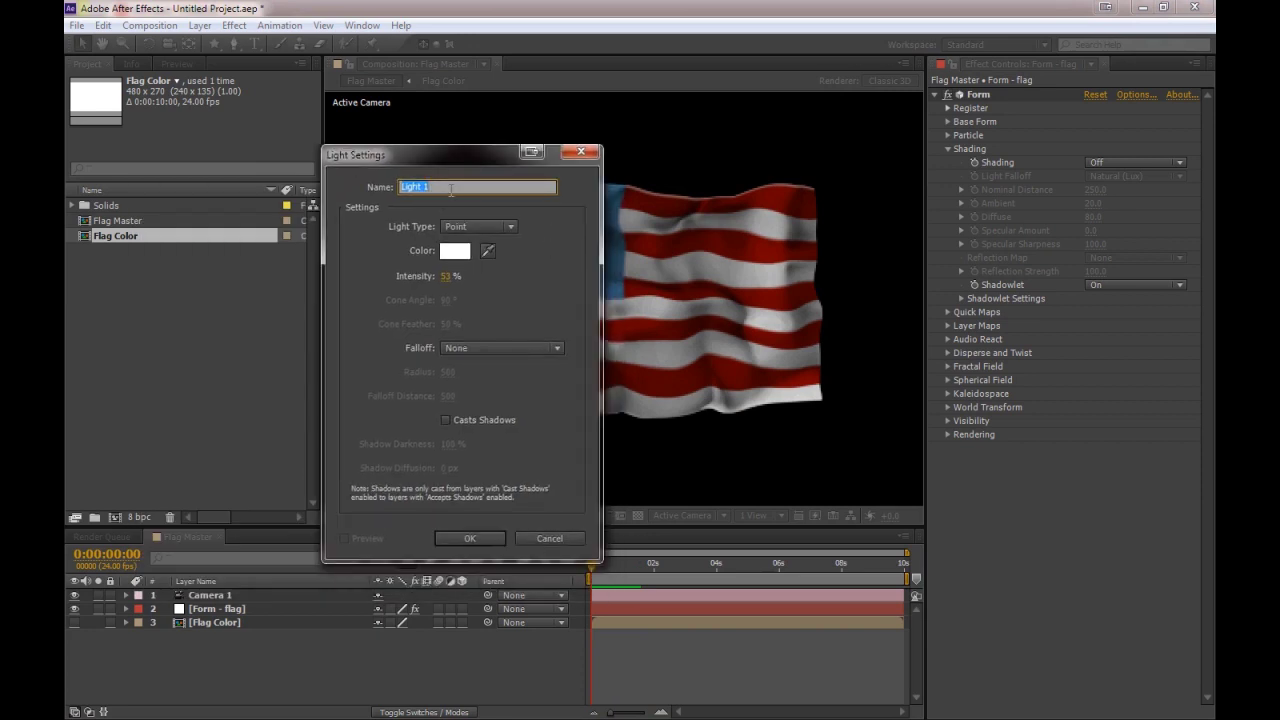
{"action": "type", "text": "shadows"}
{"action": "left_click", "coordinate": [488, 537]}
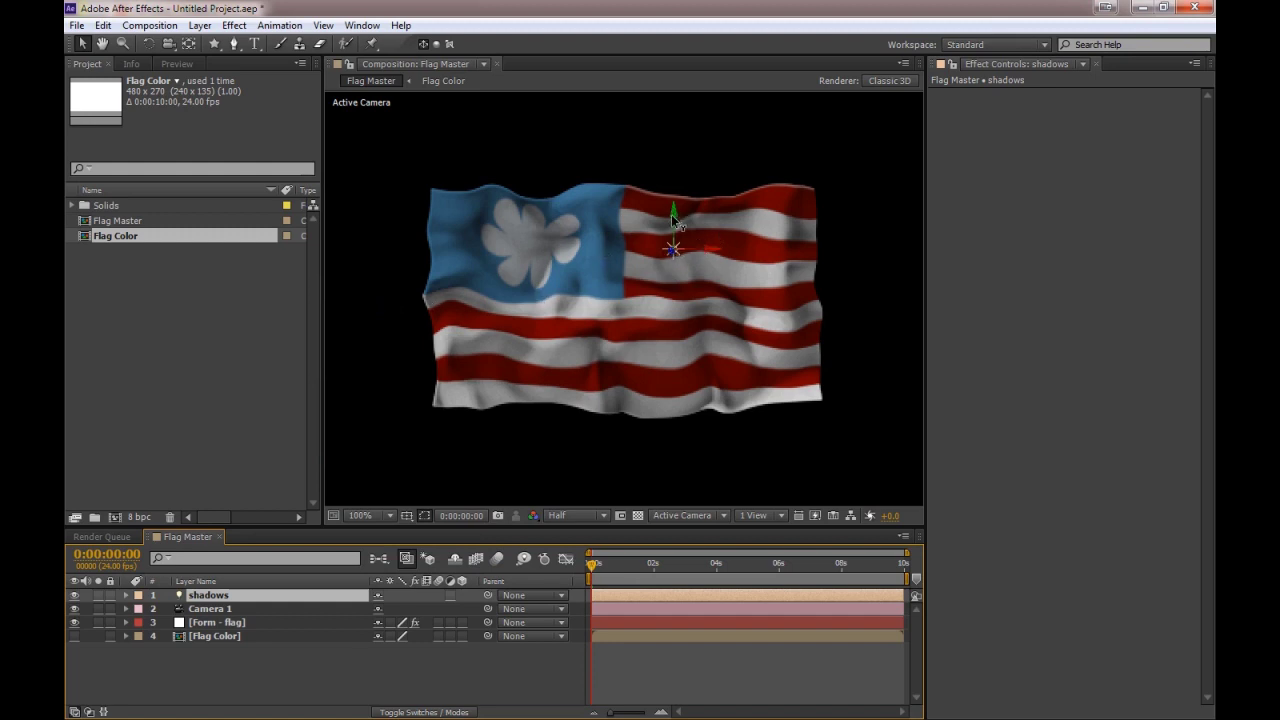
{"action": "left_click_drag", "start_coordinate": [676, 222], "coordinate": [677, 104]}
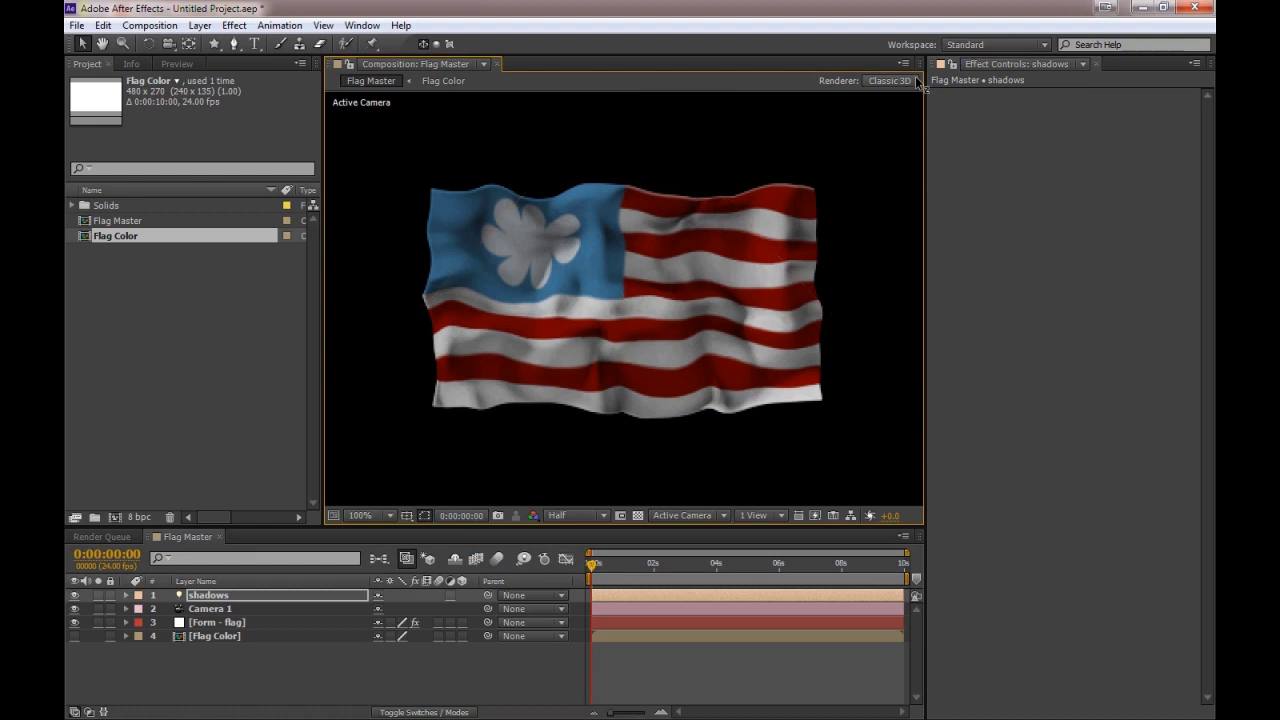
Step: Rename the light layer as shadow
{"action": "left_click", "coordinate": [228, 597]}
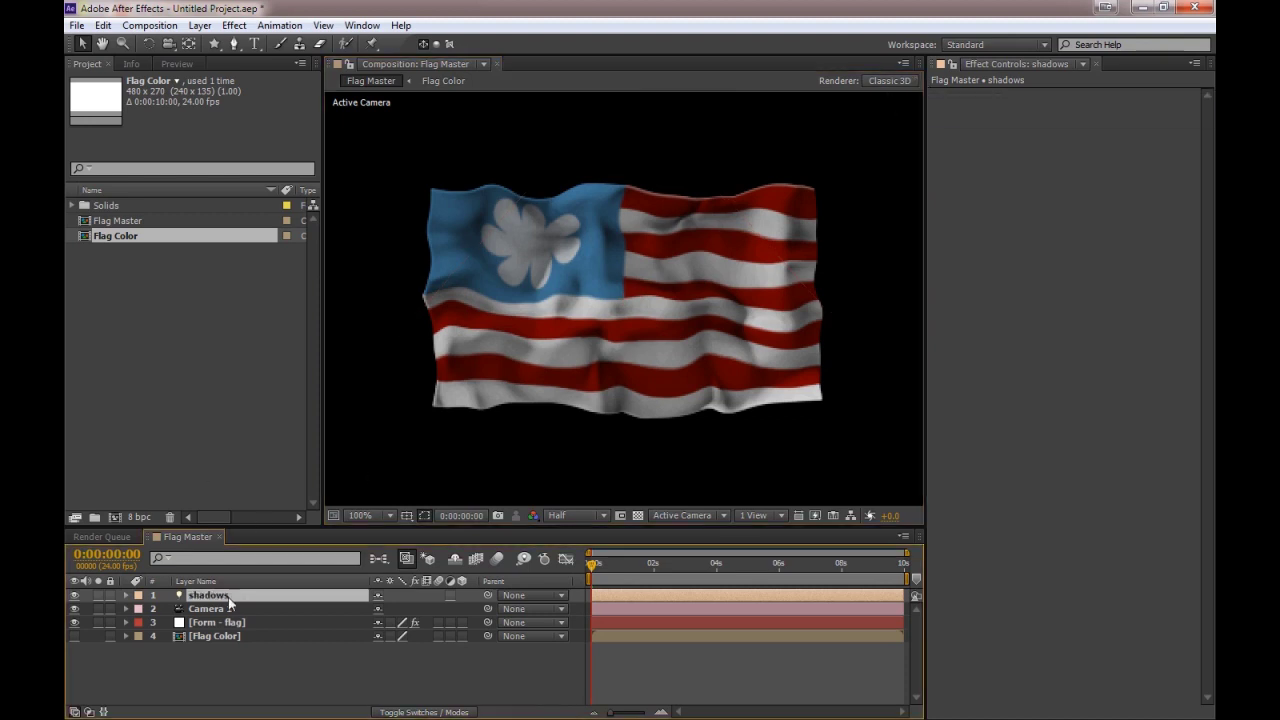
{"action": "key", "text": "Return"}
{"action": "type", "text": "shadow"}
{"action": "key", "text": "Return"}
Step: Check the Shadowlet light name in Form's options and rename the light layer as Shadow to match it
{"action": "left_click", "coordinate": [232, 623]}
{"action": "left_click", "coordinate": [1133, 95]}
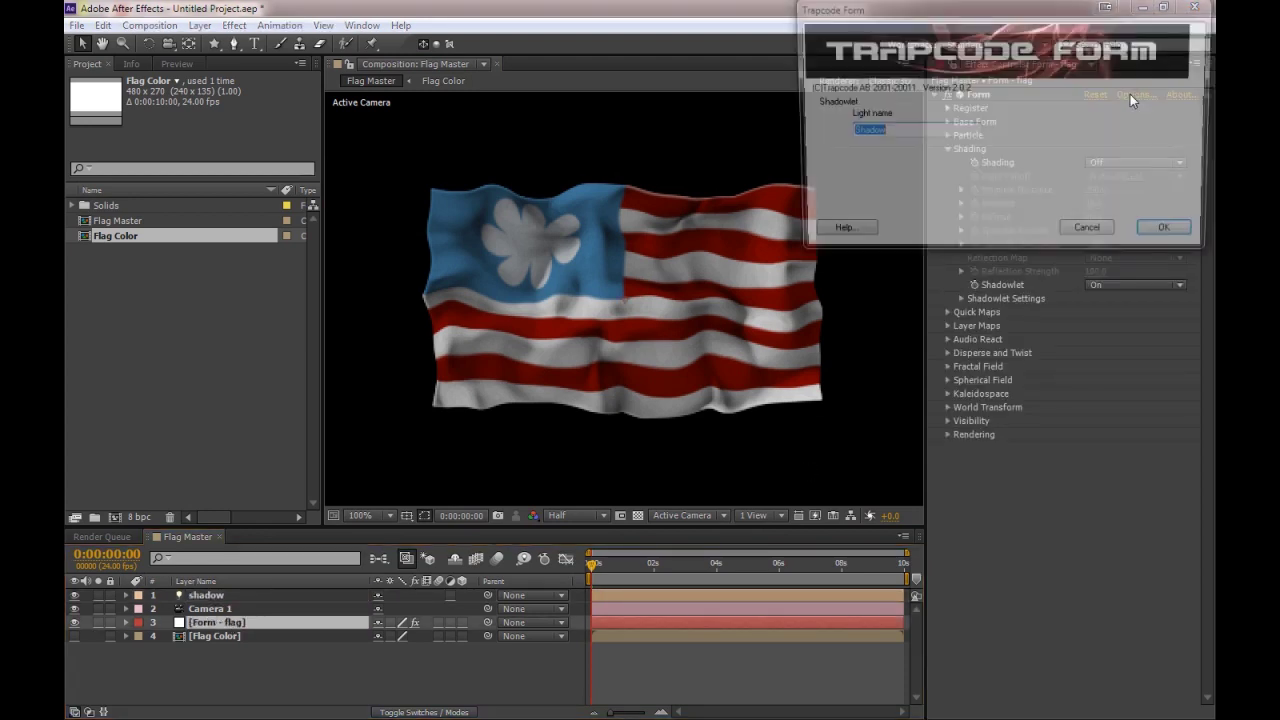
{"action": "left_click", "coordinate": [1172, 236]}
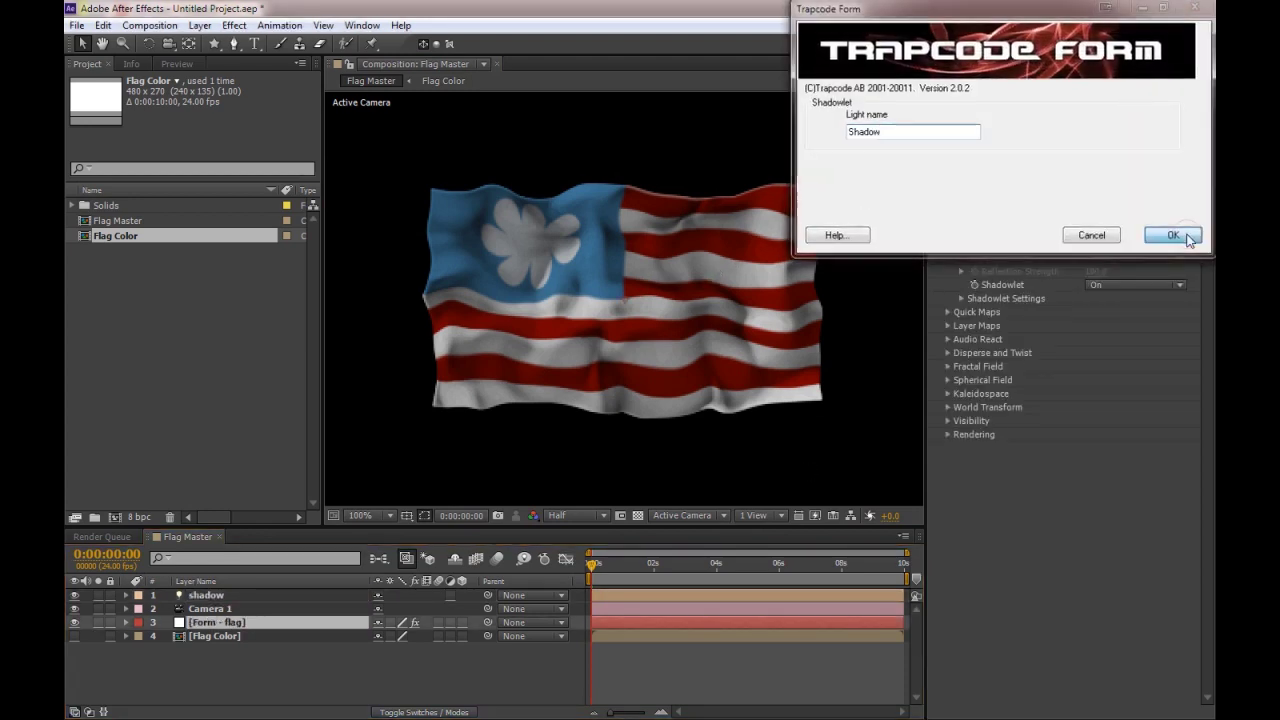
{"action": "left_click", "coordinate": [205, 596]}
{"action": "key", "text": "Return"}
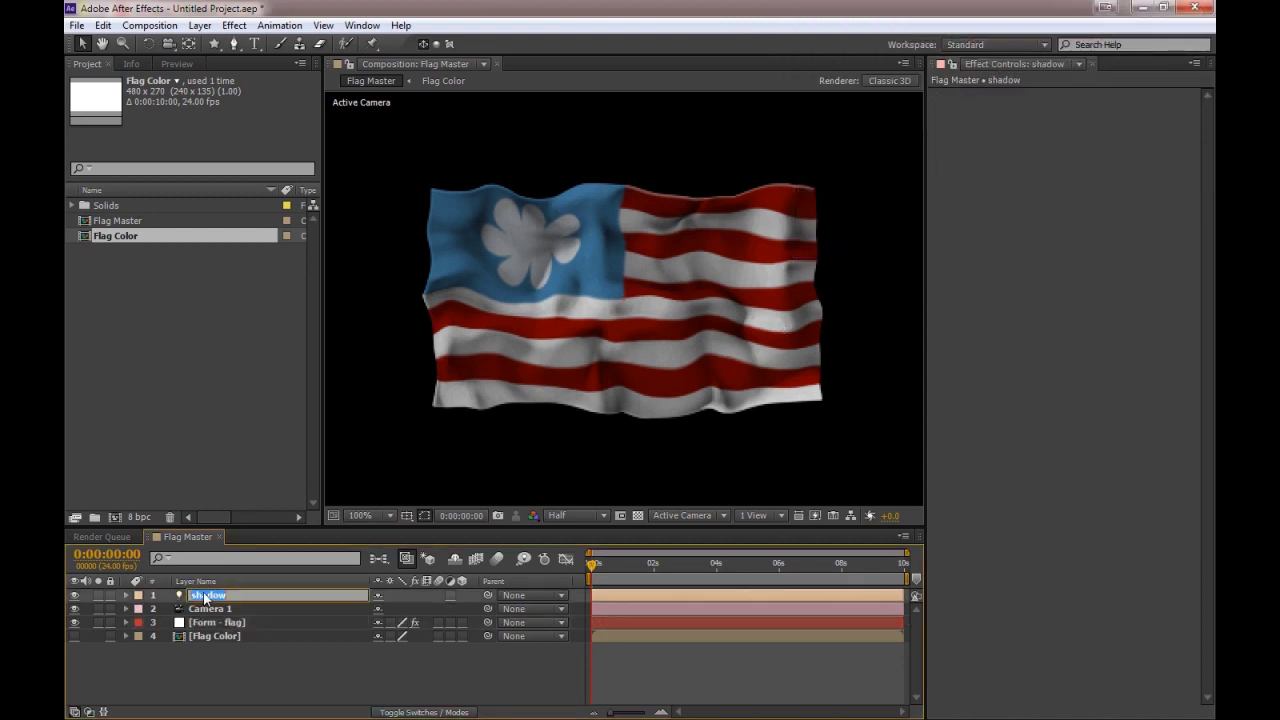
{"action": "type", "text": "Shadow"}
{"action": "key", "text": "Return"}
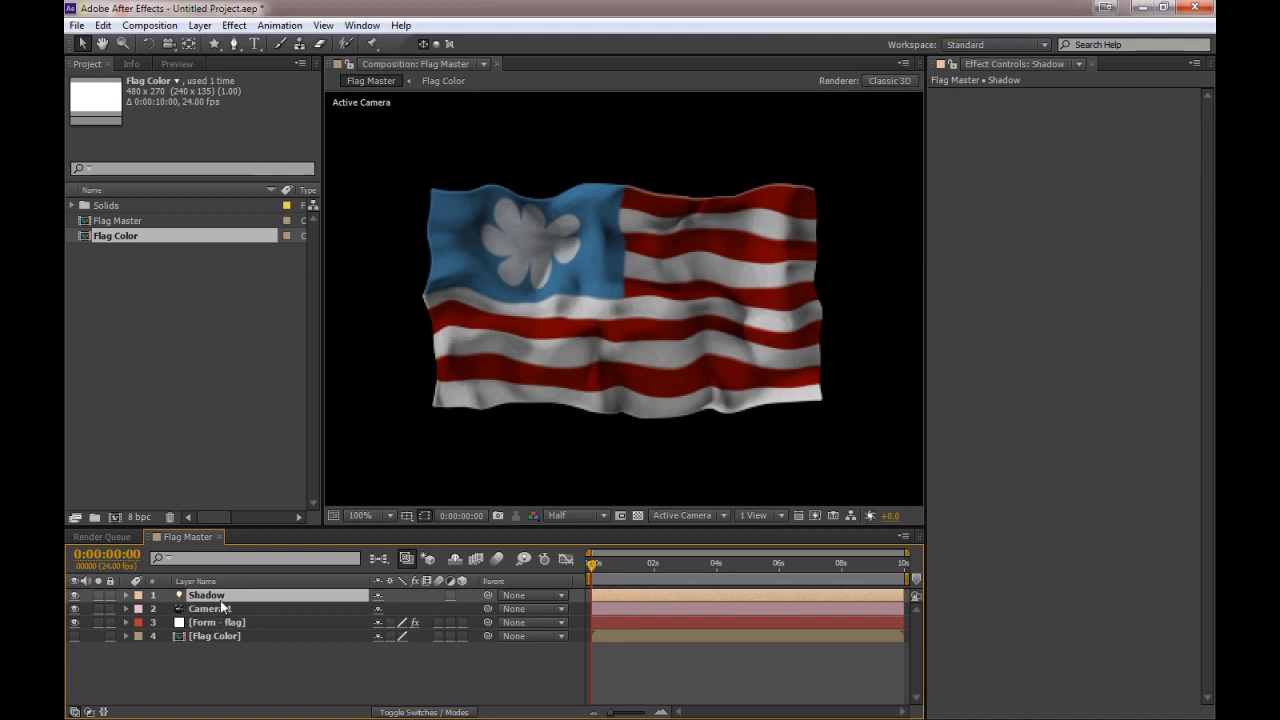
Step: Try the Shadow light at different heights around the flag and place it just above the composition frame
{"action": "key", "text": "comma"}
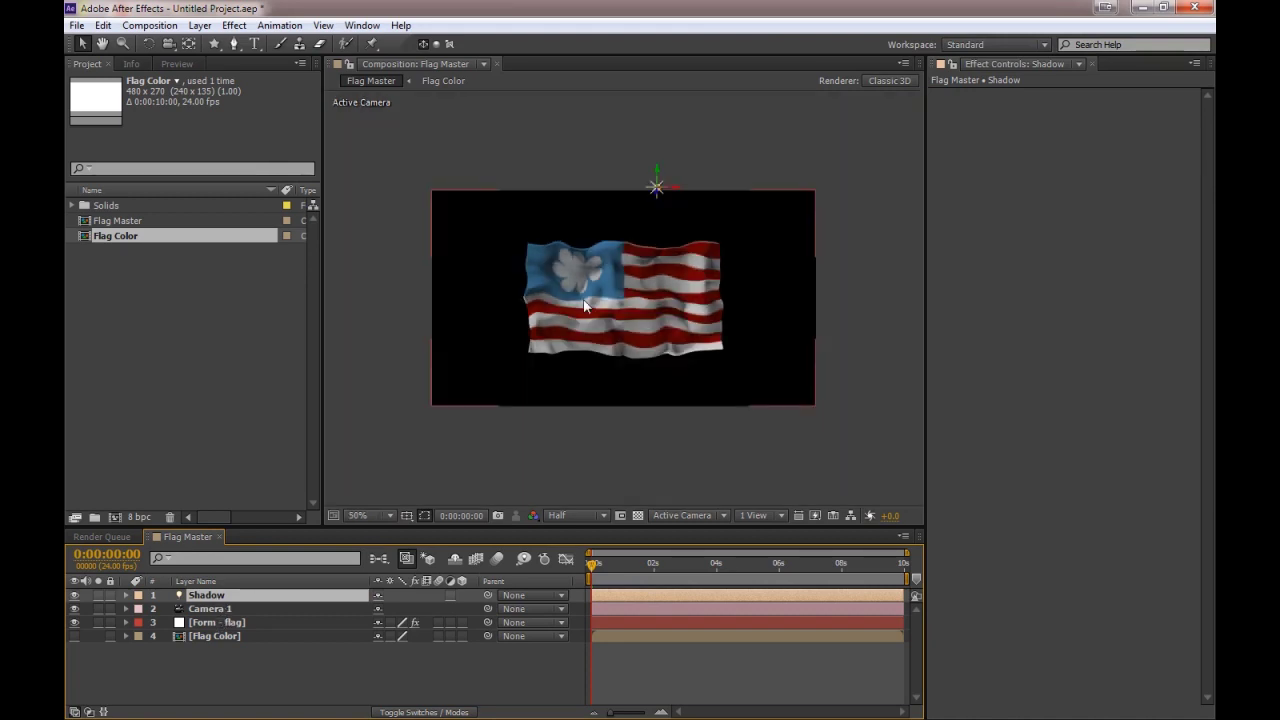
{"action": "left_click_drag", "start_coordinate": [658, 178], "coordinate": [668, 268]}
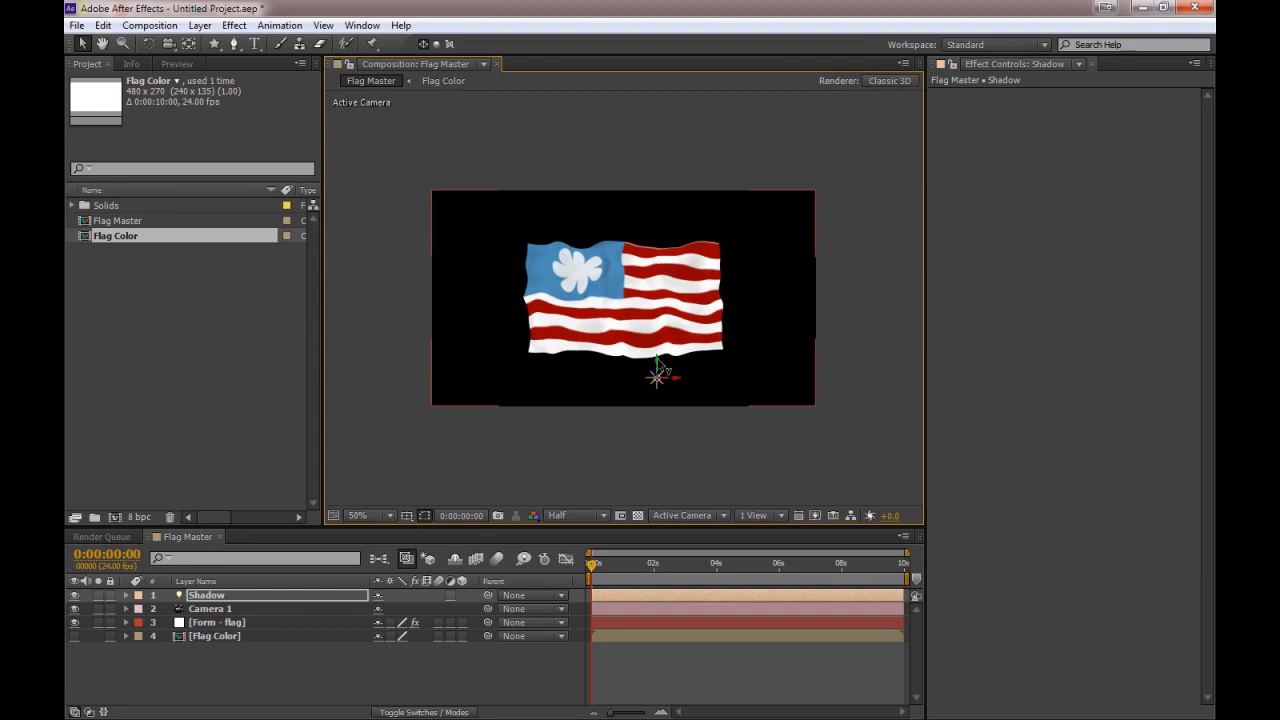
{"action": "left_click_drag", "start_coordinate": [658, 372], "coordinate": [662, 314]}
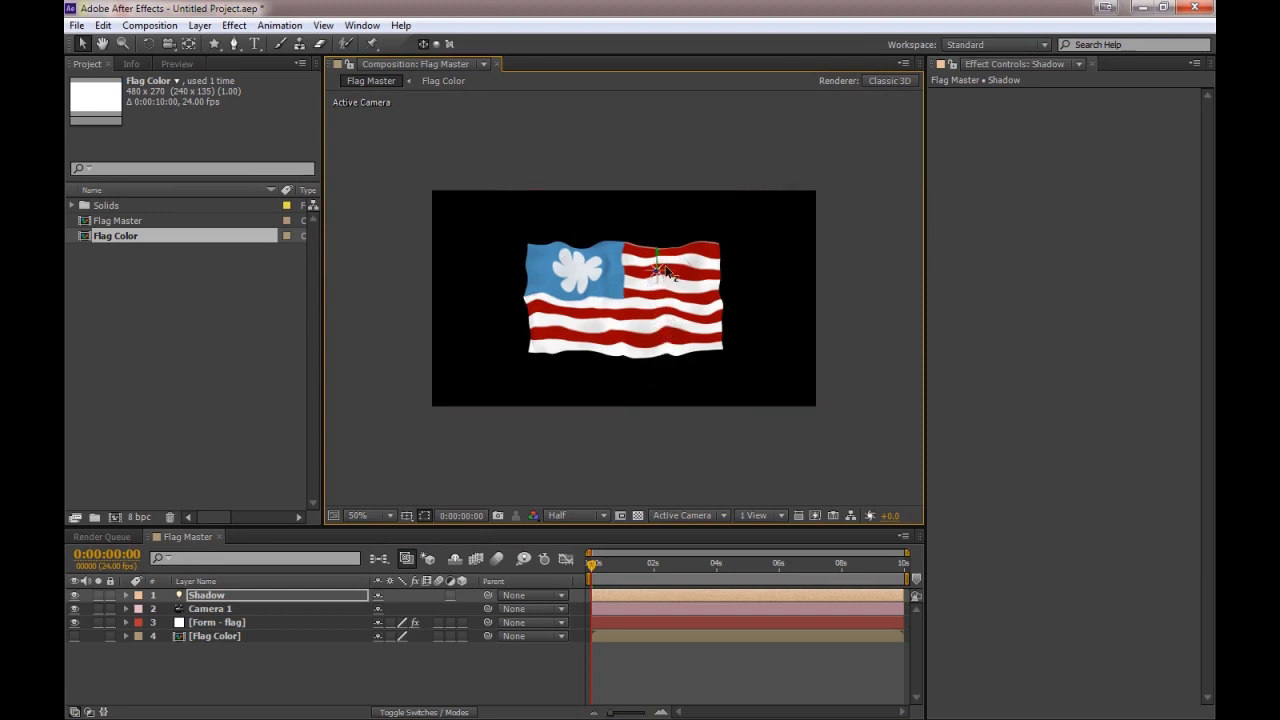
{"action": "left_click_drag", "start_coordinate": [665, 271], "coordinate": [661, 170]}
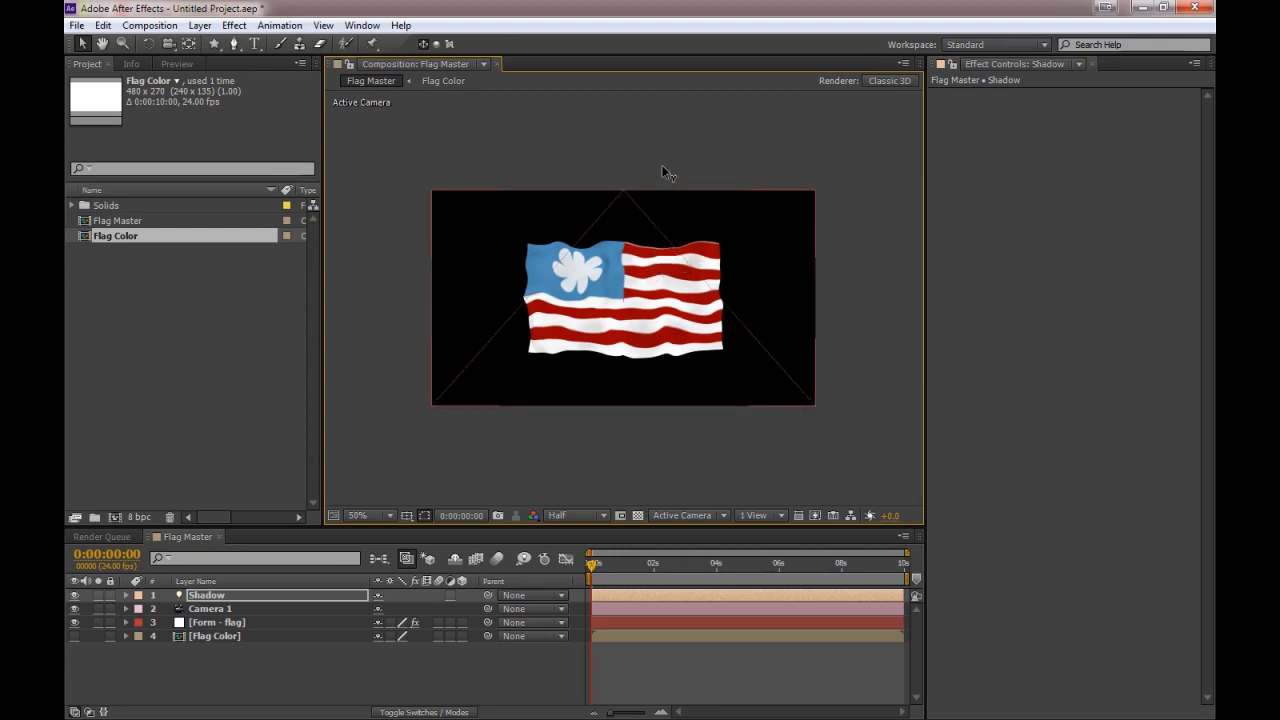
{"action": "left_click_drag", "start_coordinate": [670, 222], "coordinate": [666, 284]}
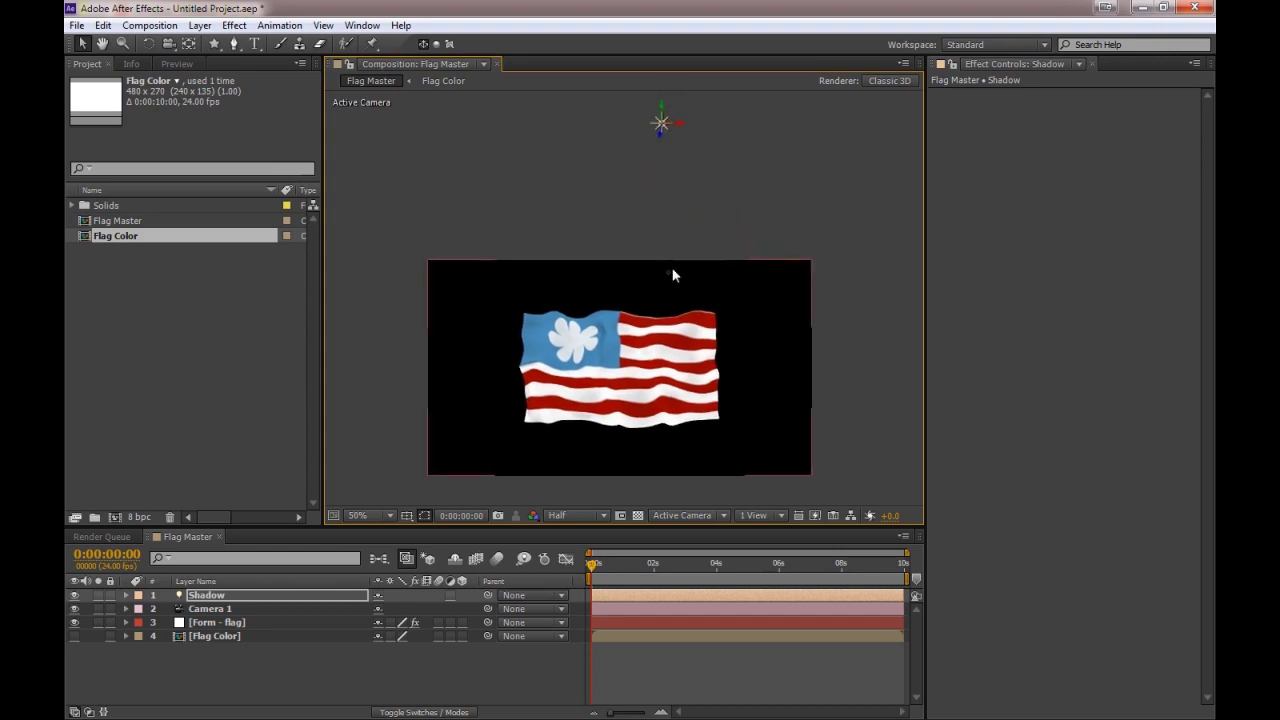
{"action": "mouse_move", "coordinate": [657, 149]}
{"action": "left_mouse_down"}
{"action": "mouse_move", "coordinate": [665, 186]}
{"action": "mouse_move", "coordinate": [646, 274]}
{"action": "left_mouse_up"}
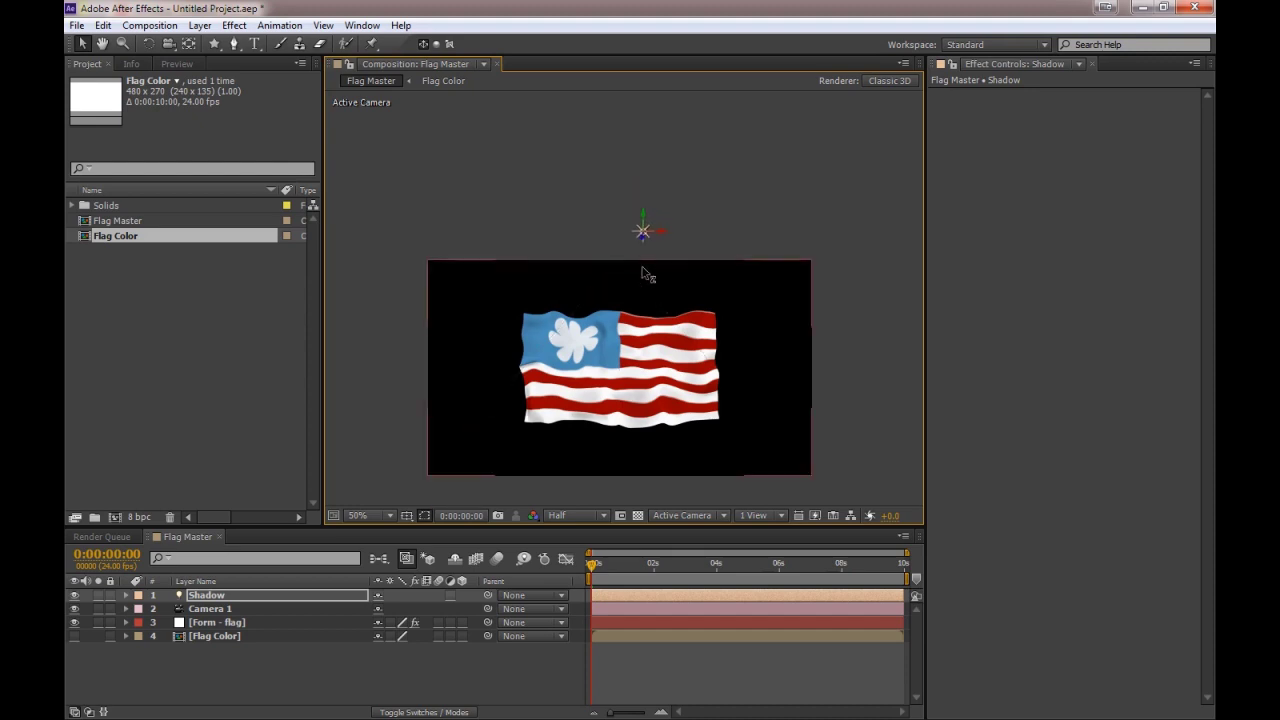
Step: Go to 0:00:02:20 and set the Shadowlet Opacity of the Form - flag layer to 17
{"action": "left_click", "coordinate": [629, 403]}
{"action": "scroll", "coordinate": [629, 403], "scroll_direction": "up", "scroll_amount": 2}
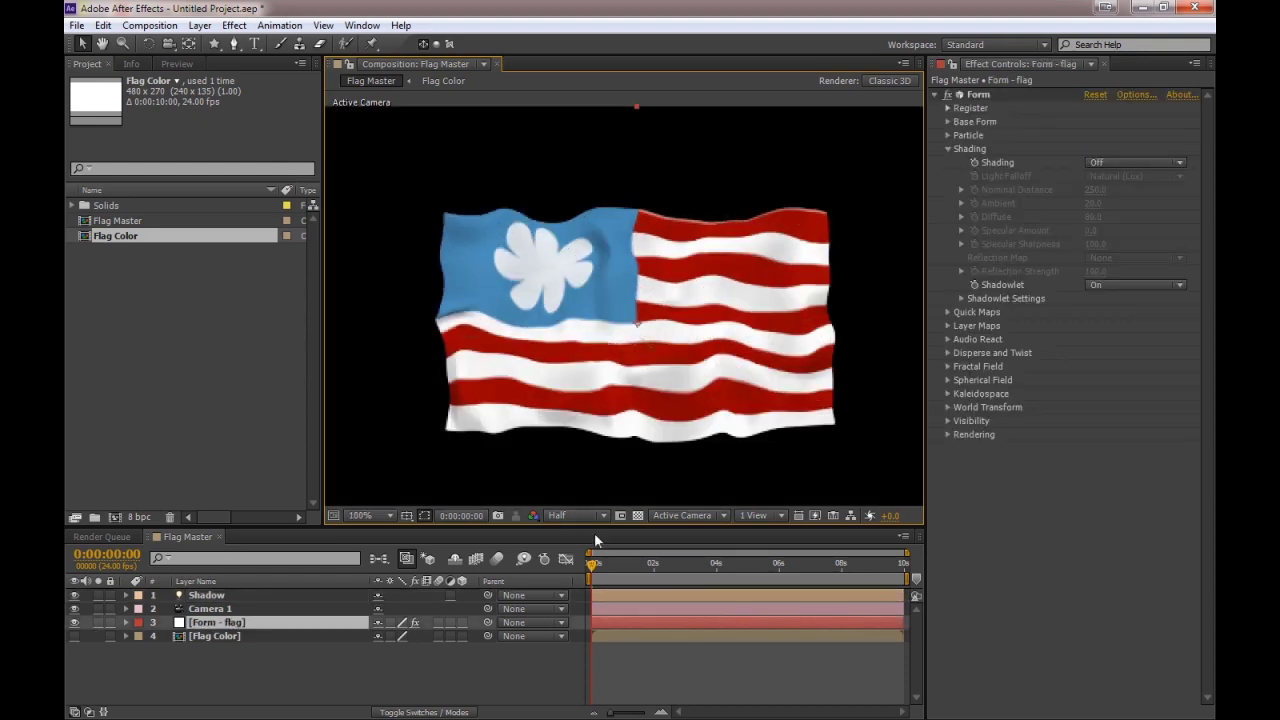
{"action": "left_click_drag", "start_coordinate": [593, 565], "coordinate": [681, 572]}
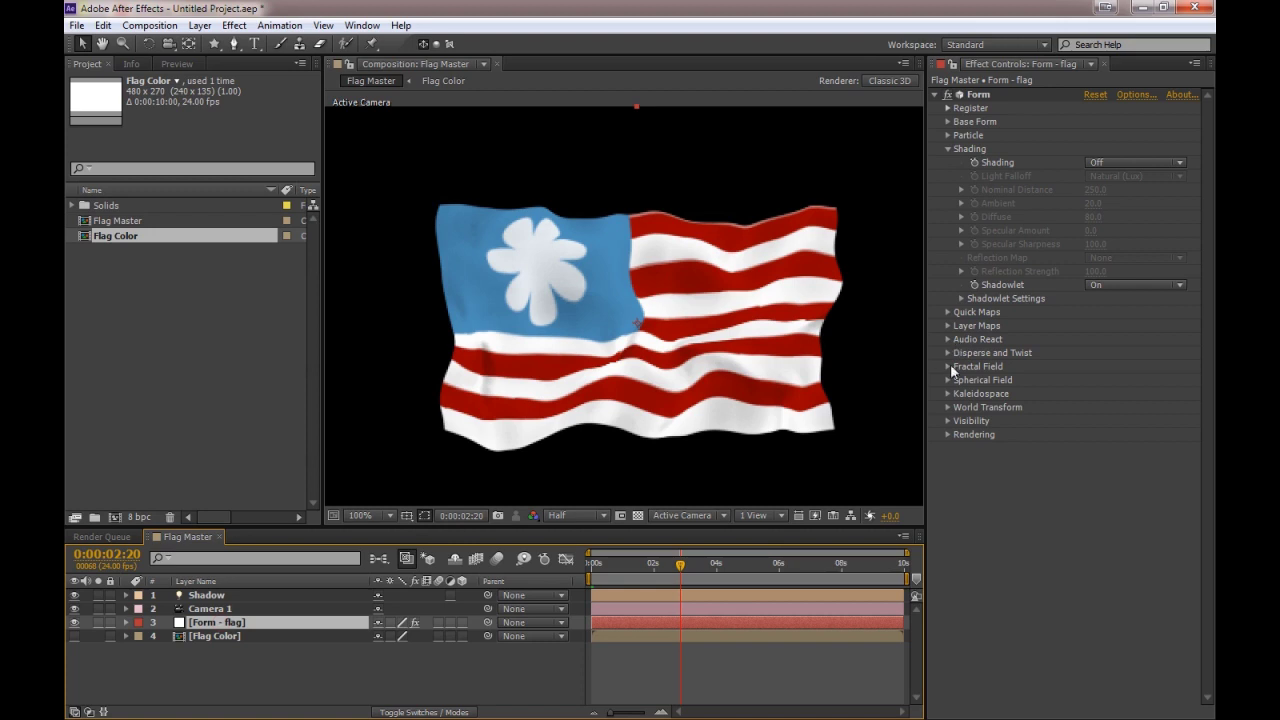
{"action": "left_click", "coordinate": [961, 299]}
{"action": "left_click_drag", "start_coordinate": [1088, 339], "coordinate": [1189, 342]}
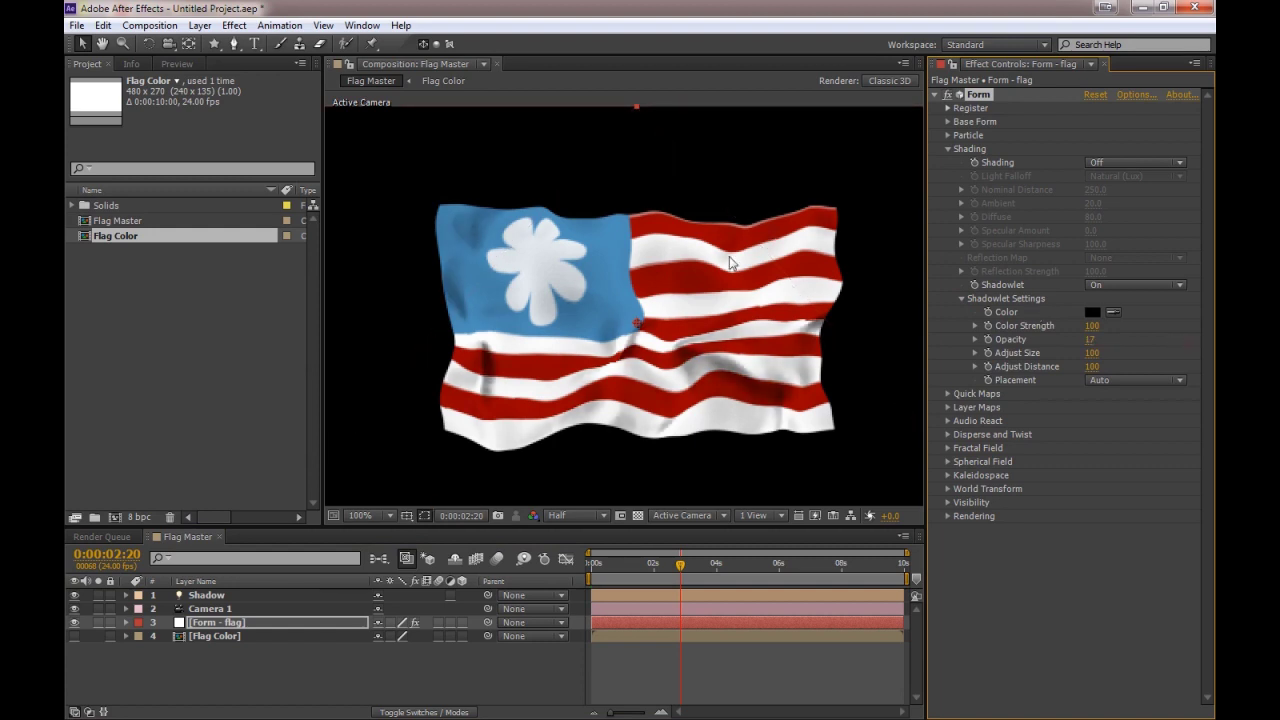
Step: Move the Shadow light farther above the flag, adjust its depth, and preview the shaded animation
{"action": "scroll", "coordinate": [729, 256], "scroll_direction": "down", "scroll_amount": 2}
{"action": "left_click", "coordinate": [654, 176]}
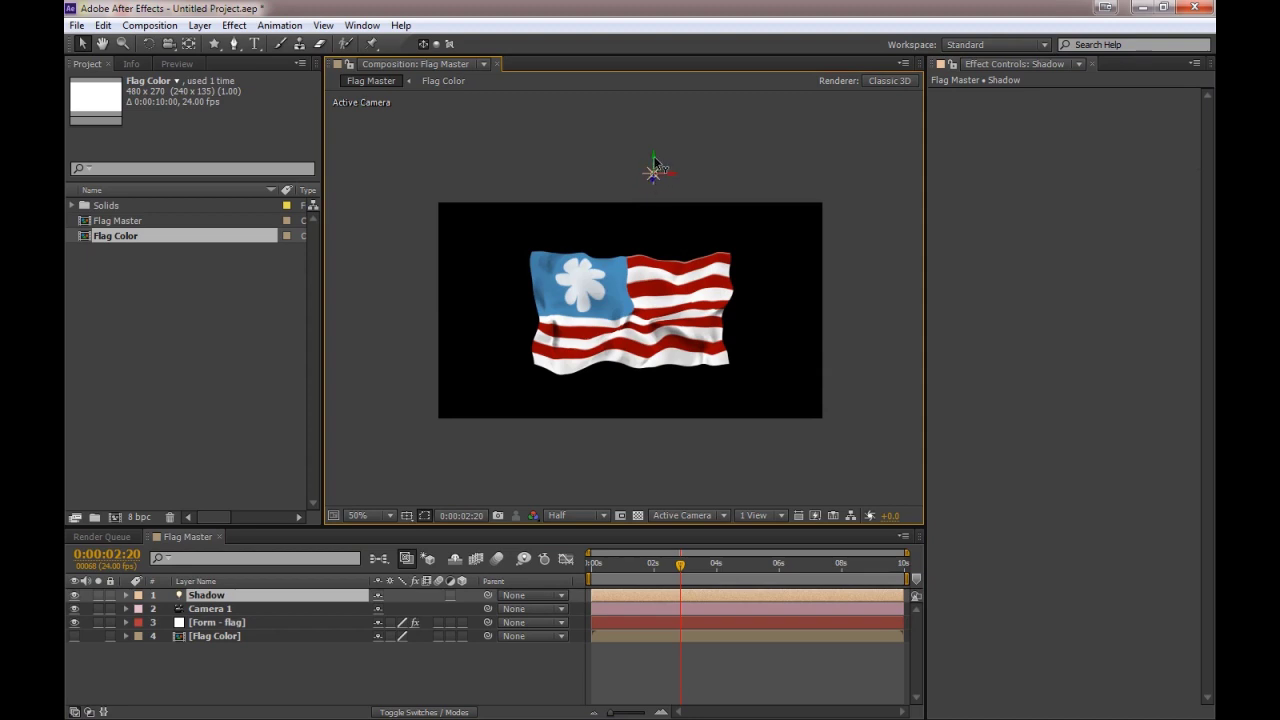
{"action": "left_click_drag", "start_coordinate": [656, 158], "coordinate": [655, 104]}
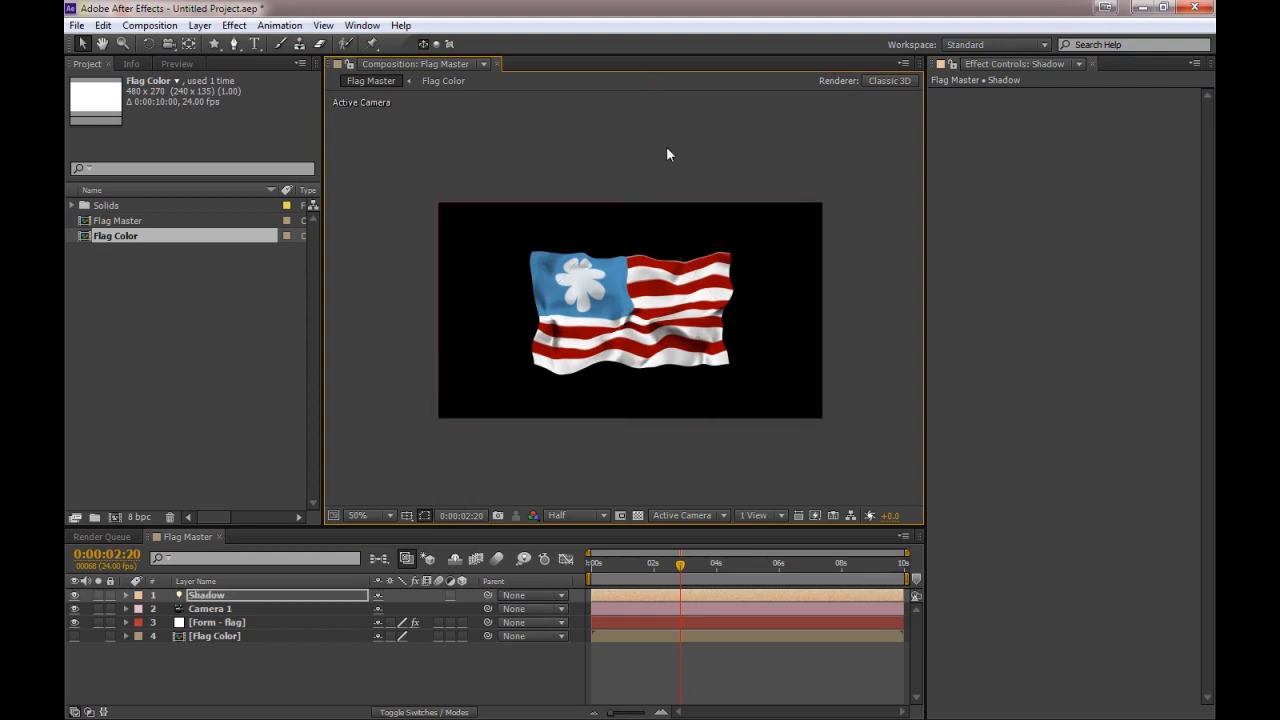
{"action": "scroll", "coordinate": [662, 160], "scroll_direction": "up", "scroll_amount": 5}
{"action": "left_click_drag", "start_coordinate": [645, 172], "coordinate": [643, 103]}
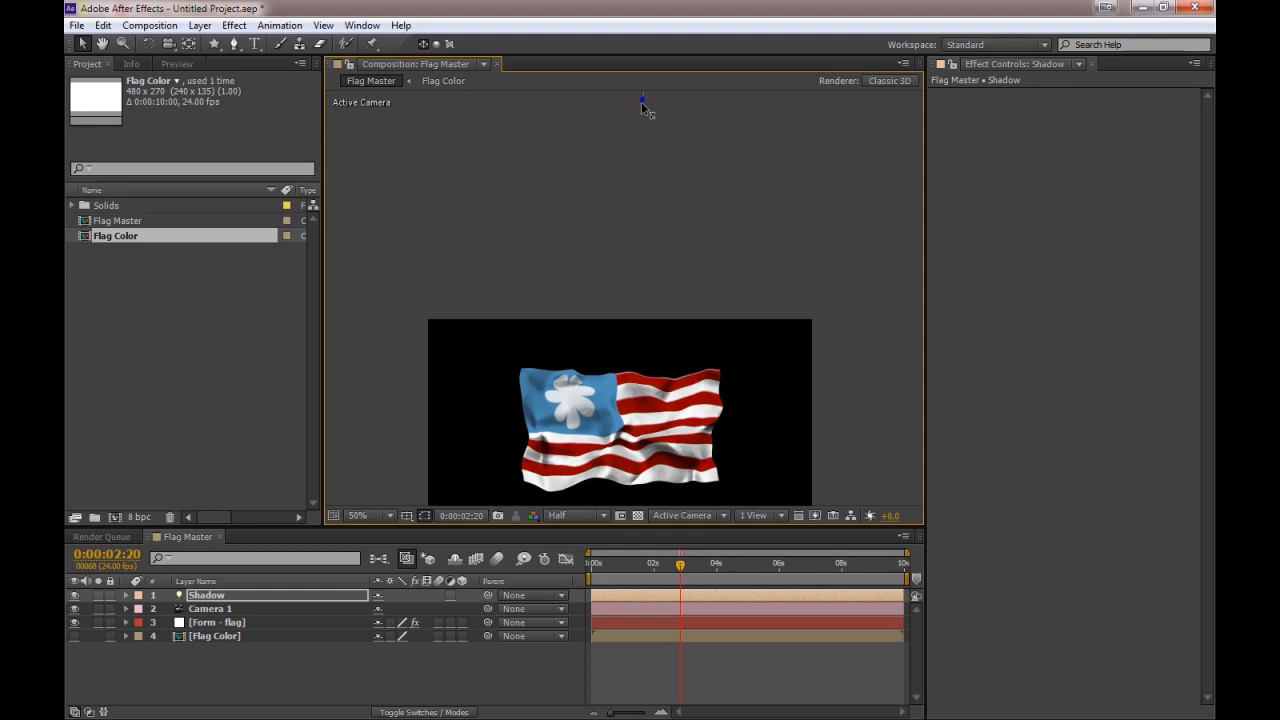
{"action": "left_click_drag", "start_coordinate": [655, 100], "coordinate": [643, 138]}
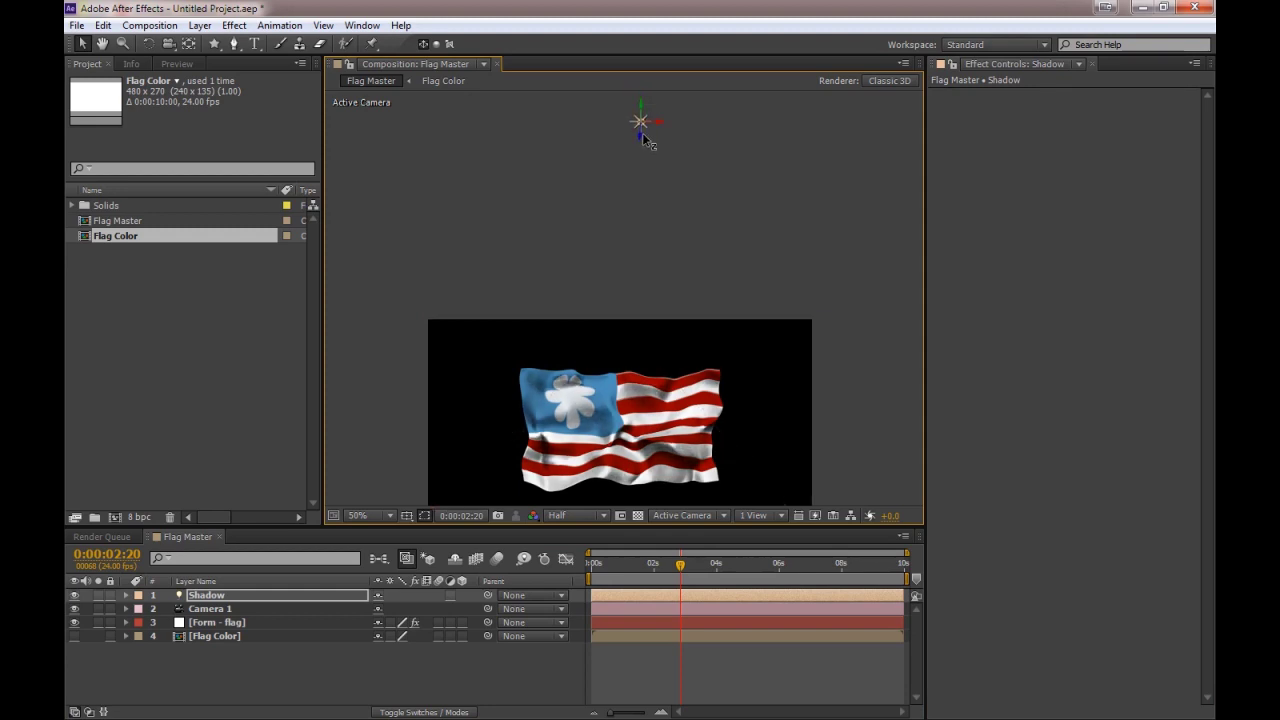
{"action": "left_click_drag", "start_coordinate": [677, 301], "coordinate": [681, 180]}
{"action": "key", "text": "period"}
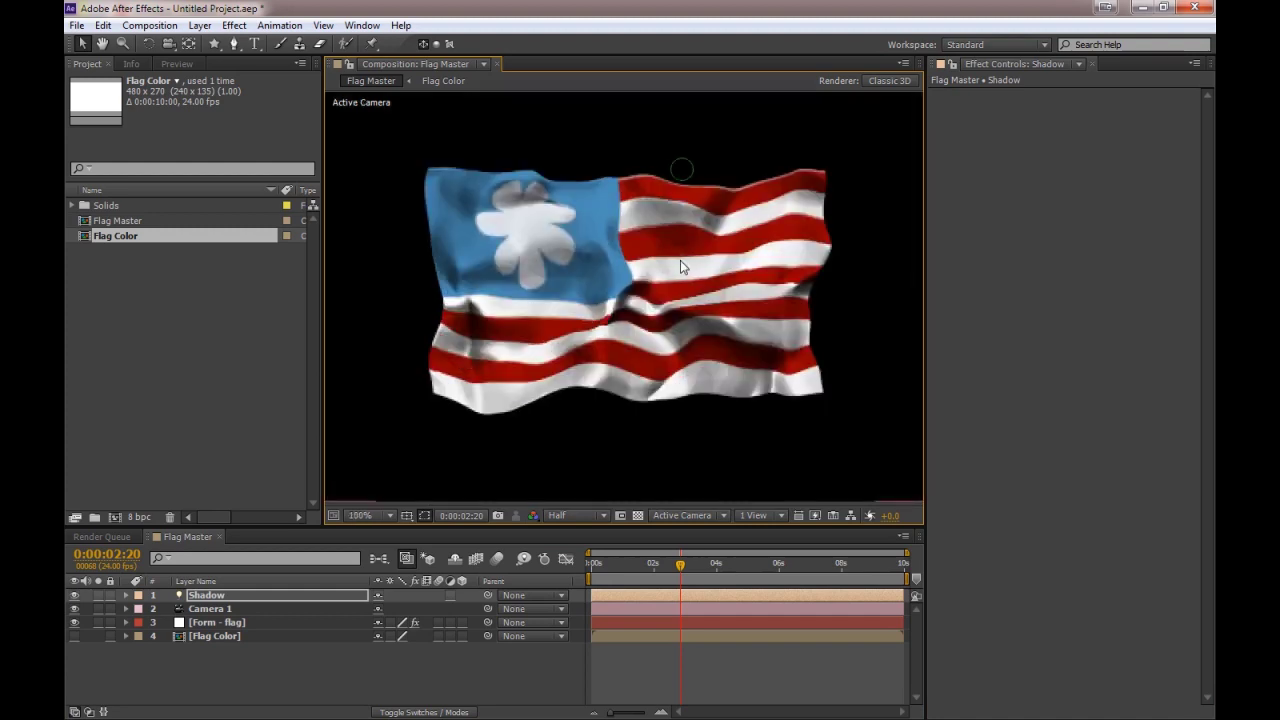
{"action": "mouse_move", "coordinate": [671, 272]}
{"action": "left_mouse_down"}
{"action": "mouse_move", "coordinate": [681, 288]}
{"action": "mouse_move", "coordinate": [677, 269]}
{"action": "left_mouse_up"}
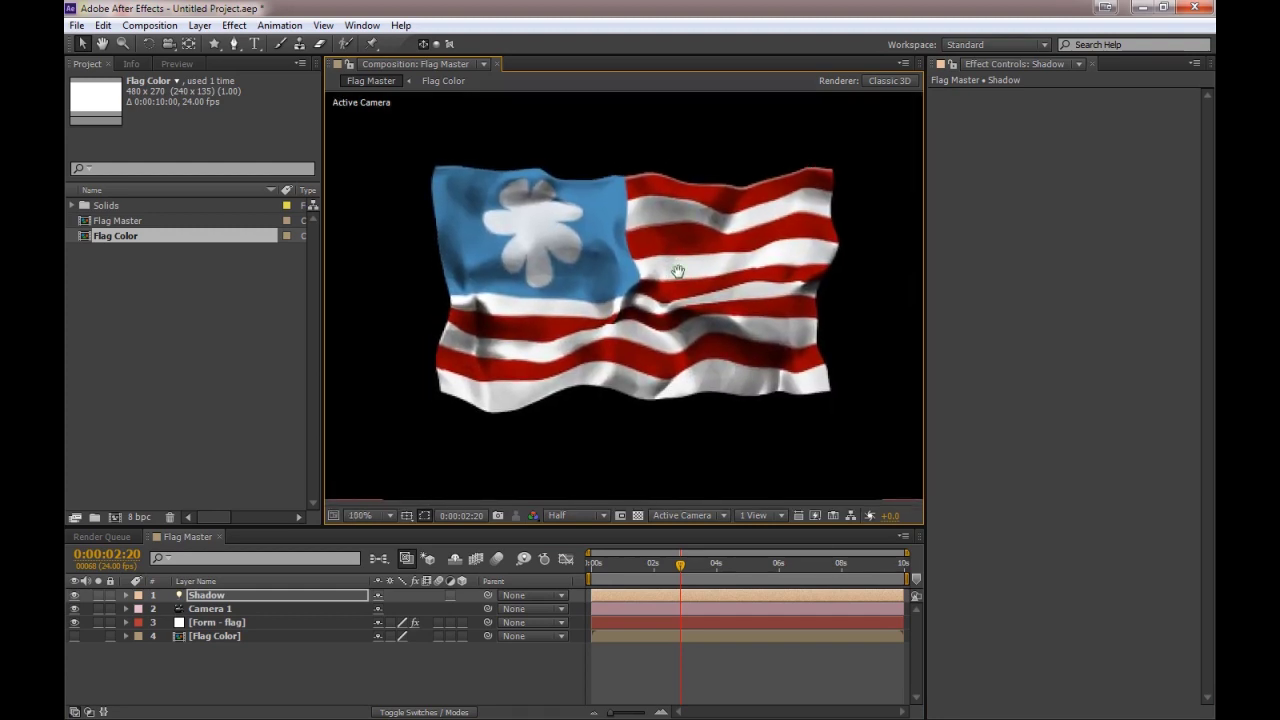
{"action": "key", "text": "KP_0"}
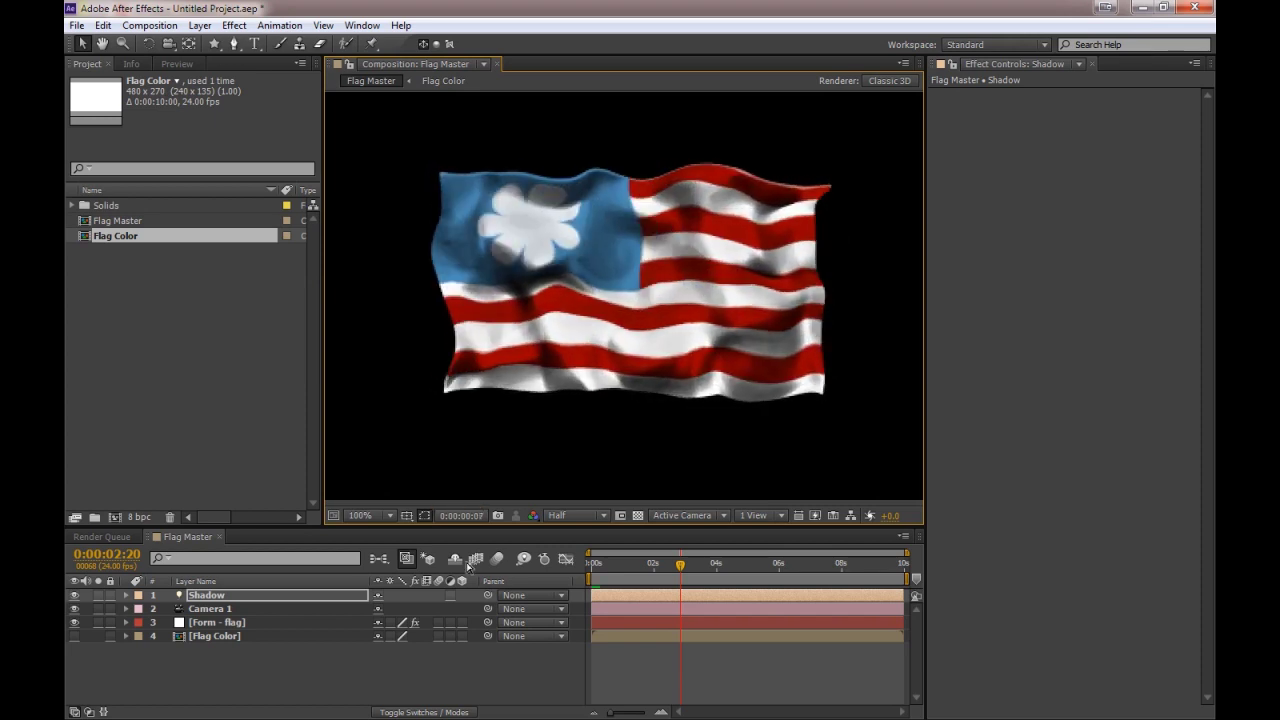
Step: Set the Form - flag layer's Shadowlet Opacity to 5
{"action": "left_click", "coordinate": [226, 621]}
{"action": "left_click", "coordinate": [1091, 340]}
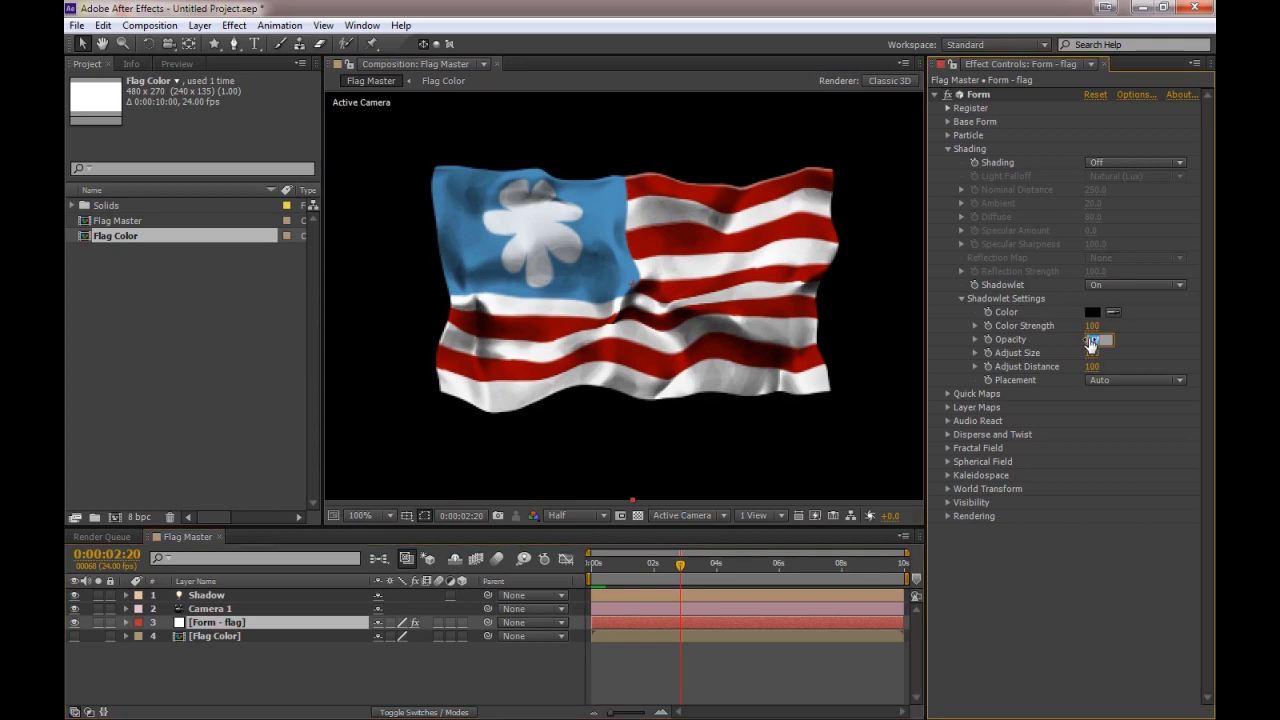
{"action": "type", "text": "5"}
{"action": "key", "text": "Return"}
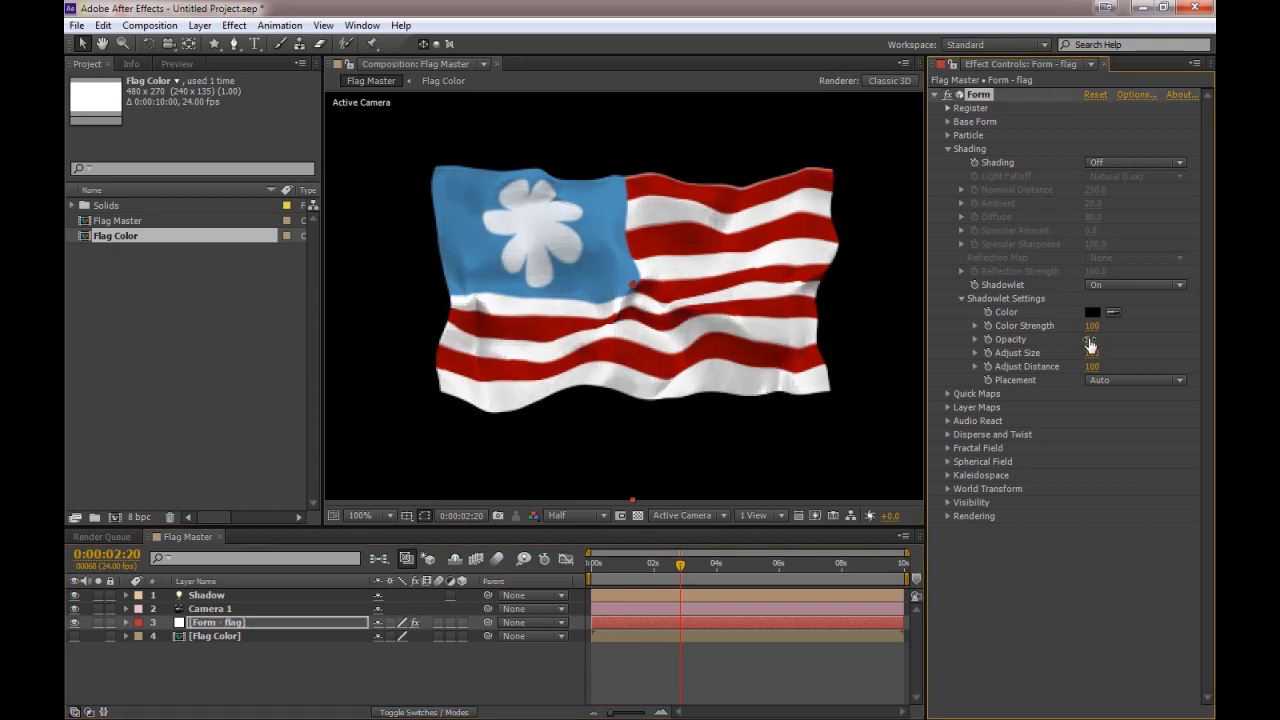
Step: Set the Shadowlet's Adjust Size to 101 and its Opacity to 10, and preview the waving flag
{"action": "left_click_drag", "start_coordinate": [1092, 354], "coordinate": [1078, 356]}
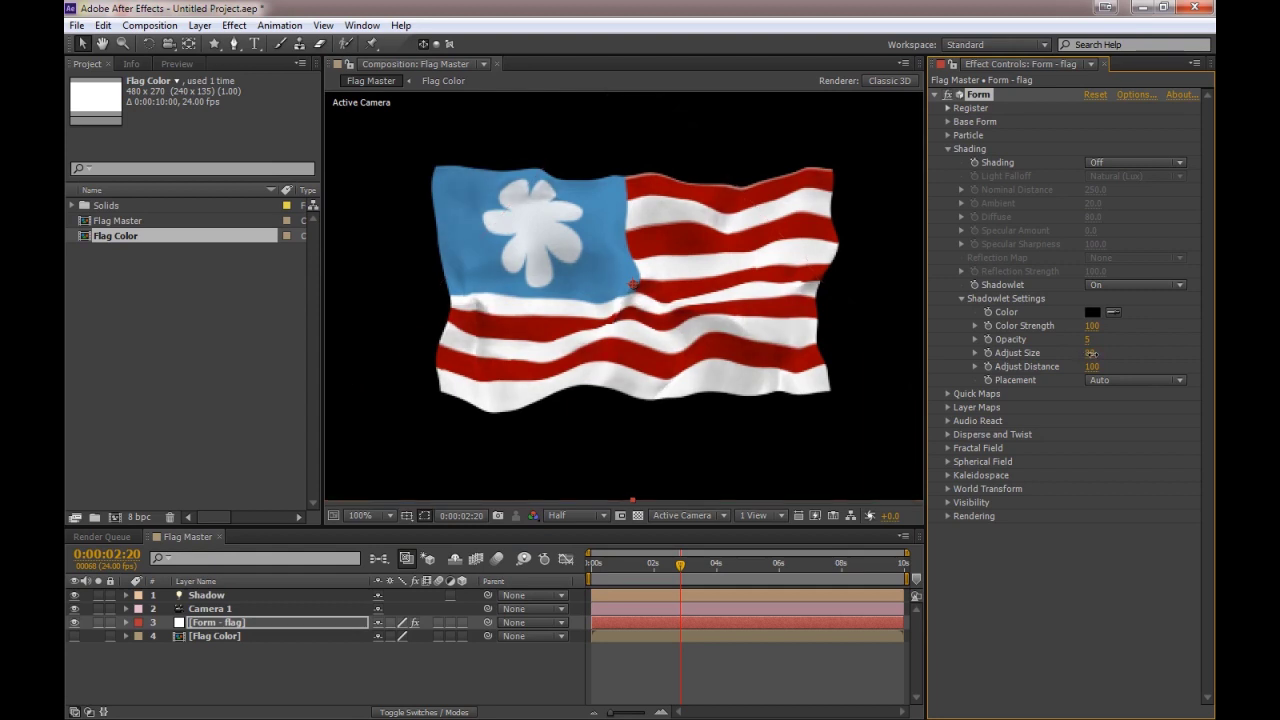
{"action": "left_click", "coordinate": [1089, 340]}
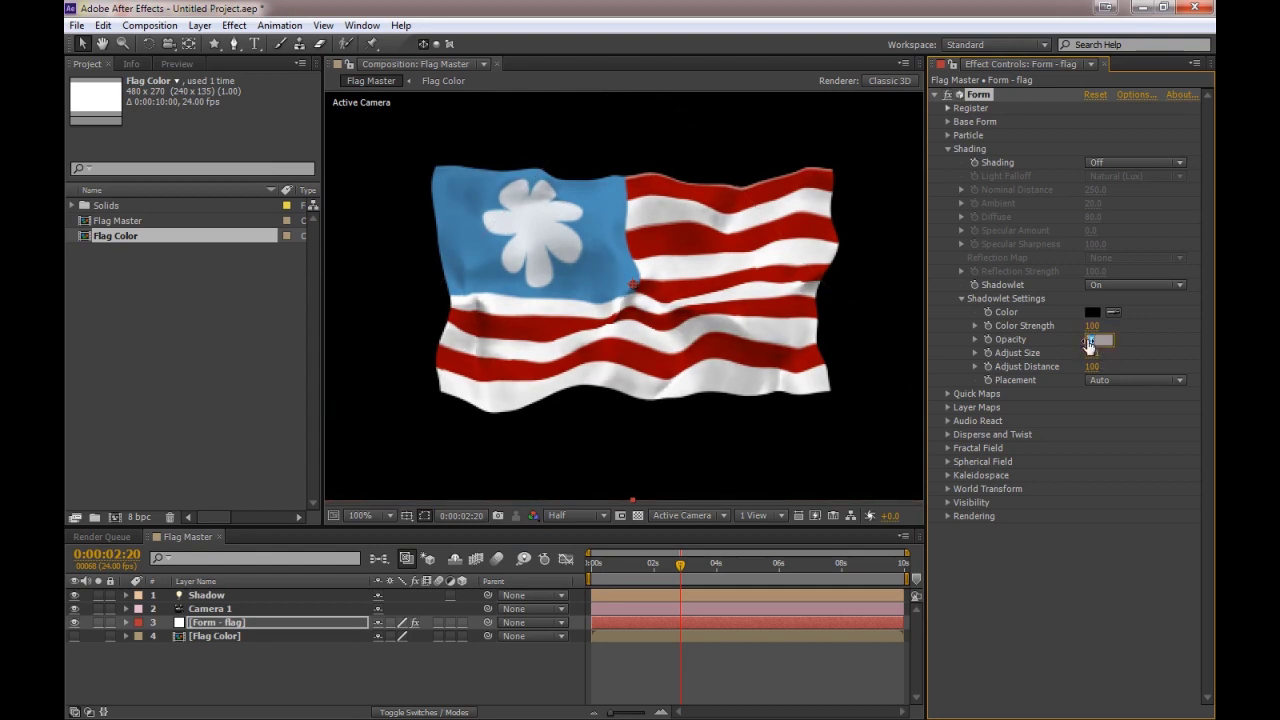
{"action": "type", "text": "40"}
{"action": "key", "text": "Return"}
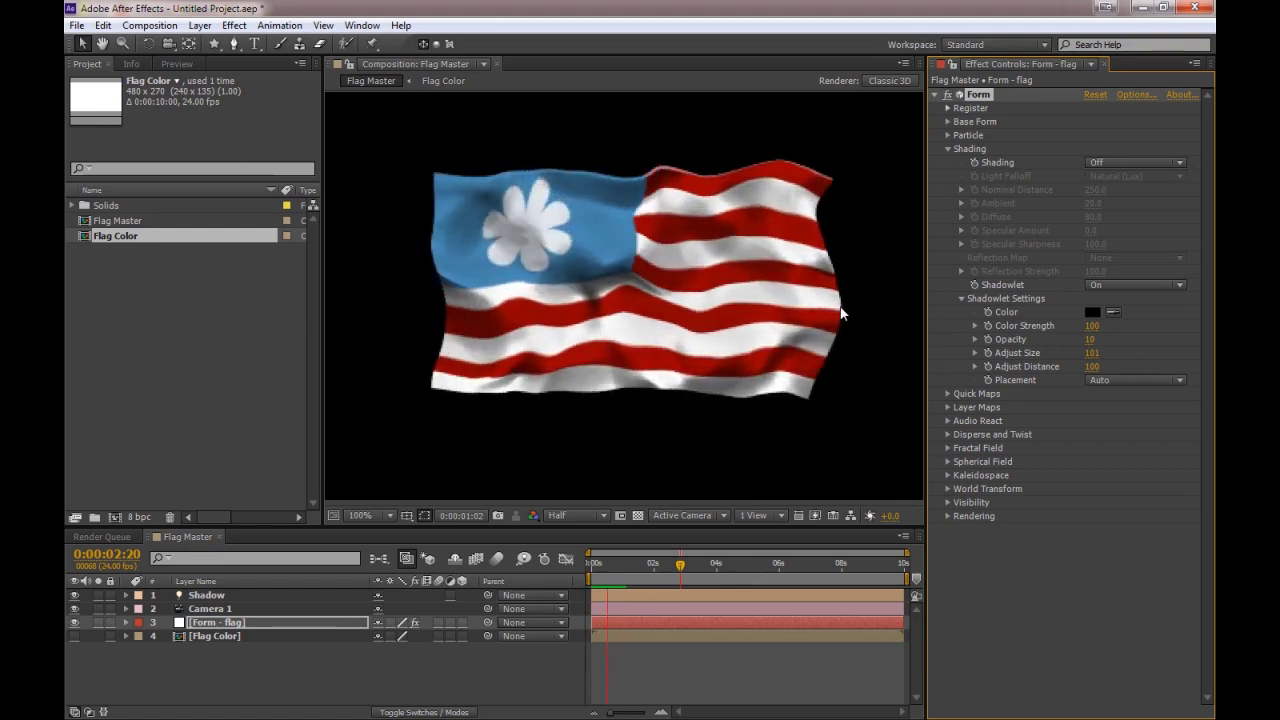
{"action": "key", "text": "space"}
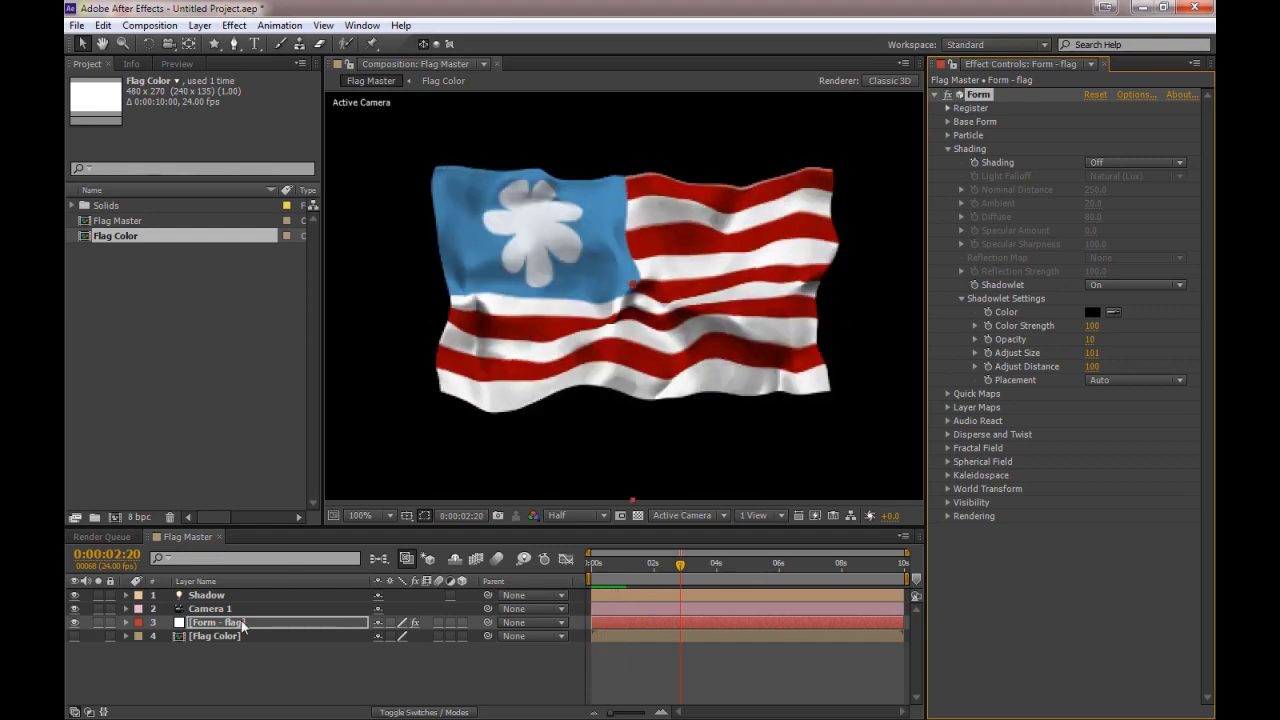
Step: Create a white solid named Flagpole in Flag Master, 30 px wide and 400 px high
{"action": "left_click", "coordinate": [186, 338]}
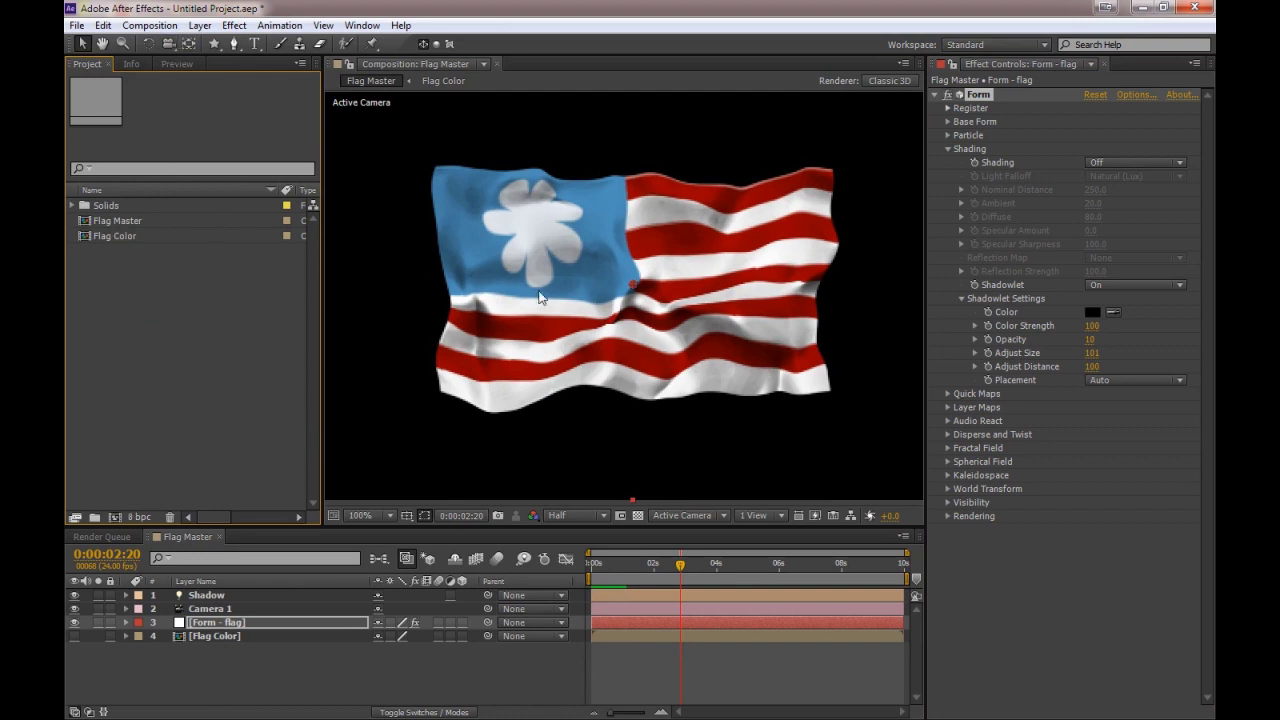
{"action": "left_click", "coordinate": [388, 701]}
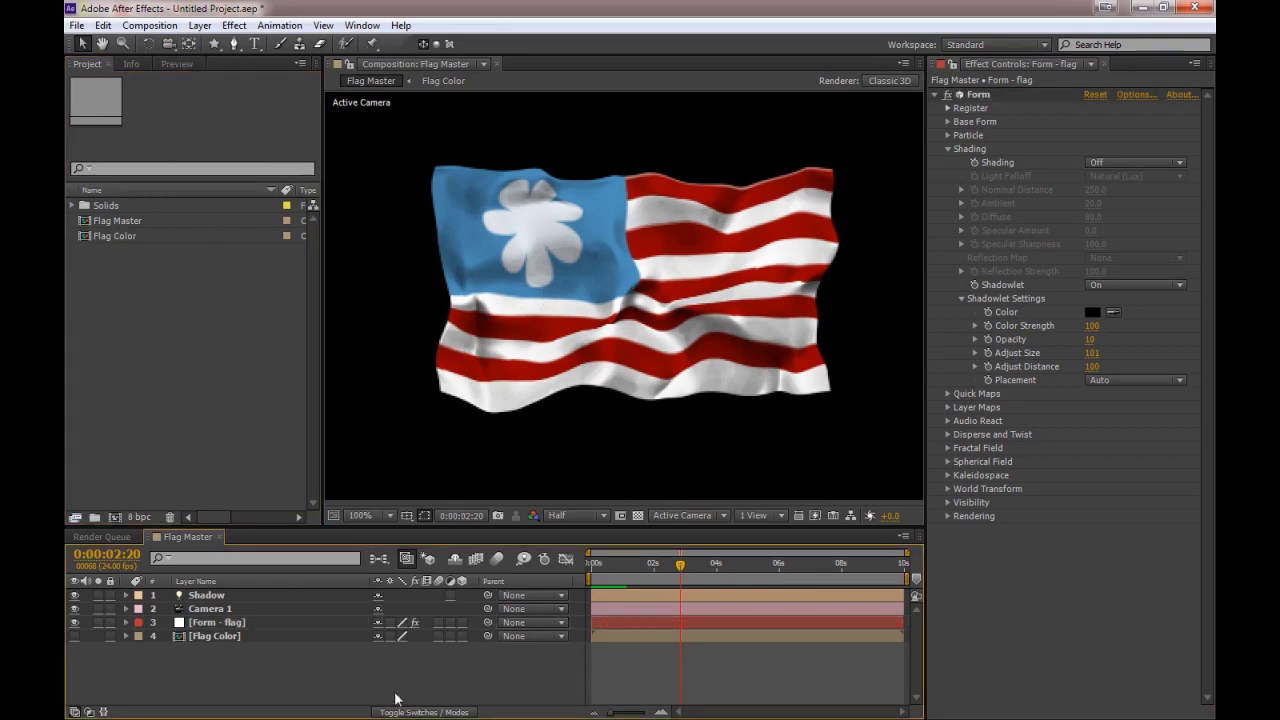
{"action": "key", "text": "ctrl+y"}
{"action": "key", "text": "Tab"}
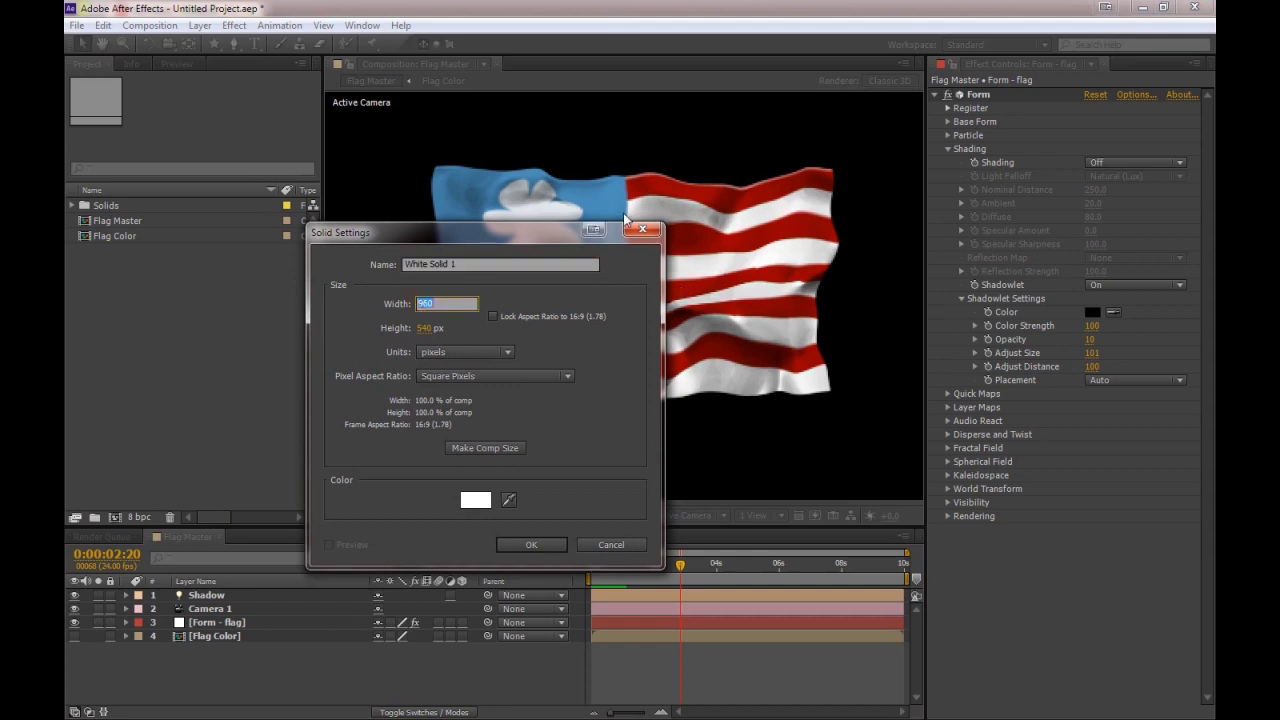
{"action": "type", "text": "30"}
{"action": "key", "text": "Tab"}
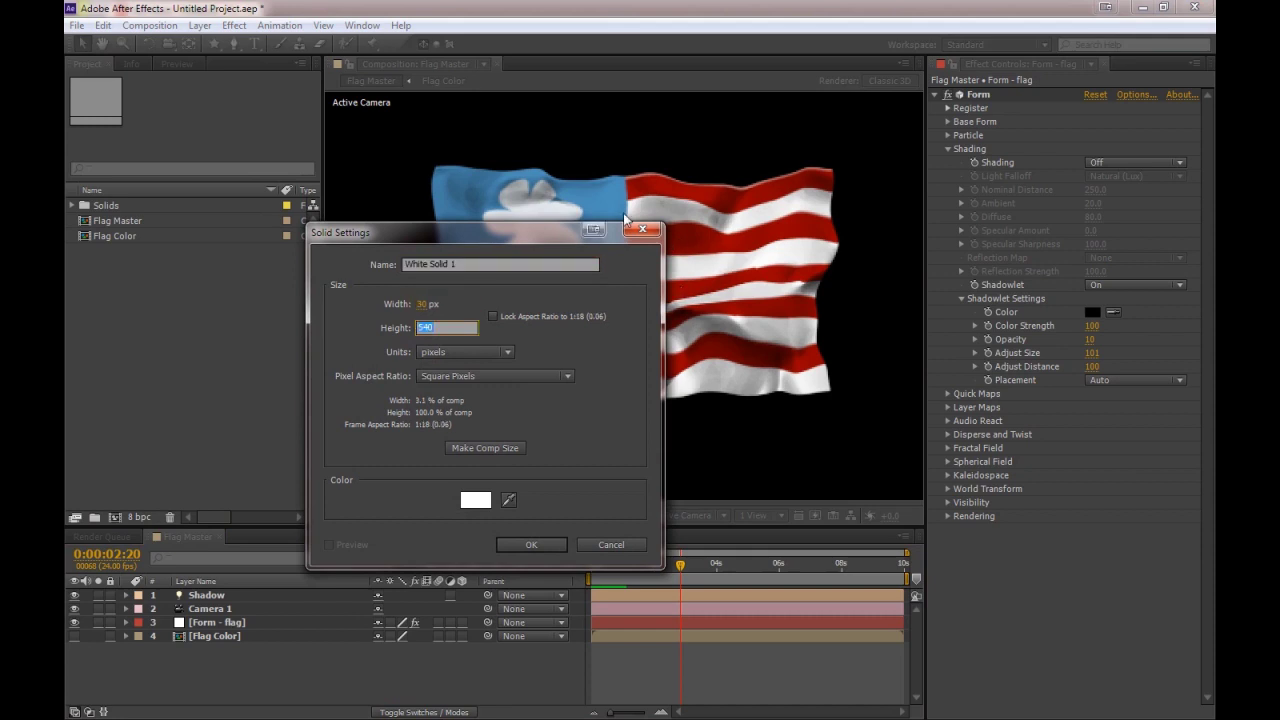
{"action": "type", "text": "400"}
{"action": "left_click", "coordinate": [452, 266]}
{"action": "type", "text": "Flagp"}
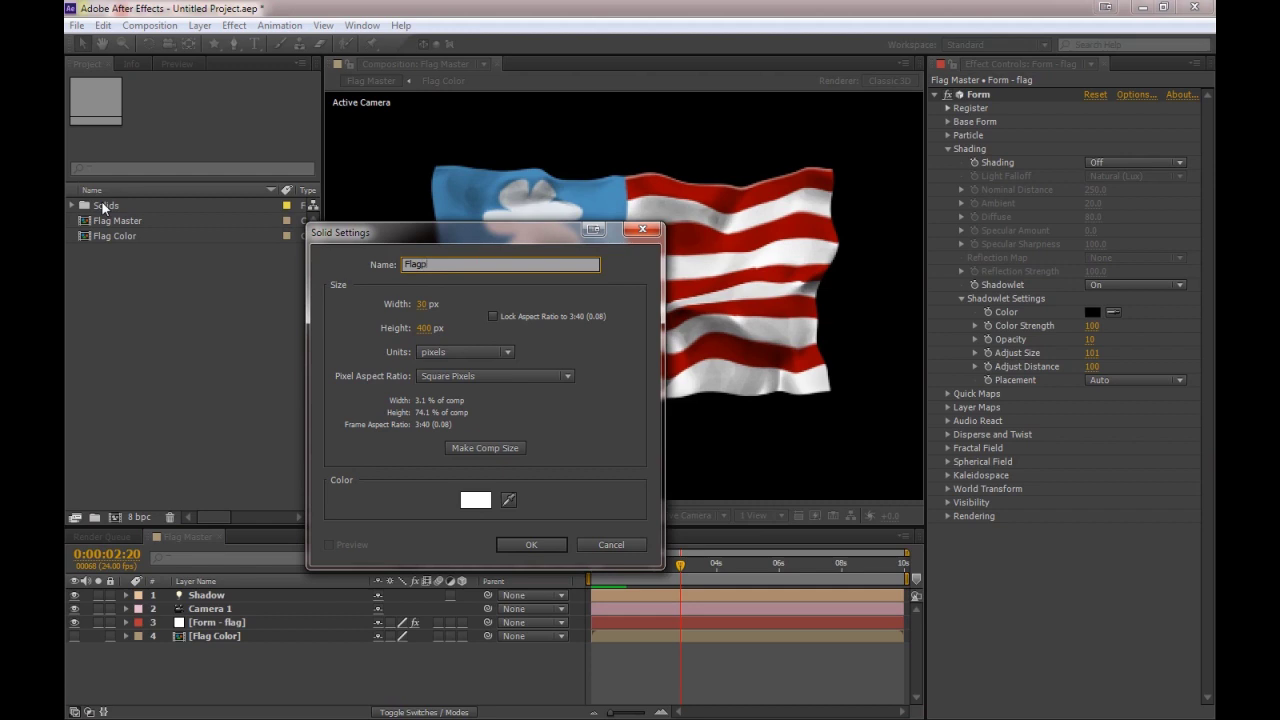
{"action": "type", "text": "ole"}
{"action": "key", "text": "Return"}
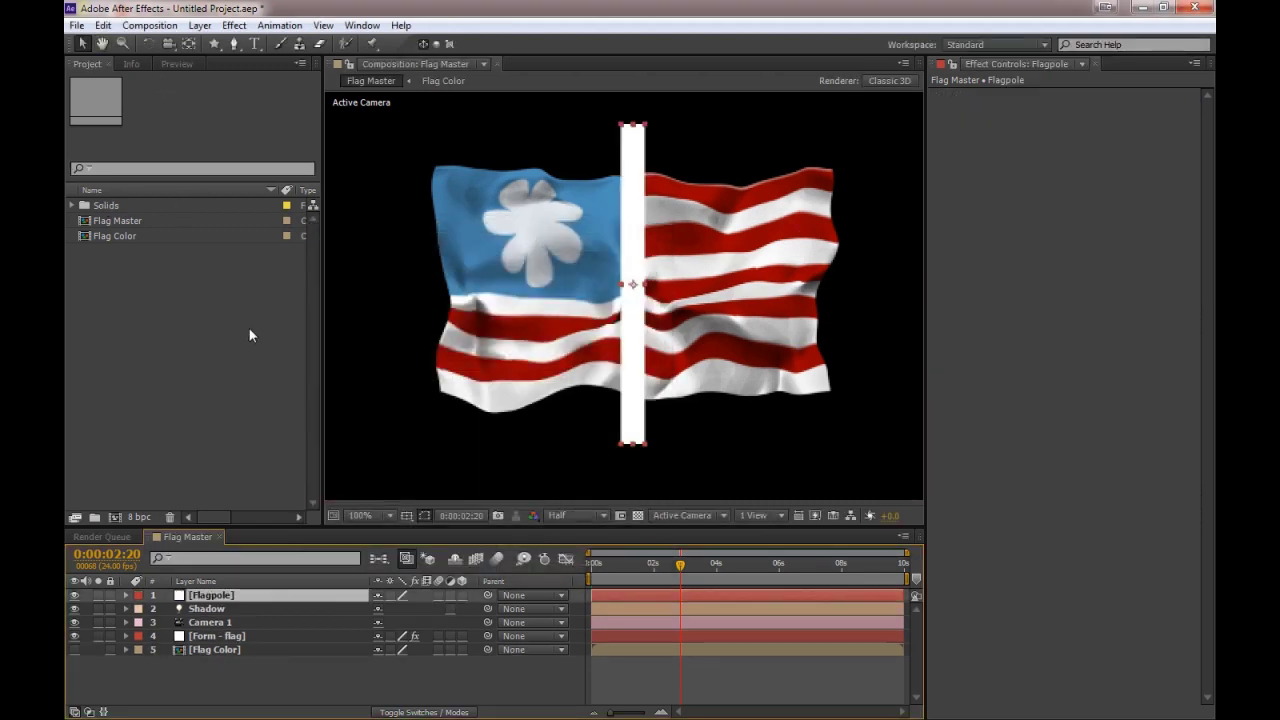
Step: Resize the Flagpole solid to 20 by 480 px and place it along the flag's left edge, its top level with the flag
{"action": "key", "text": "ctrl+shift+y"}
{"action": "left_click", "coordinate": [323, 210]}
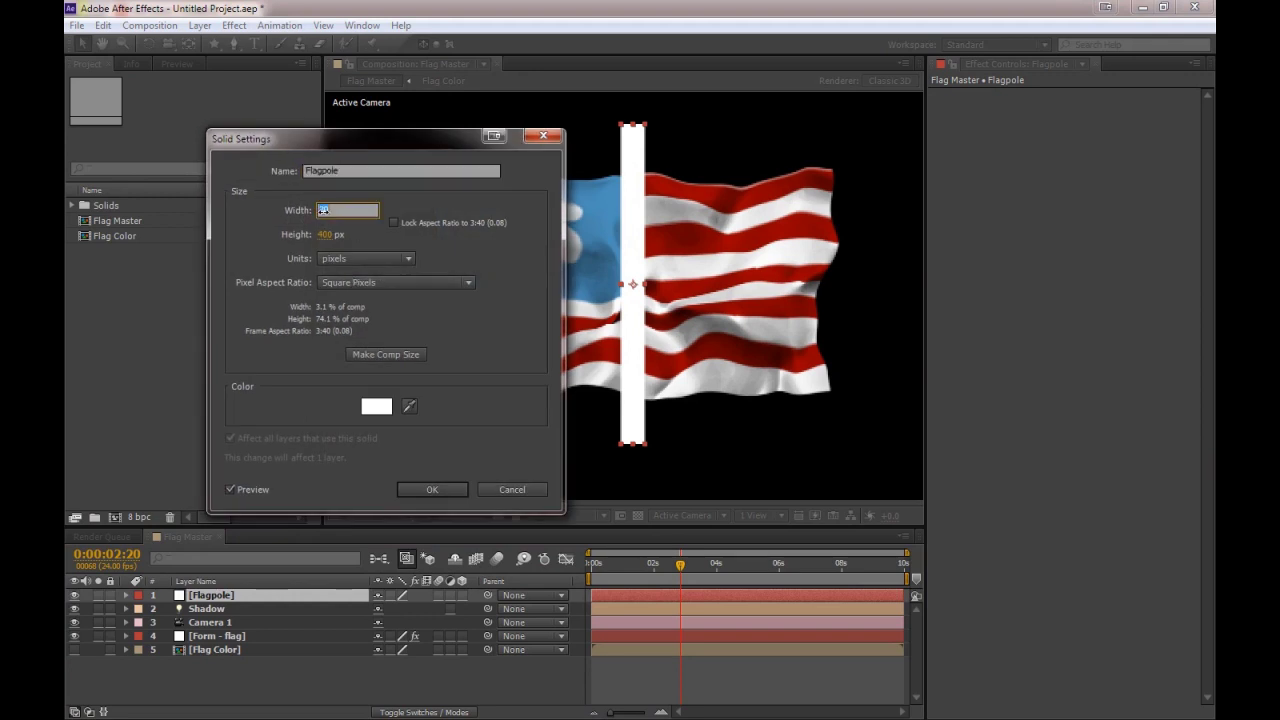
{"action": "type", "text": "20"}
{"action": "key", "text": "Tab"}
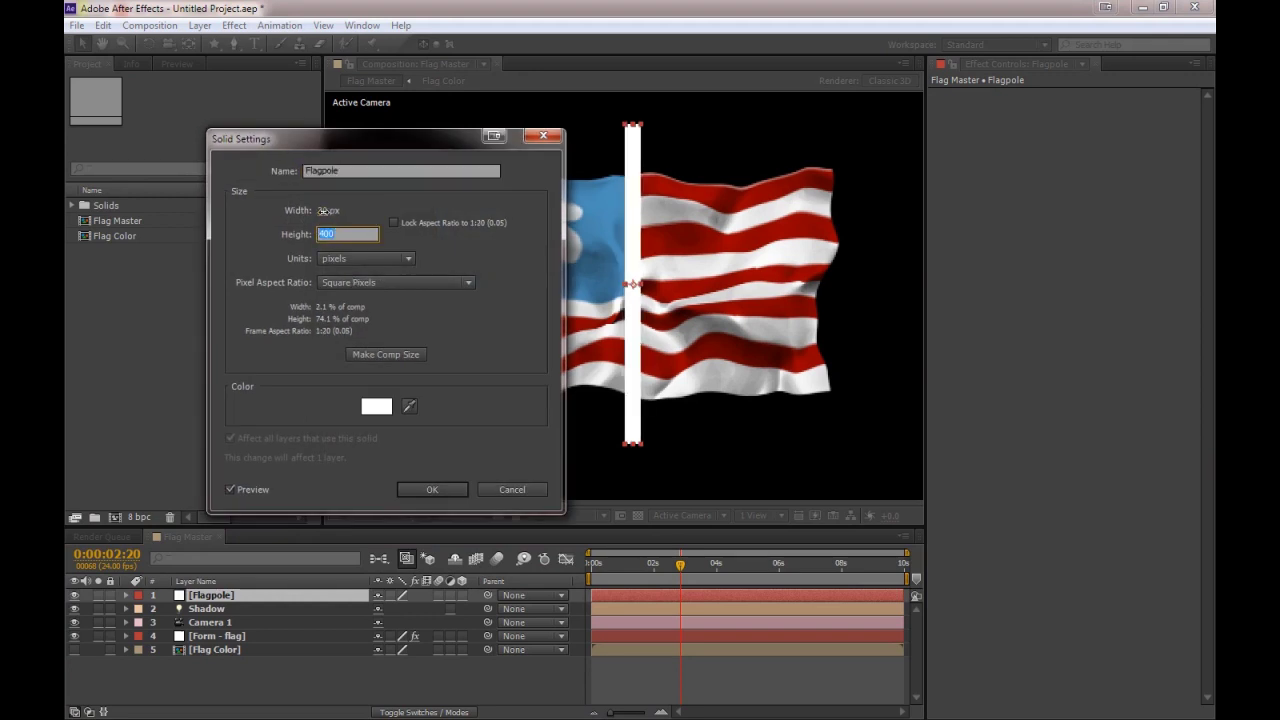
{"action": "type", "text": "480"}
{"action": "key", "text": "Return"}
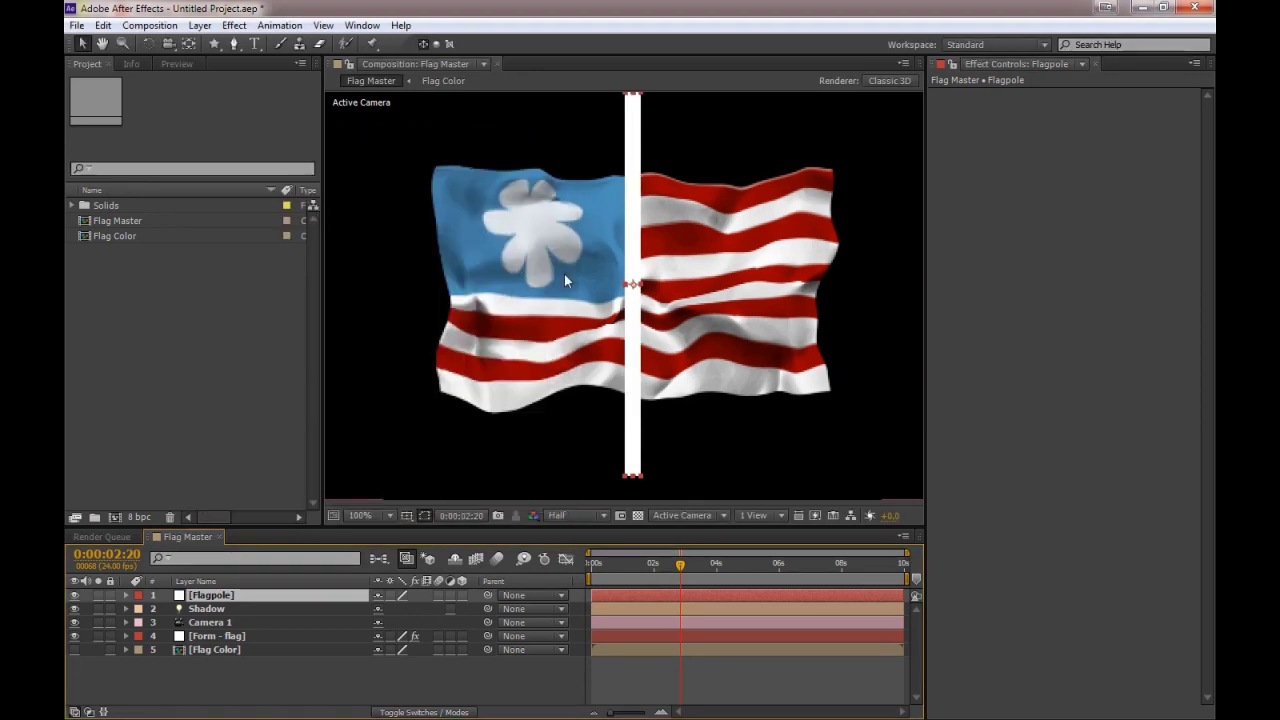
{"action": "left_click_drag", "start_coordinate": [633, 190], "coordinate": [434, 261]}
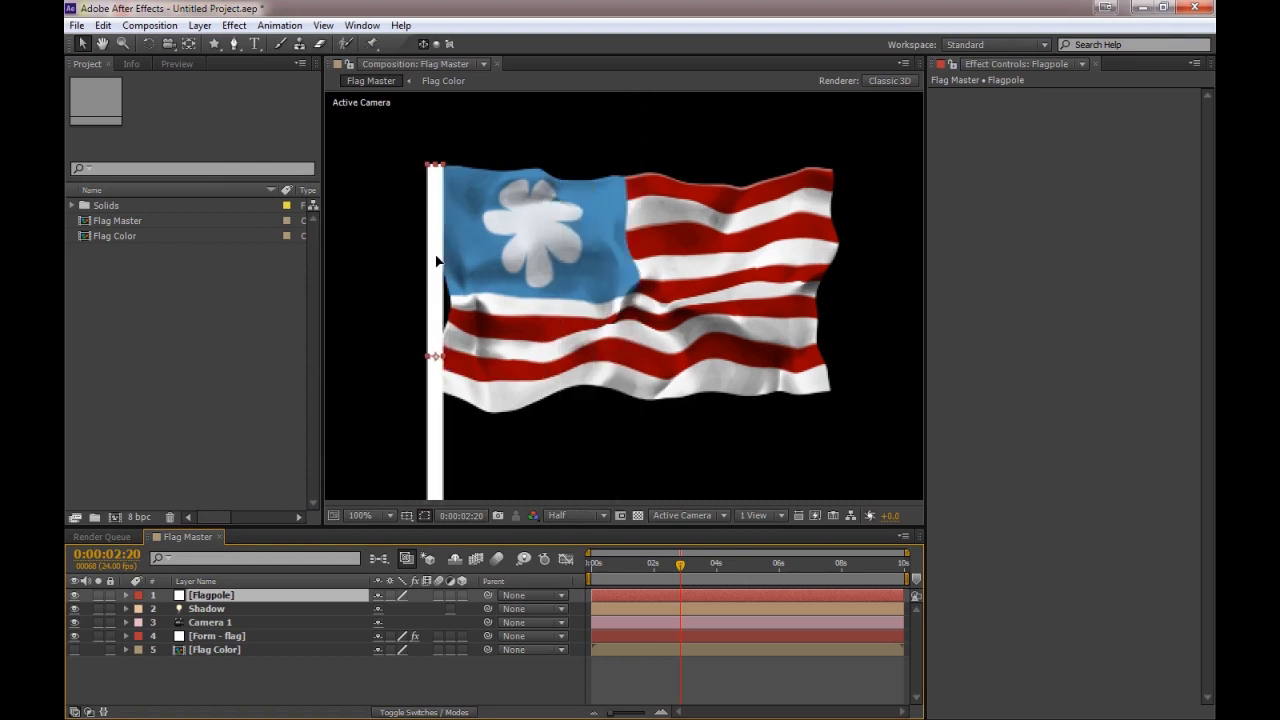
Step: Add a Gradient Overlay layer style to the Flagpole layer
{"action": "left_click", "coordinate": [246, 600]}
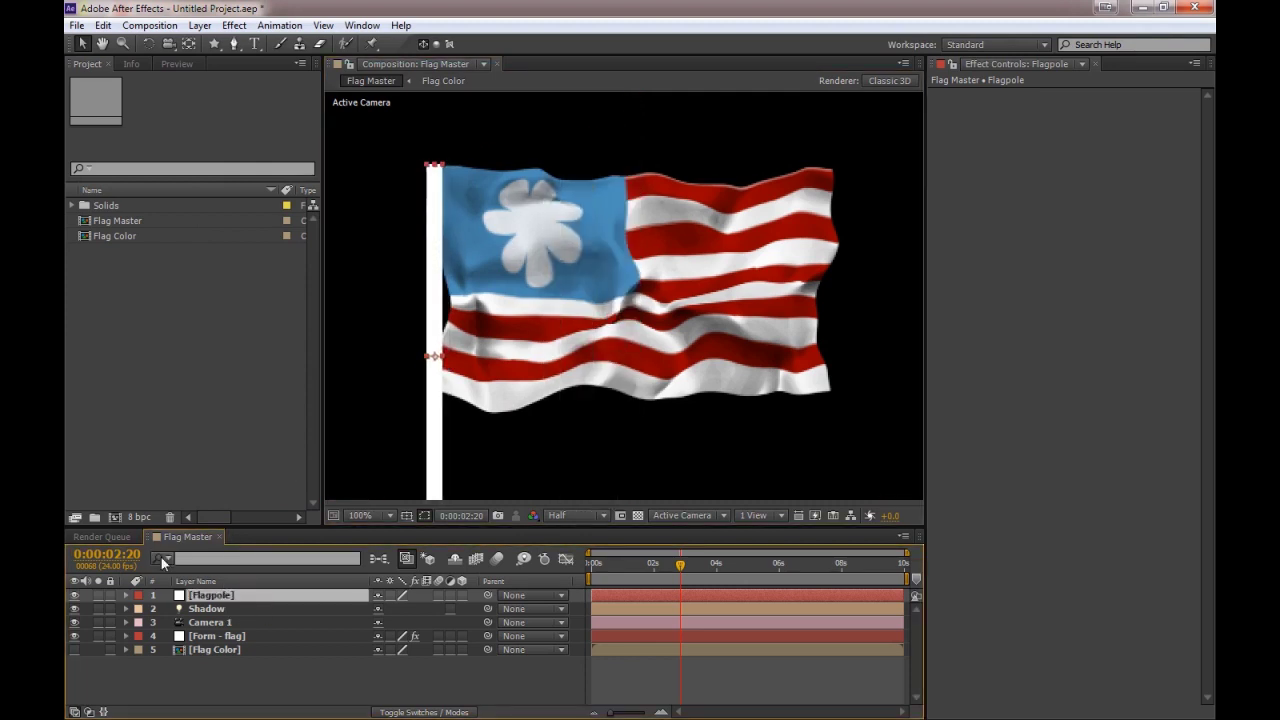
{"action": "right_click", "coordinate": [214, 597]}
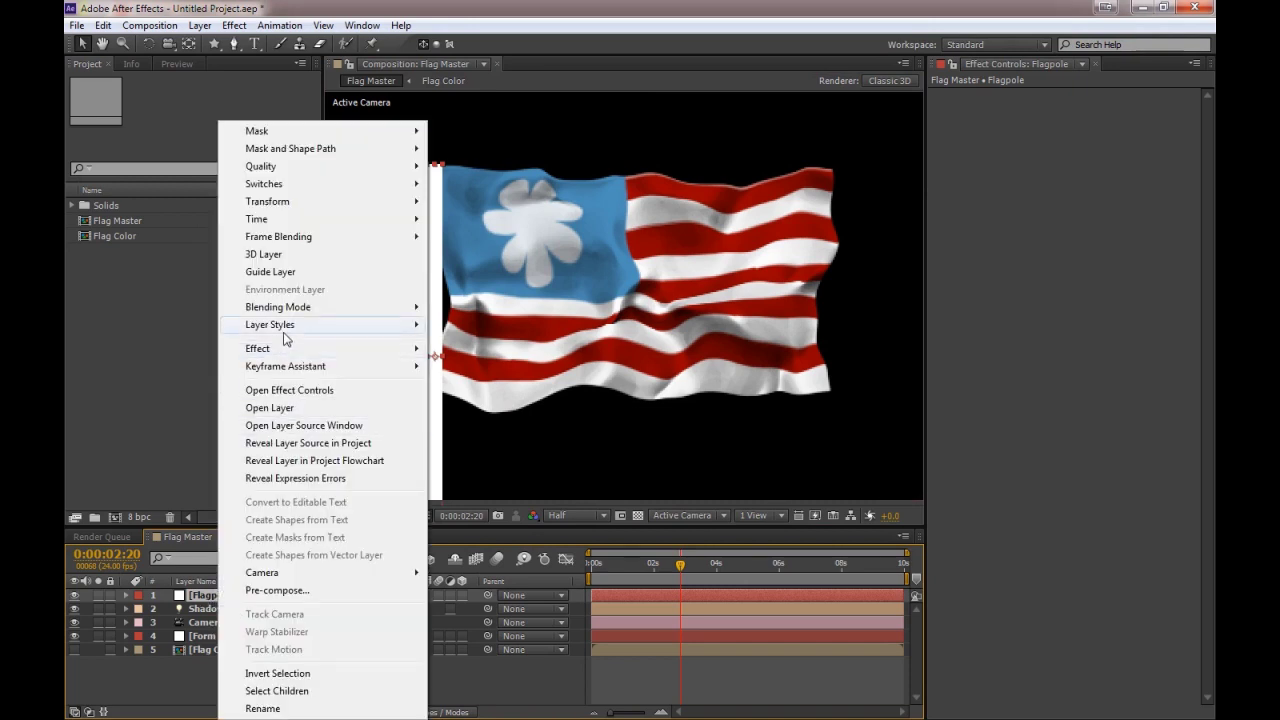
{"action": "mouse_move", "coordinate": [285, 326]}
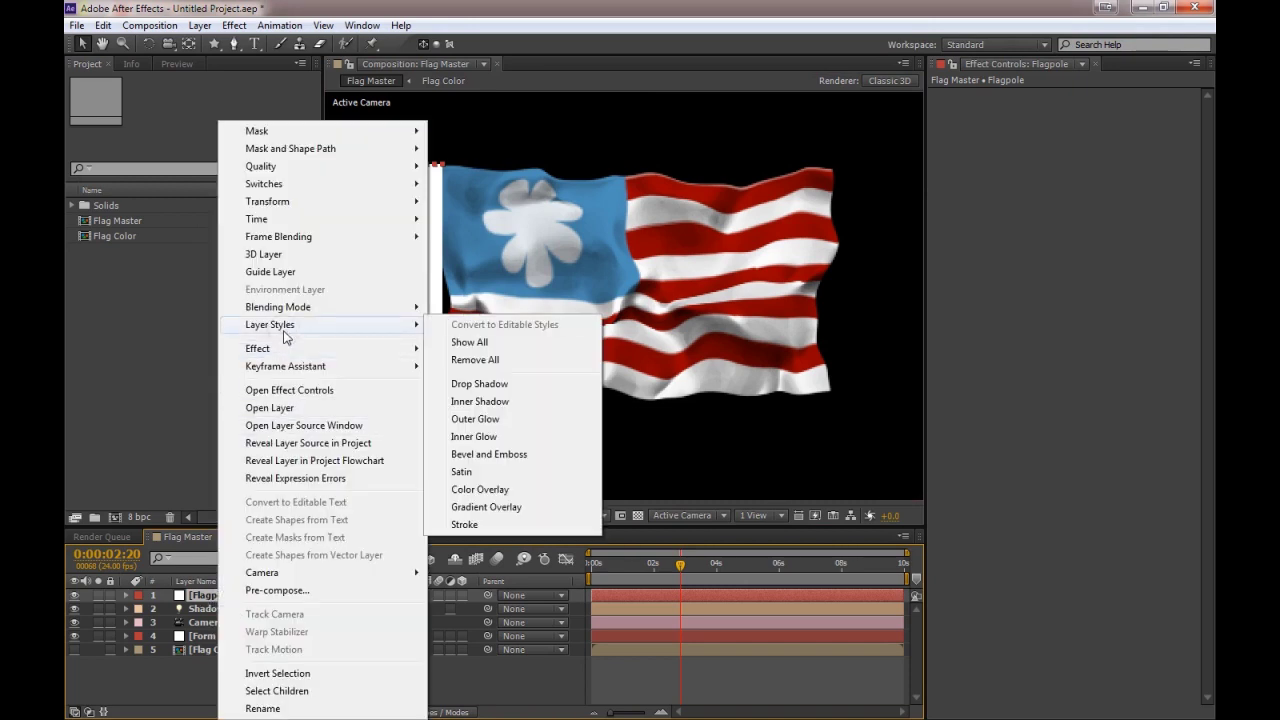
{"action": "left_click", "coordinate": [502, 515]}
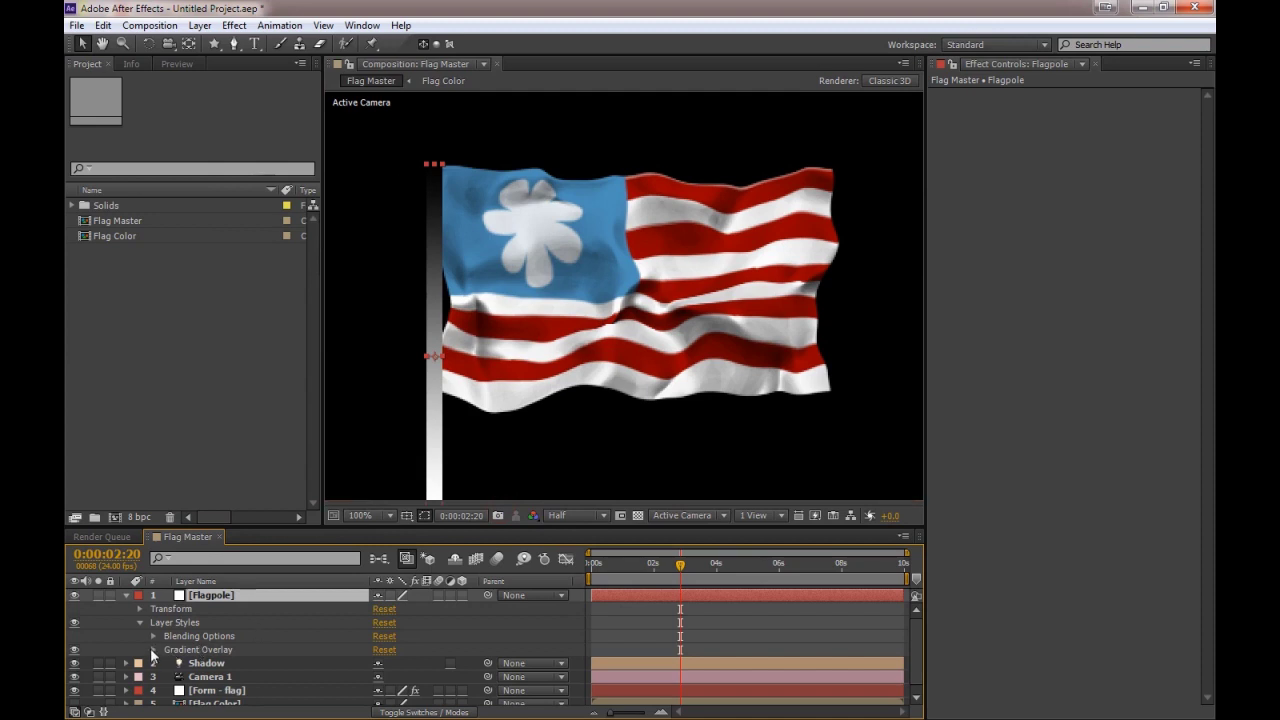
Step: Set the Flagpole's Gradient Overlay style to Reflected and its angle to 0°
{"action": "left_click", "coordinate": [152, 650]}
{"action": "scroll", "coordinate": [190, 652], "scroll_direction": "down", "scroll_amount": 2}
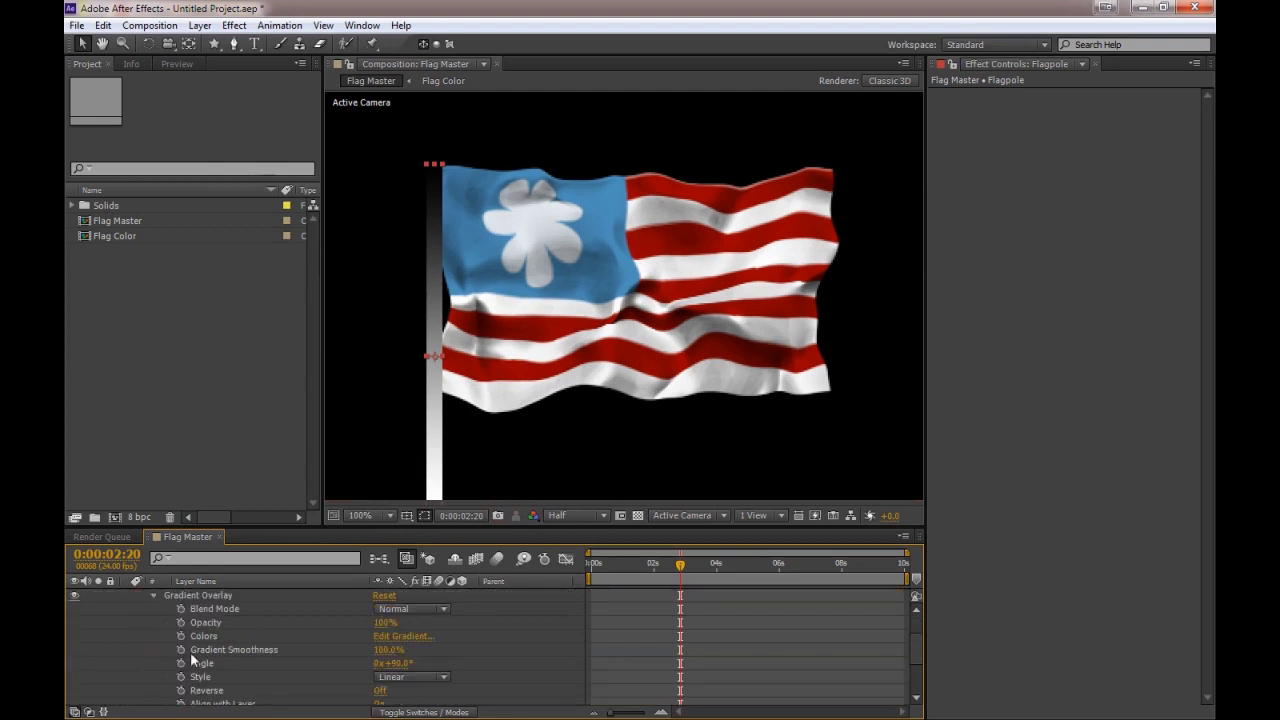
{"action": "left_click", "coordinate": [410, 677]}
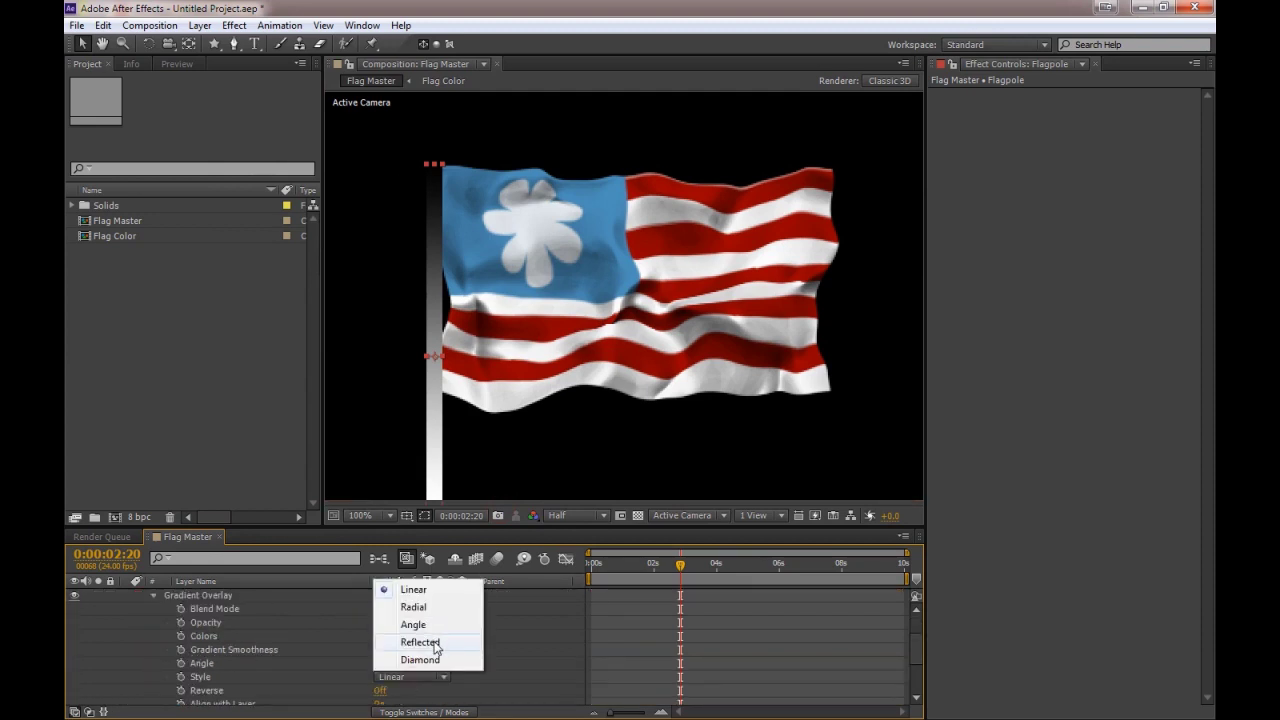
{"action": "left_click", "coordinate": [420, 642]}
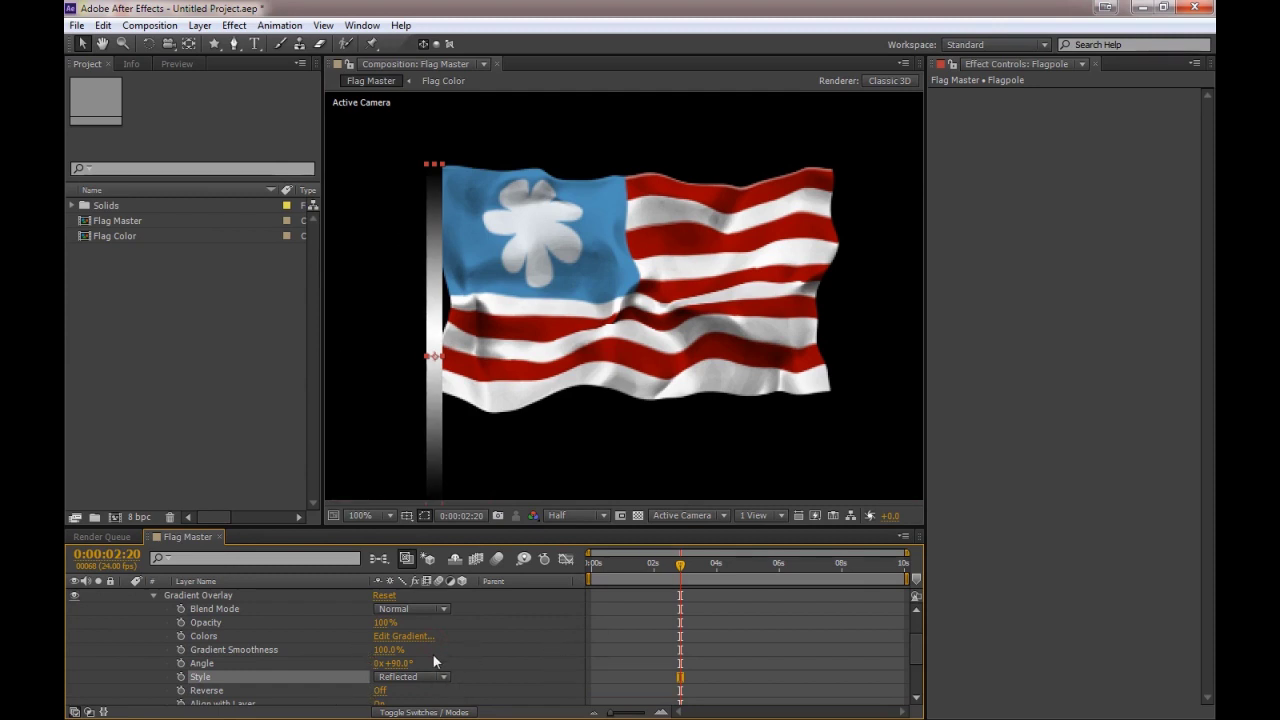
{"action": "left_click", "coordinate": [397, 663]}
{"action": "type", "text": "0"}
{"action": "key", "text": "Return"}
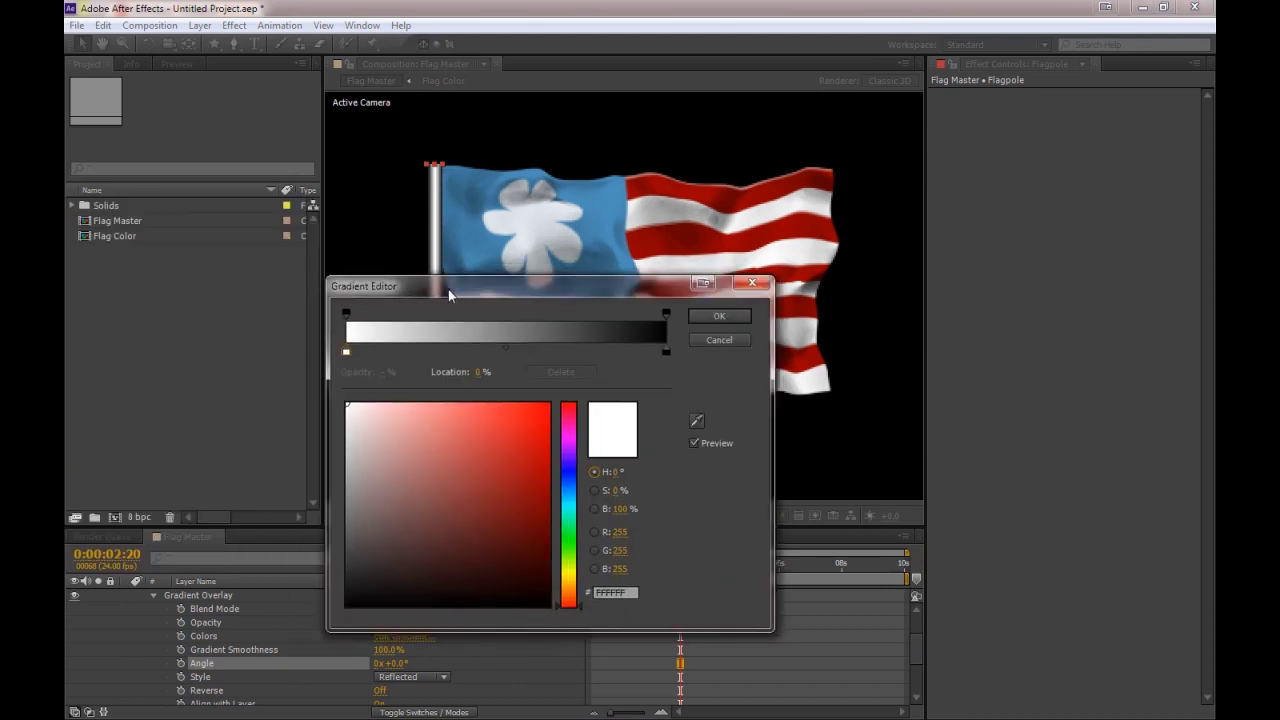
Step: Edit the Flagpole's overlay gradient with a 636363 gray end stop and a dark 2F2F2F stop at 66.5%
{"action": "left_click_drag", "start_coordinate": [805, 281], "coordinate": [848, 310]}
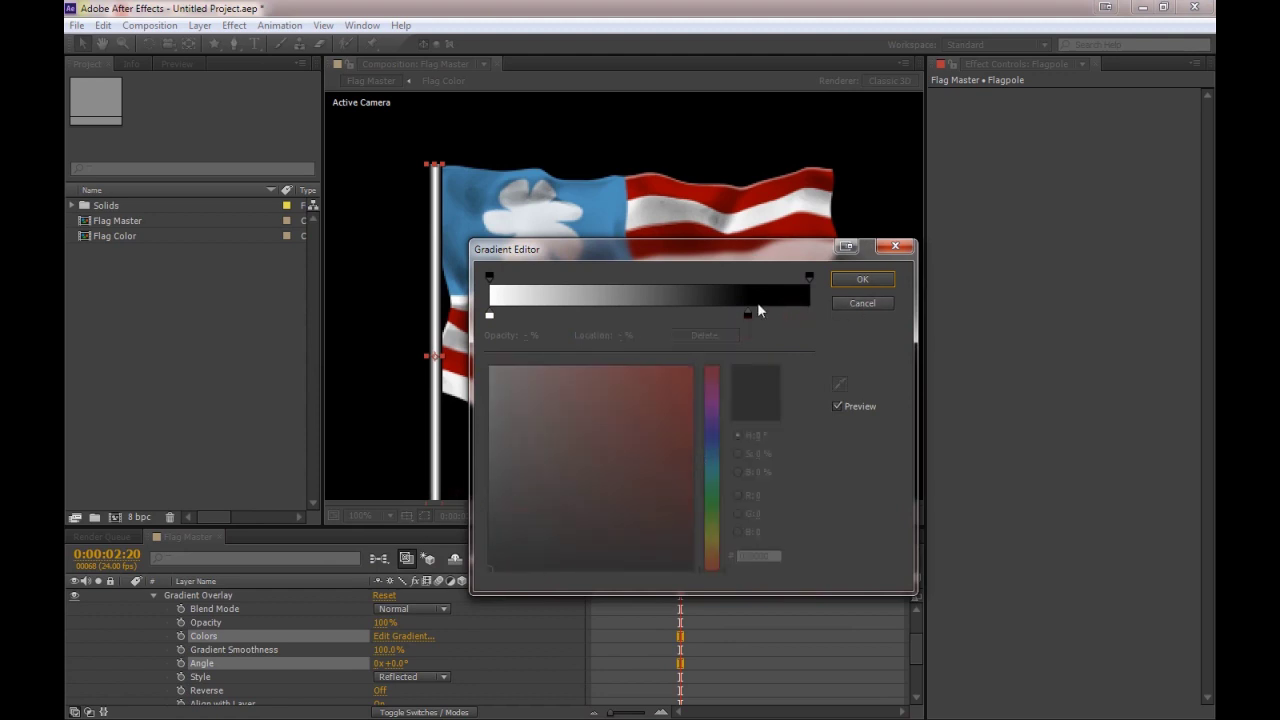
{"action": "left_click", "coordinate": [811, 313]}
{"action": "mouse_move", "coordinate": [521, 479]}
{"action": "left_mouse_down"}
{"action": "mouse_move", "coordinate": [474, 475]}
{"action": "mouse_move", "coordinate": [468, 489]}
{"action": "left_mouse_up"}
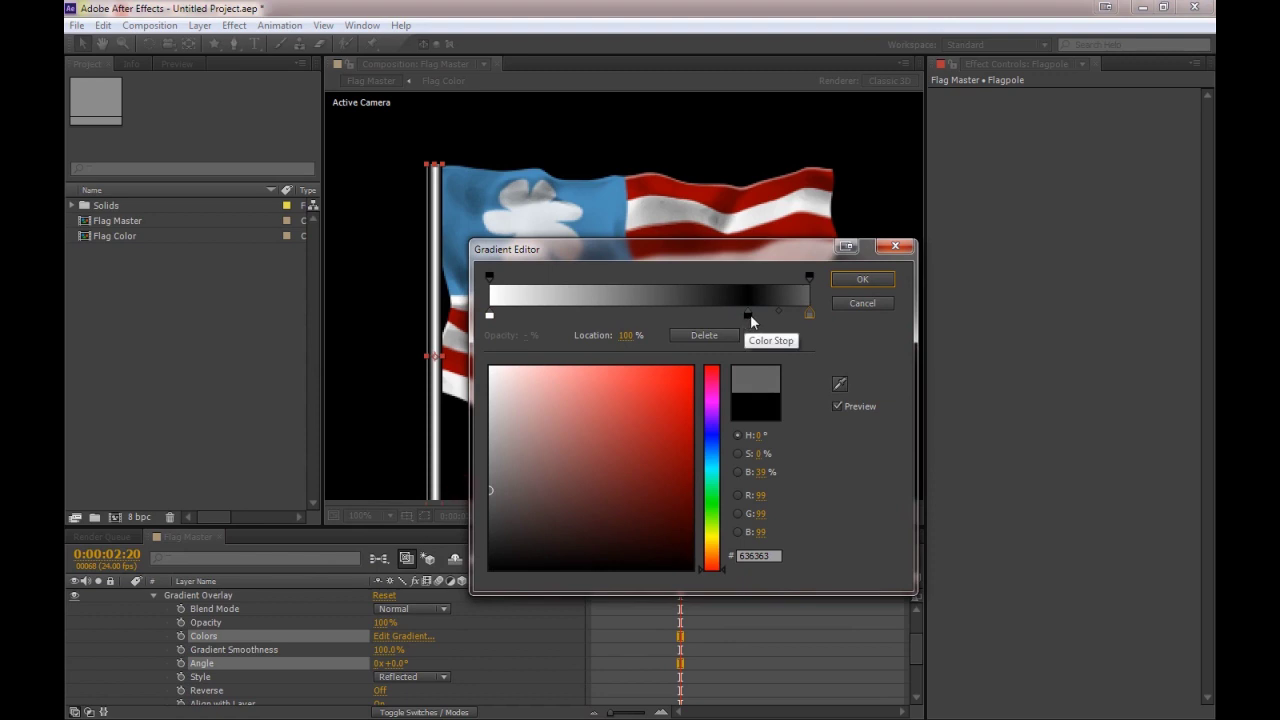
{"action": "left_click_drag", "start_coordinate": [748, 316], "coordinate": [702, 315]}
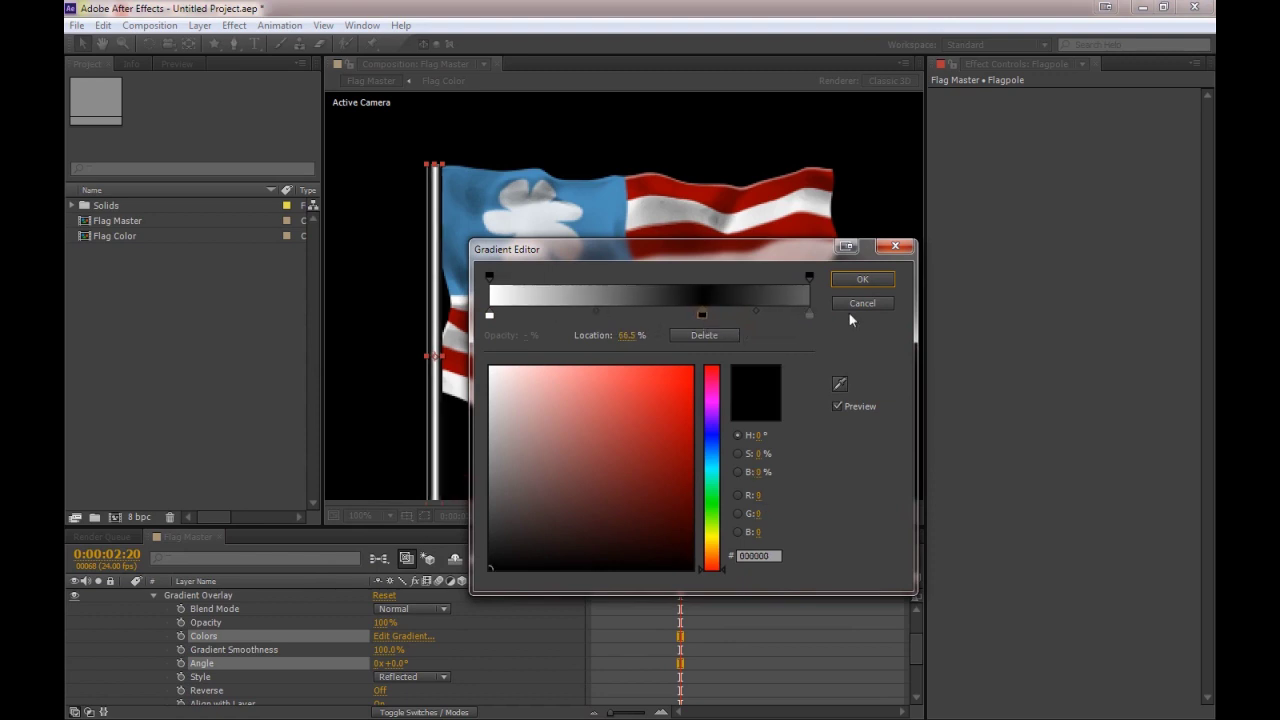
{"action": "left_click_drag", "start_coordinate": [503, 557], "coordinate": [486, 535]}
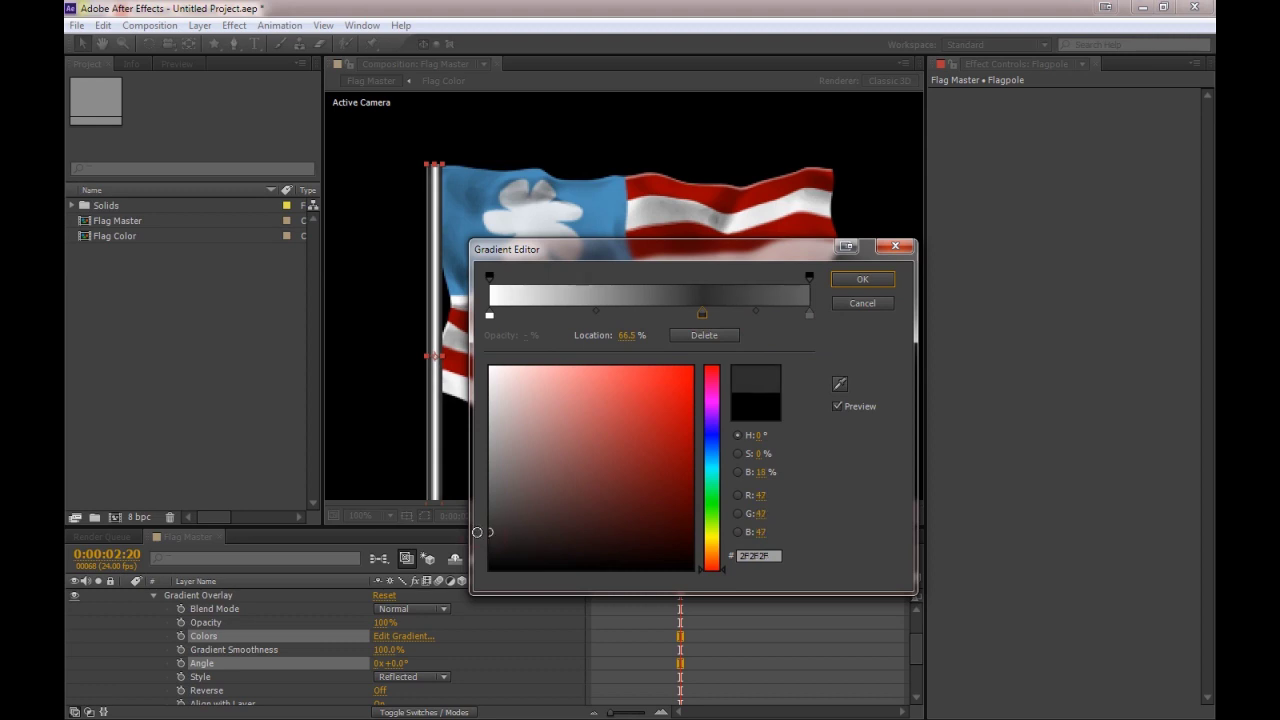
{"action": "left_click", "coordinate": [854, 281]}
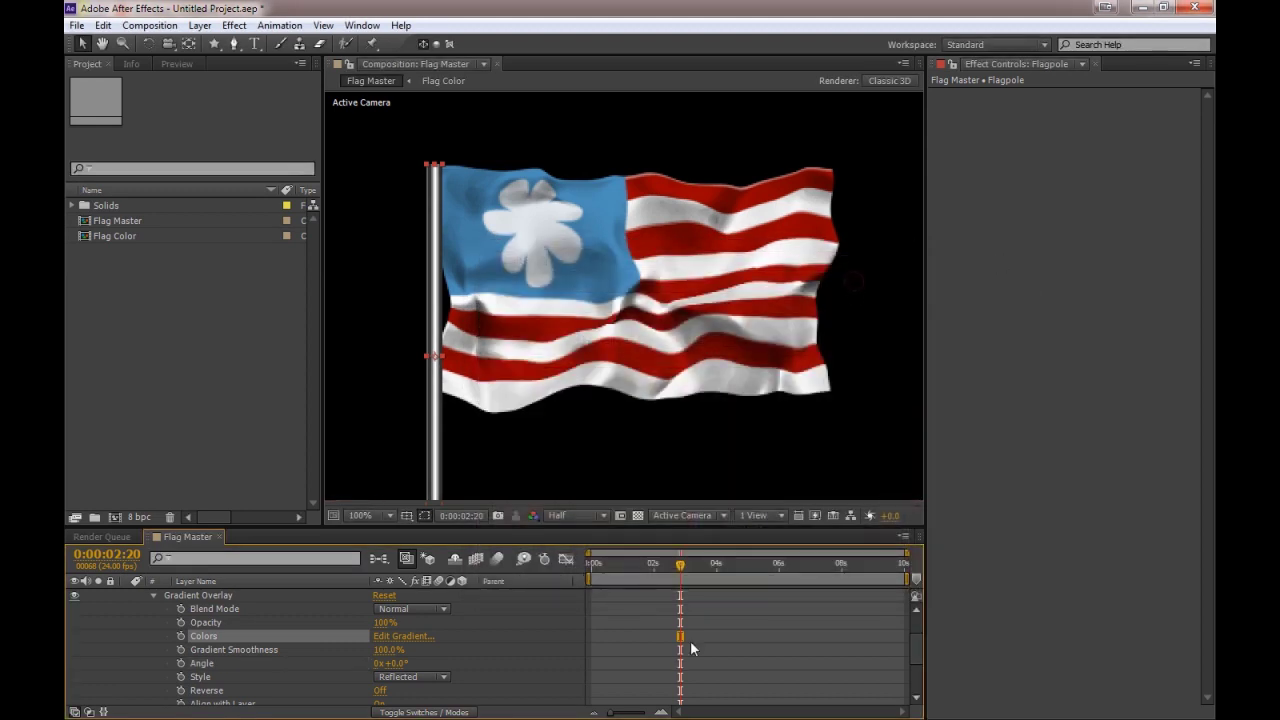
Step: Switch the composition view to Full resolution and make the Flagpole a 3D layer
{"action": "left_click", "coordinate": [575, 515]}
{"action": "left_click", "coordinate": [585, 551]}
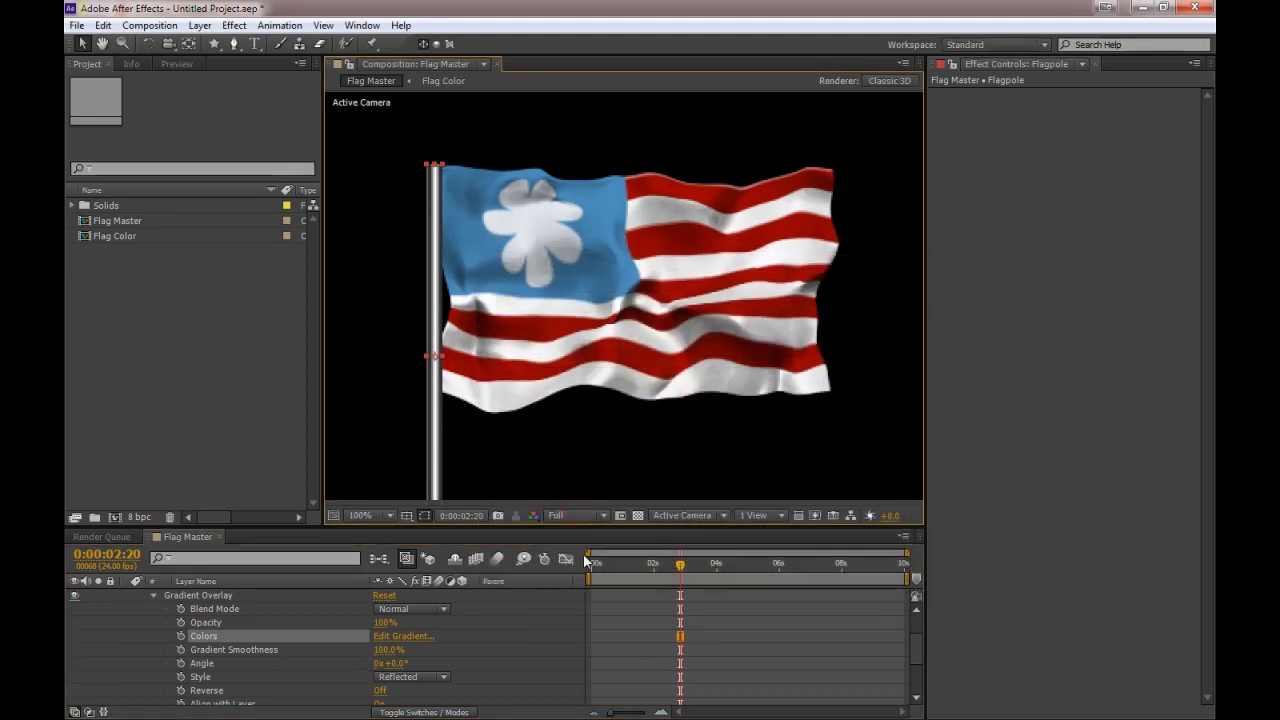
{"action": "left_click", "coordinate": [715, 634]}
{"action": "scroll", "coordinate": [260, 612], "scroll_direction": "up", "scroll_amount": 2}
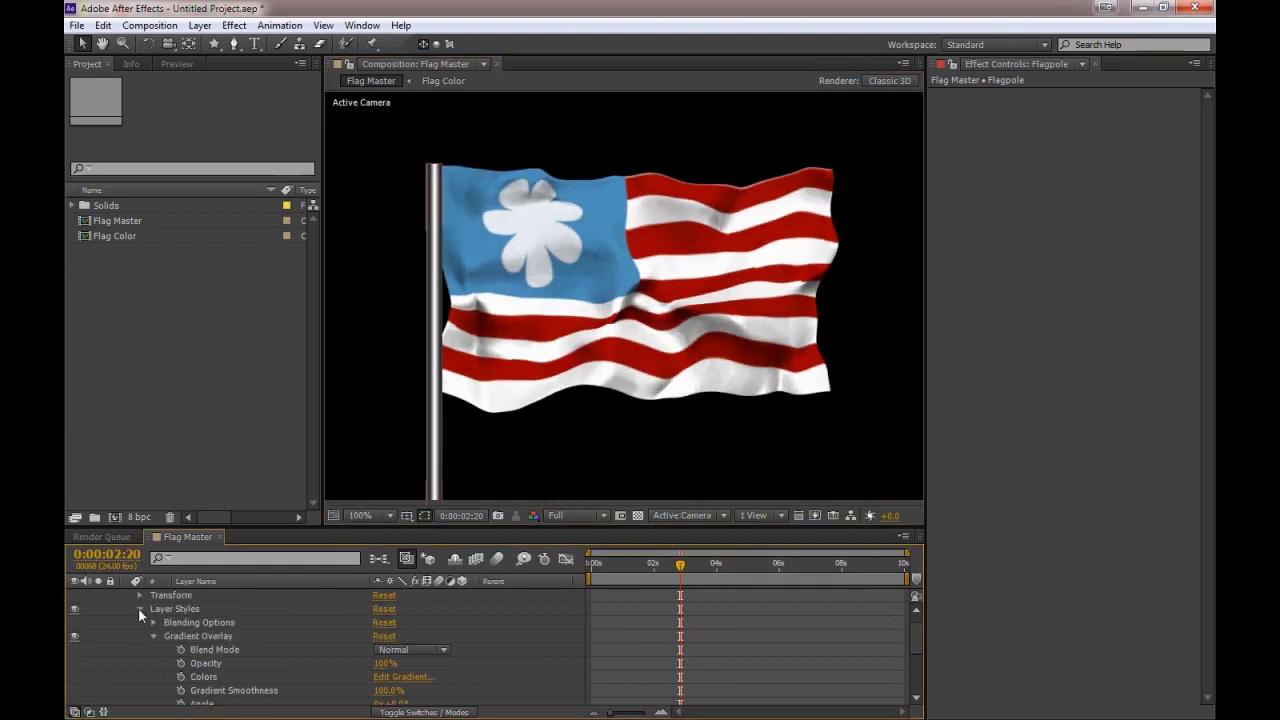
{"action": "left_click", "coordinate": [140, 609]}
{"action": "left_click", "coordinate": [258, 597]}
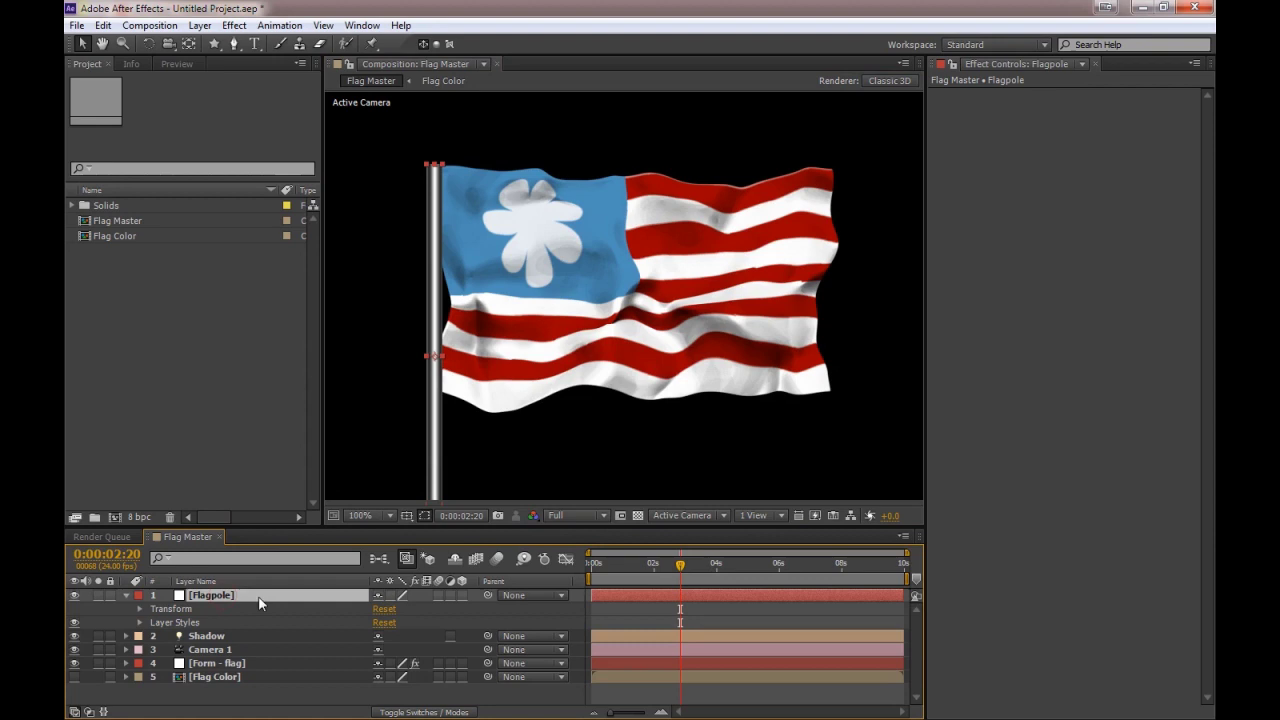
{"action": "left_click", "coordinate": [462, 595]}
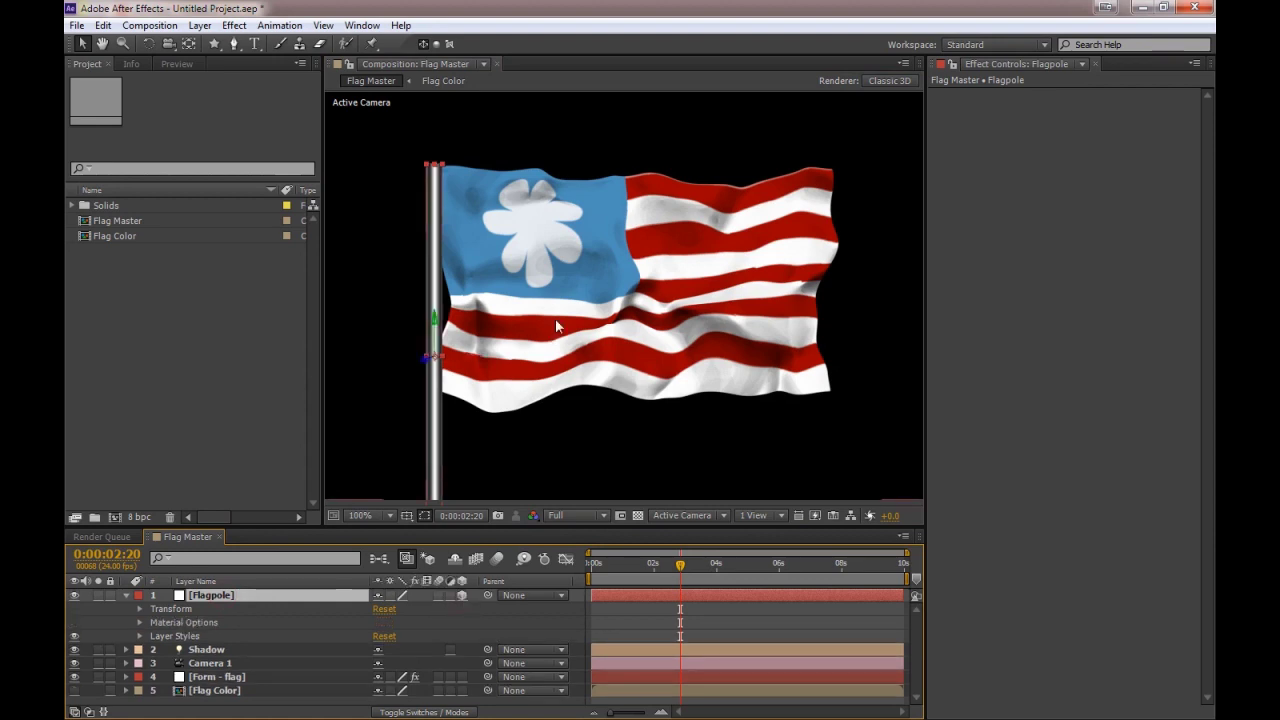
Step: Try a slight camera orbit around the flag and pole, and undo it
{"action": "key", "text": "c"}
{"action": "mouse_move", "coordinate": [578, 347]}
{"action": "left_mouse_down"}
{"action": "mouse_move", "coordinate": [478, 370]}
{"action": "mouse_move", "coordinate": [656, 363]}
{"action": "mouse_move", "coordinate": [581, 348]}
{"action": "left_mouse_up"}
{"action": "key", "text": "ctrl+z"}
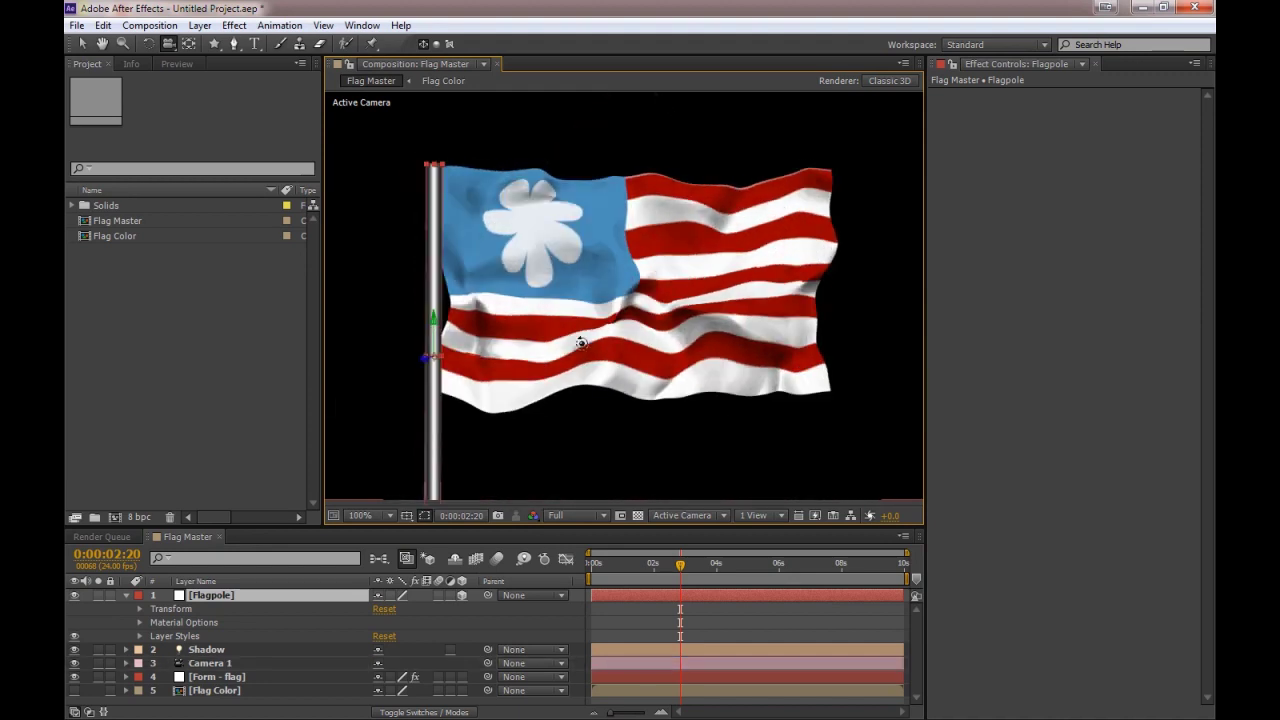
Step: Preview the waving flag together with its pole and collapse the Flagpole layer's properties
{"action": "key", "text": "KP_0"}
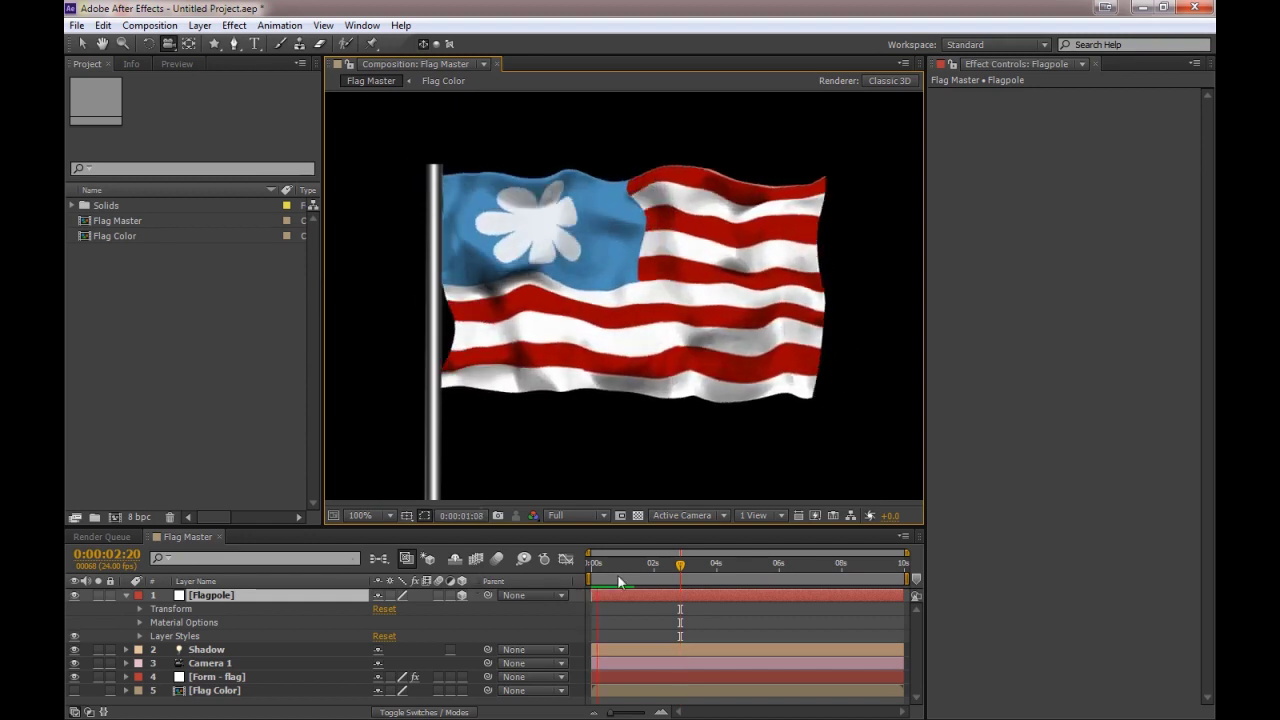
{"action": "left_click", "coordinate": [651, 596]}
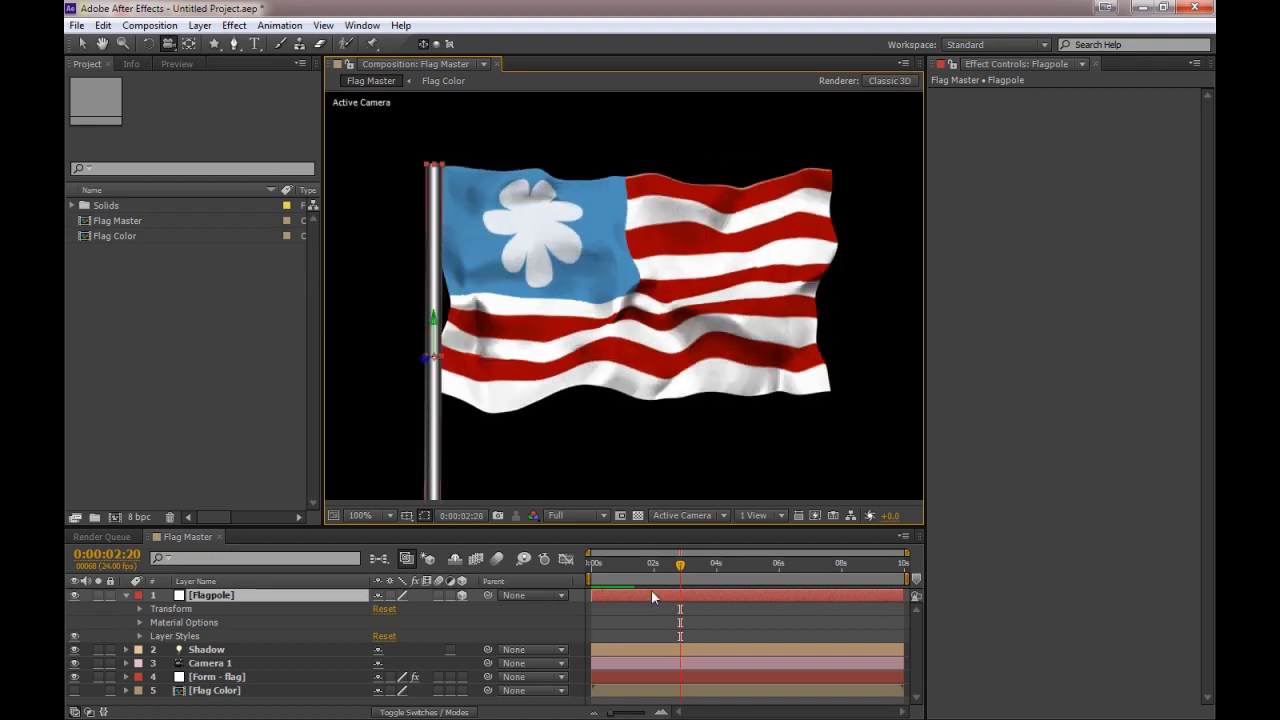
{"action": "left_click", "coordinate": [126, 595]}
{"action": "left_click", "coordinate": [211, 667]}
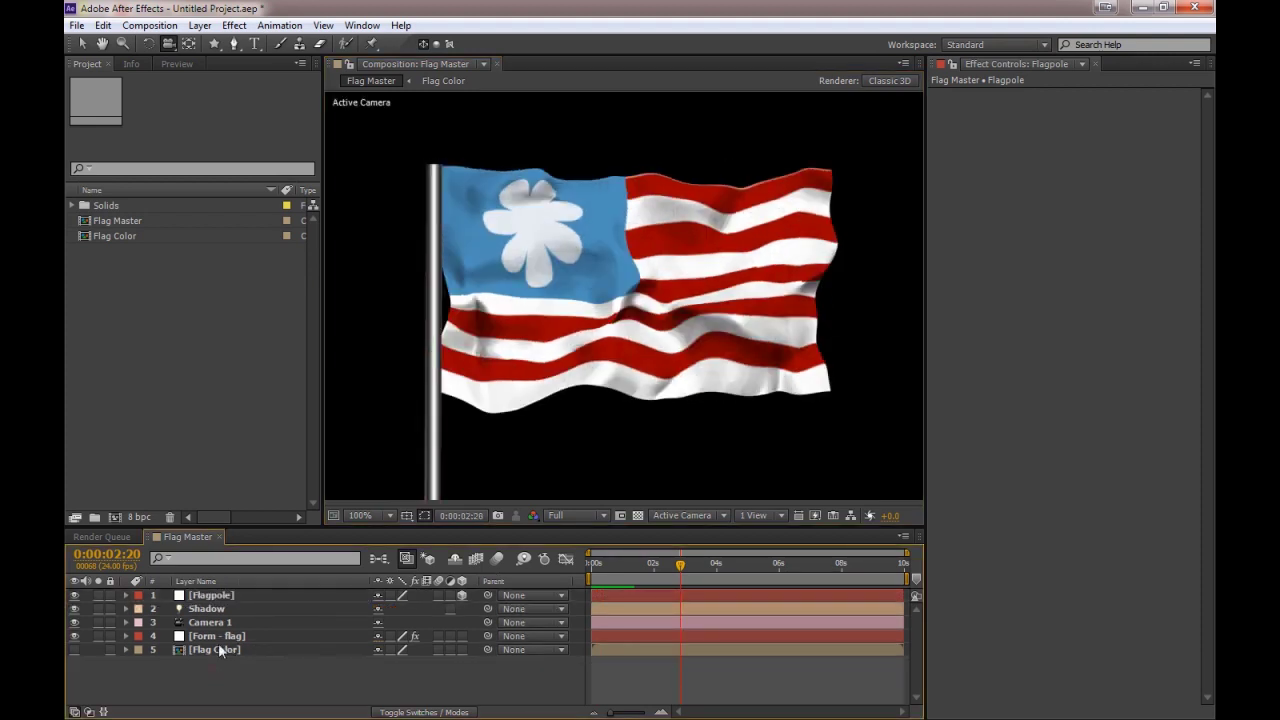
Step: Duplicate the Flag Color composition, rename the copy Flag Matte, and open it
{"action": "left_click", "coordinate": [126, 242]}
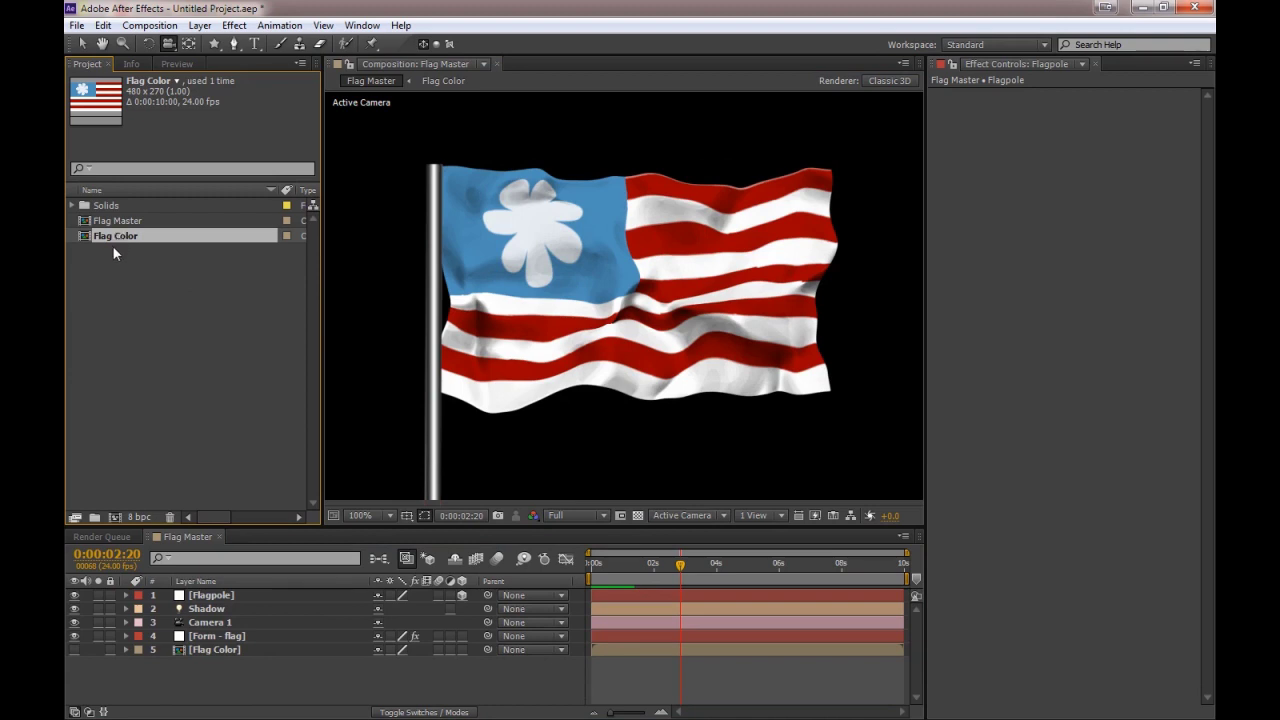
{"action": "key", "text": "ctrl+d"}
{"action": "key", "text": "Return"}
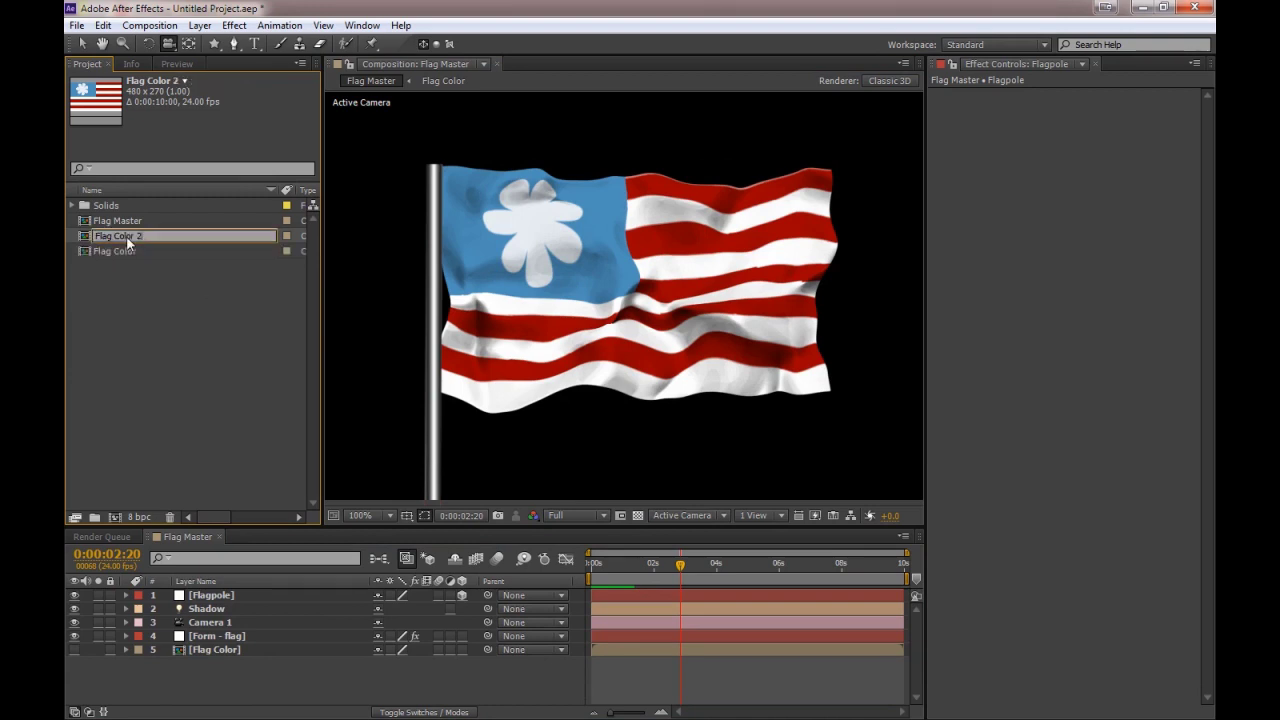
{"action": "key", "text": "BackSpace"}
{"action": "key", "text": "BackSpace"}
{"action": "key", "text": "BackSpace"}
{"action": "key", "text": "BackSpace"}
{"action": "key", "text": "Return"}
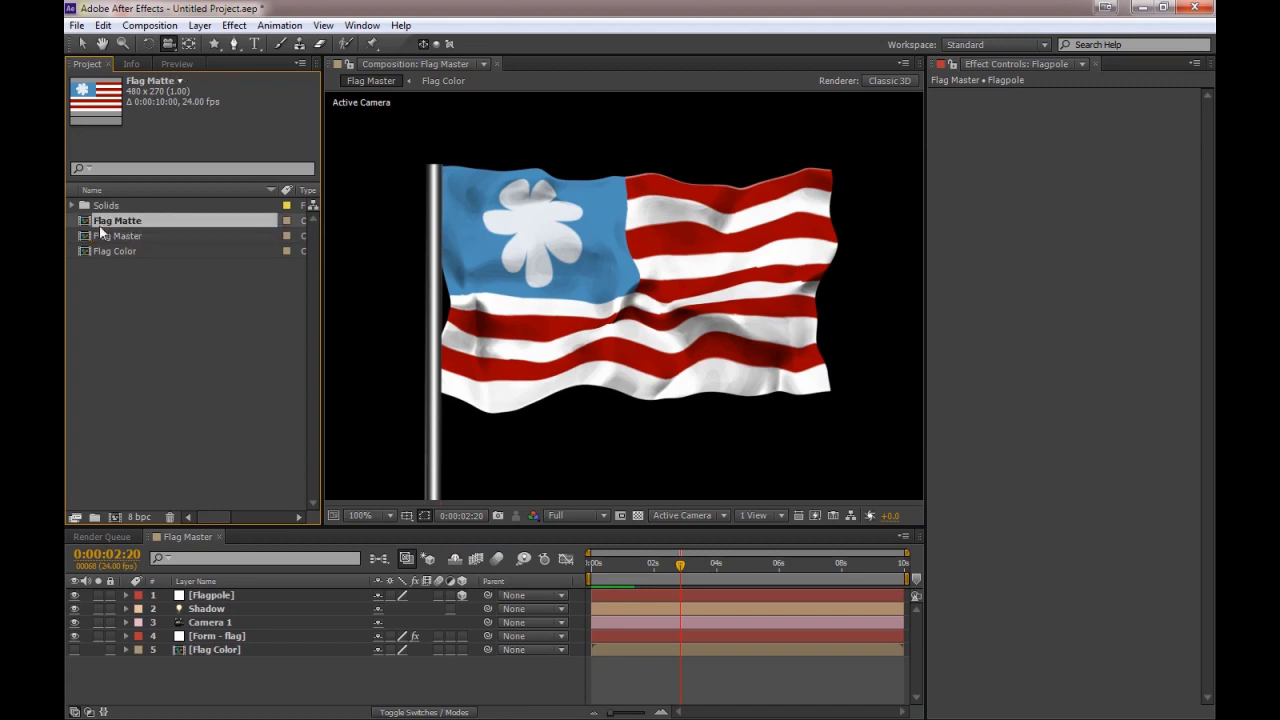
{"action": "double_click", "coordinate": [108, 222]}
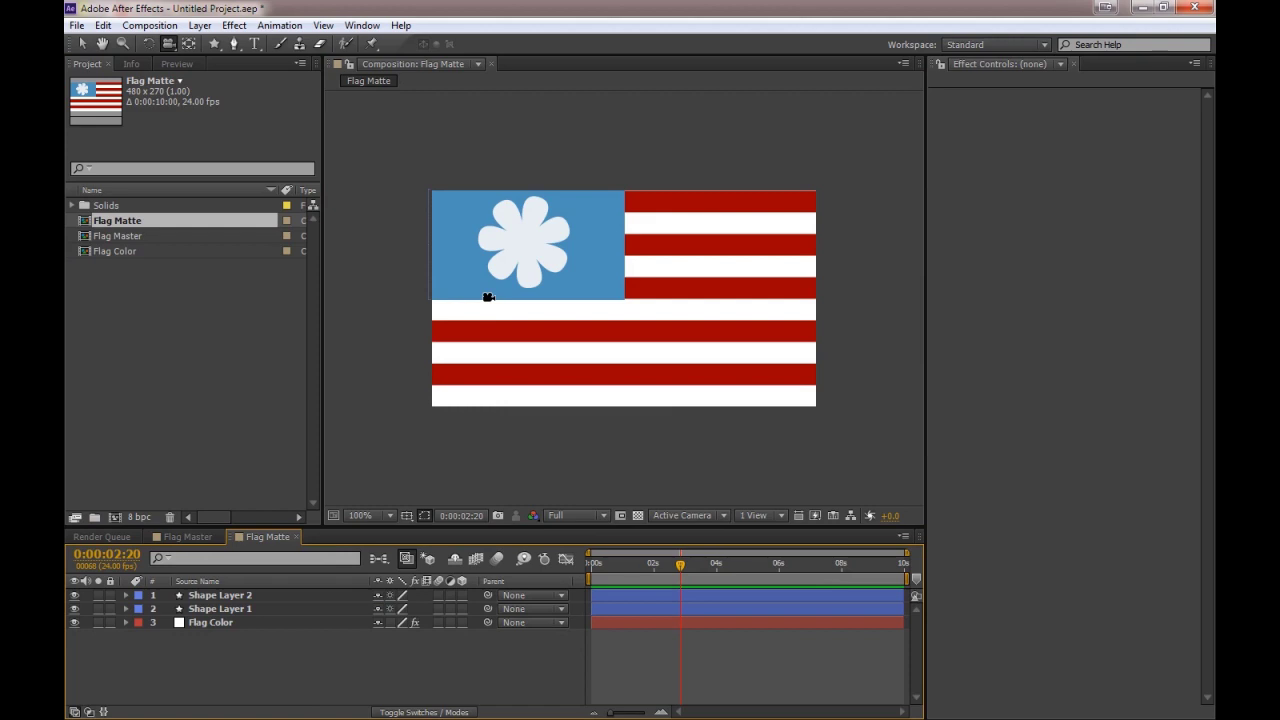
Step: Add a white composition-size solid (480 x 270 px) as the uppermost layer of the Flag Matte composition
{"action": "key", "text": "v"}
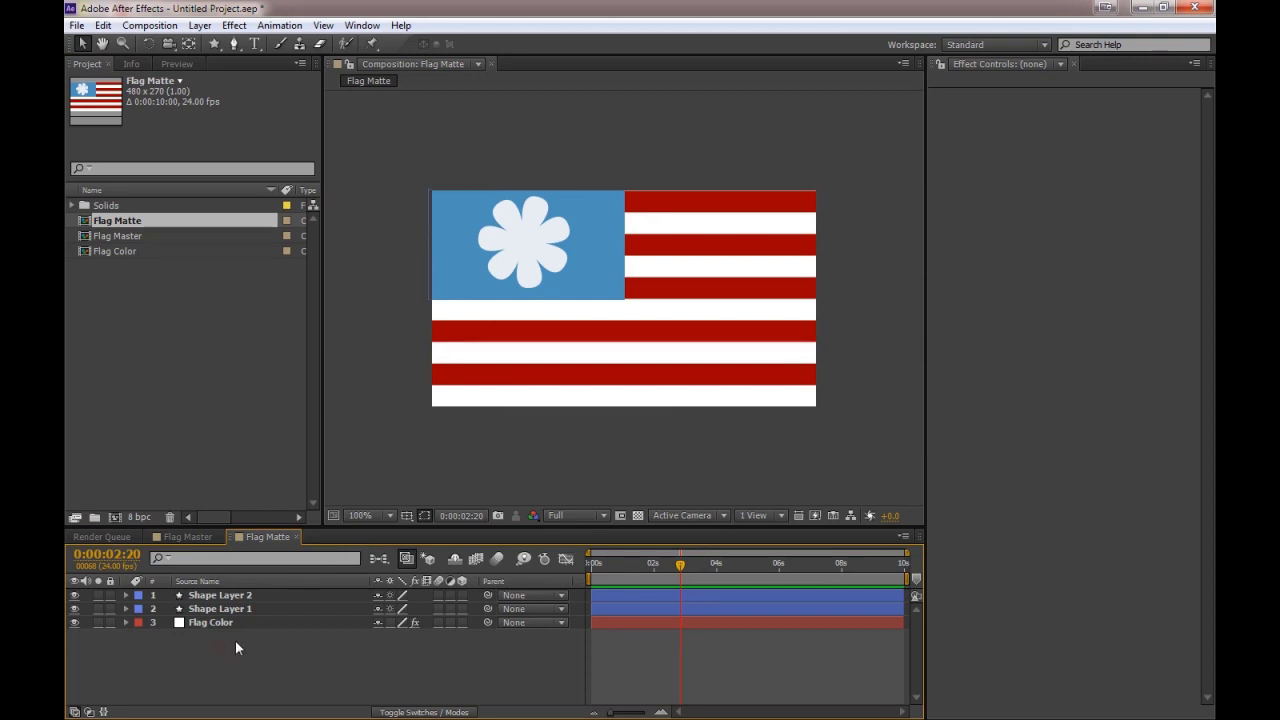
{"action": "key", "text": "ctrl+y"}
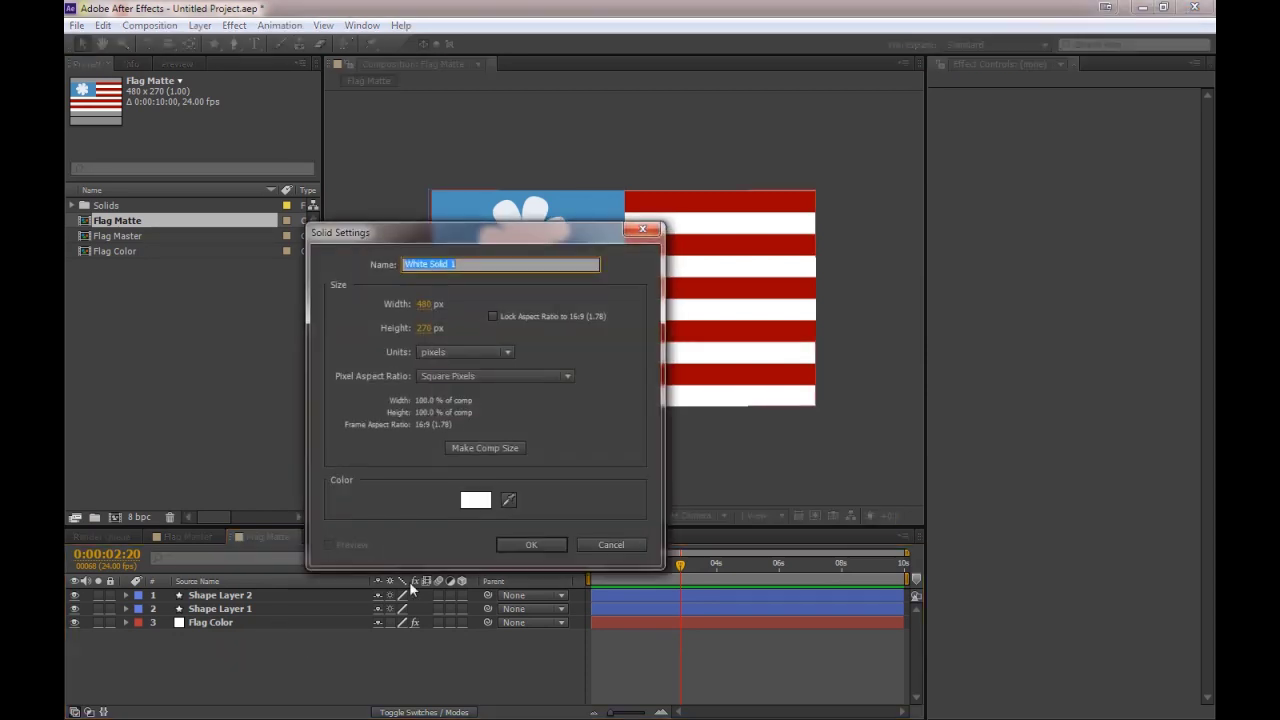
{"action": "left_click", "coordinate": [481, 452]}
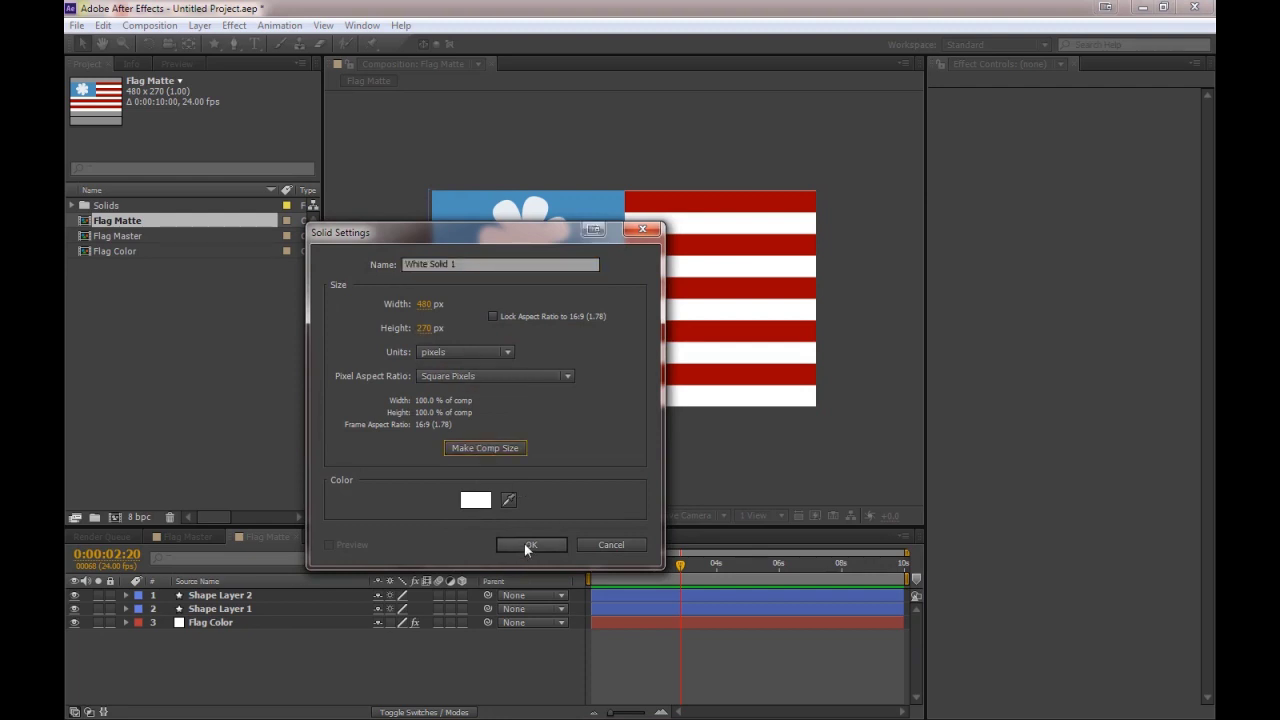
{"action": "left_click", "coordinate": [524, 543]}
Step: Apply a Ramp effect to the white solid, running horizontally from black at the left edge to white slightly before the right edge
{"action": "right_click", "coordinate": [1205, 235]}
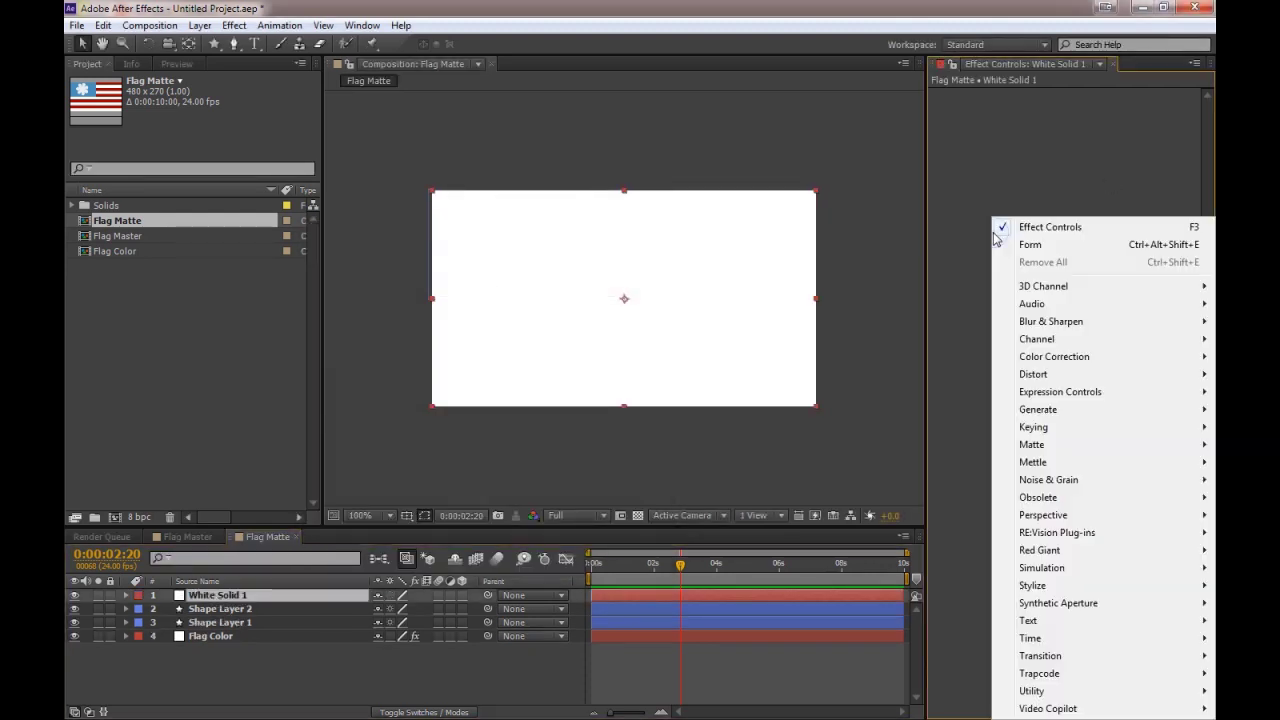
{"action": "mouse_move", "coordinate": [1042, 415]}
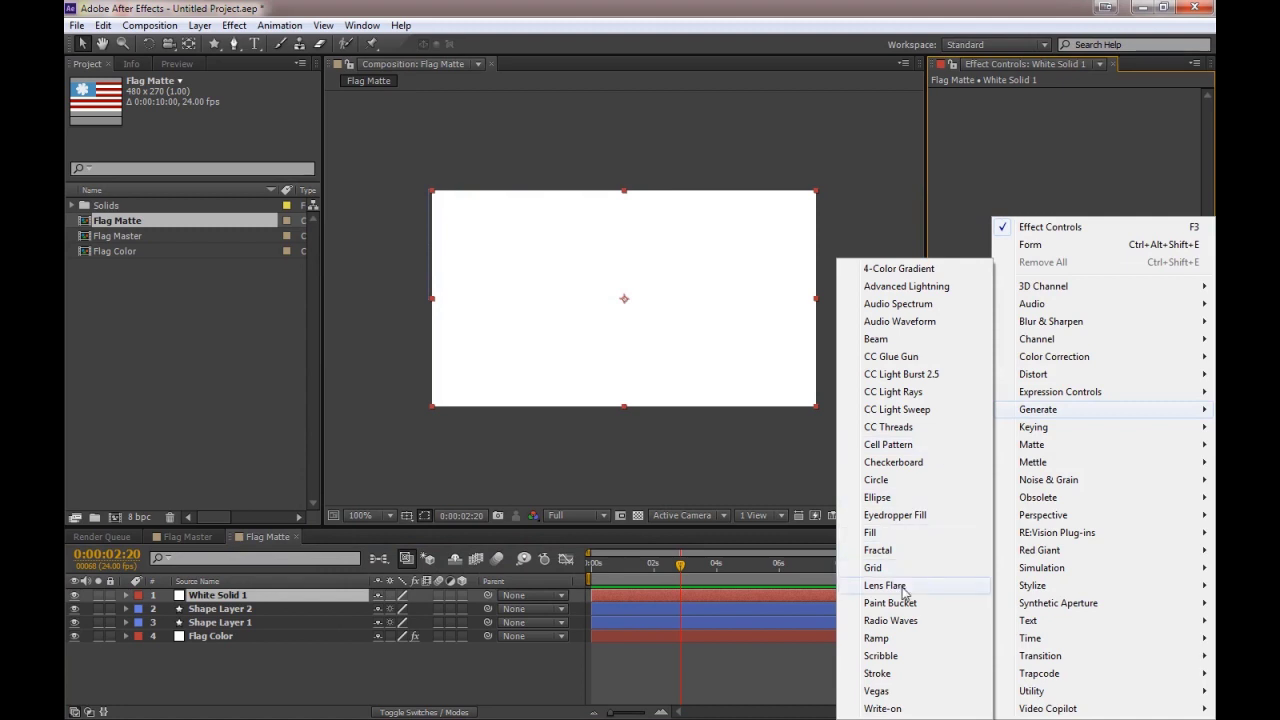
{"action": "left_click", "coordinate": [915, 639]}
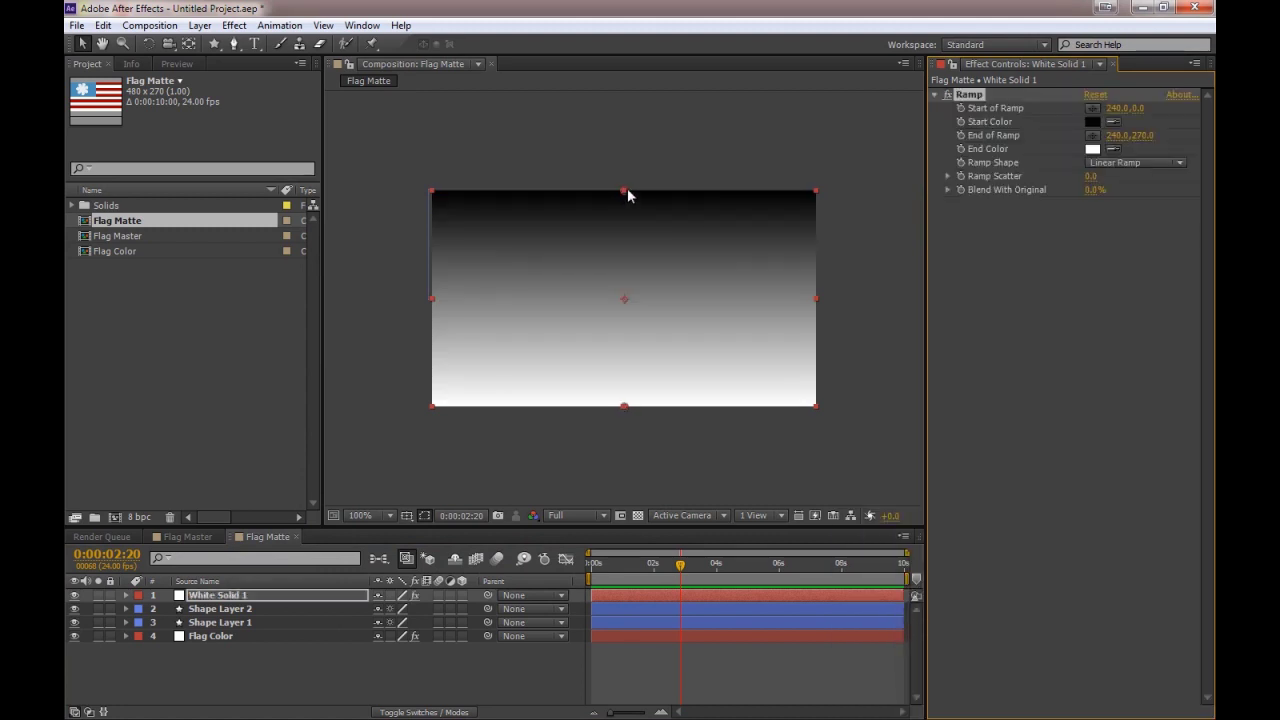
{"action": "left_click_drag", "start_coordinate": [626, 191], "coordinate": [434, 308]}
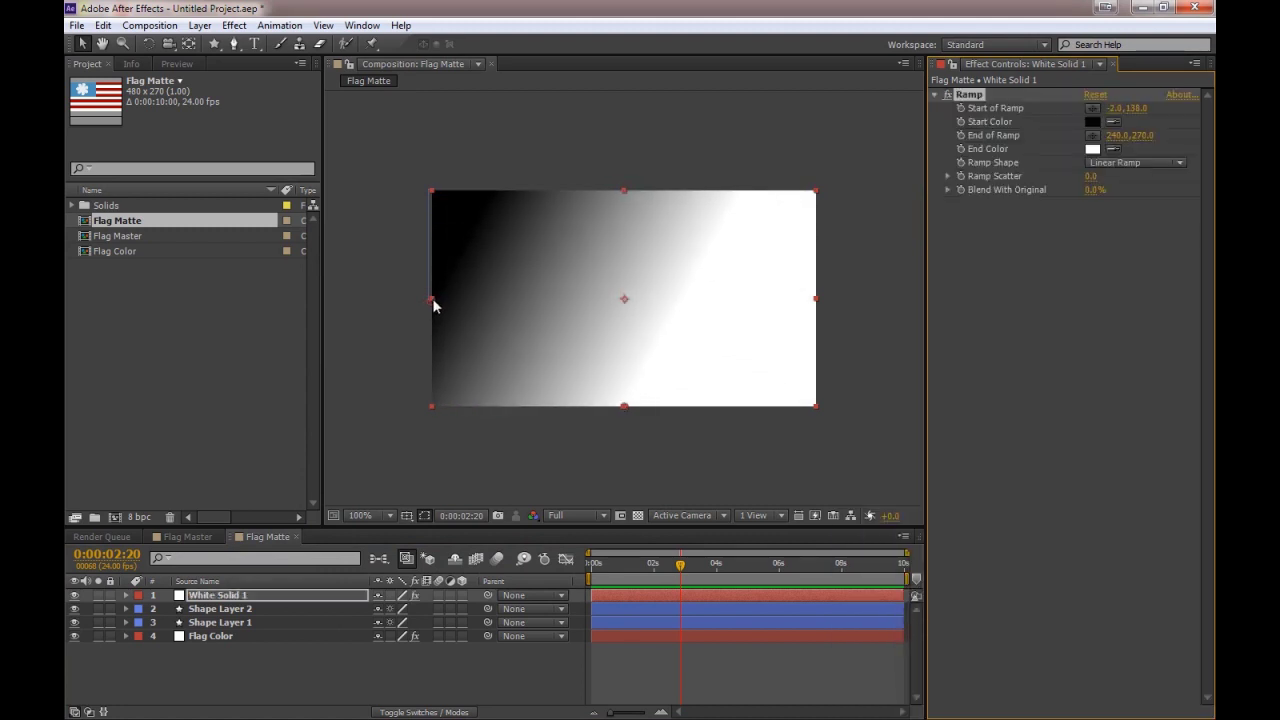
{"action": "left_click_drag", "start_coordinate": [626, 406], "coordinate": [814, 300]}
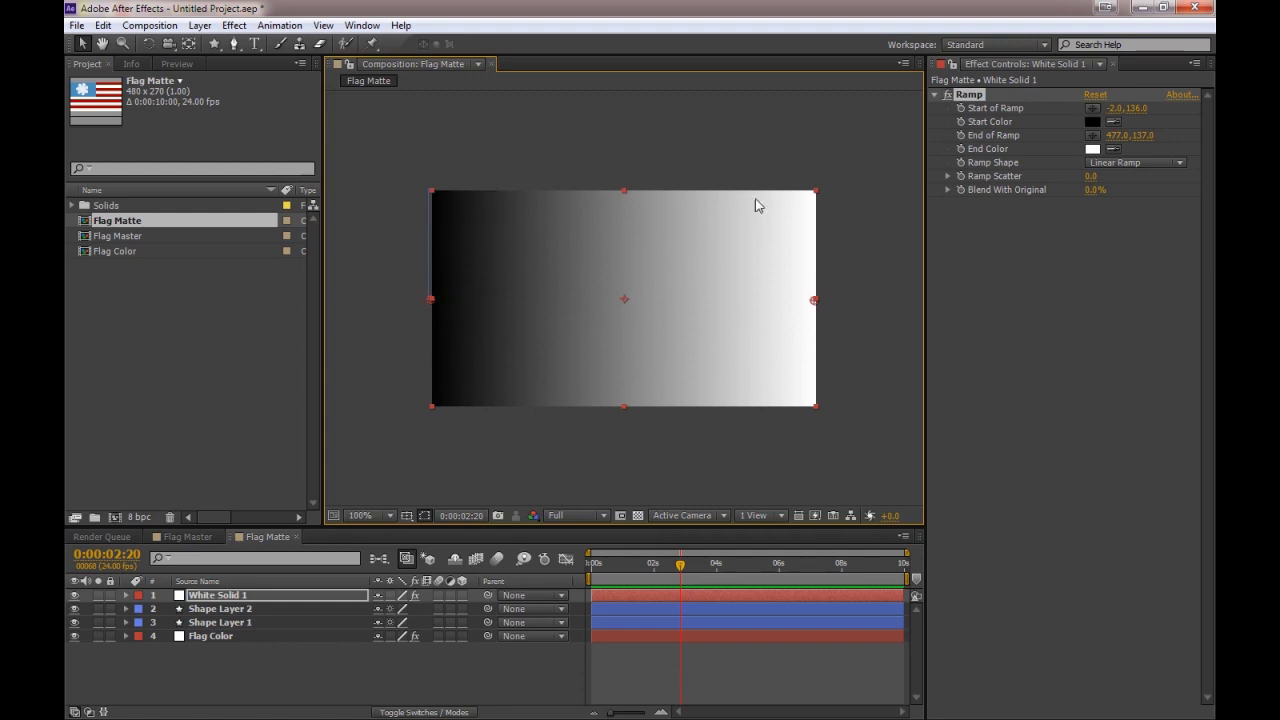
{"action": "left_click_drag", "start_coordinate": [814, 300], "coordinate": [765, 304]}
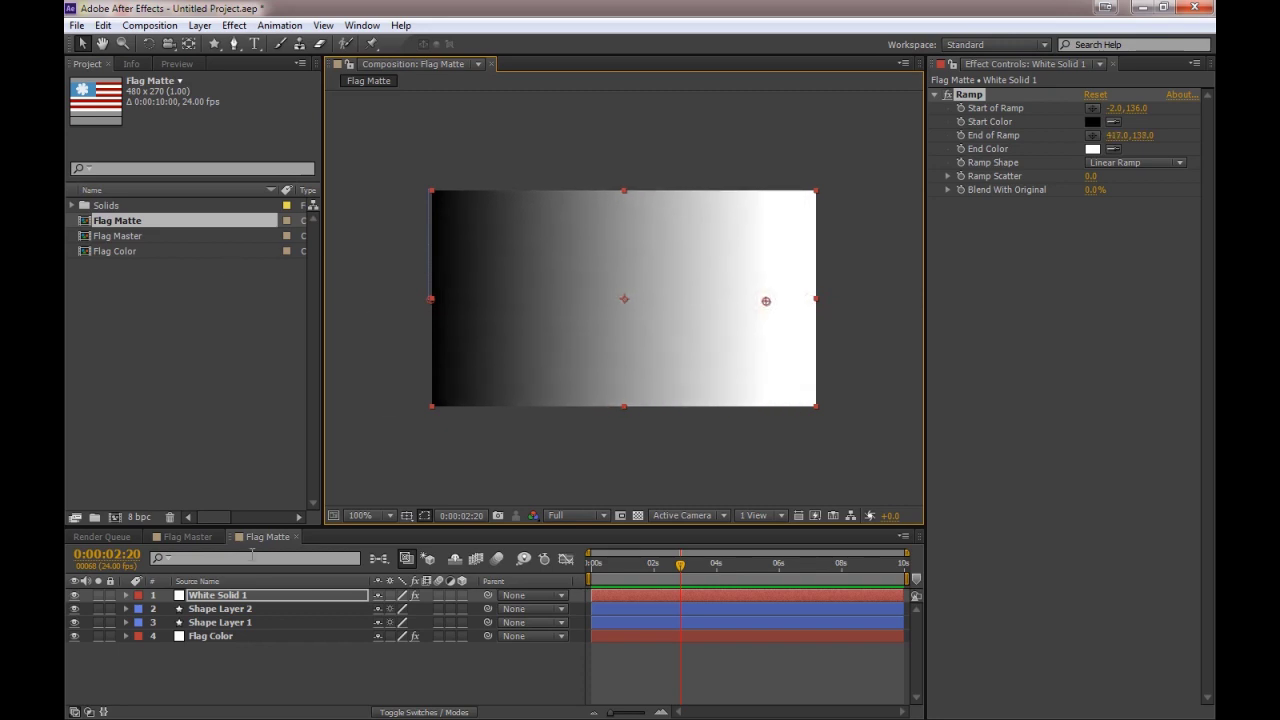
Step: Add the Flag Matte composition to Flag Master as the lowest layer, beneath Flag Color, and hide it
{"action": "left_click", "coordinate": [185, 537]}
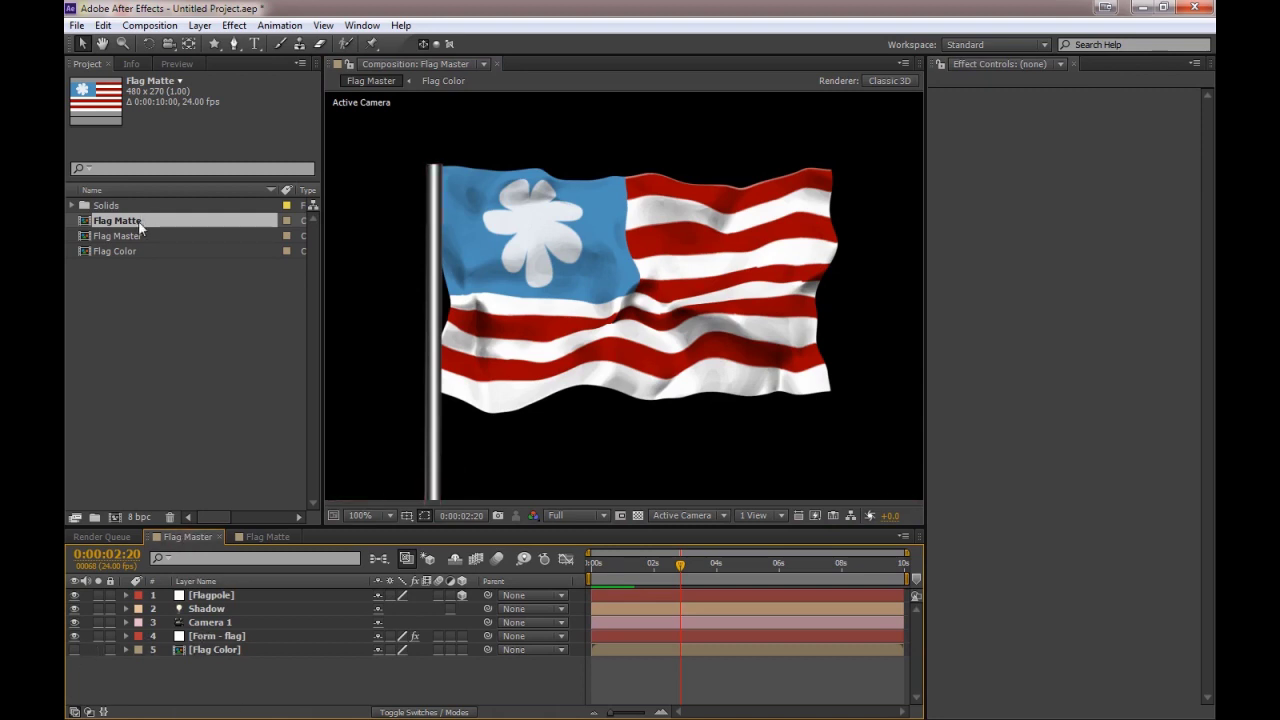
{"action": "left_click_drag", "start_coordinate": [140, 228], "coordinate": [245, 674]}
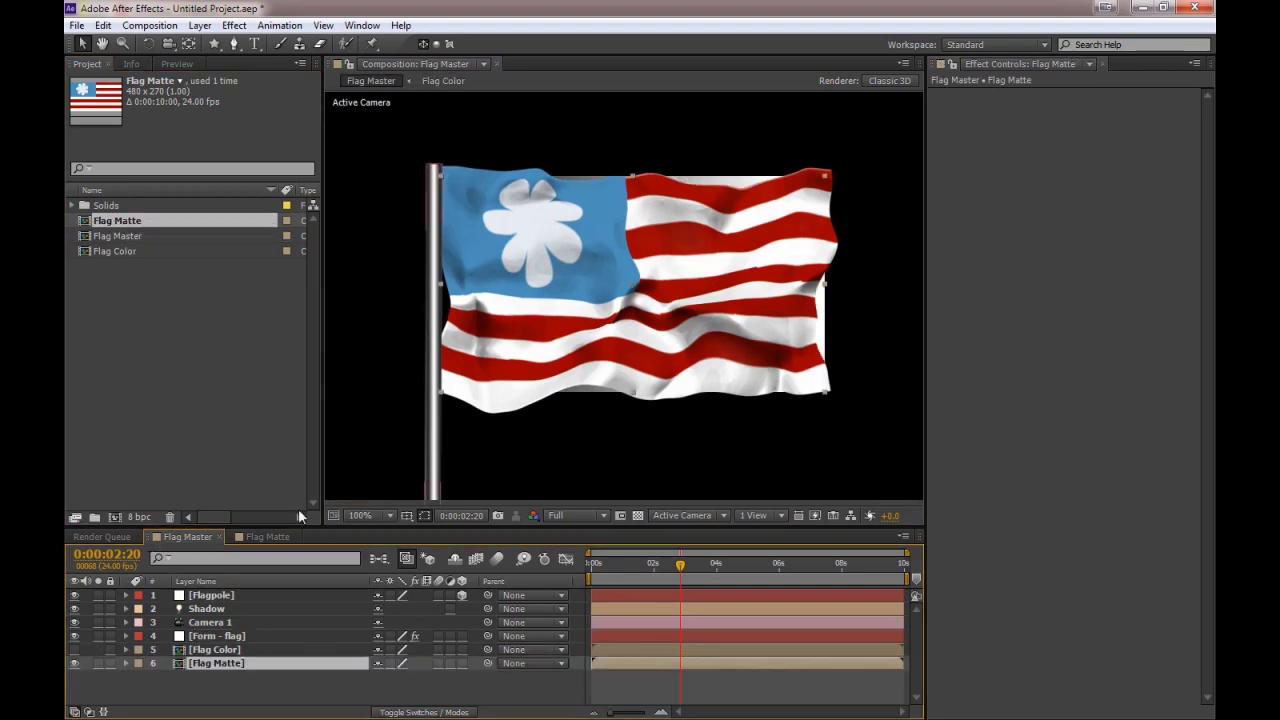
{"action": "left_click", "coordinate": [98, 663]}
{"action": "left_click", "coordinate": [98, 663]}
{"action": "left_click", "coordinate": [73, 663]}
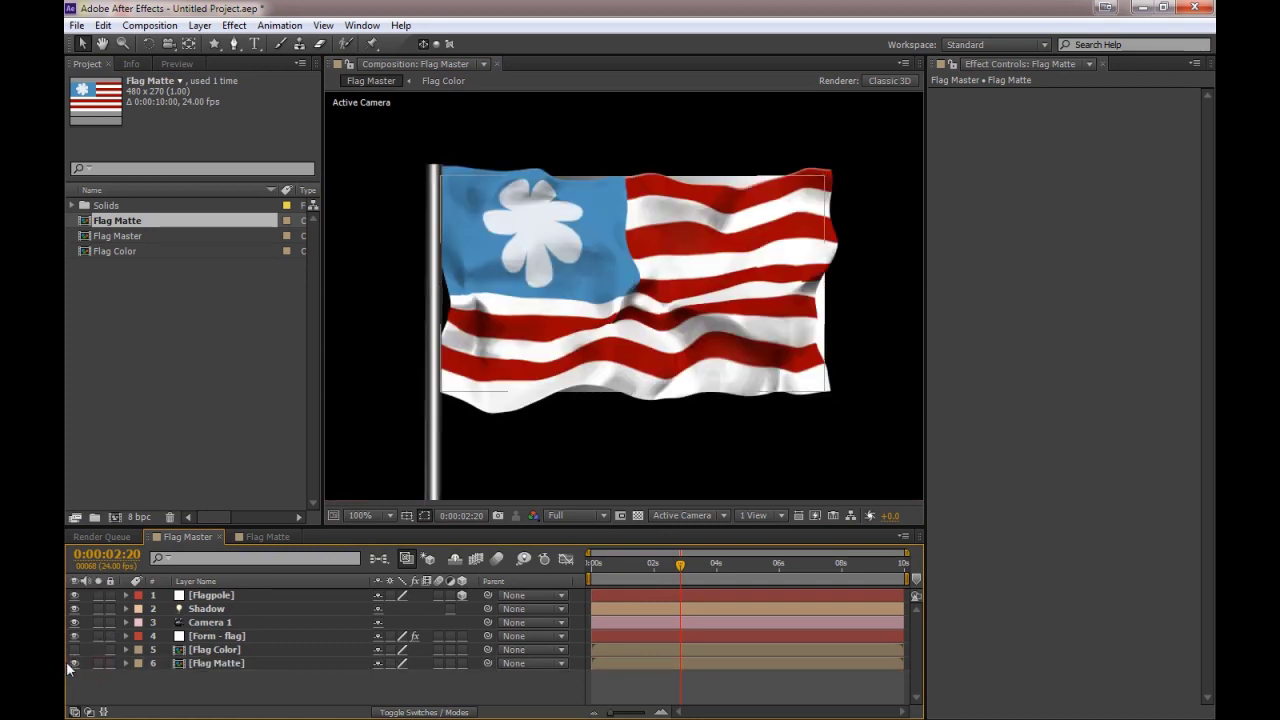
Step: Set the Form layer's Fractal Strength map to Flag Matte, mapped over XY, and preview the flag
{"action": "left_click", "coordinate": [217, 637]}
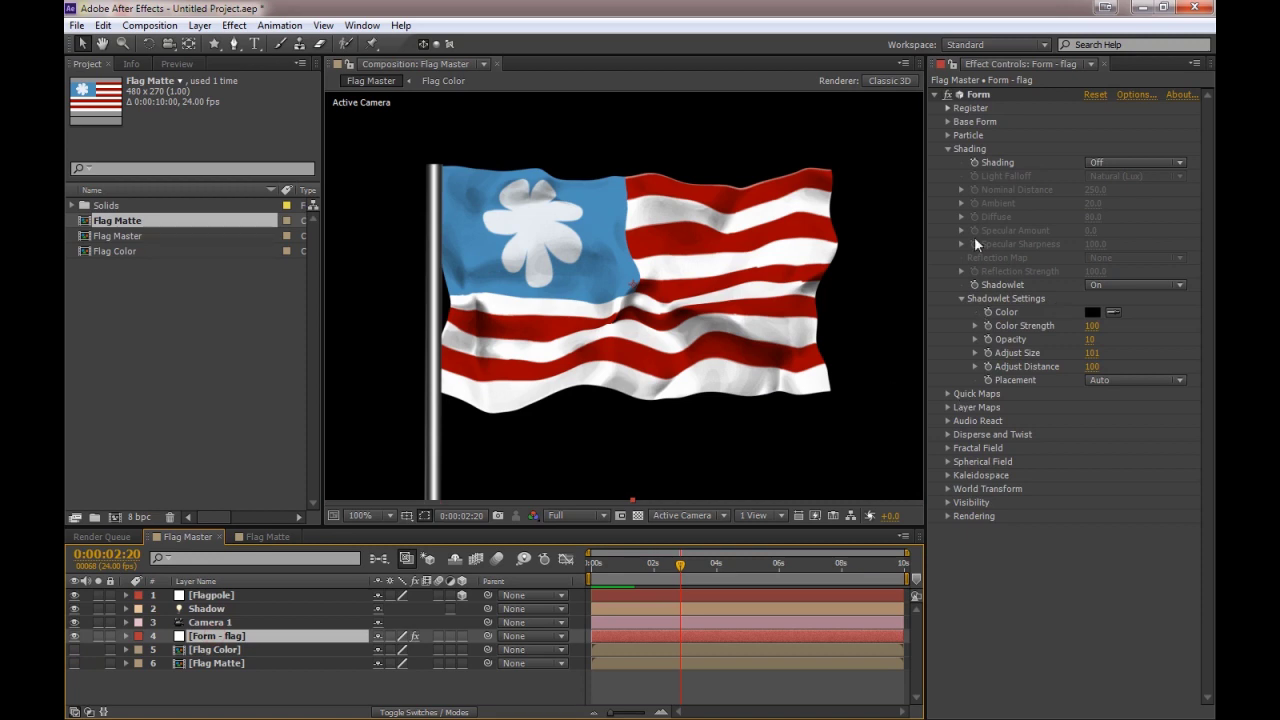
{"action": "left_click", "coordinate": [949, 149]}
{"action": "left_click", "coordinate": [949, 176]}
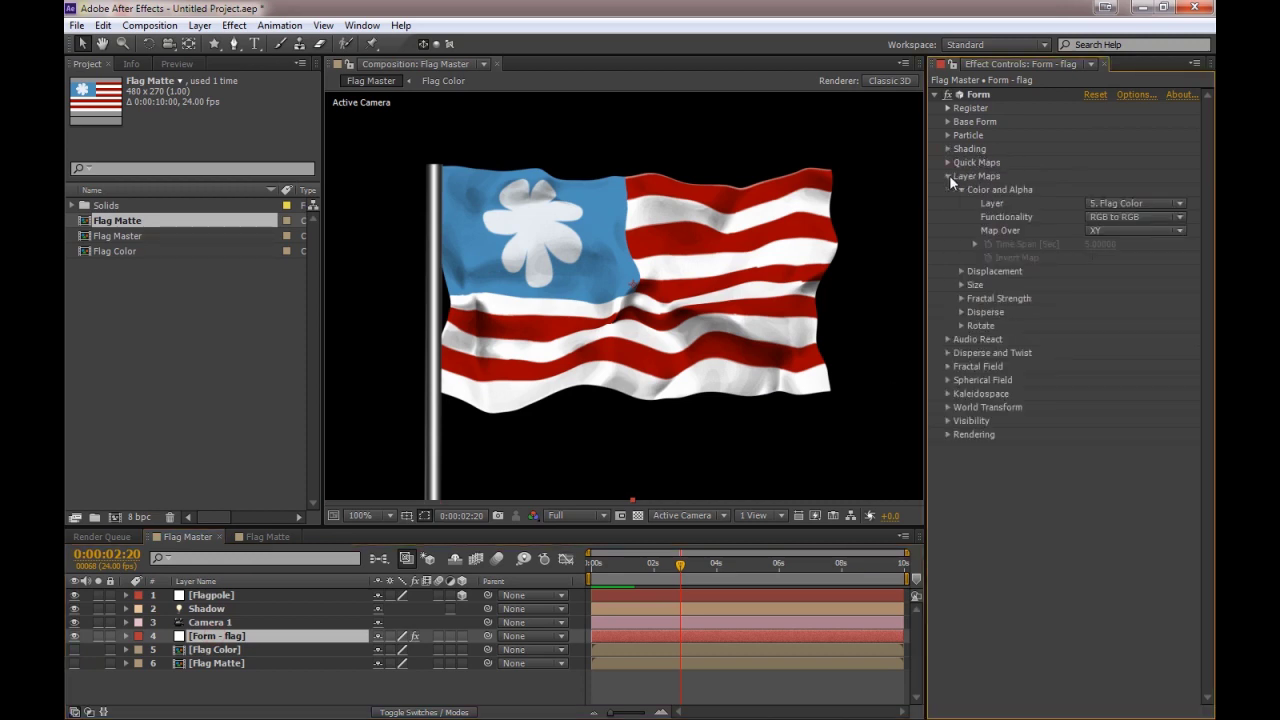
{"action": "left_click", "coordinate": [961, 298]}
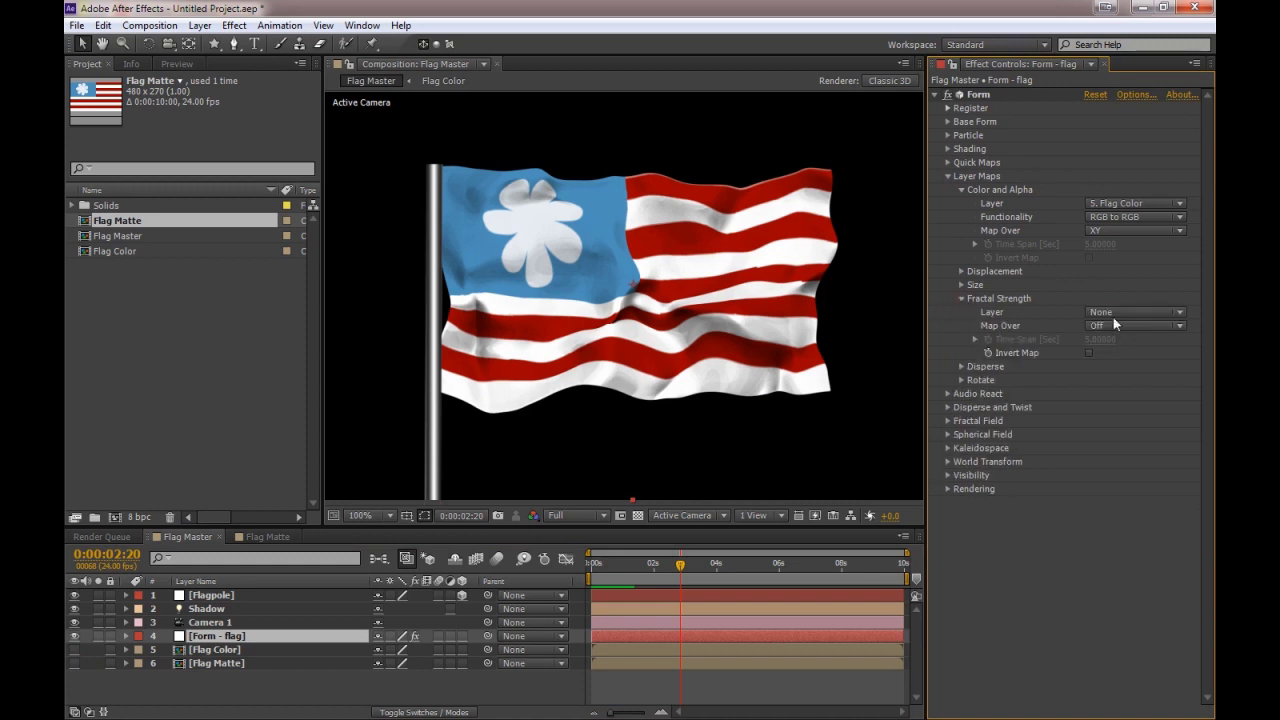
{"action": "left_click", "coordinate": [1113, 314]}
{"action": "left_click", "coordinate": [1155, 405]}
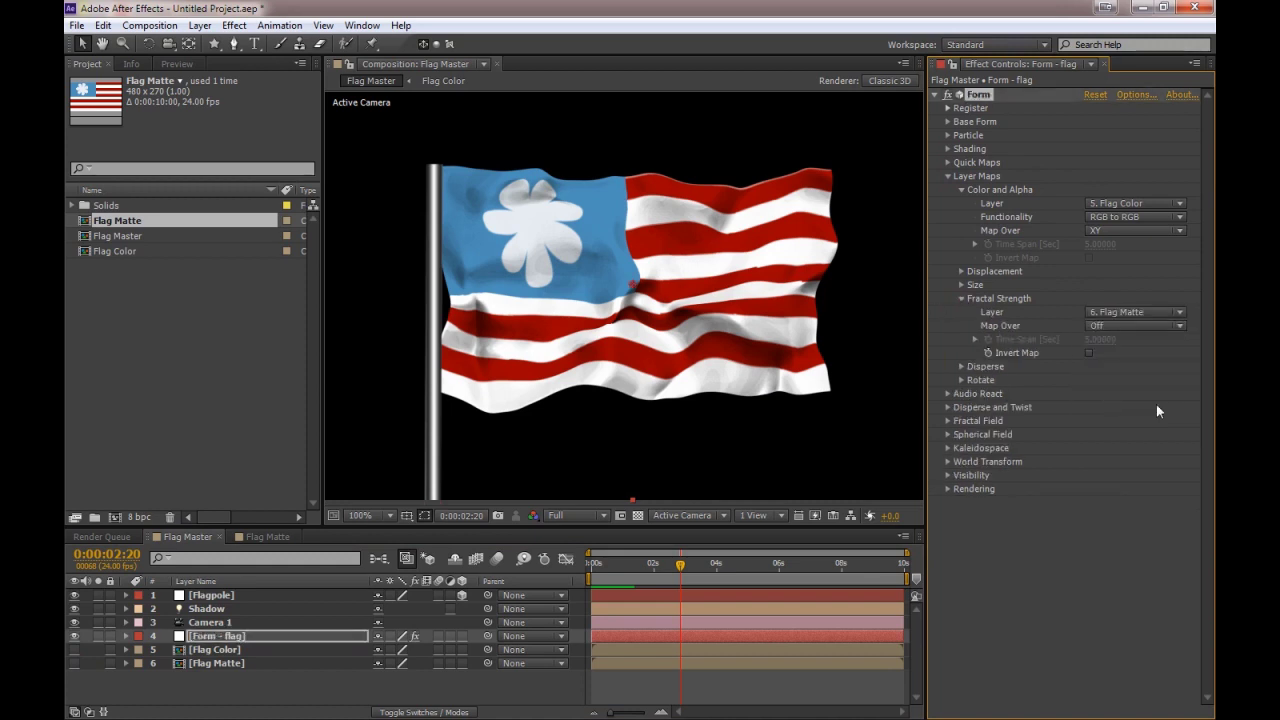
{"action": "left_click", "coordinate": [1118, 333]}
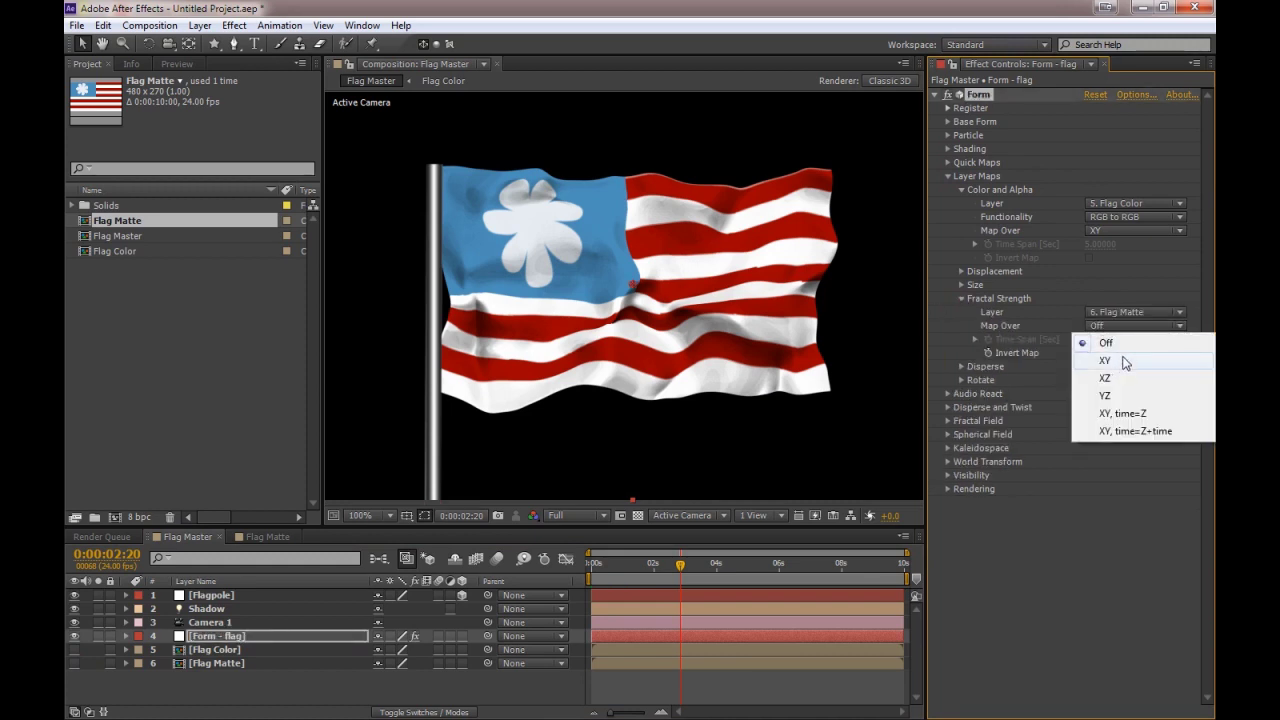
{"action": "left_click", "coordinate": [1122, 357]}
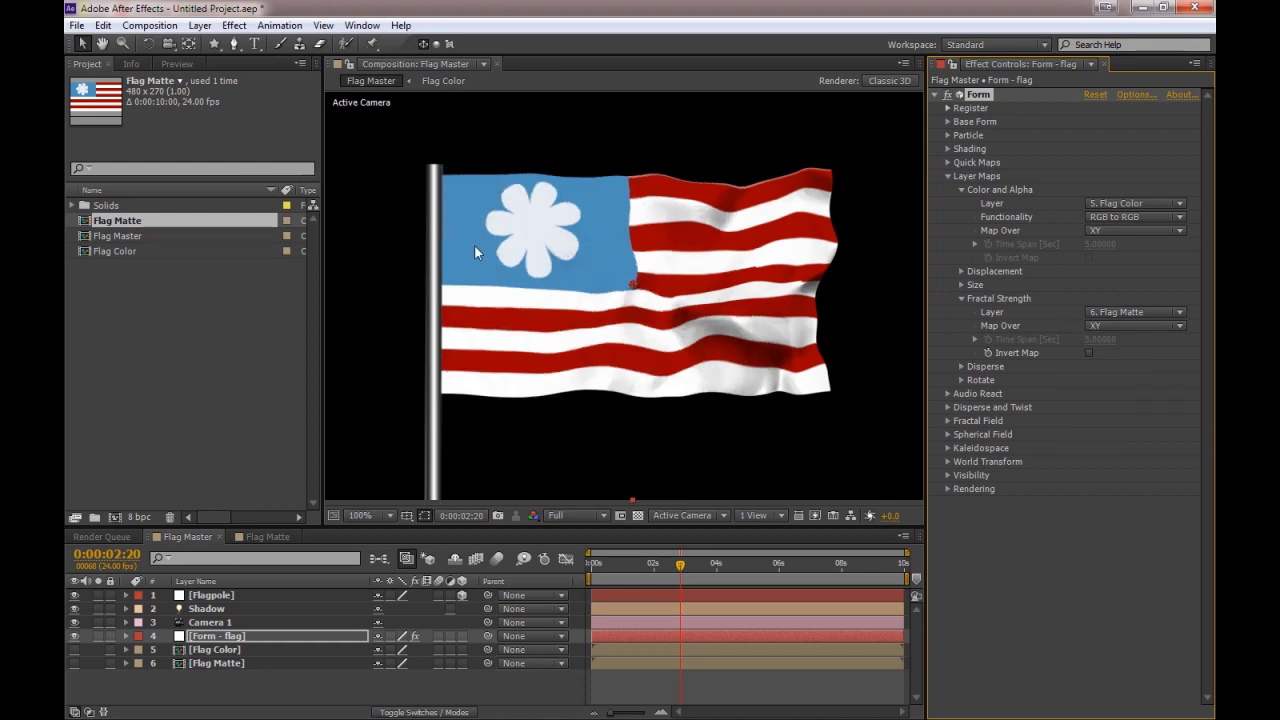
{"action": "key", "text": "space"}
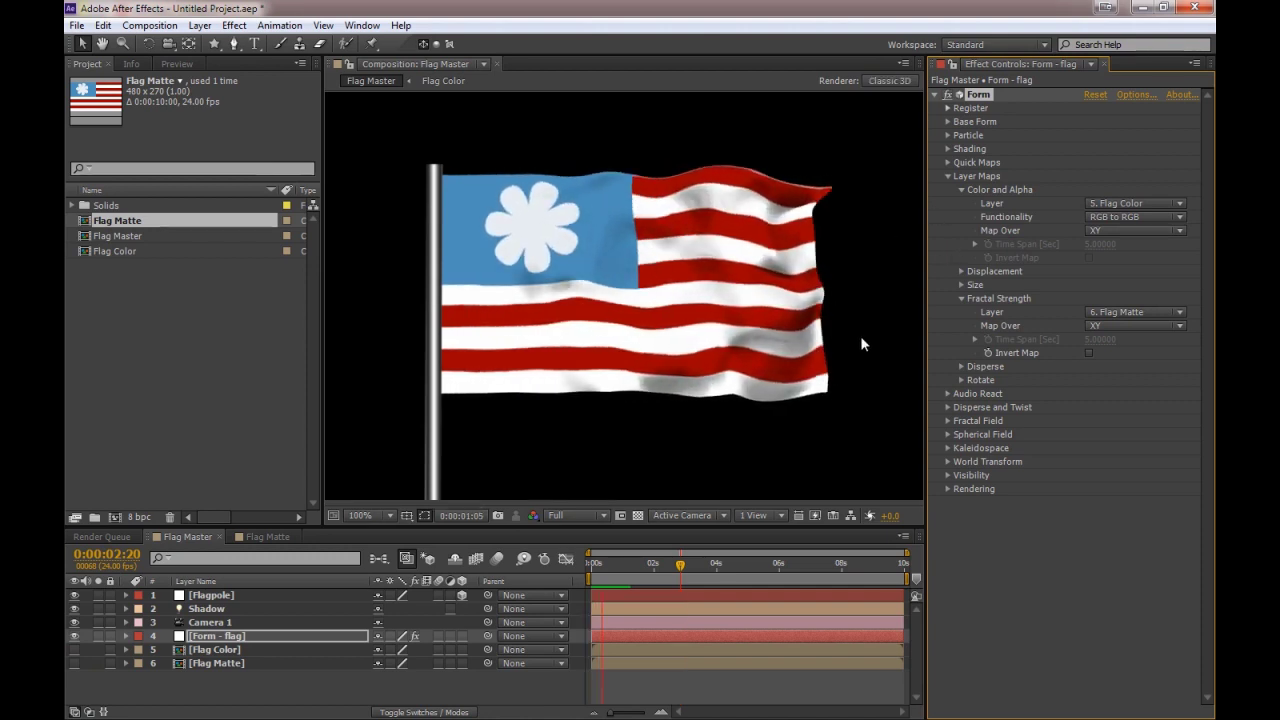
Step: Enable Flow Loop in the Fractal Field settings of the Form - flag layer
{"action": "left_click", "coordinate": [210, 638]}
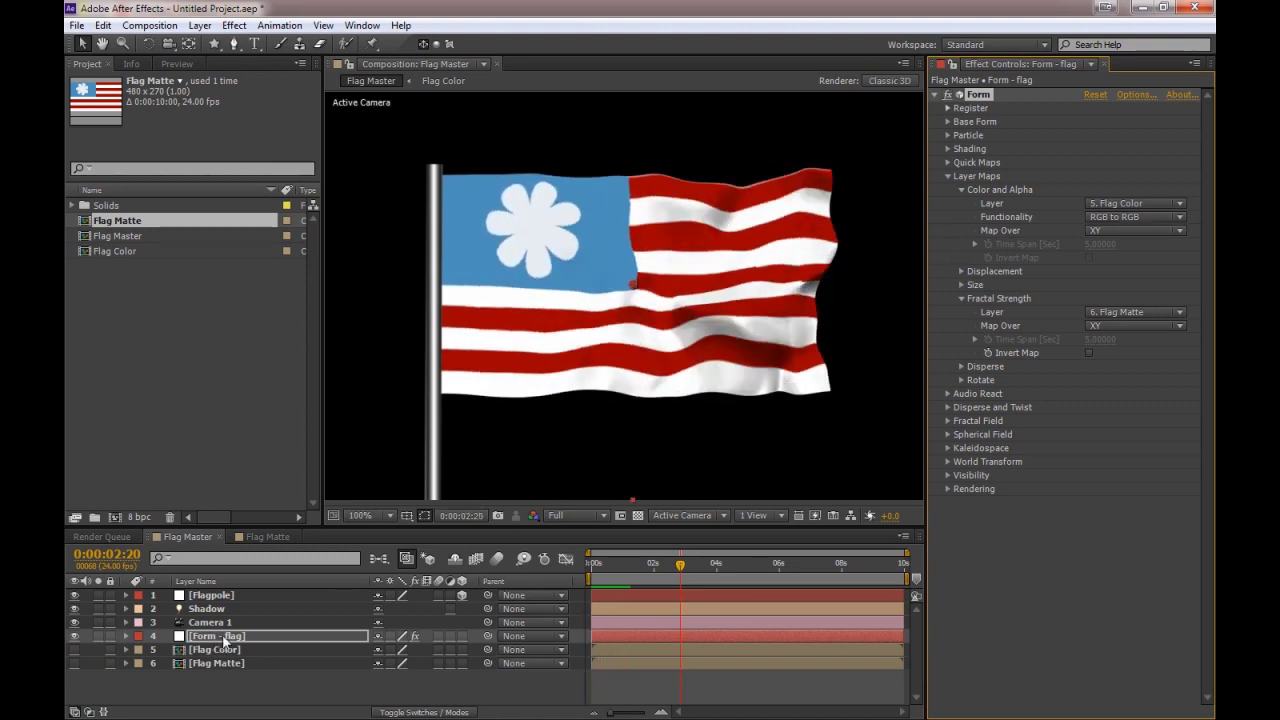
{"action": "left_click", "coordinate": [226, 637]}
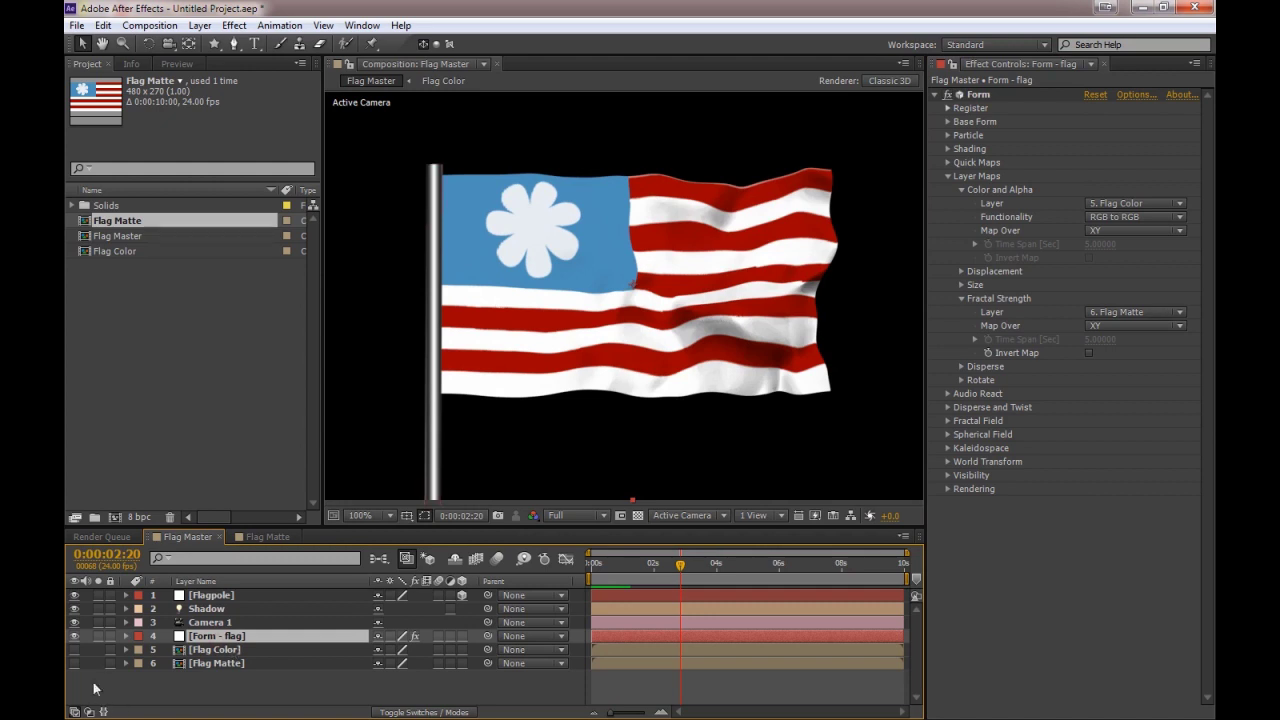
{"action": "left_click", "coordinate": [952, 177]}
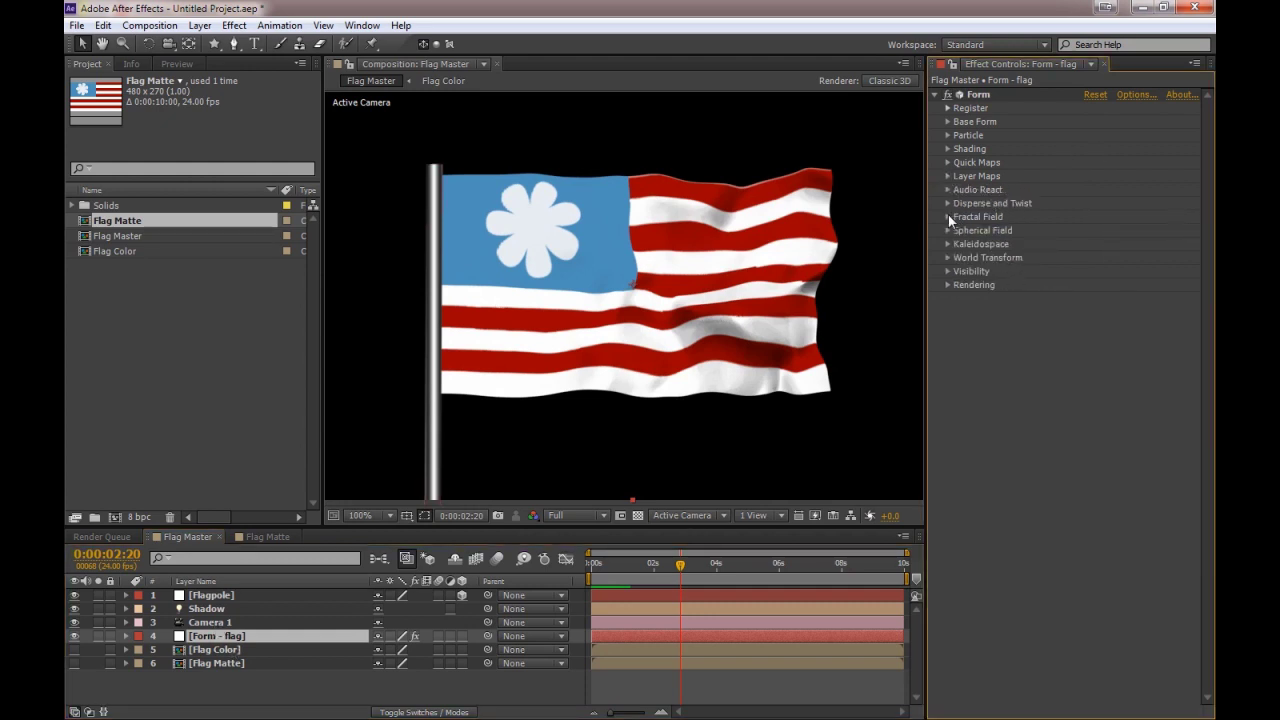
{"action": "left_click", "coordinate": [948, 216]}
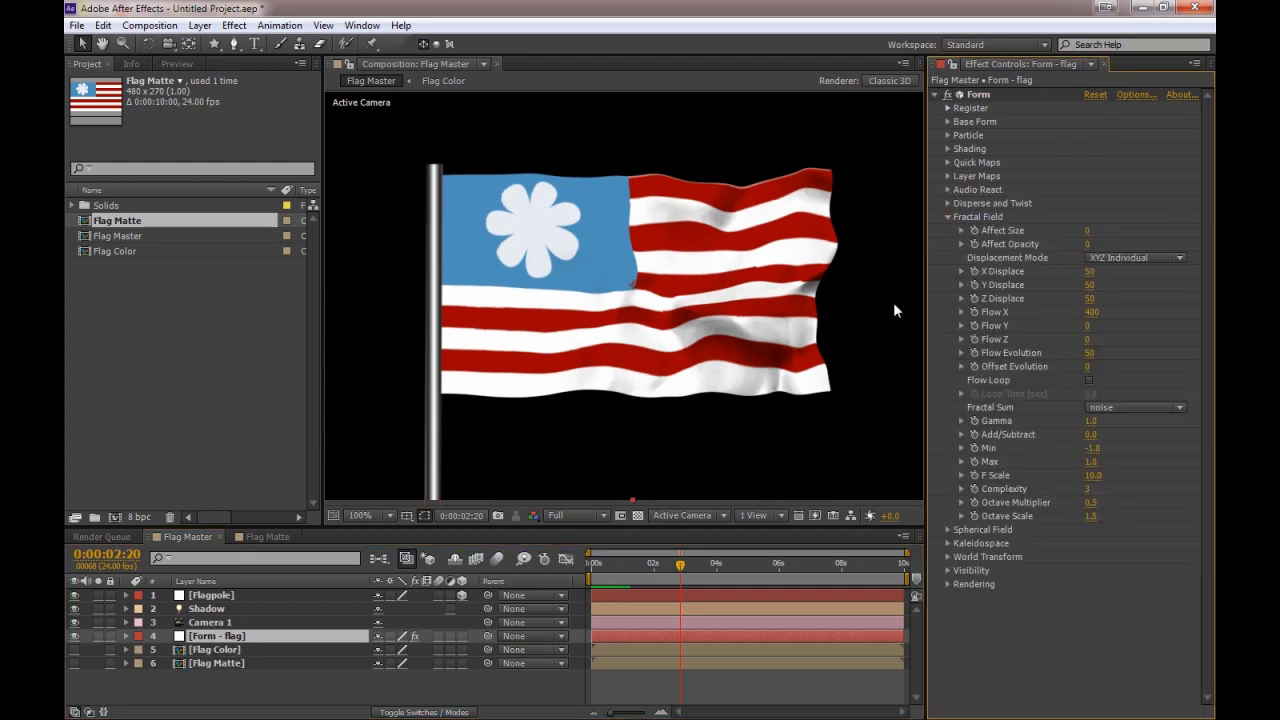
{"action": "left_click", "coordinate": [1089, 381]}
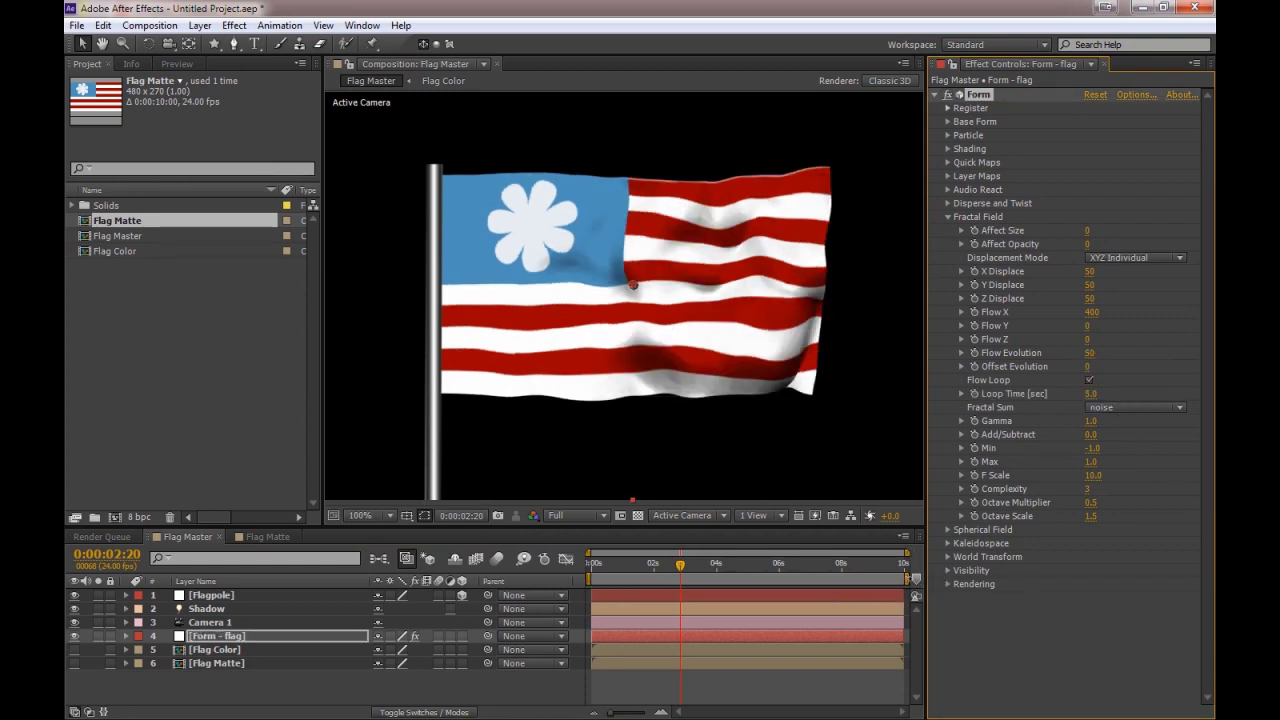
Step: Shorten the work area of Flag Master so that it ends at 0:00:04:23, one frame before five seconds
{"action": "left_click_drag", "start_coordinate": [905, 578], "coordinate": [817, 578]}
{"action": "left_click", "coordinate": [748, 568]}
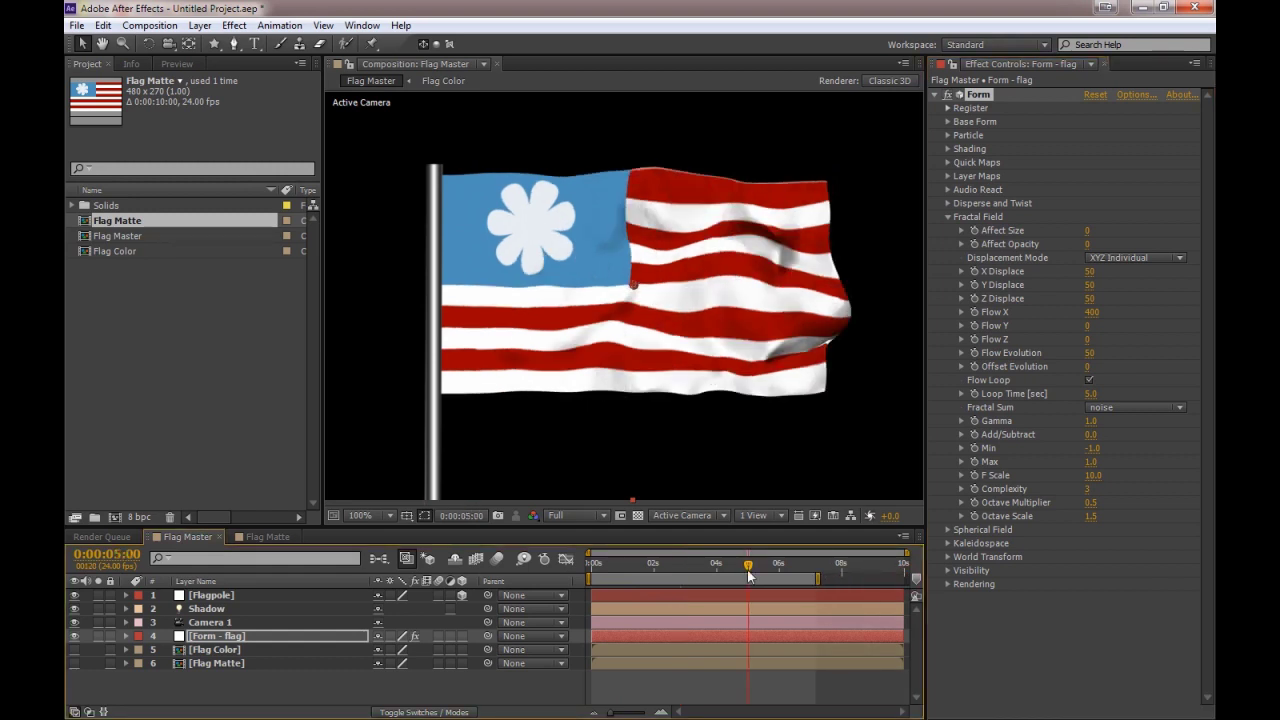
{"action": "key", "text": "Page_Up"}
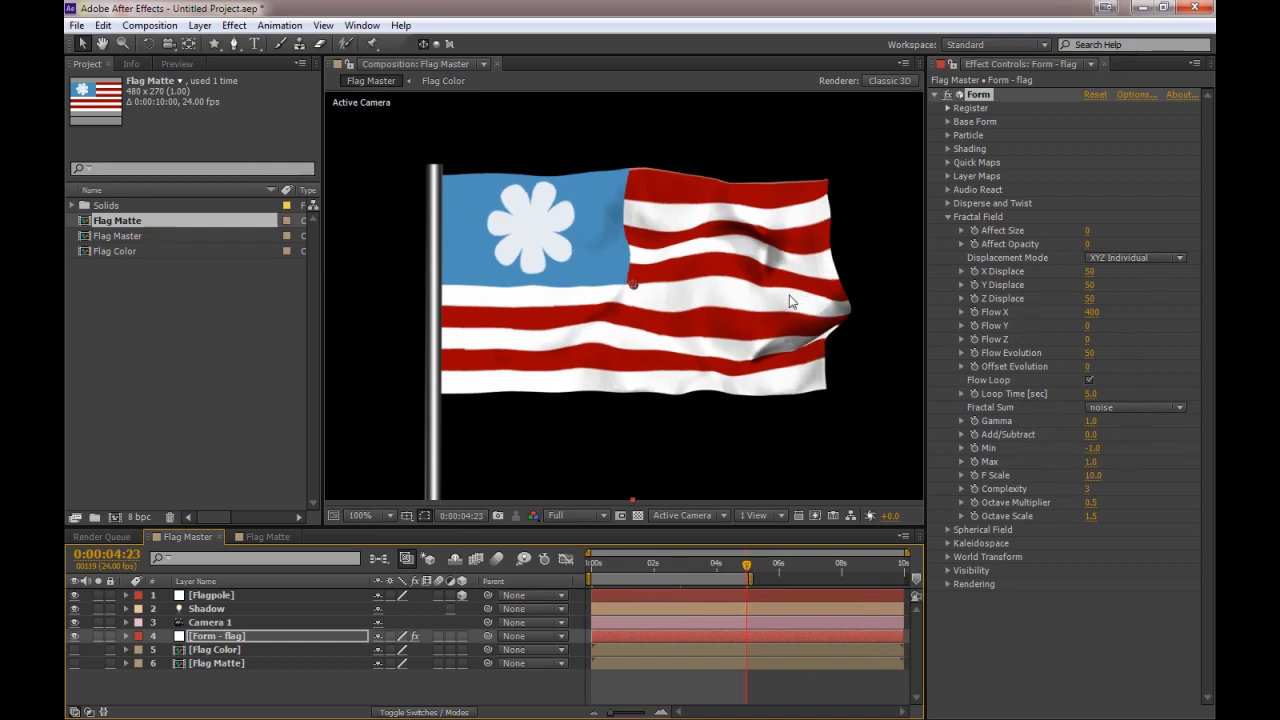
Step: Try Fractal Field F Scale values of 15 and 7, and preview the flag's motion
{"action": "left_click", "coordinate": [1096, 477]}
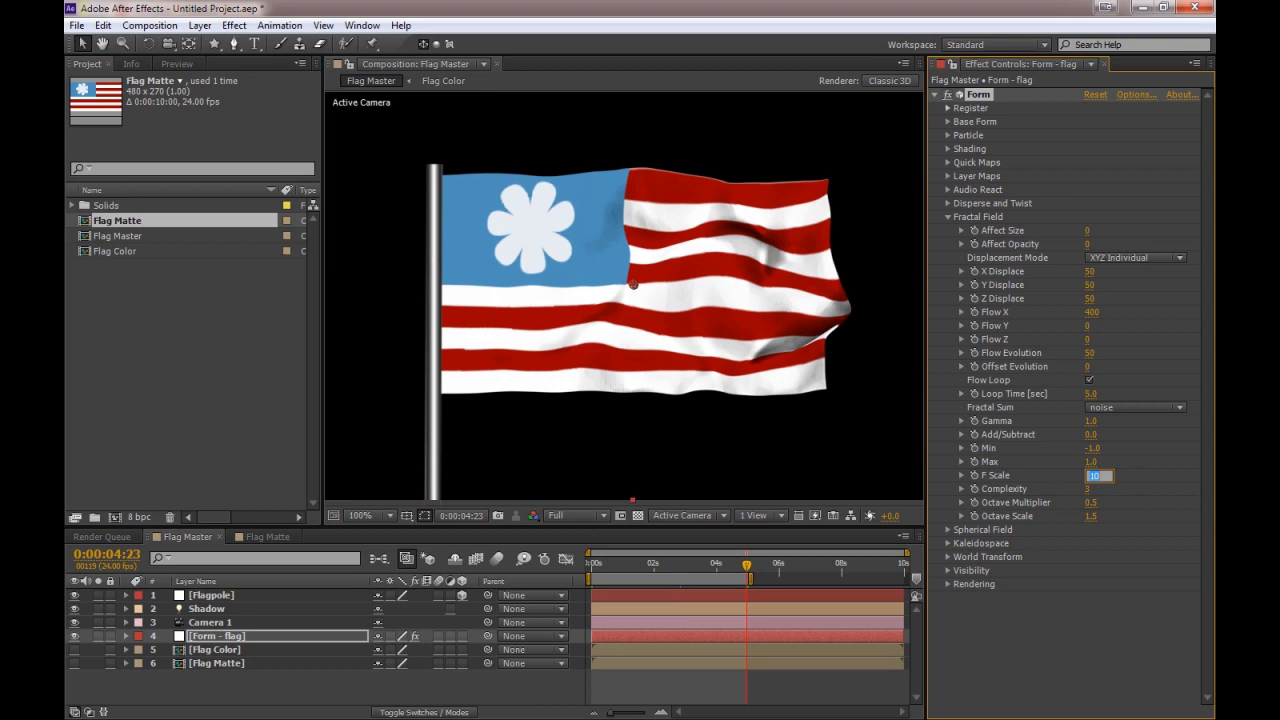
{"action": "key", "text": "Return"}
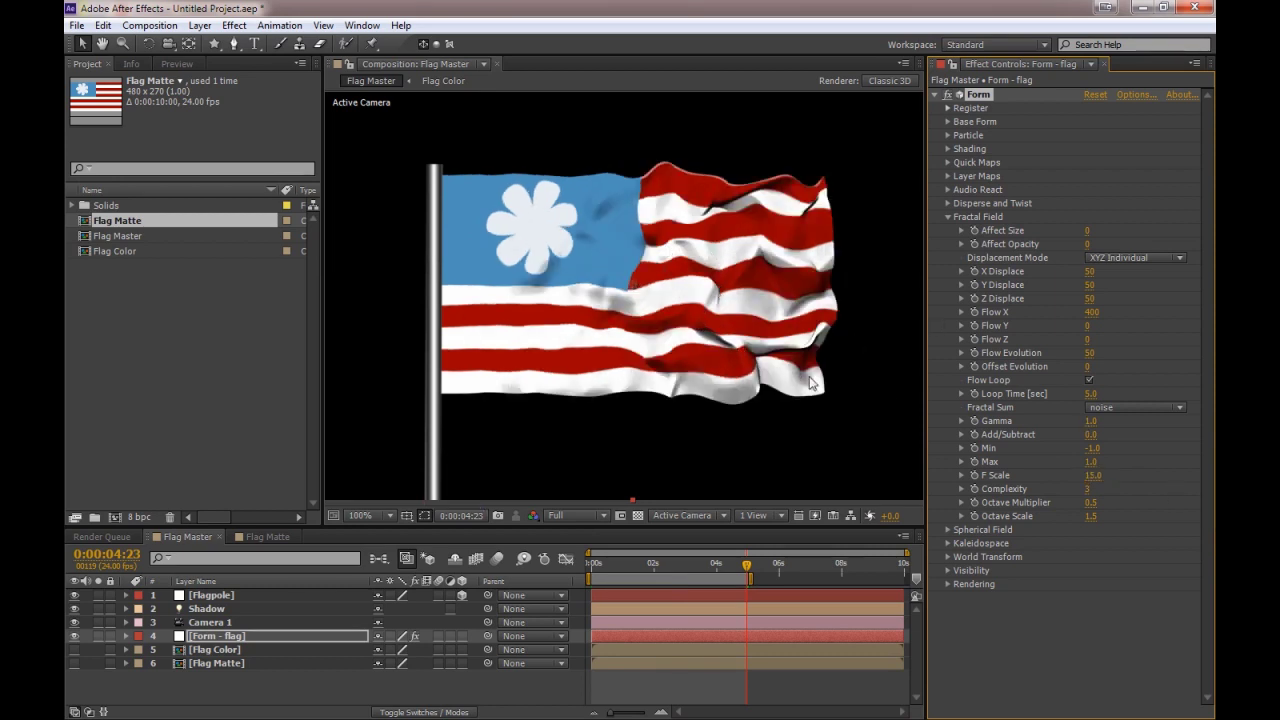
{"action": "left_click", "coordinate": [1096, 478]}
{"action": "type", "text": "5"}
{"action": "key", "text": "Return"}
{"action": "key", "text": "KP_0"}
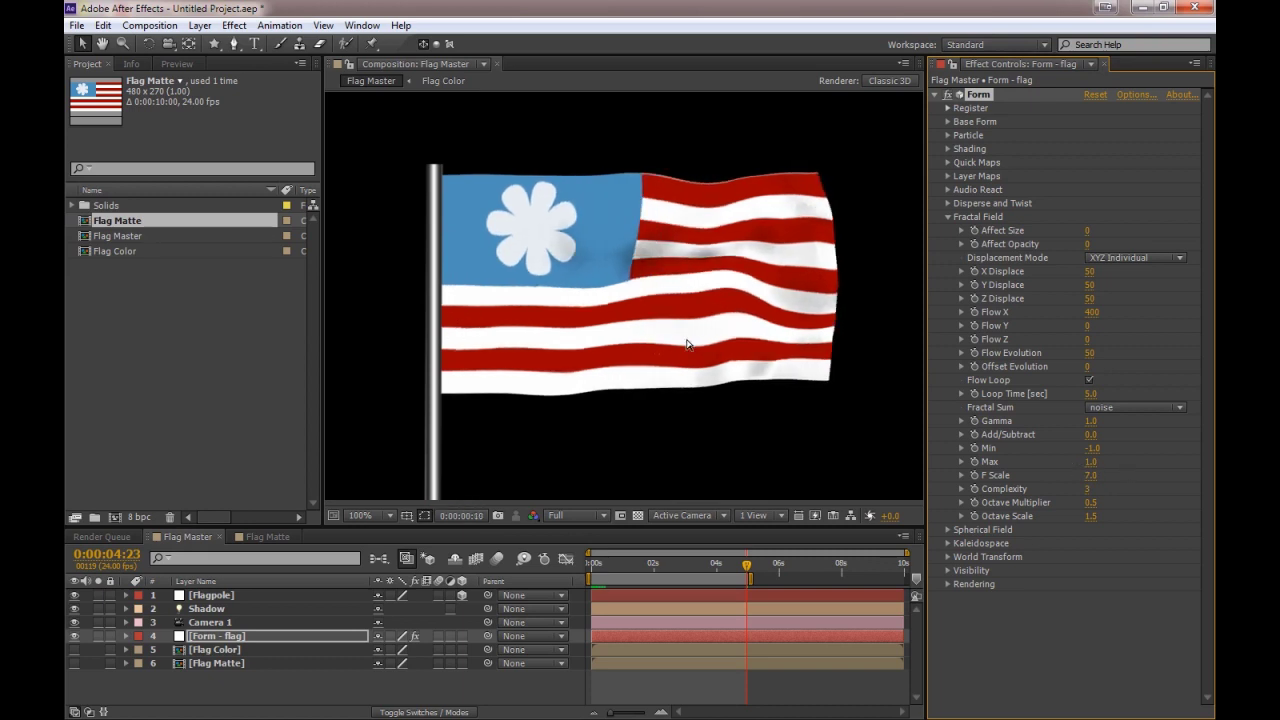
Step: Set the Fractal Field's F Scale to 12 and preview the looping flag
{"action": "left_click", "coordinate": [1091, 475]}
{"action": "left_click", "coordinate": [1101, 479]}
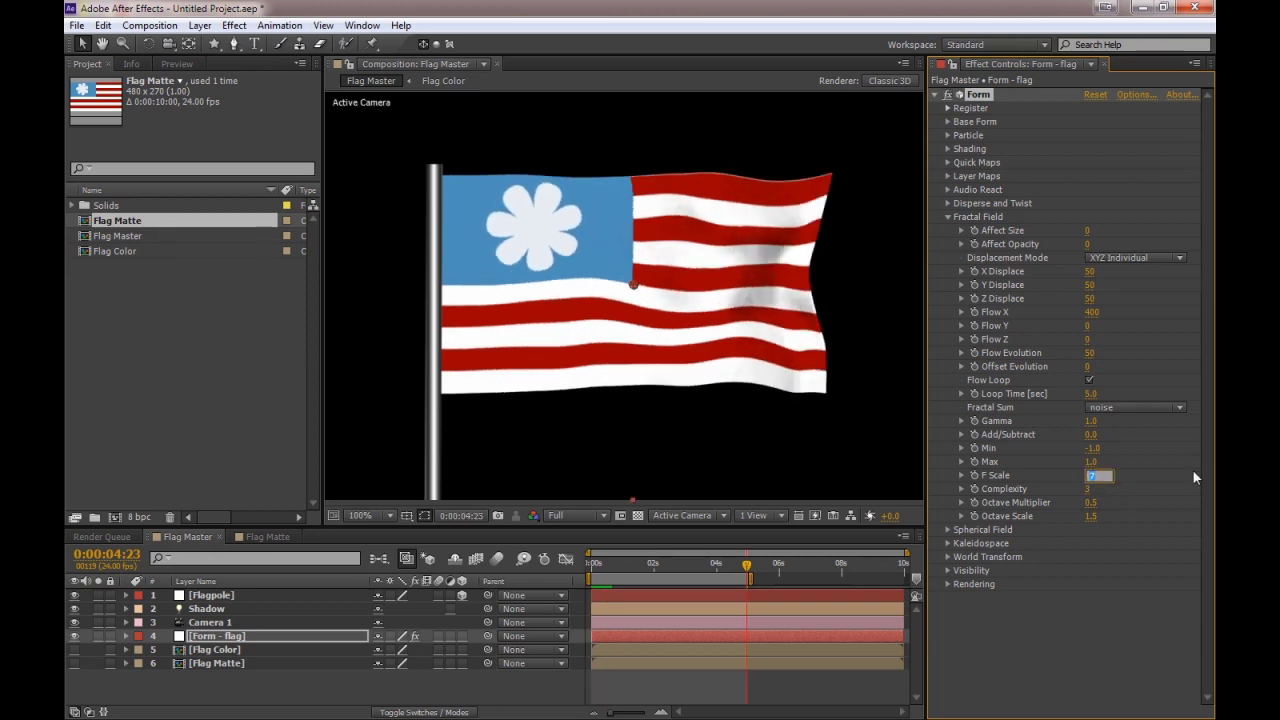
{"action": "type", "text": "12"}
{"action": "key", "text": "Return"}
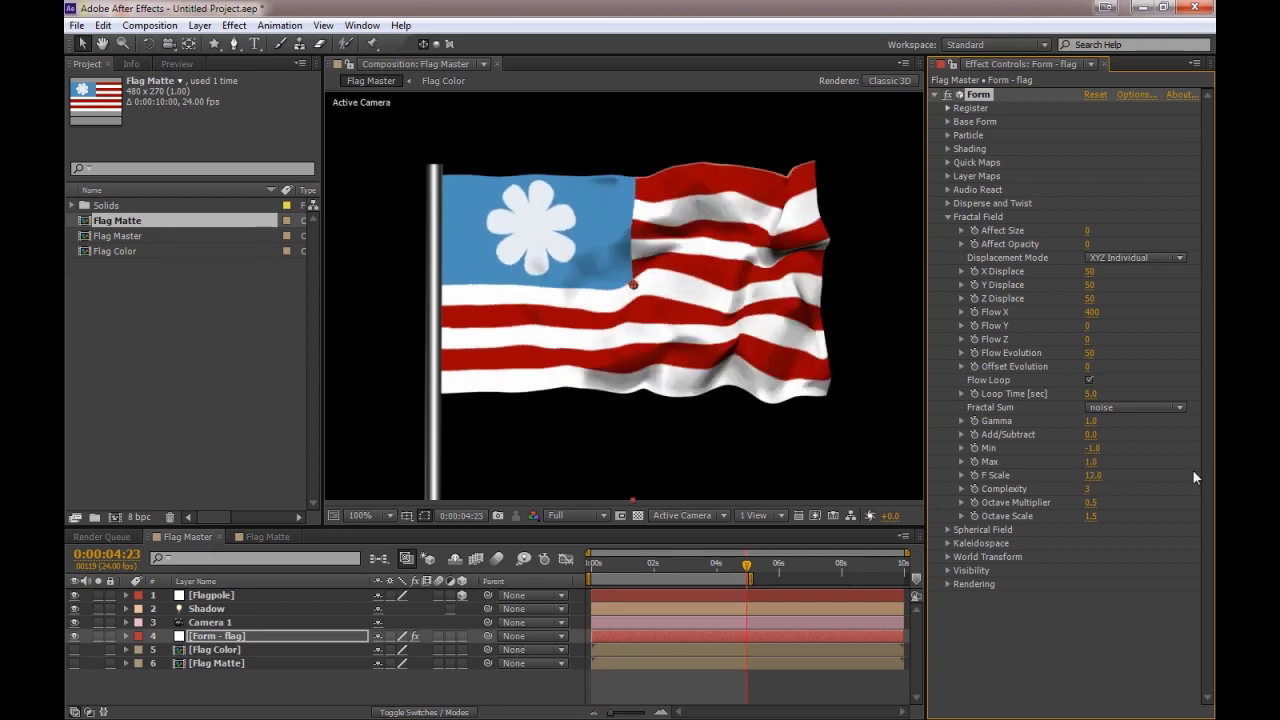
{"action": "key", "text": "KP_0"}
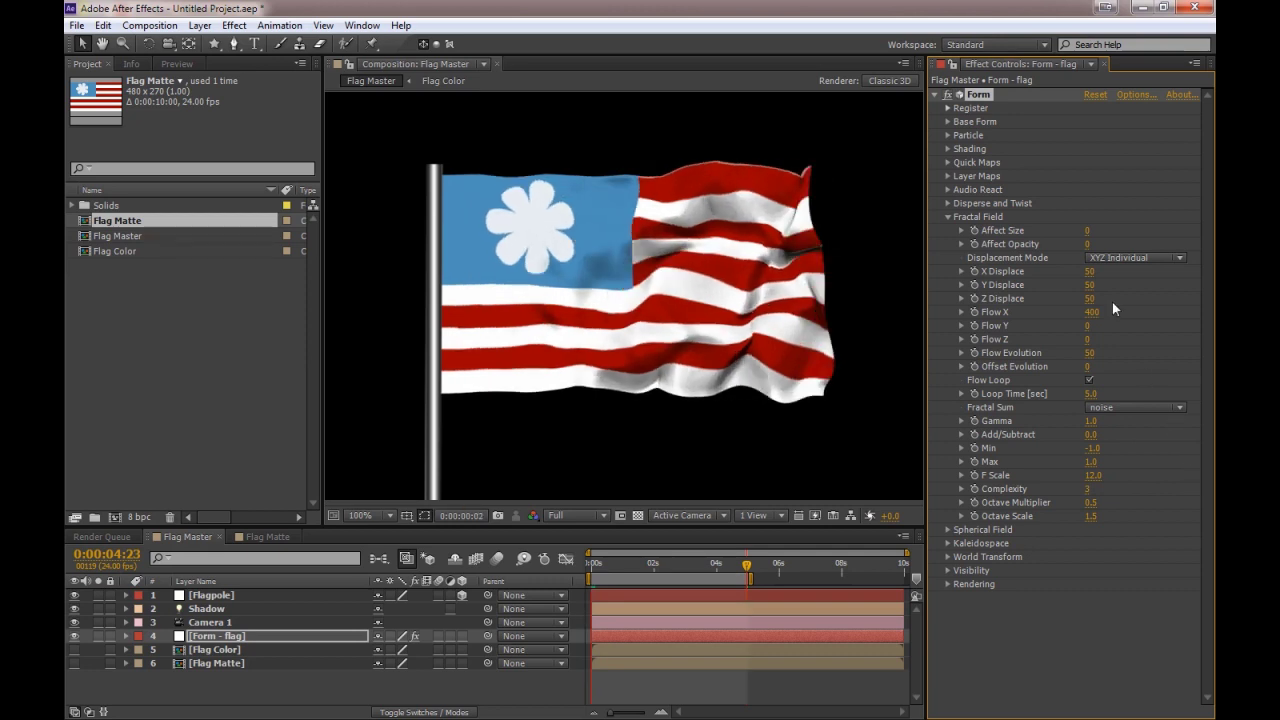
Step: Set the Fractal Field's X Displace to 84, Y Displace to 65 and Flow Y to 19
{"action": "left_click", "coordinate": [1072, 336]}
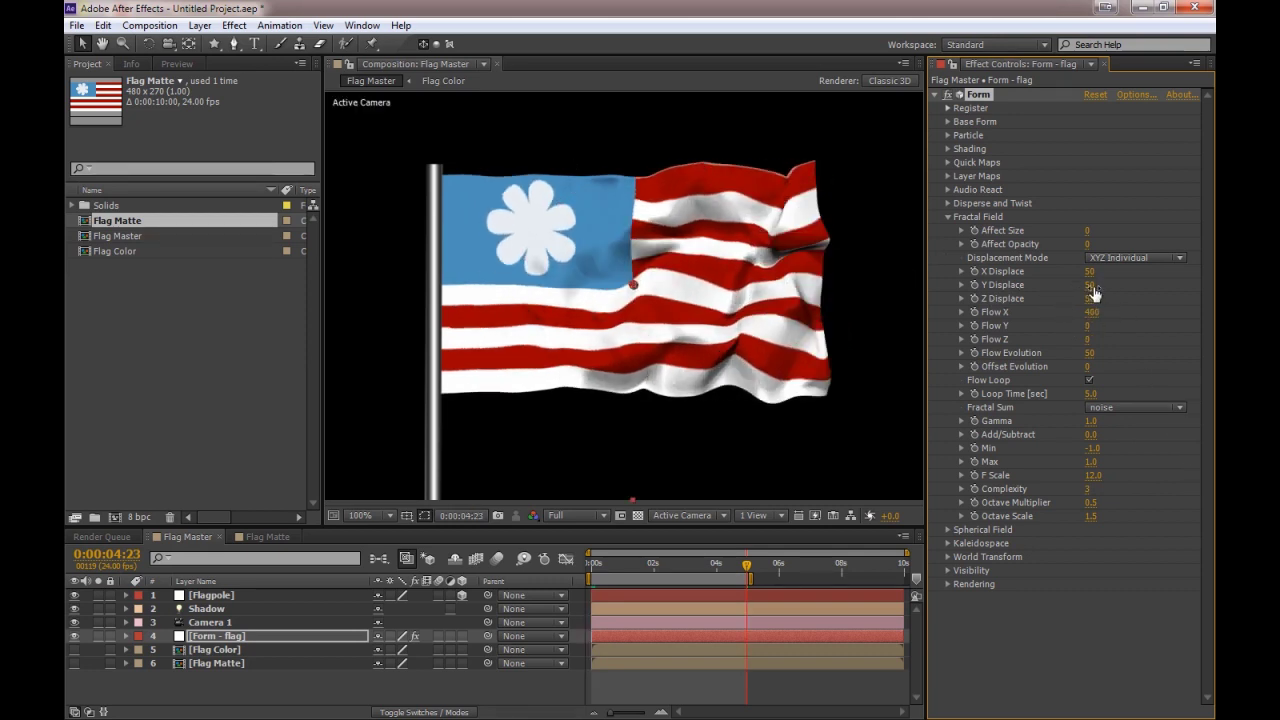
{"action": "left_click_drag", "start_coordinate": [1090, 285], "coordinate": [1131, 282]}
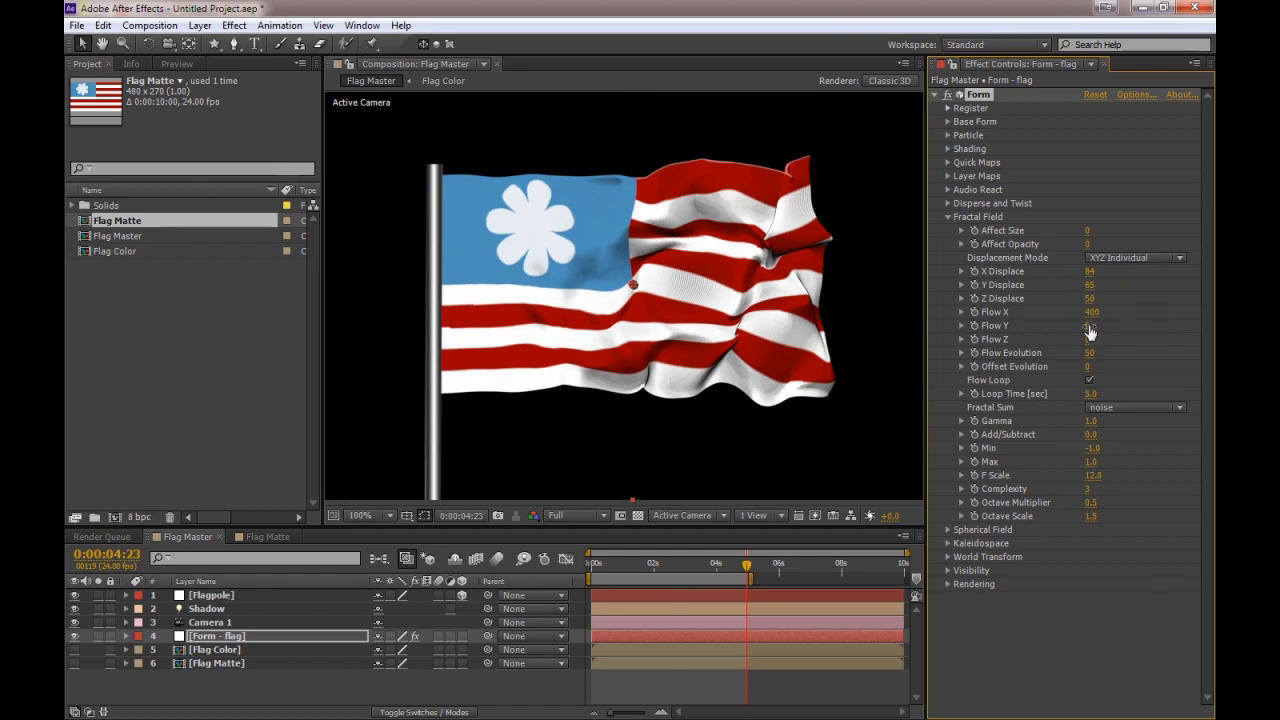
{"action": "left_click_drag", "start_coordinate": [1090, 332], "coordinate": [1105, 325]}
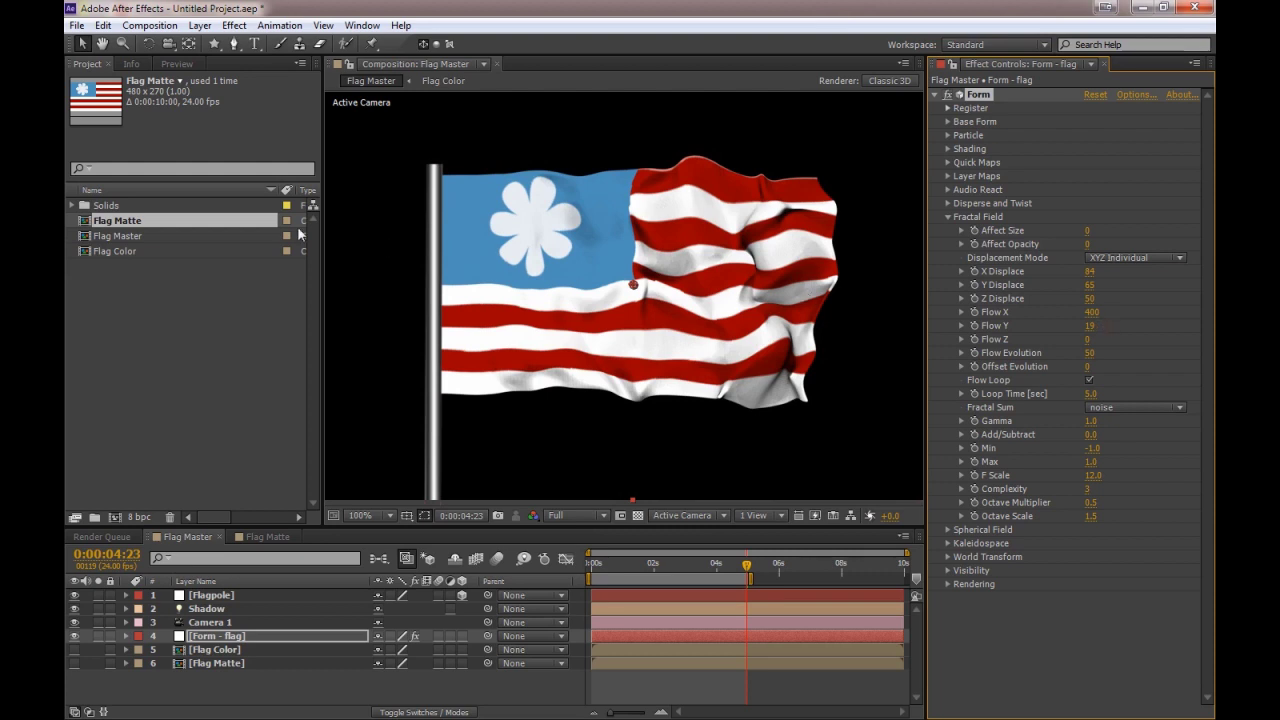
Step: Set the Fractal Field's Flow Y to 40 and preview the flag's motion
{"action": "left_click_drag", "start_coordinate": [1090, 333], "coordinate": [1111, 327]}
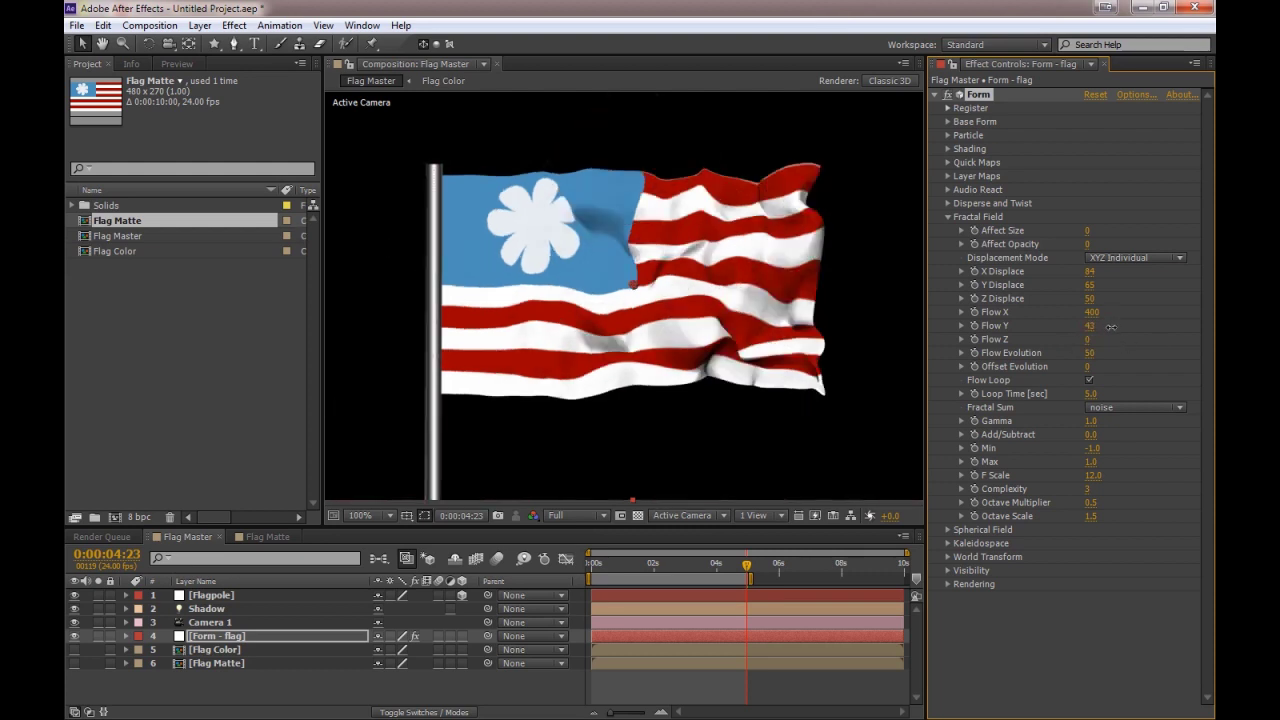
{"action": "left_click", "coordinate": [1092, 327]}
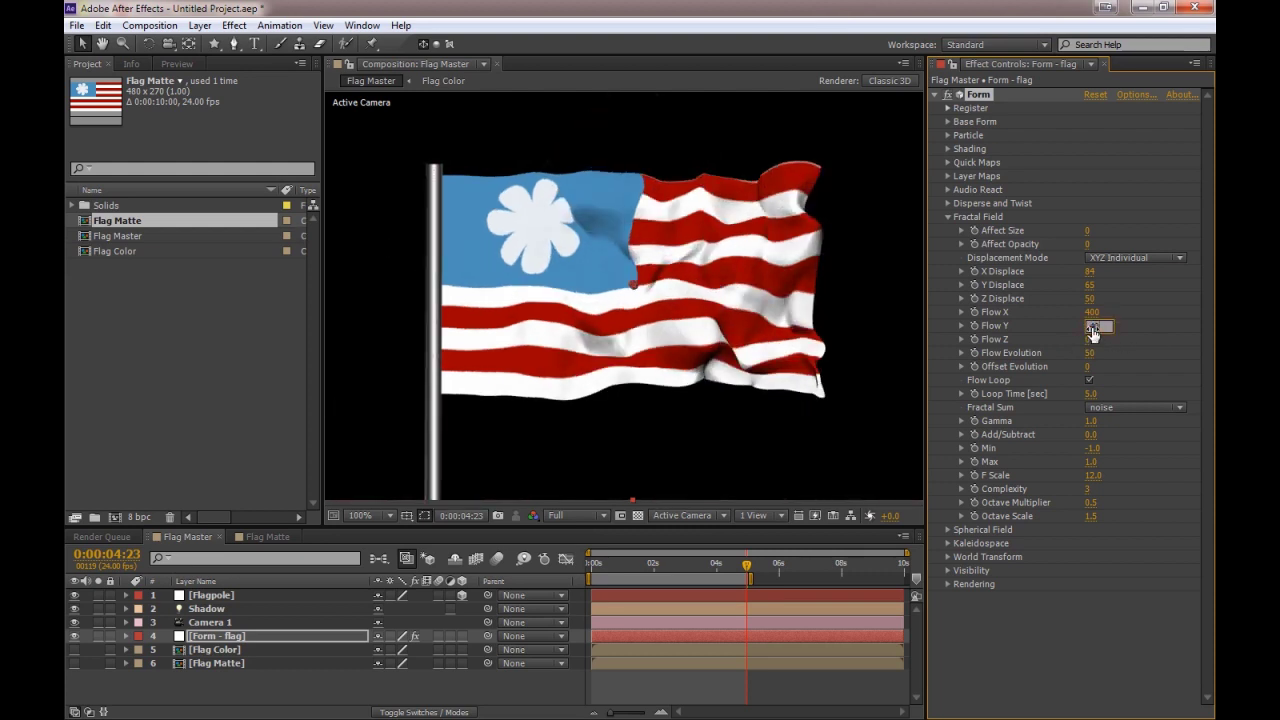
{"action": "type", "text": "40"}
{"action": "key", "text": "Return"}
{"action": "key", "text": "KP_0"}
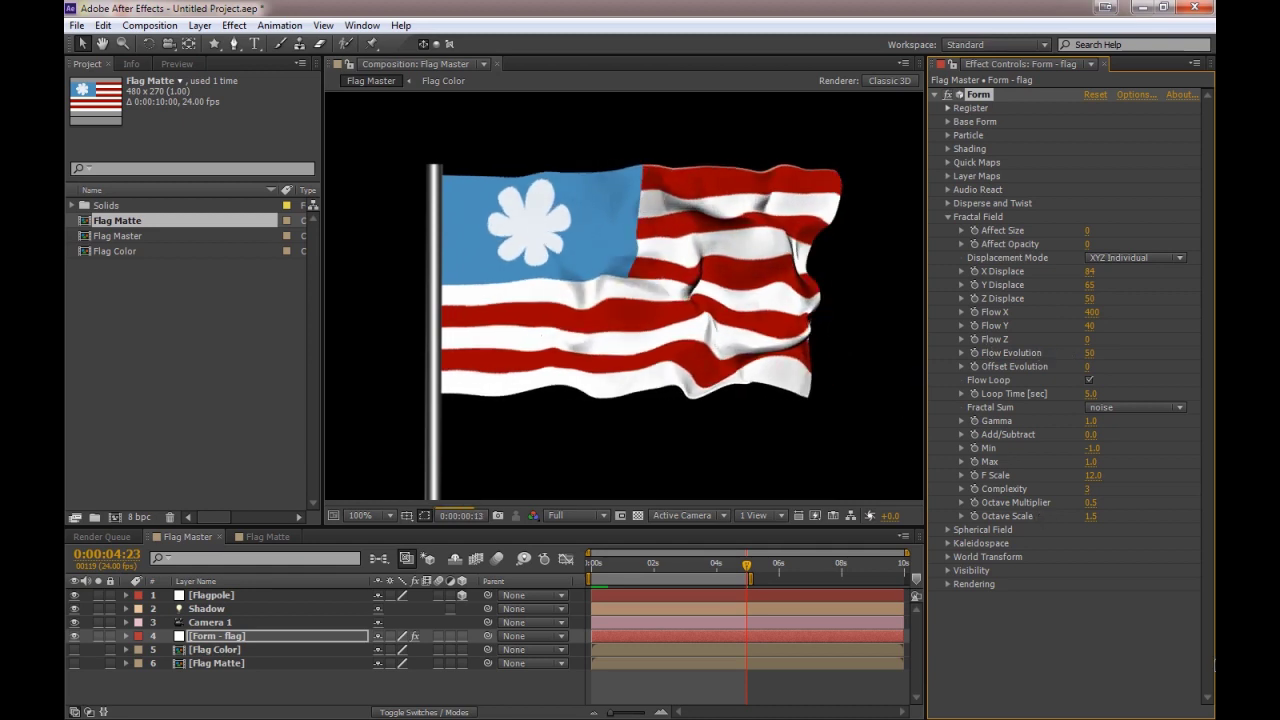
Step: Reduce the Fractal Field's Complexity to 2 and preview the flag's motion
{"action": "left_click", "coordinate": [1089, 492]}
{"action": "left_click", "coordinate": [1090, 489]}
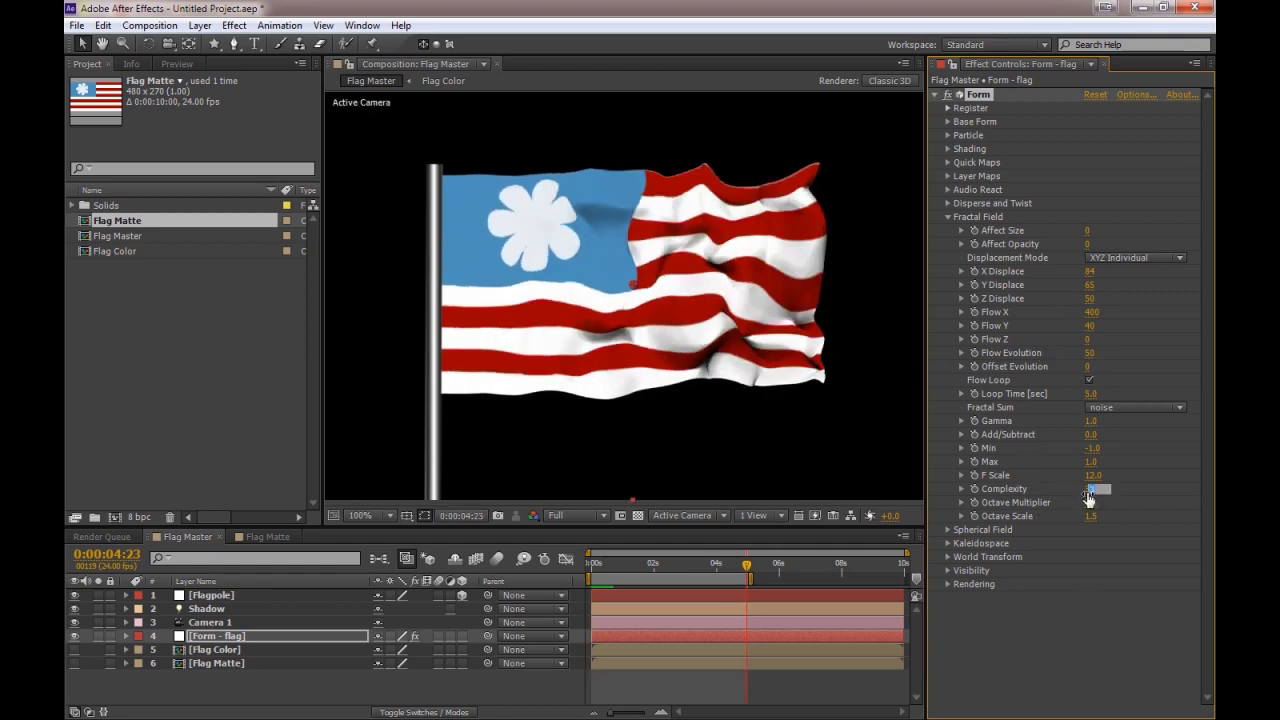
{"action": "type", "text": "2"}
{"action": "key", "text": "Return"}
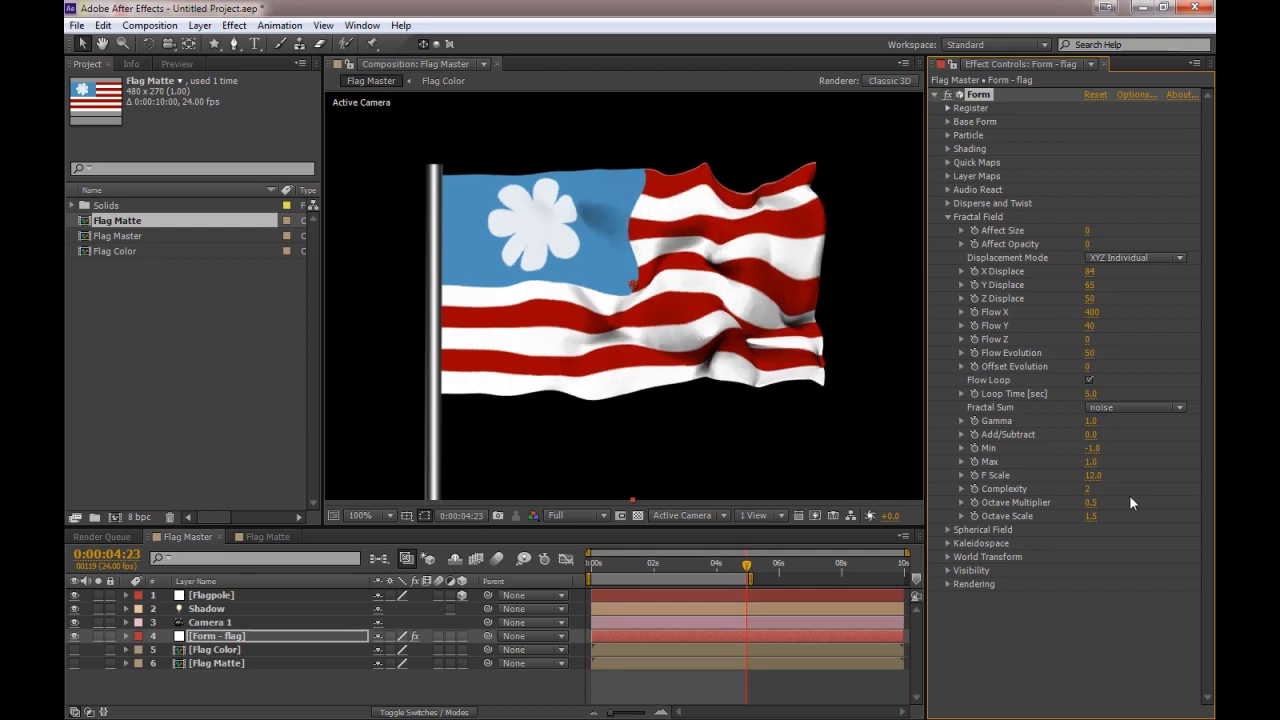
{"action": "key", "text": "KP_0"}
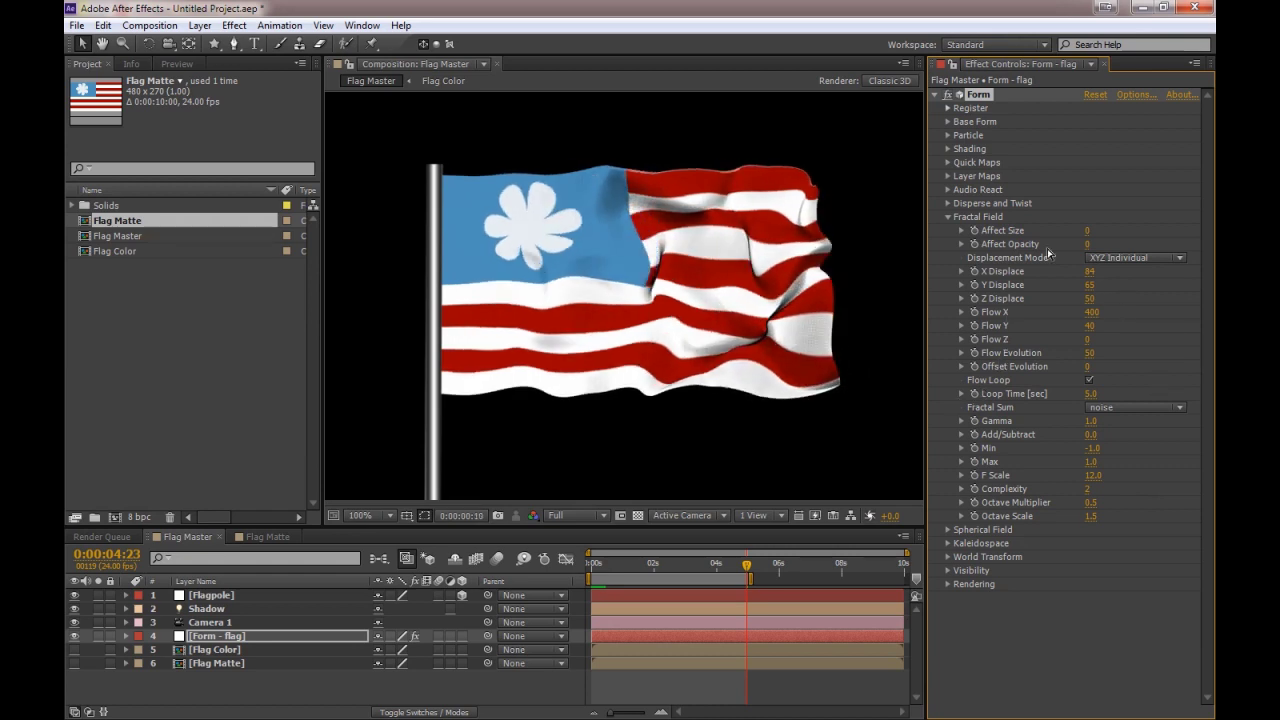
{"action": "key", "text": "space"}
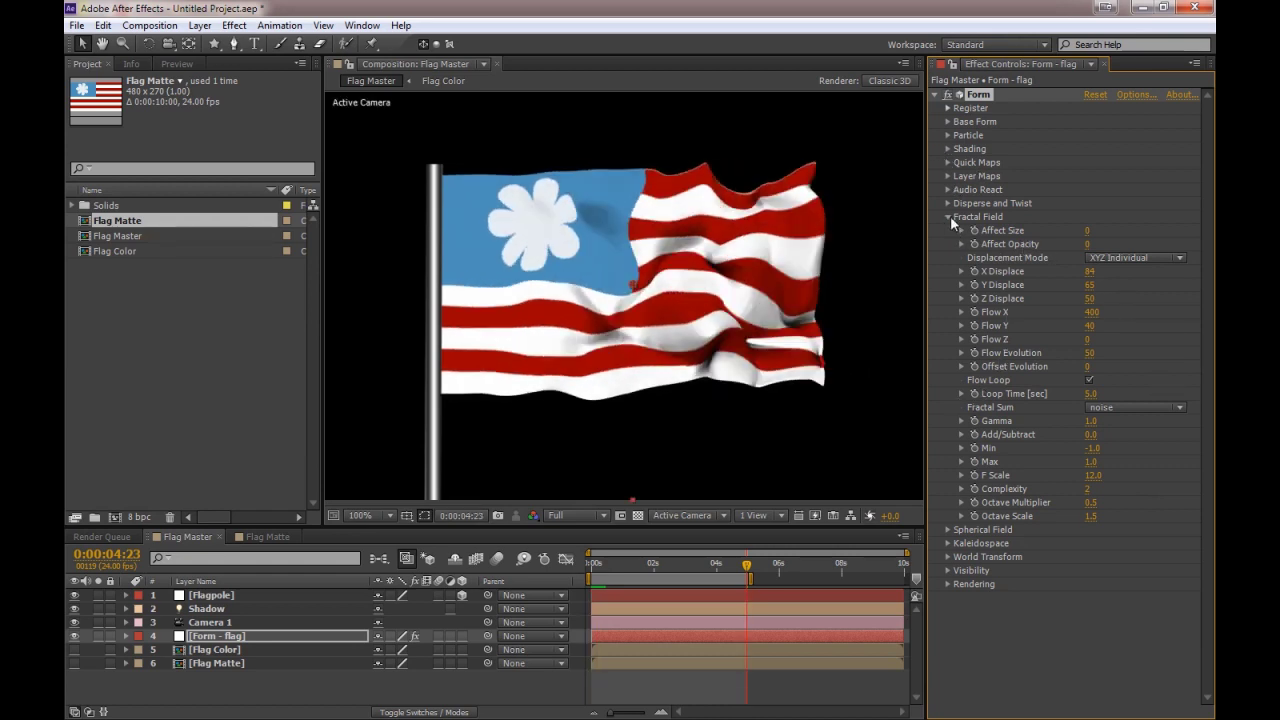
Step: Set the Shadowlet's Adjust Distance to 68 in Form's Shading settings
{"action": "left_click", "coordinate": [950, 216]}
{"action": "left_click", "coordinate": [945, 148]}
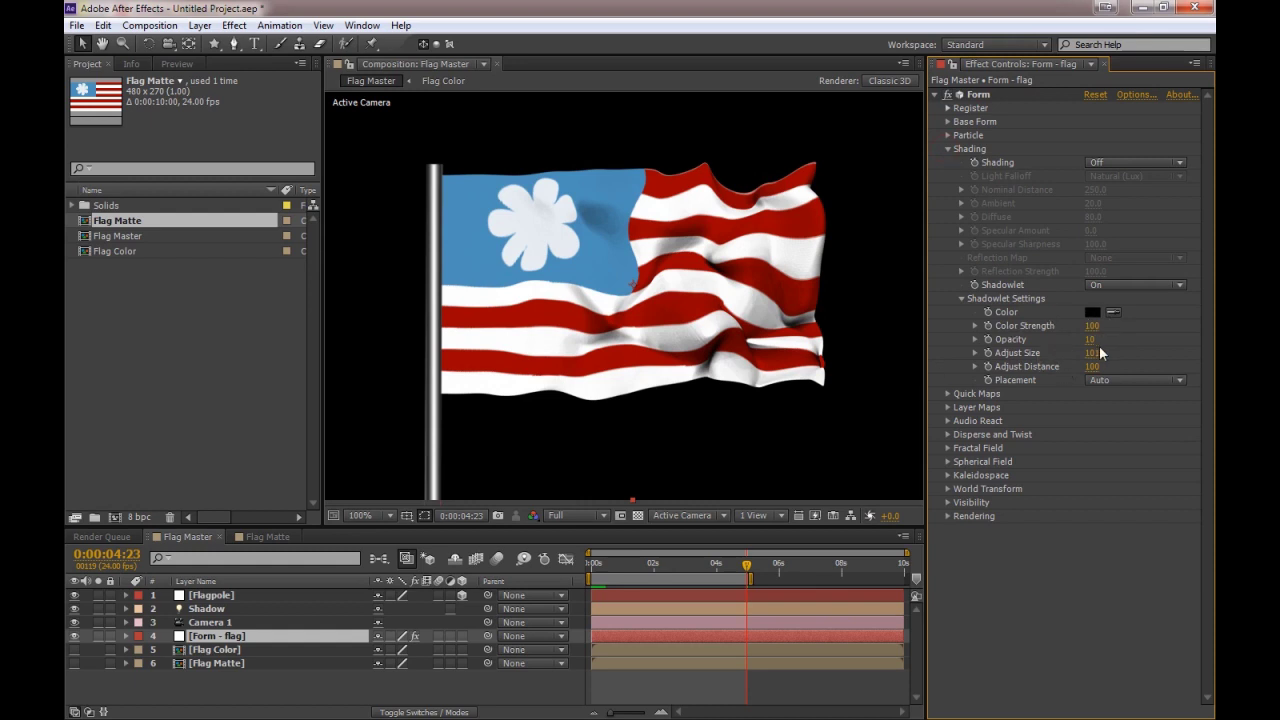
{"action": "left_click_drag", "start_coordinate": [1092, 366], "coordinate": [1063, 371]}
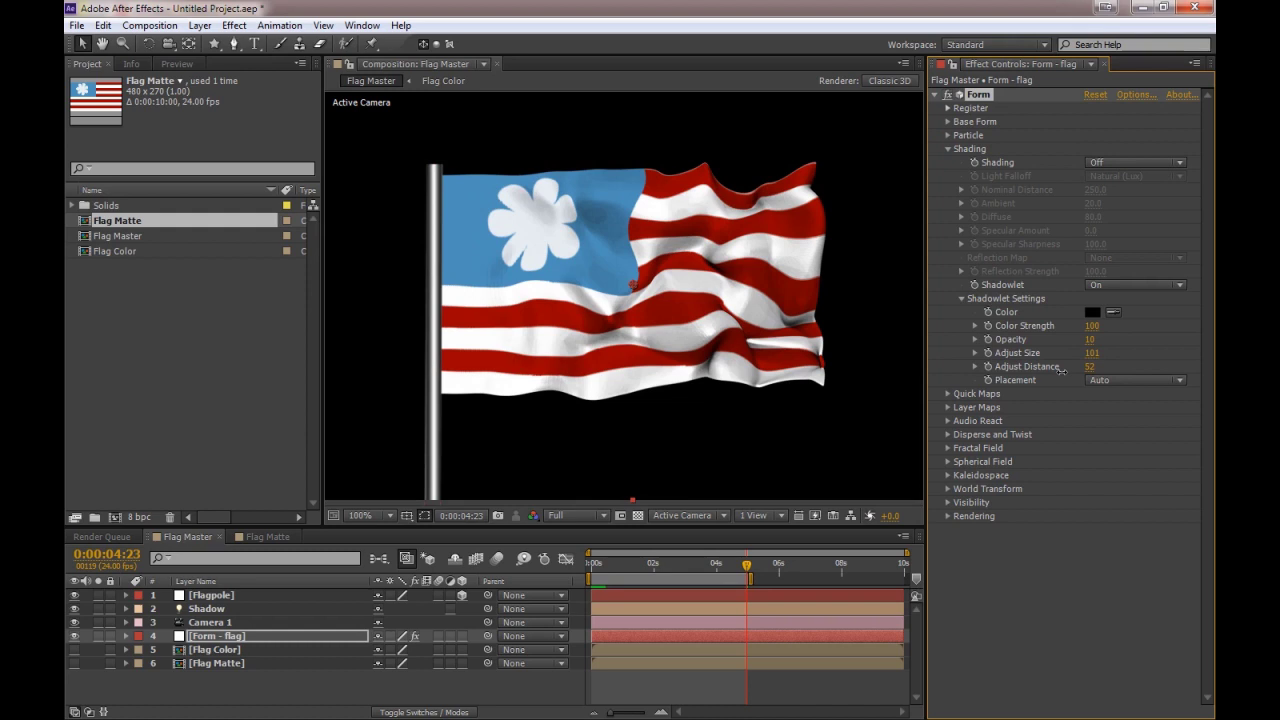
{"action": "left_click_drag", "start_coordinate": [1060, 371], "coordinate": [1075, 373]}
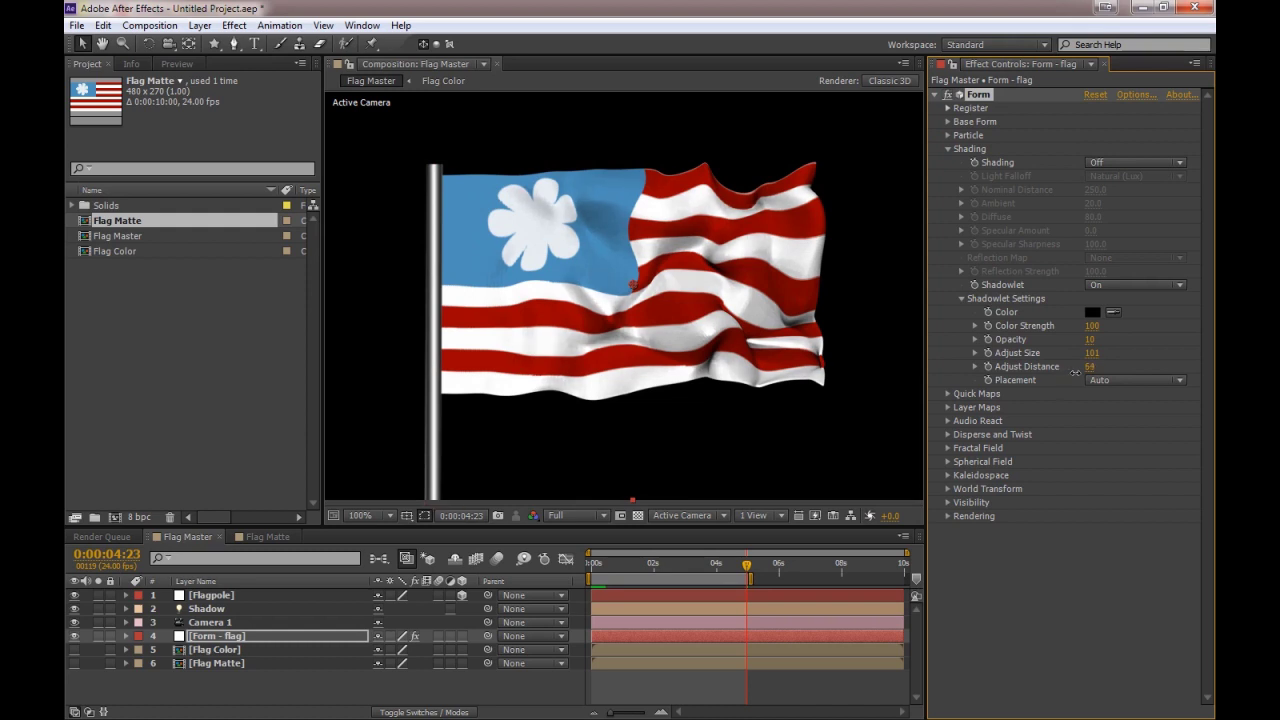
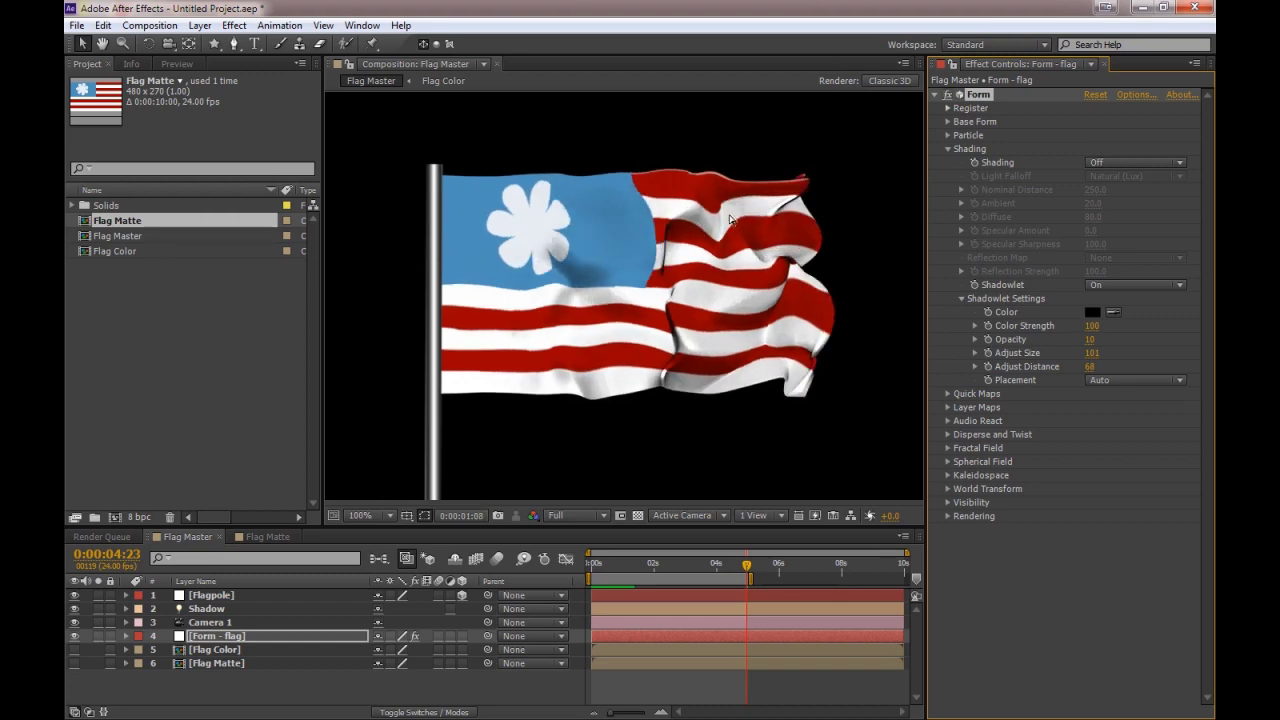
Step: Display the transparency grid and go to 0:00:01:09 to examine the flag for see-through areas
{"action": "left_click", "coordinate": [638, 516]}
{"action": "left_click", "coordinate": [638, 516]}
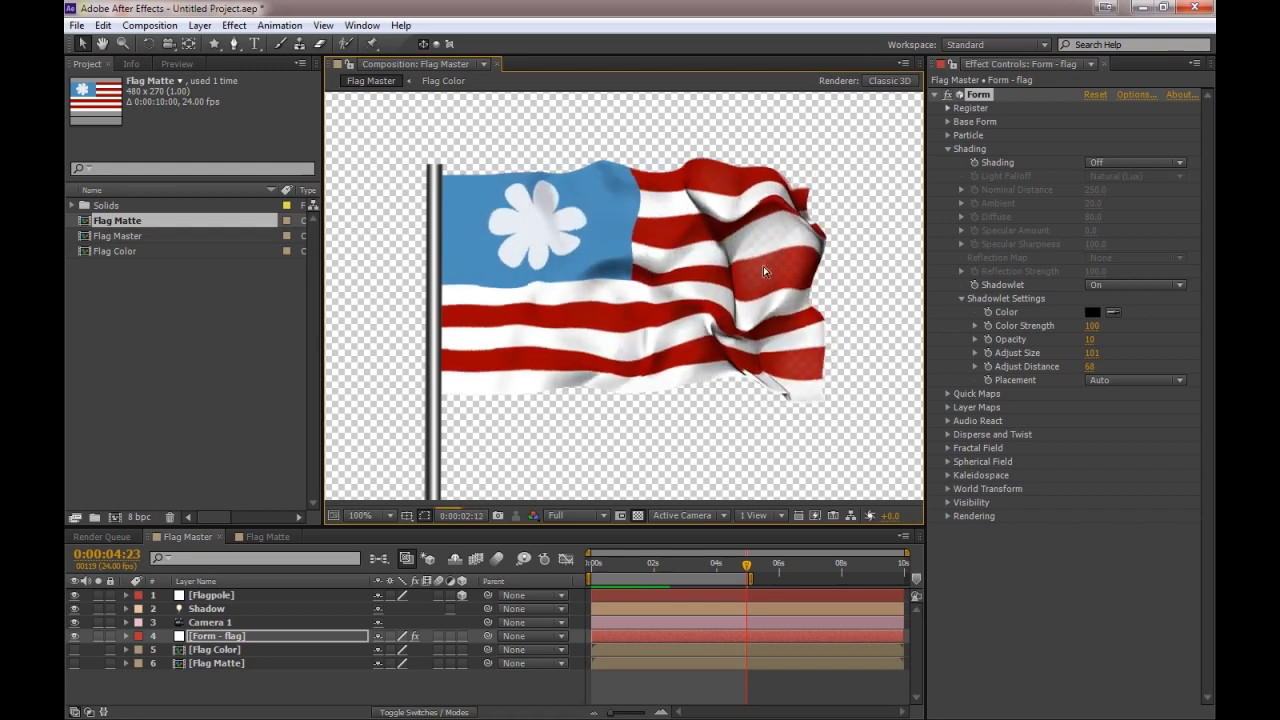
{"action": "mouse_move", "coordinate": [623, 565]}
{"action": "left_mouse_down"}
{"action": "mouse_move", "coordinate": [651, 570]}
{"action": "mouse_move", "coordinate": [634, 573]}
{"action": "left_mouse_up"}
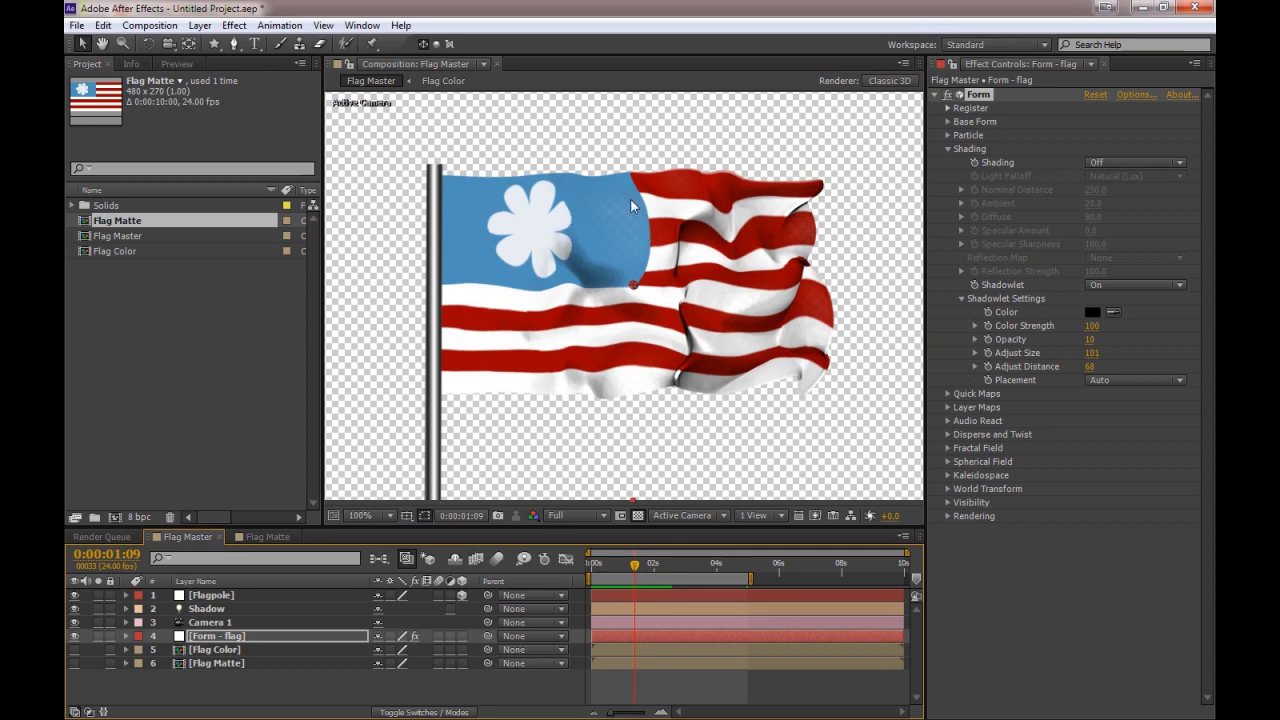
Step: Set the flag's Form particle Size to 1.2
{"action": "left_click", "coordinate": [948, 148]}
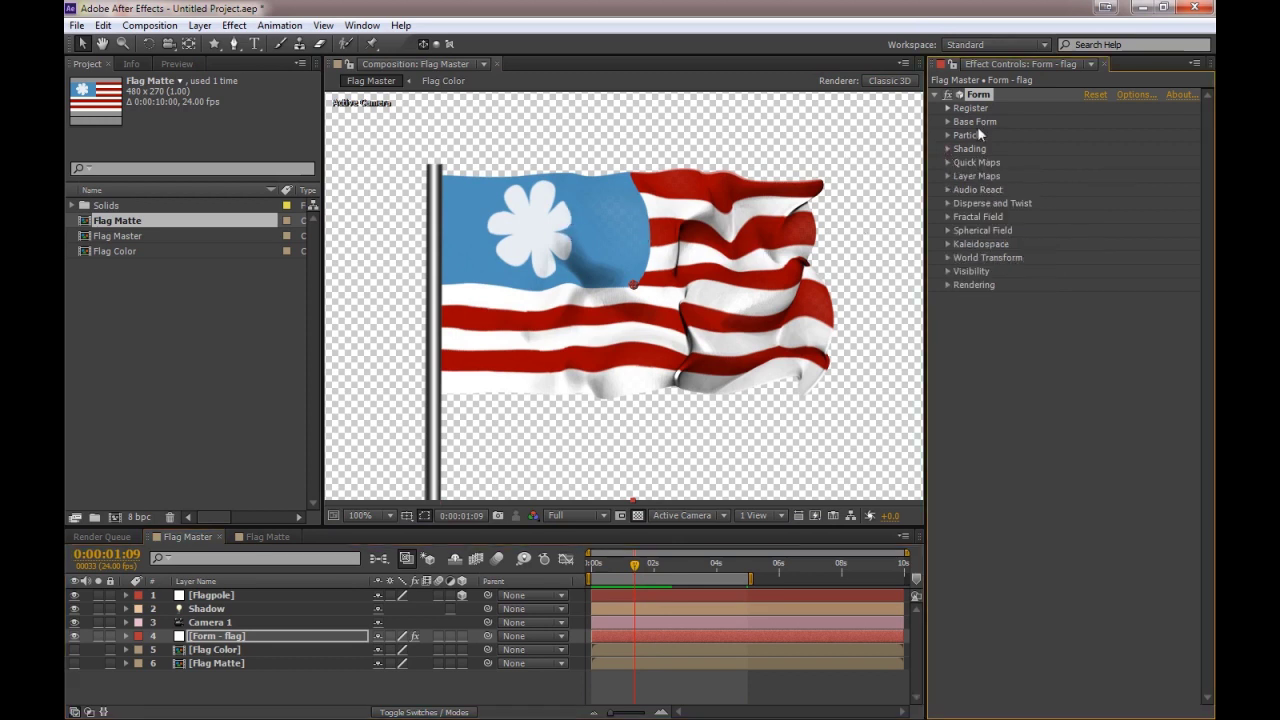
{"action": "left_click", "coordinate": [947, 123]}
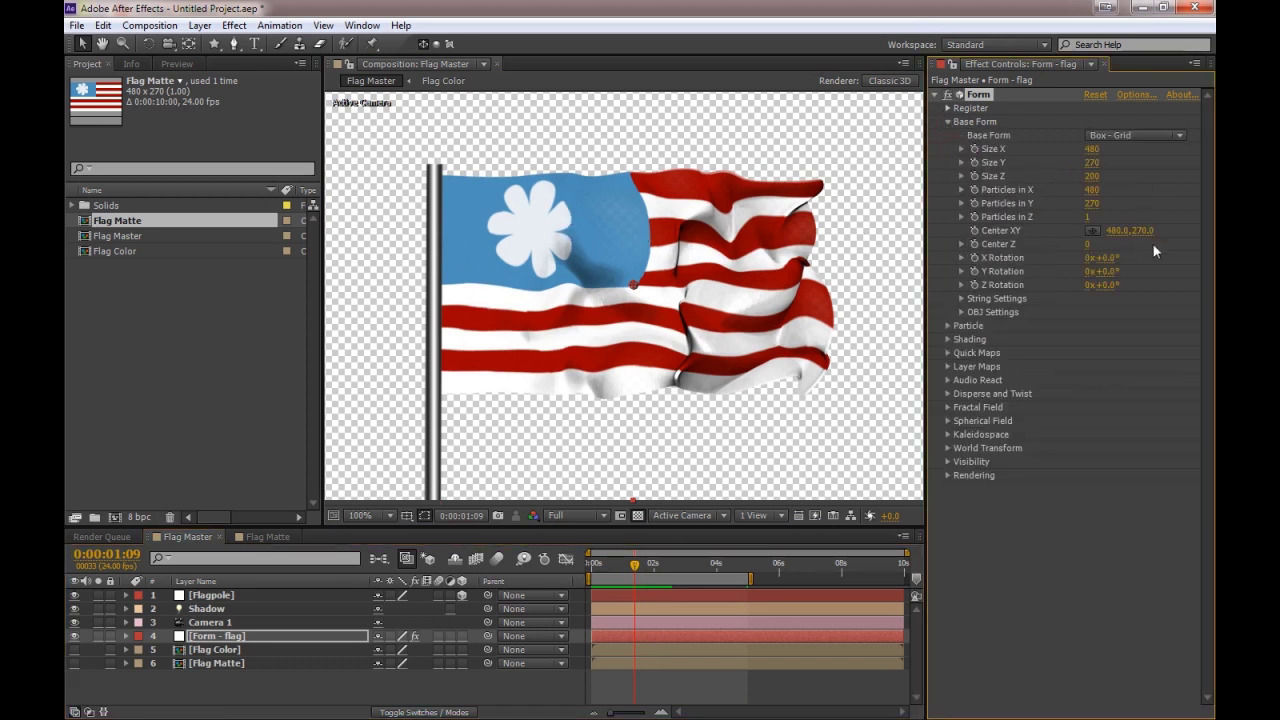
{"action": "left_click", "coordinate": [948, 326]}
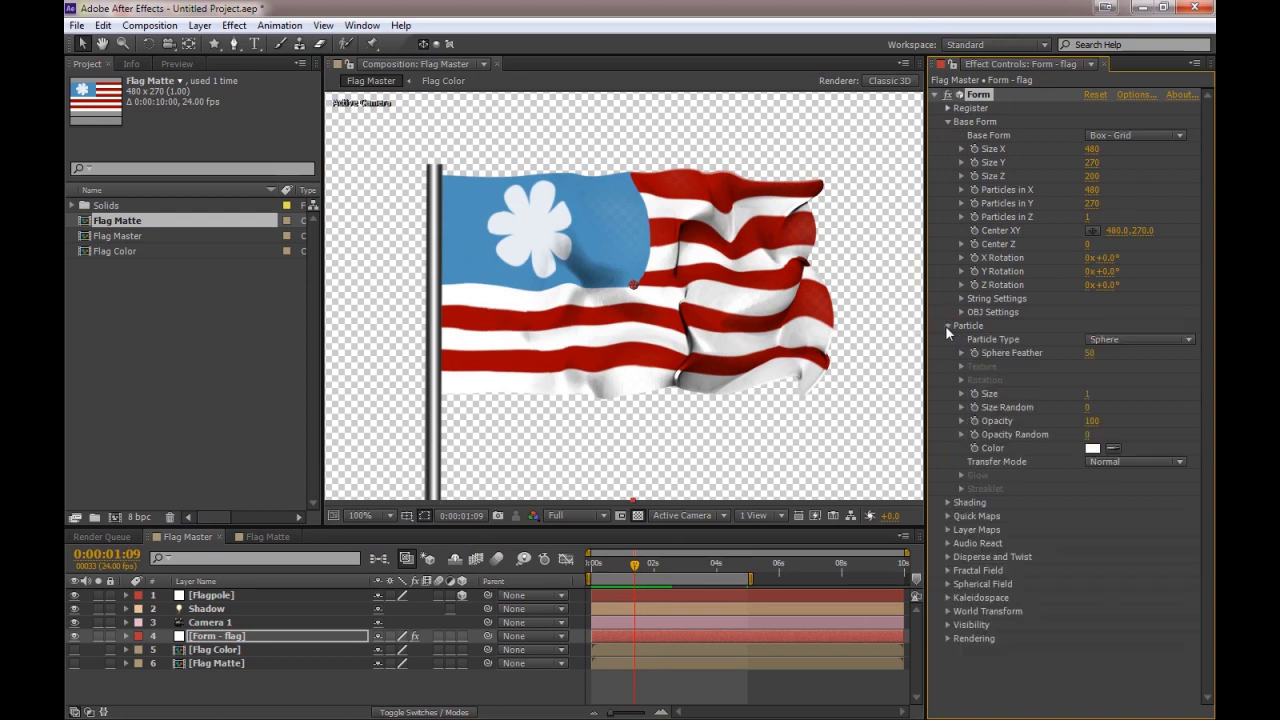
{"action": "left_click", "coordinate": [1088, 394]}
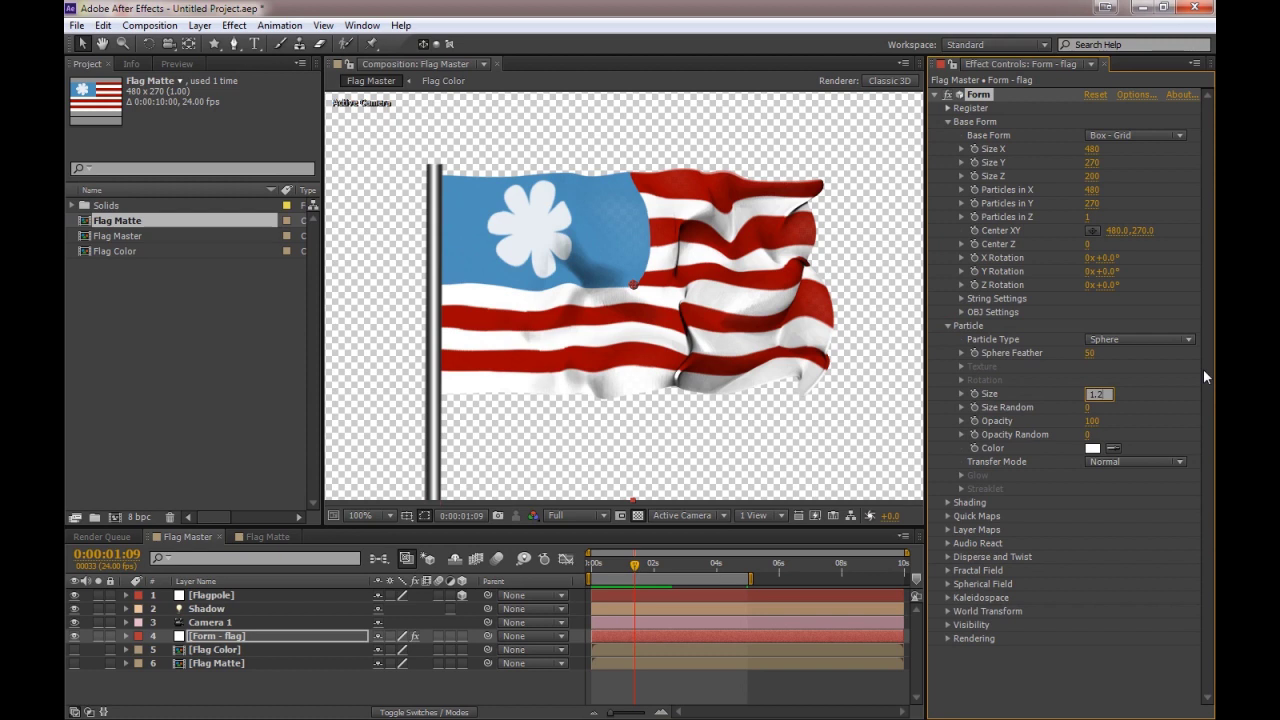
{"action": "key", "text": "Return"}
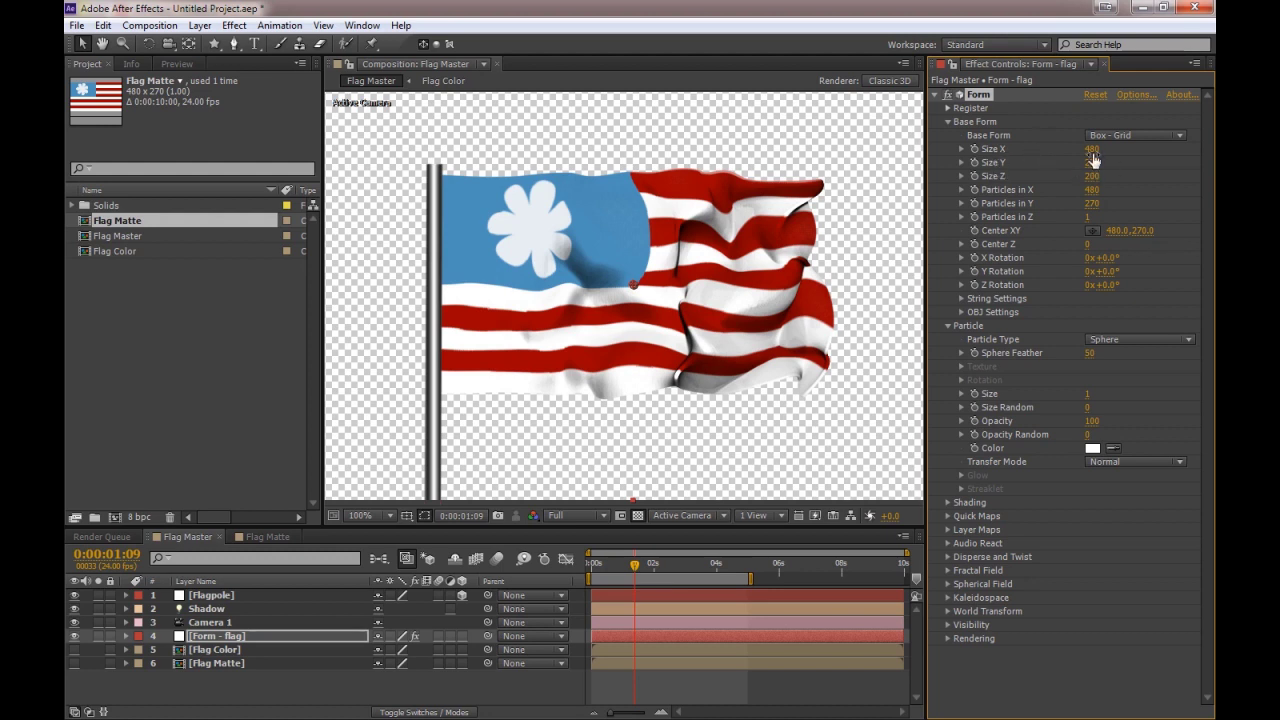
Step: Try a Base Form Size X of 650, and restore it to 480
{"action": "left_click_drag", "start_coordinate": [1090, 149], "coordinate": [1108, 148]}
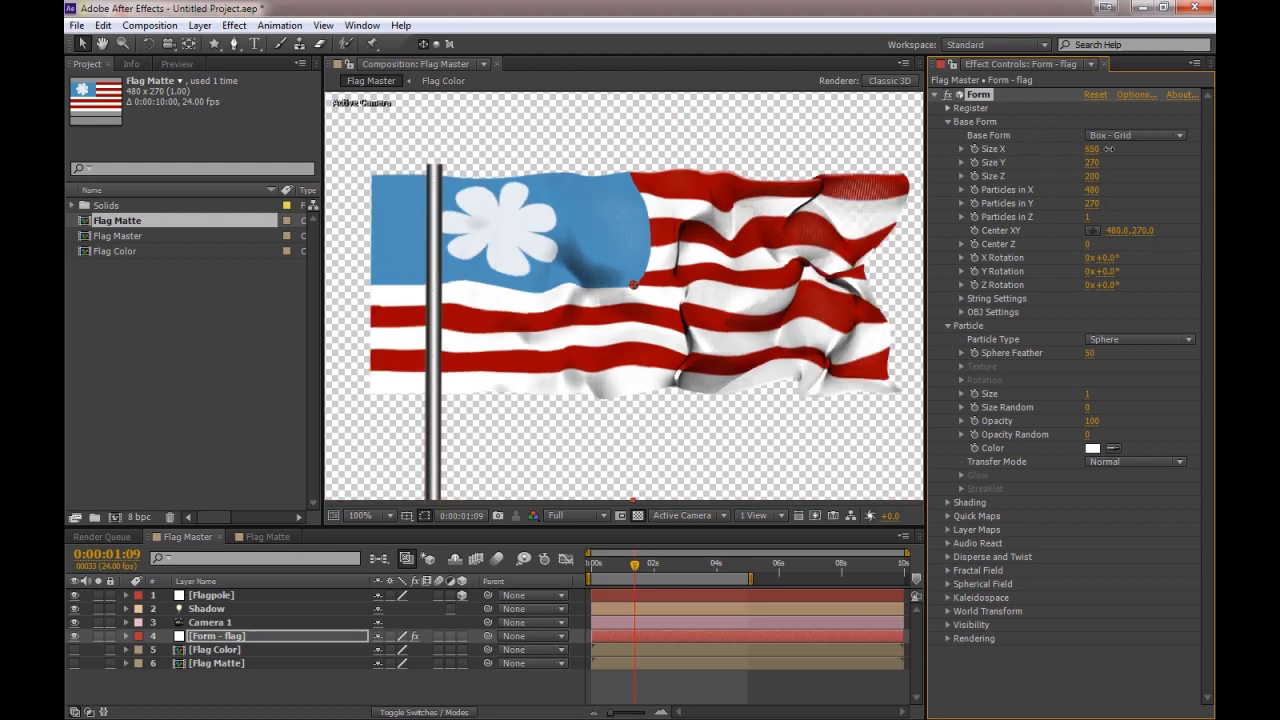
{"action": "left_click", "coordinate": [1105, 148]}
{"action": "type", "text": "480"}
{"action": "key", "text": "Return"}
Step: Try 600 Particles in X and 480 Particles in Y, and restore them to 480 and 270
{"action": "left_click", "coordinate": [1092, 203]}
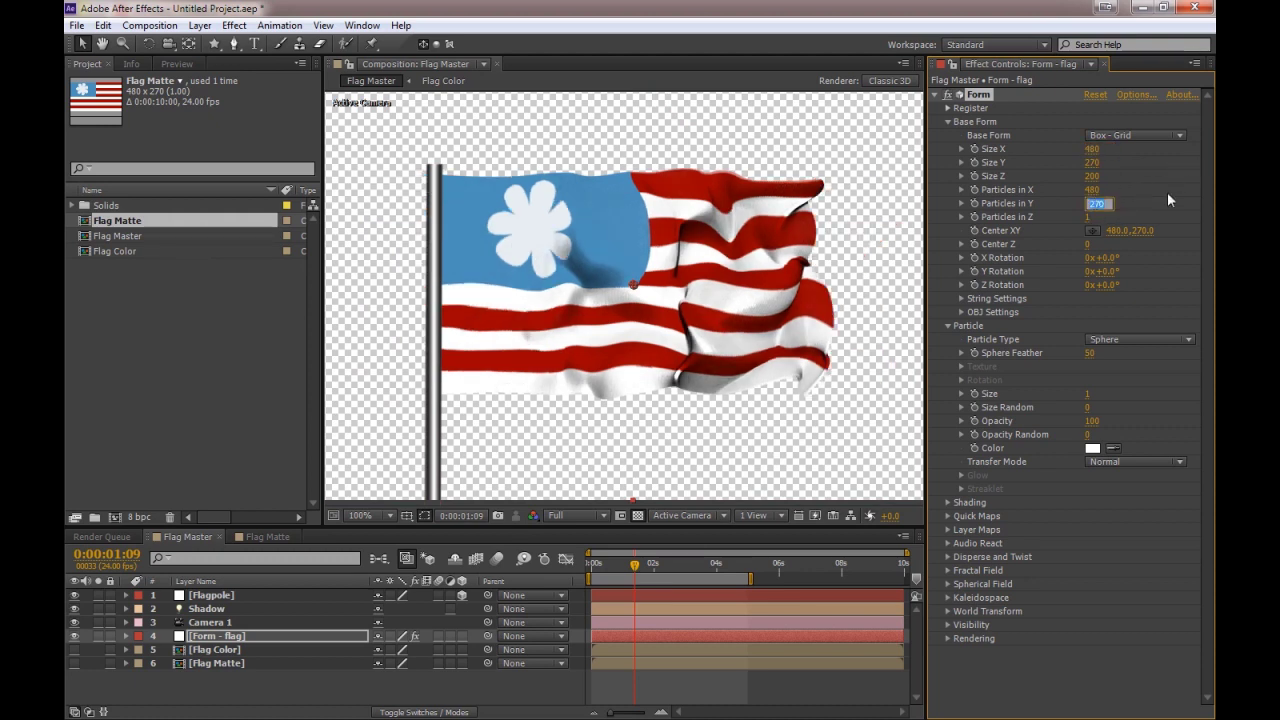
{"action": "type", "text": "480"}
{"action": "key", "text": "Return"}
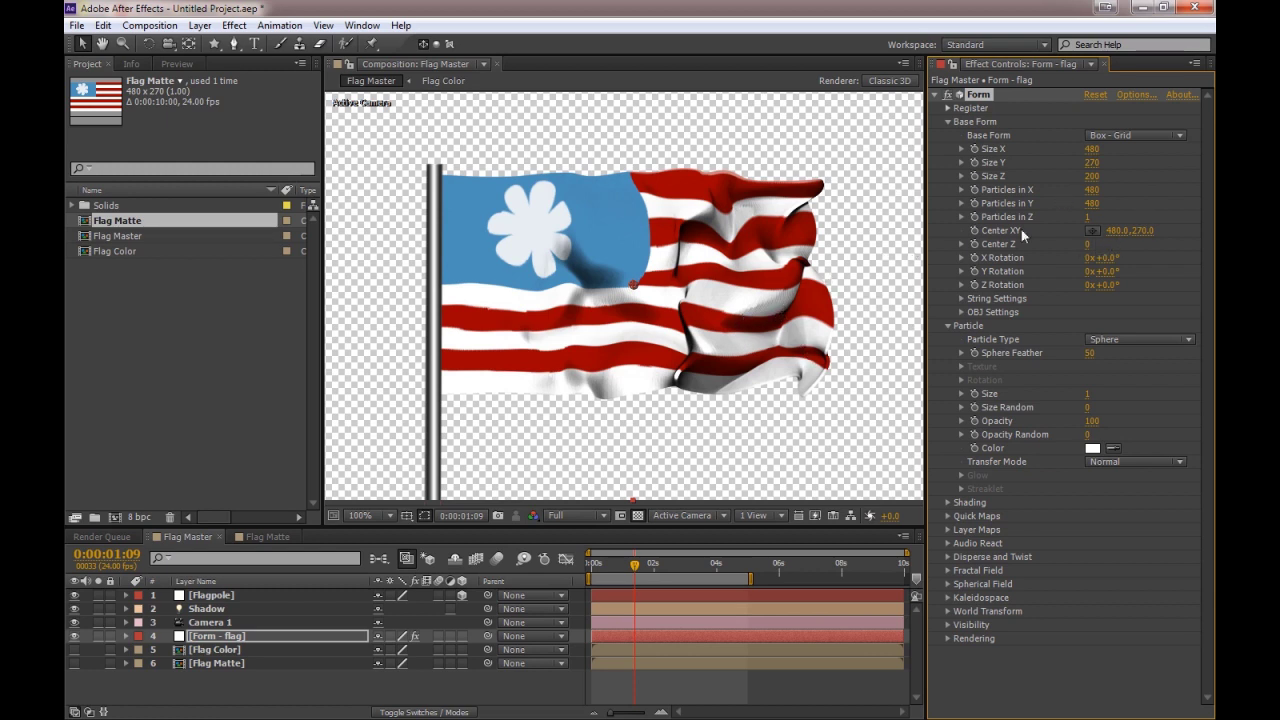
{"action": "left_click", "coordinate": [1090, 191]}
{"action": "type", "text": "600"}
{"action": "key", "text": "Return"}
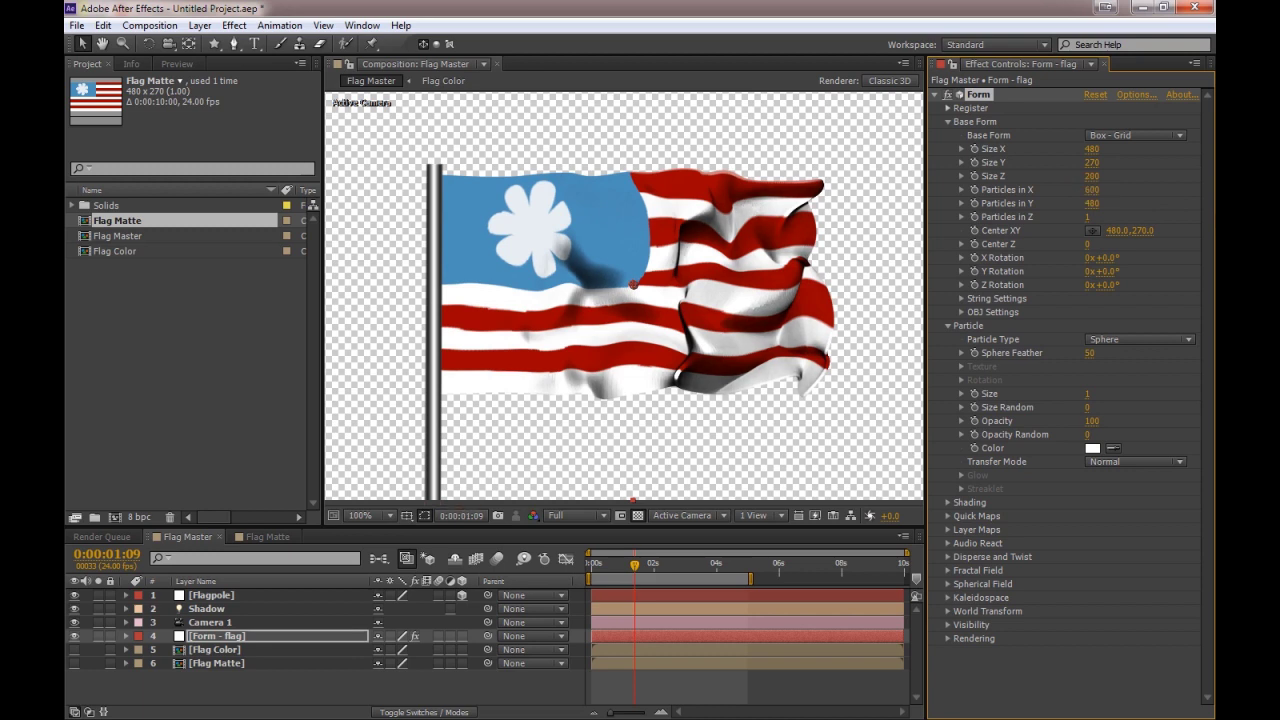
{"action": "left_click", "coordinate": [1092, 191]}
{"action": "key", "text": "Tab"}
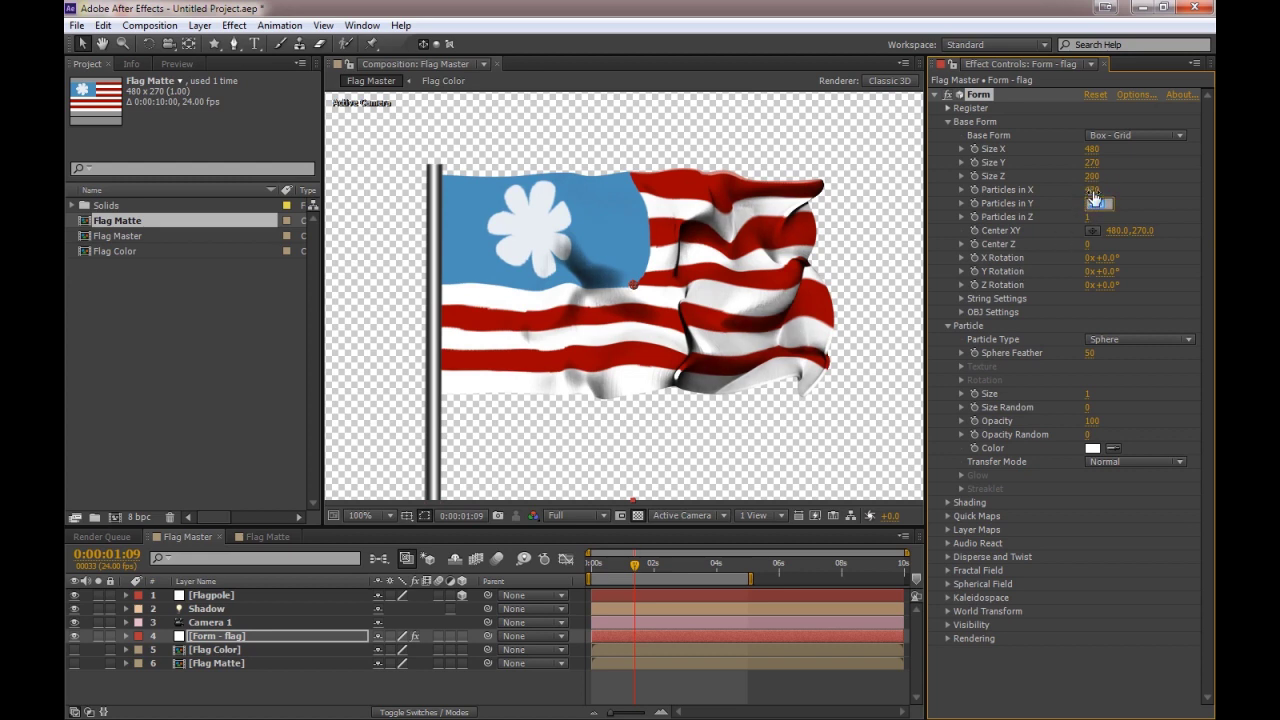
{"action": "key", "text": "Return"}
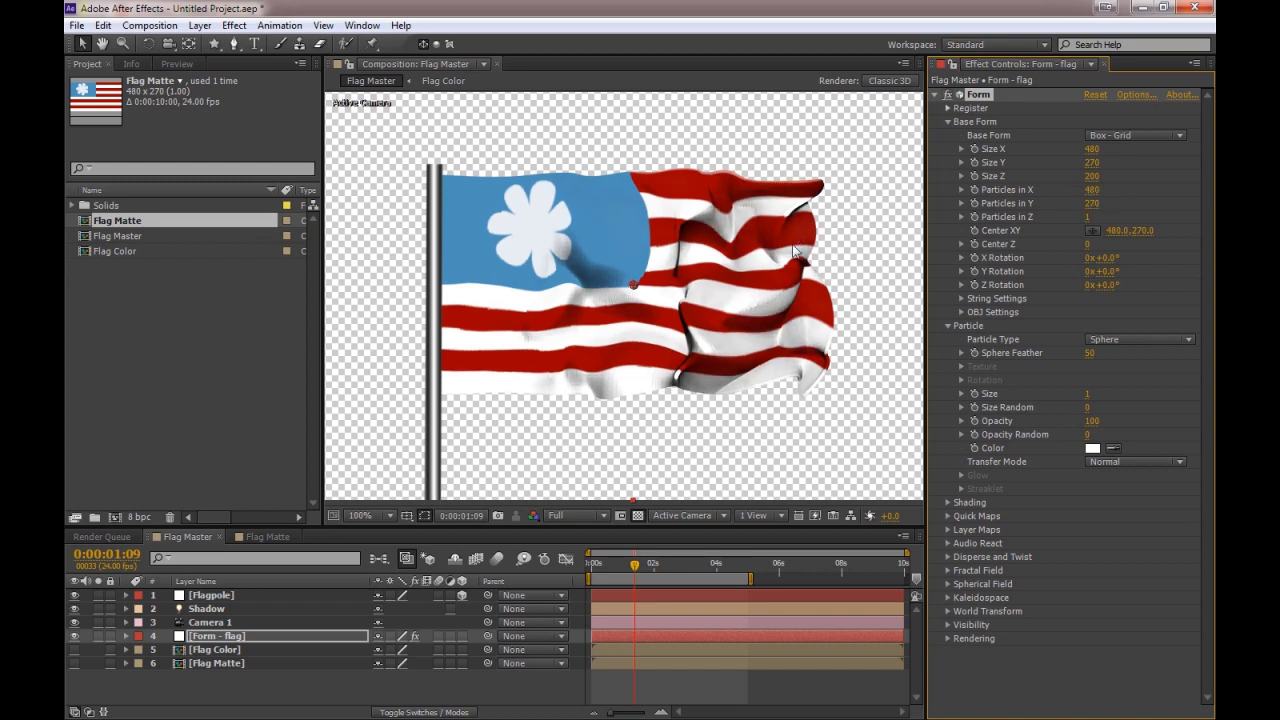
Step: Set the Shadowlet's Opacity to 15 and hide the transparency grid
{"action": "left_click", "coordinate": [947, 326]}
{"action": "left_click", "coordinate": [949, 338]}
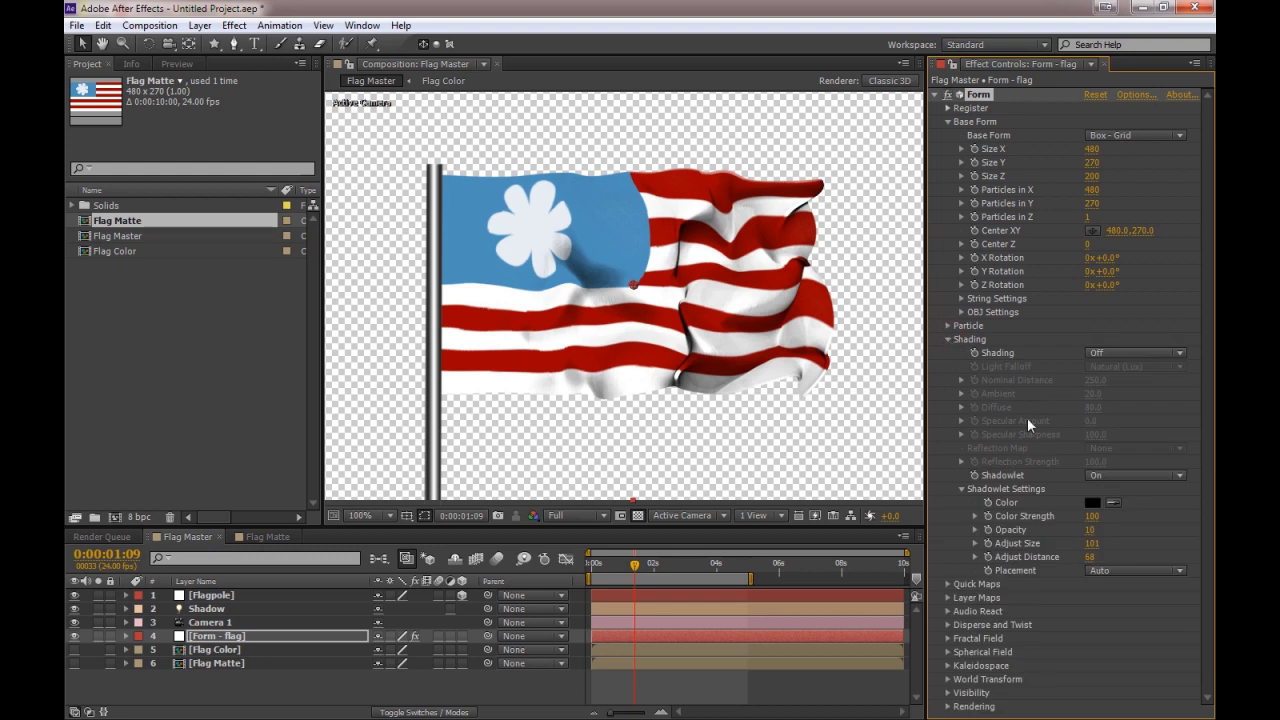
{"action": "left_click", "coordinate": [1090, 530]}
{"action": "type", "text": "15"}
{"action": "key", "text": "Return"}
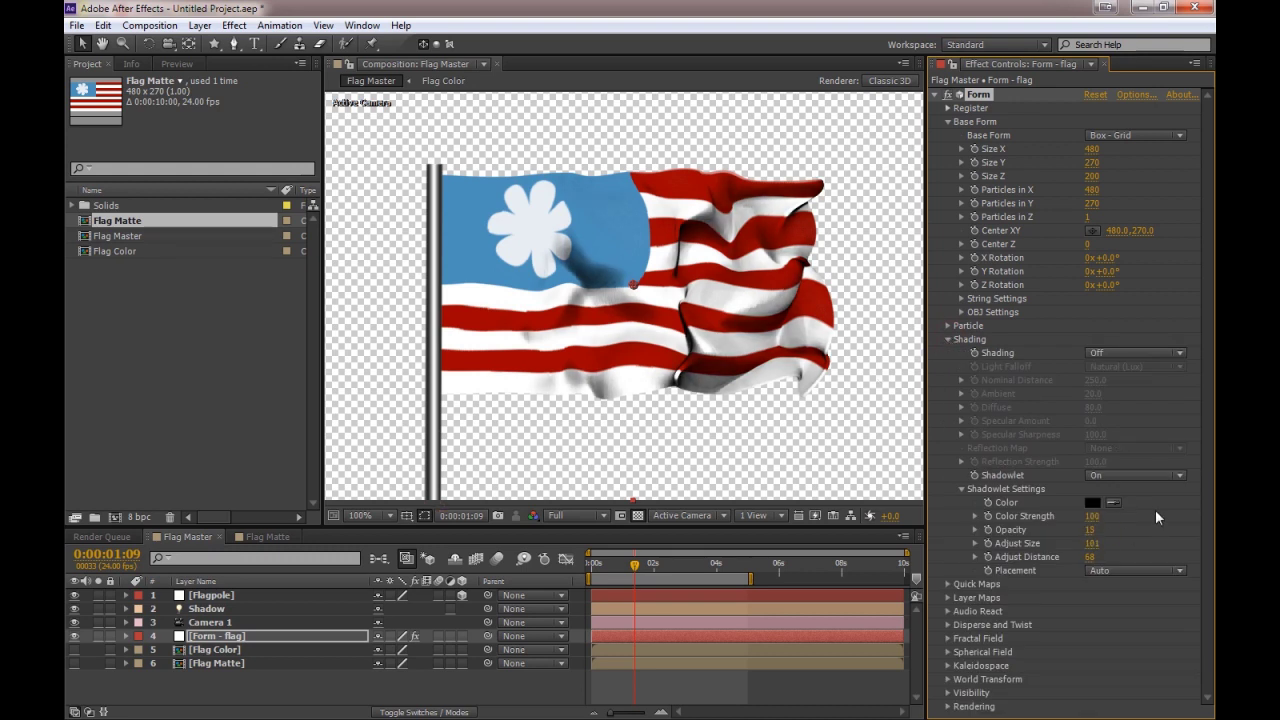
{"action": "left_click", "coordinate": [640, 516]}
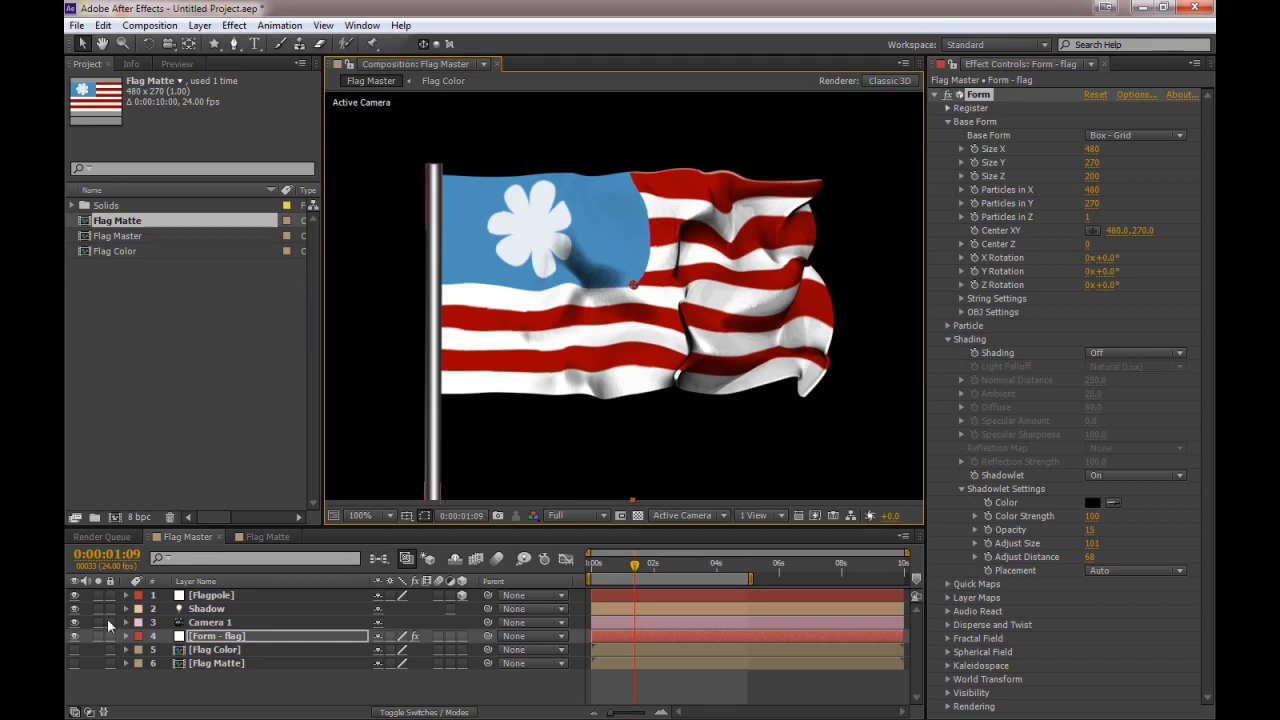
Step: Open the Flag Color composition from its layer in Flag Master
{"action": "left_click", "coordinate": [200, 650]}
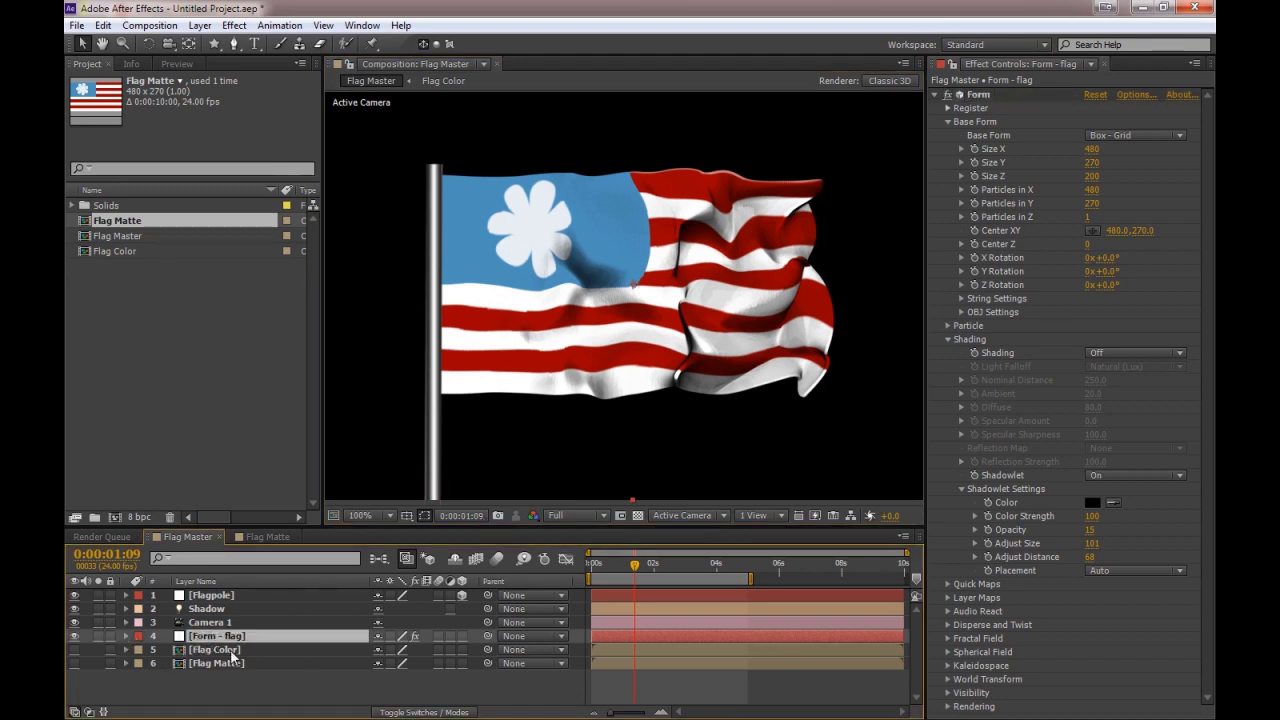
{"action": "left_click", "coordinate": [273, 686]}
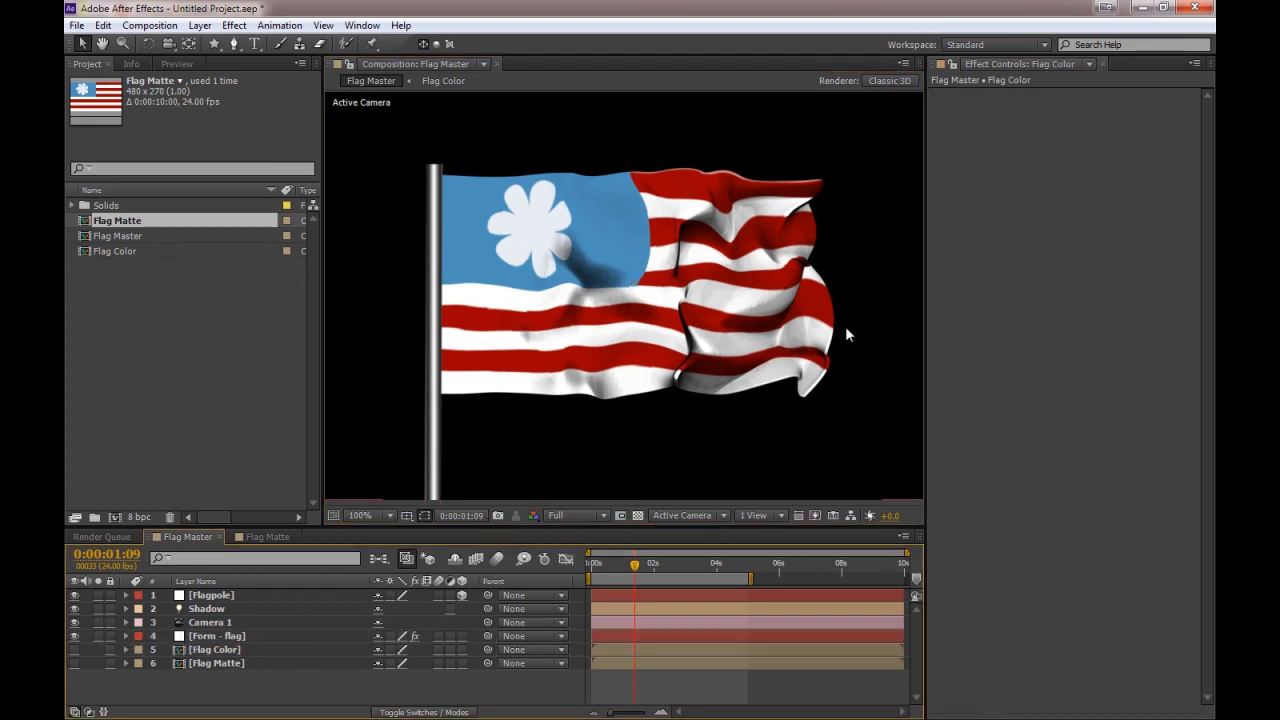
{"action": "double_click", "coordinate": [226, 652]}
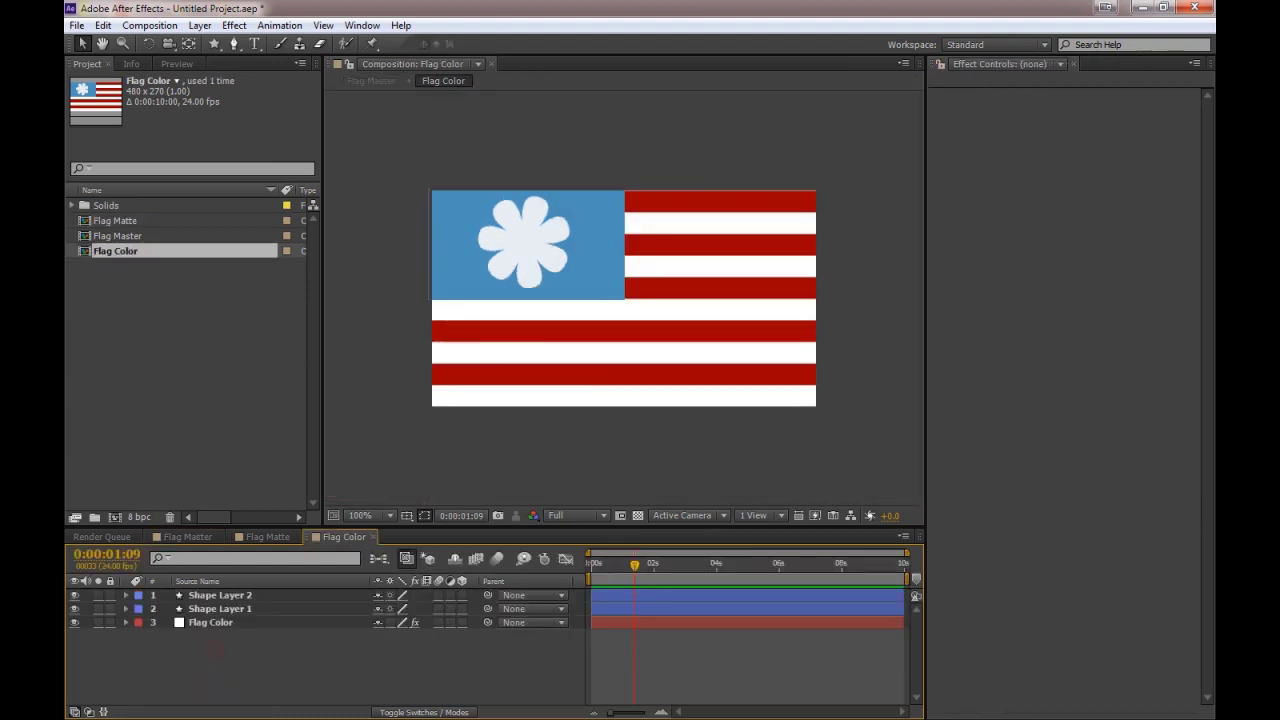
Step: Add a white 480 x 270 px solid named "tatter Matte" above the layers in Flag Color
{"action": "left_click", "coordinate": [221, 624]}
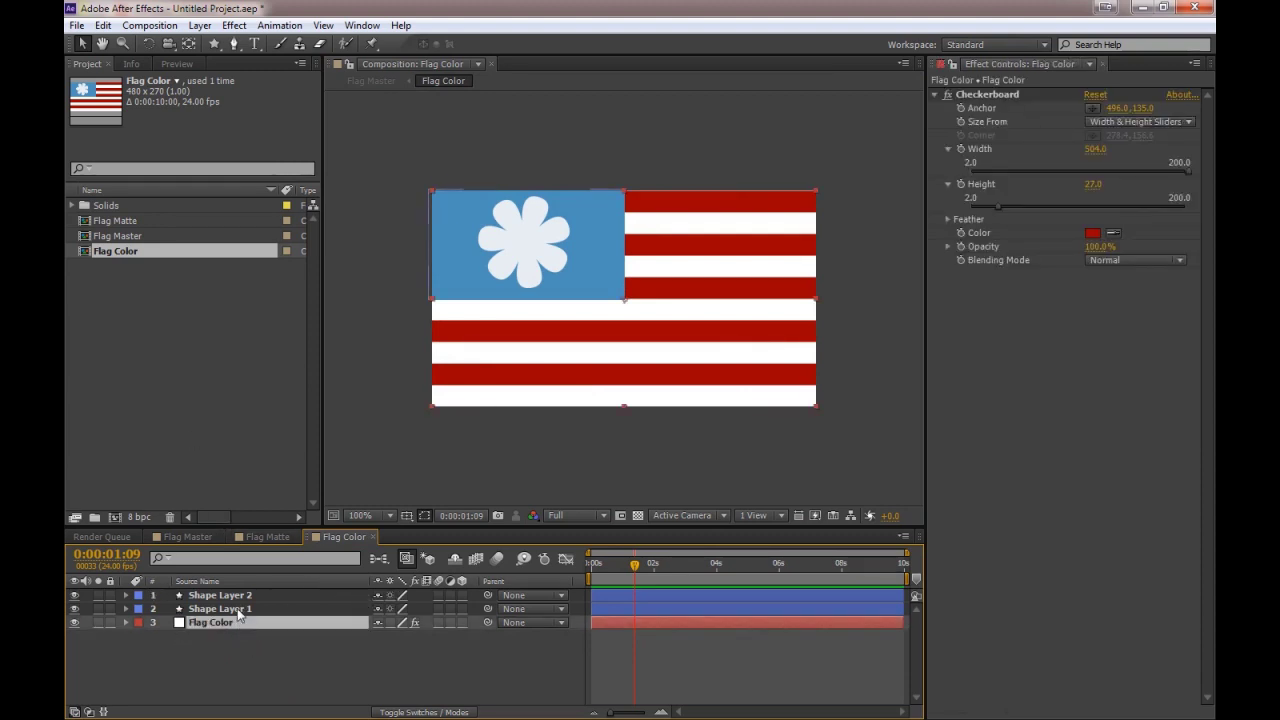
{"action": "right_click", "coordinate": [242, 648]}
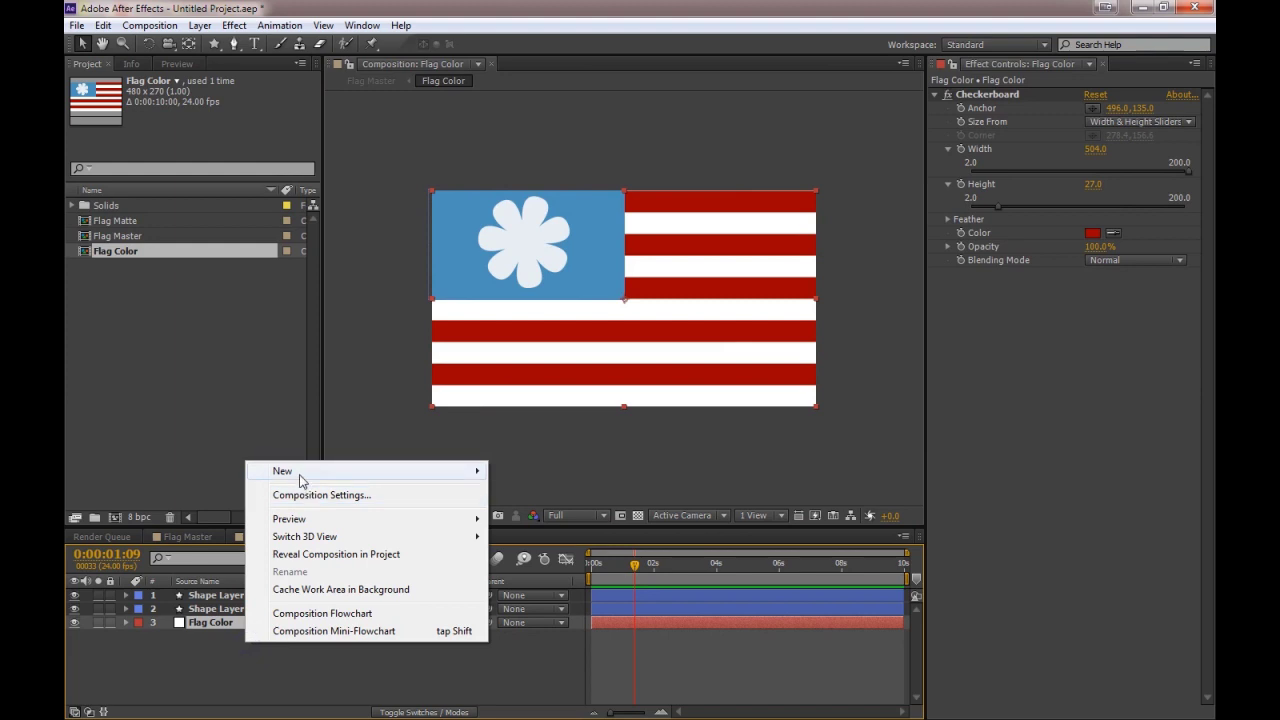
{"action": "mouse_move", "coordinate": [302, 481]}
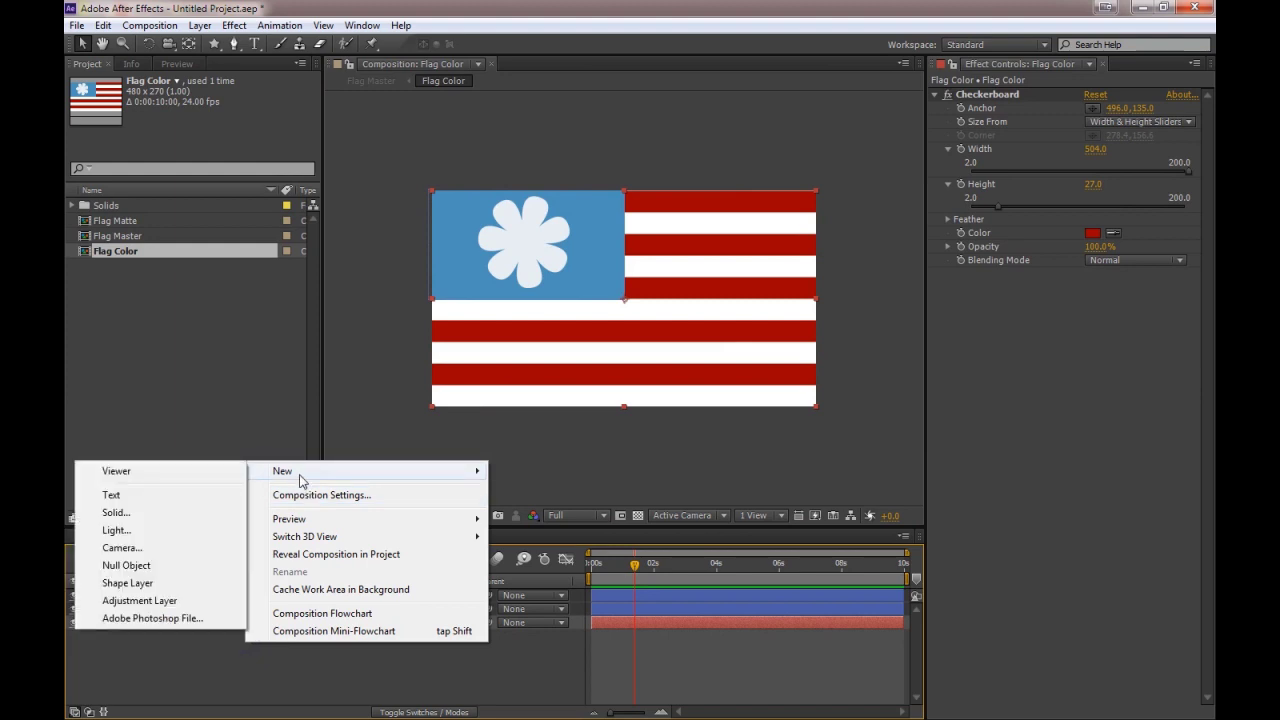
{"action": "left_click", "coordinate": [144, 512]}
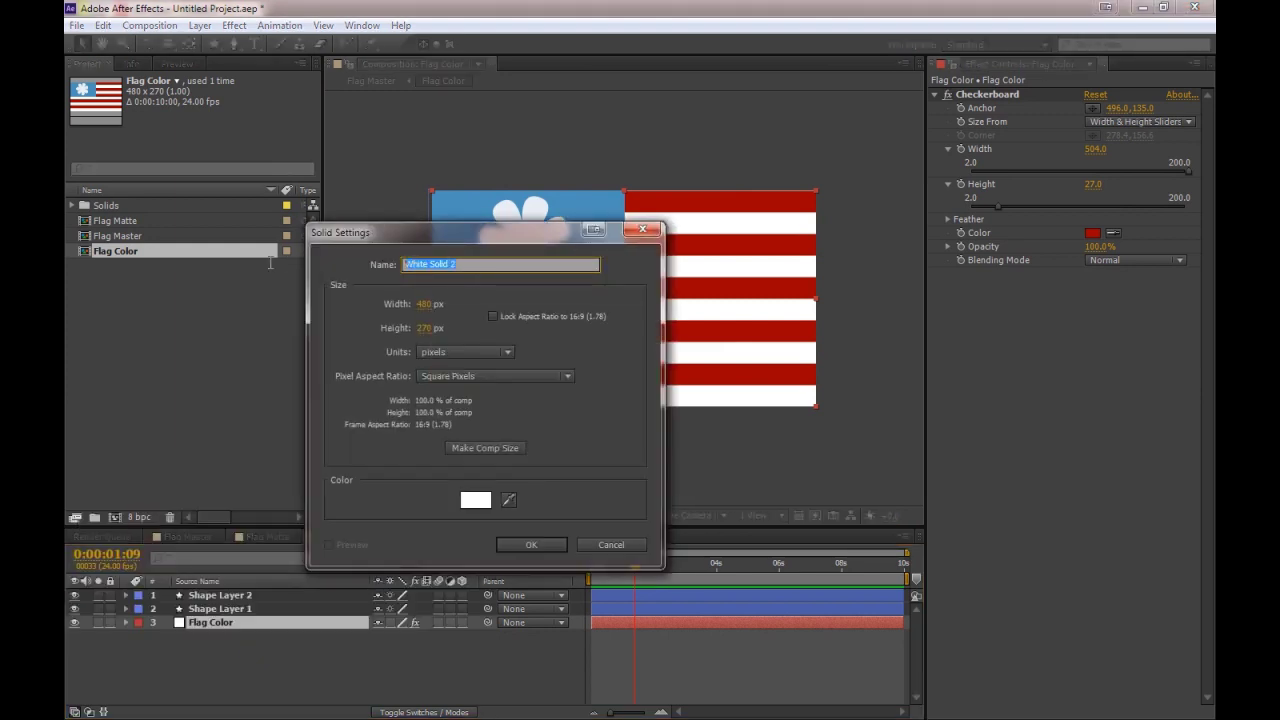
{"action": "type", "text": "tatter Matte"}
{"action": "key", "text": "Return"}
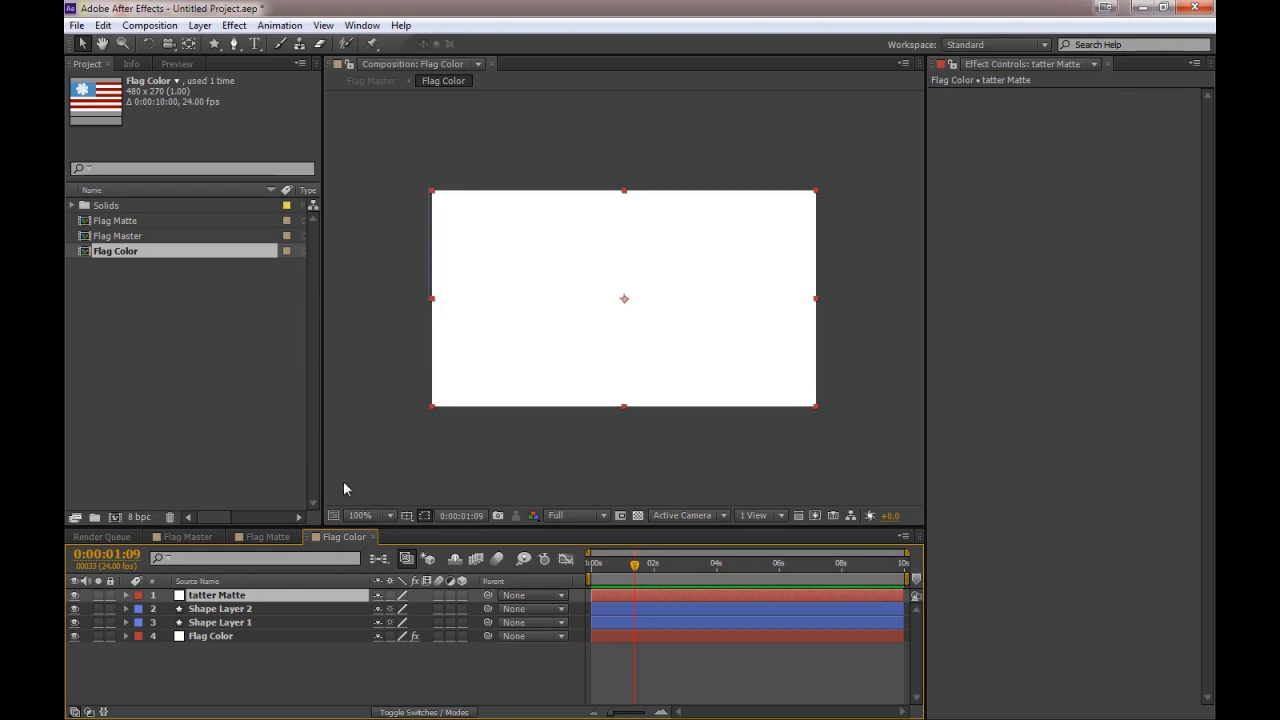
Step: Draw a closed jagged Pen mask on tatter Matte along the flag's right edge and lower-right corner, with long tears cutting inward
{"action": "key", "text": "g"}
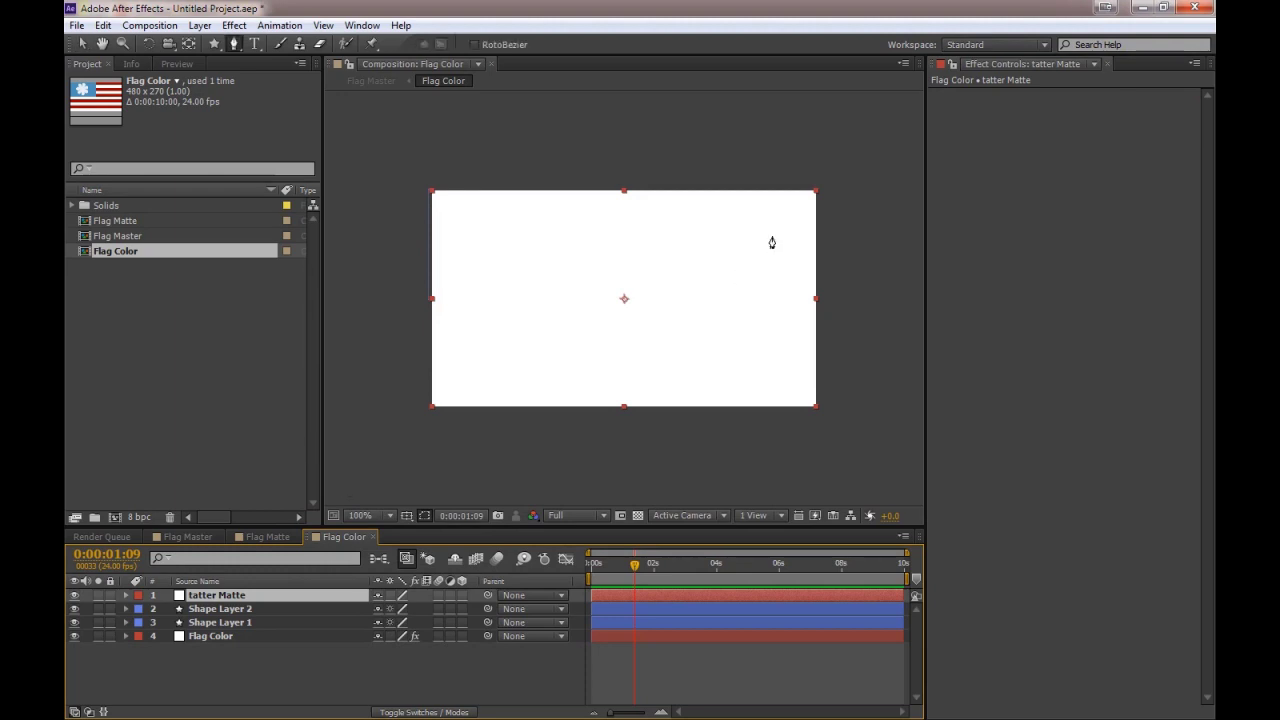
{"action": "left_click", "coordinate": [818, 196]}
{"action": "left_click_drag", "start_coordinate": [758, 207], "coordinate": [726, 214]}
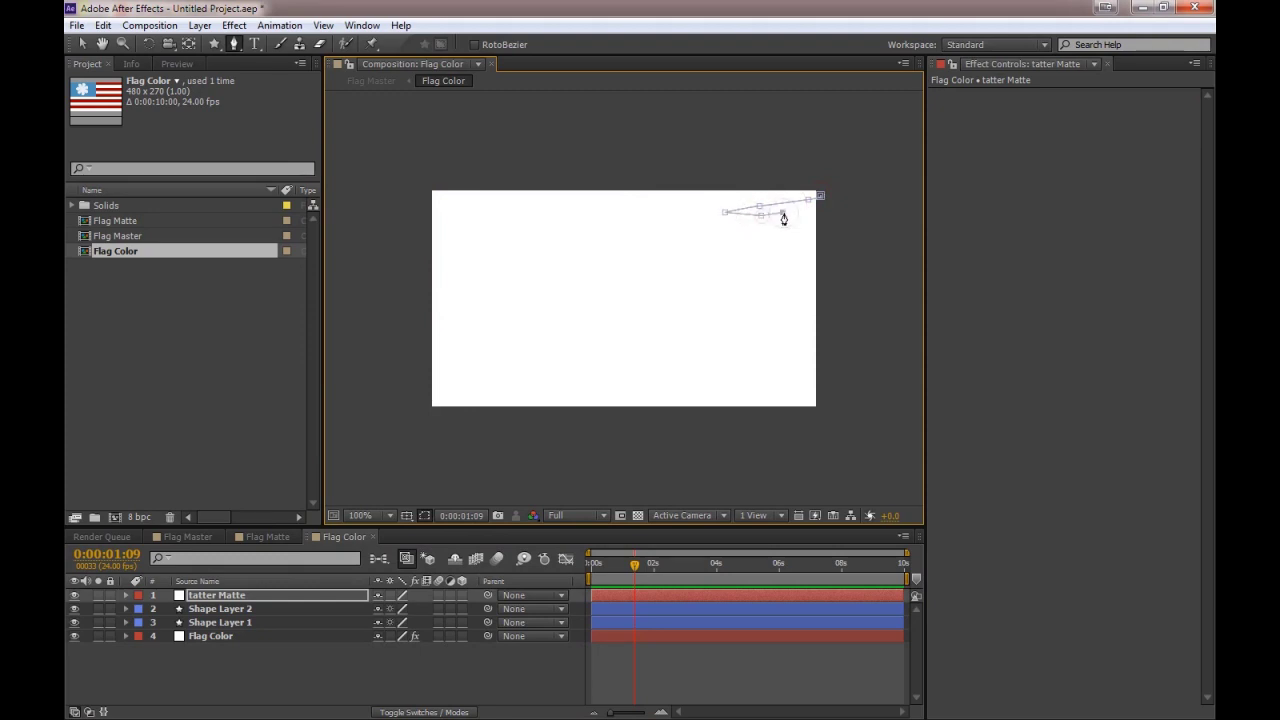
{"action": "left_click", "coordinate": [817, 212]}
{"action": "left_click", "coordinate": [752, 233]}
{"action": "left_click", "coordinate": [736, 241]}
{"action": "left_click", "coordinate": [765, 239]}
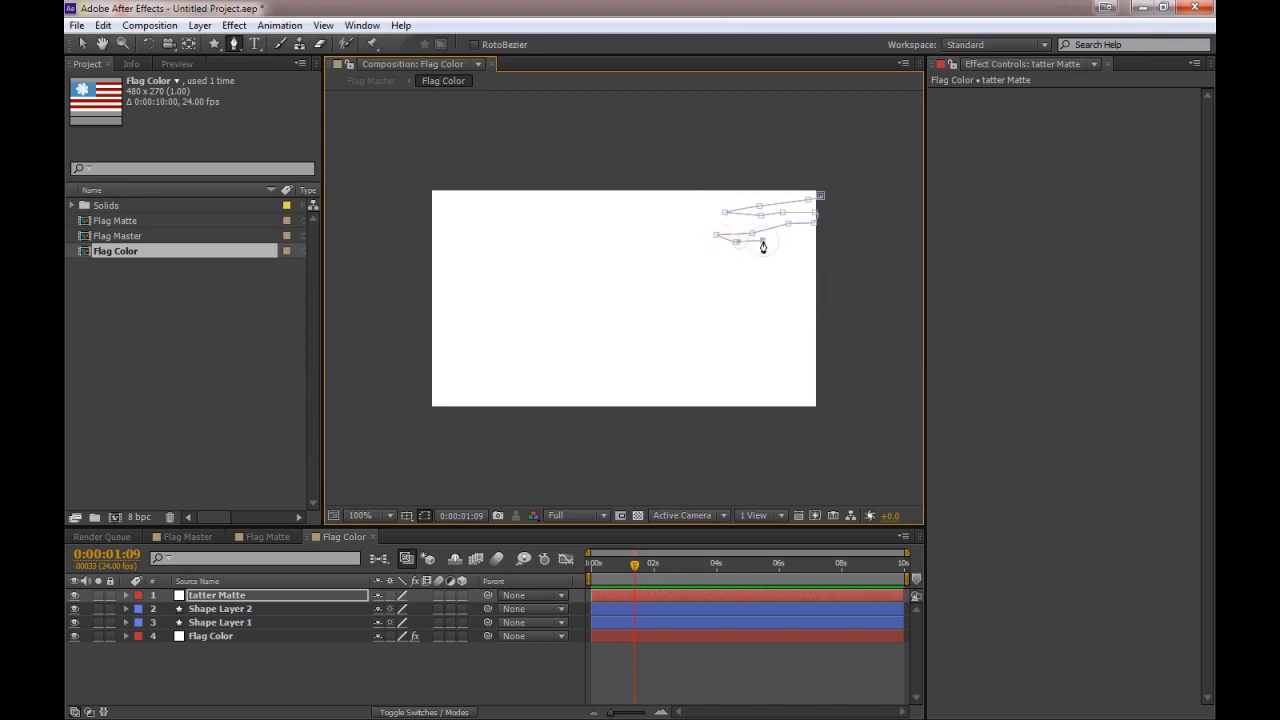
{"action": "left_click", "coordinate": [800, 237]}
{"action": "left_click", "coordinate": [755, 249]}
{"action": "left_click", "coordinate": [706, 253]}
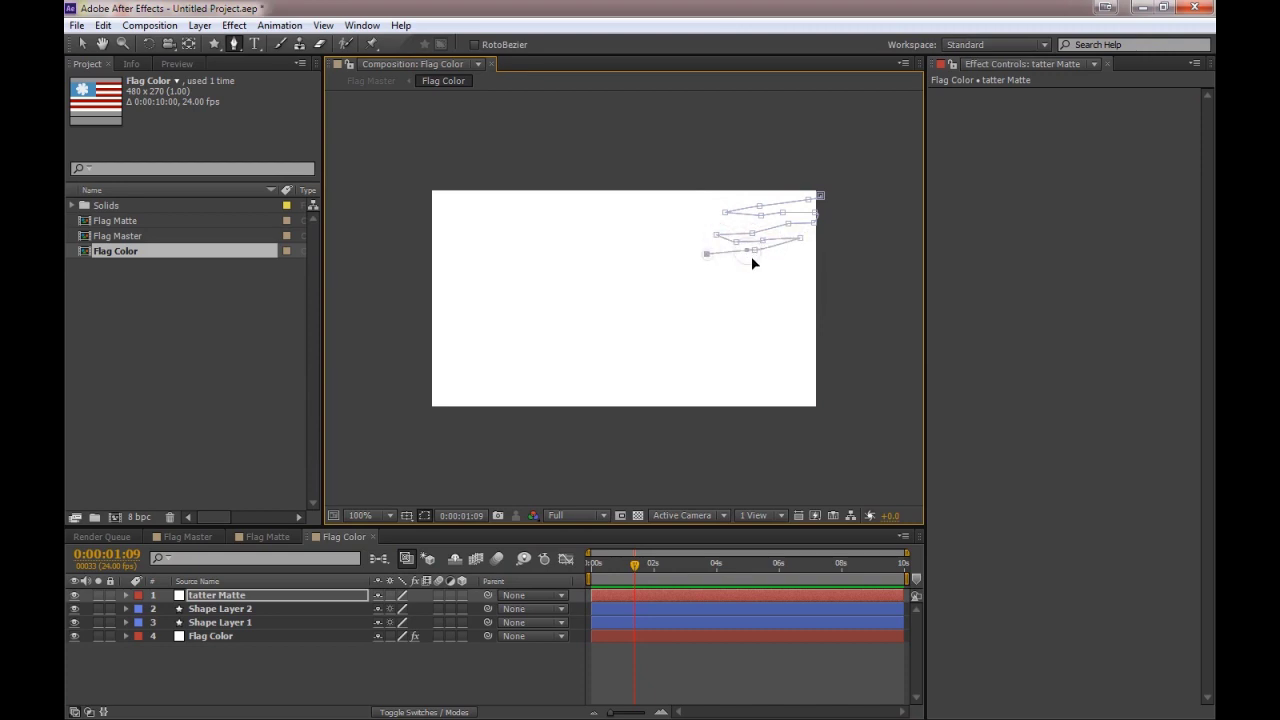
{"action": "left_click", "coordinate": [805, 261]}
{"action": "left_click", "coordinate": [807, 291]}
{"action": "left_click", "coordinate": [811, 307]}
{"action": "left_click", "coordinate": [807, 343]}
{"action": "left_click", "coordinate": [817, 351]}
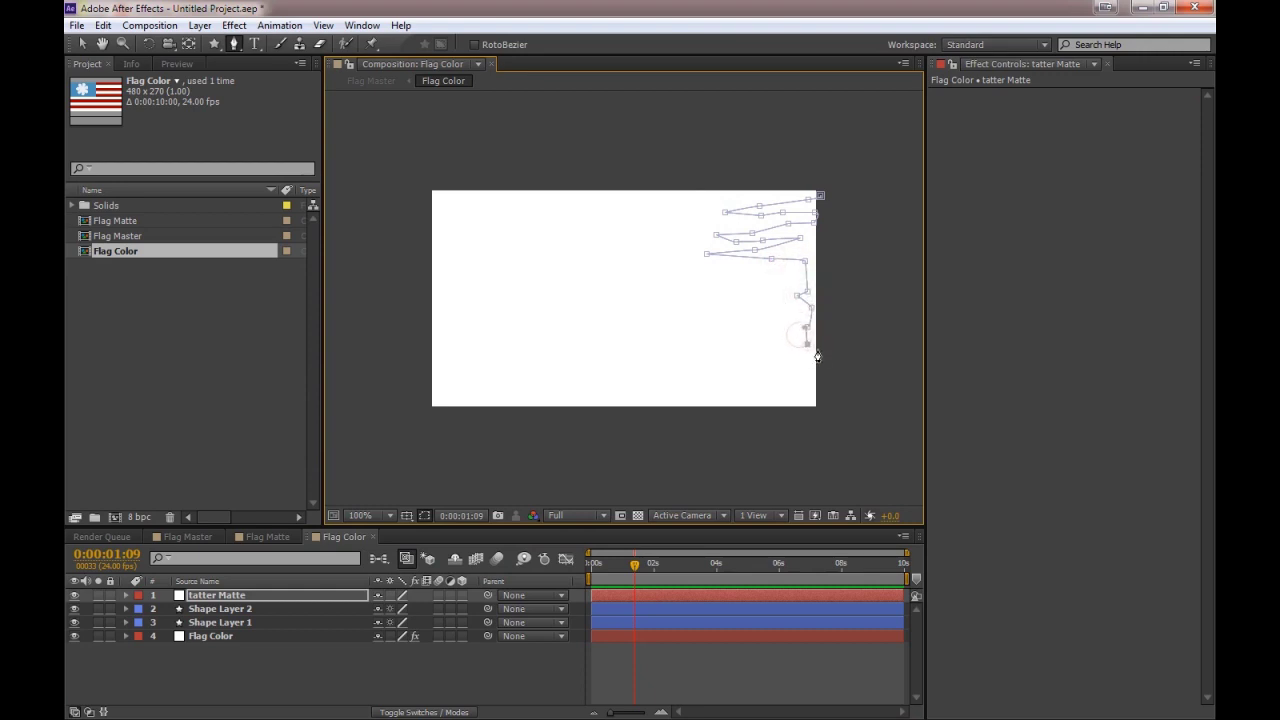
{"action": "left_click", "coordinate": [822, 372]}
{"action": "left_click", "coordinate": [818, 390]}
{"action": "left_click", "coordinate": [766, 388]}
{"action": "left_click", "coordinate": [749, 393]}
{"action": "left_click", "coordinate": [710, 394]}
{"action": "left_click", "coordinate": [758, 398]}
{"action": "left_click", "coordinate": [773, 397]}
{"action": "left_click", "coordinate": [783, 397]}
{"action": "left_click", "coordinate": [794, 396]}
{"action": "left_click", "coordinate": [823, 400]}
{"action": "left_click", "coordinate": [833, 413]}
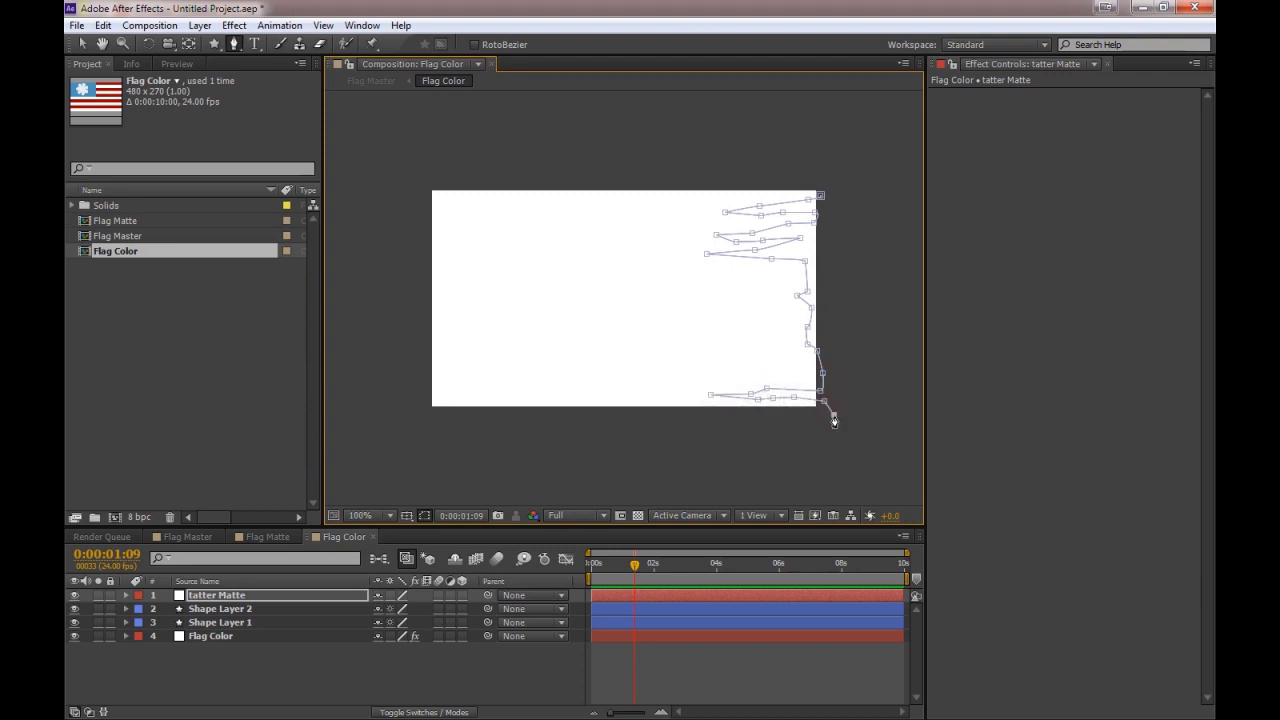
{"action": "left_click", "coordinate": [786, 416]}
{"action": "left_click", "coordinate": [778, 417]}
{"action": "left_click", "coordinate": [689, 408]}
{"action": "left_click", "coordinate": [654, 400]}
{"action": "left_click", "coordinate": [638, 400]}
{"action": "left_click", "coordinate": [835, 436]}
{"action": "left_click", "coordinate": [876, 411]}
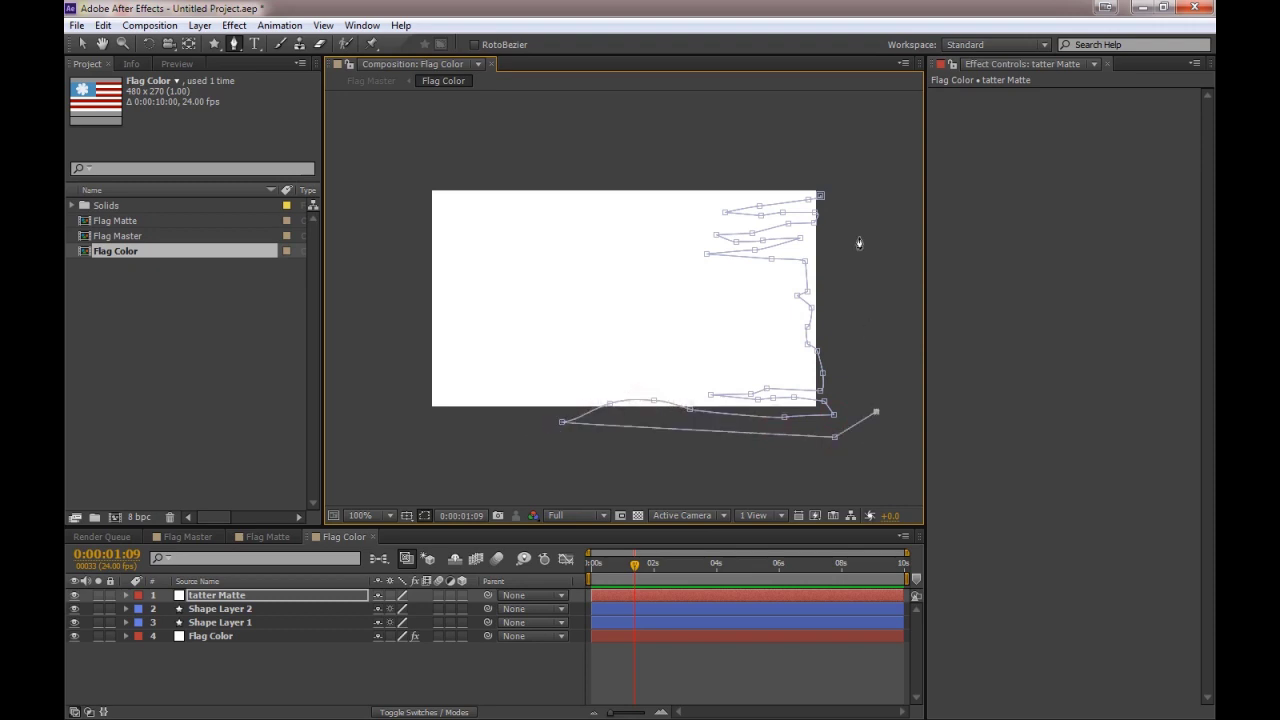
{"action": "left_click", "coordinate": [856, 202]}
{"action": "left_click", "coordinate": [821, 197]}
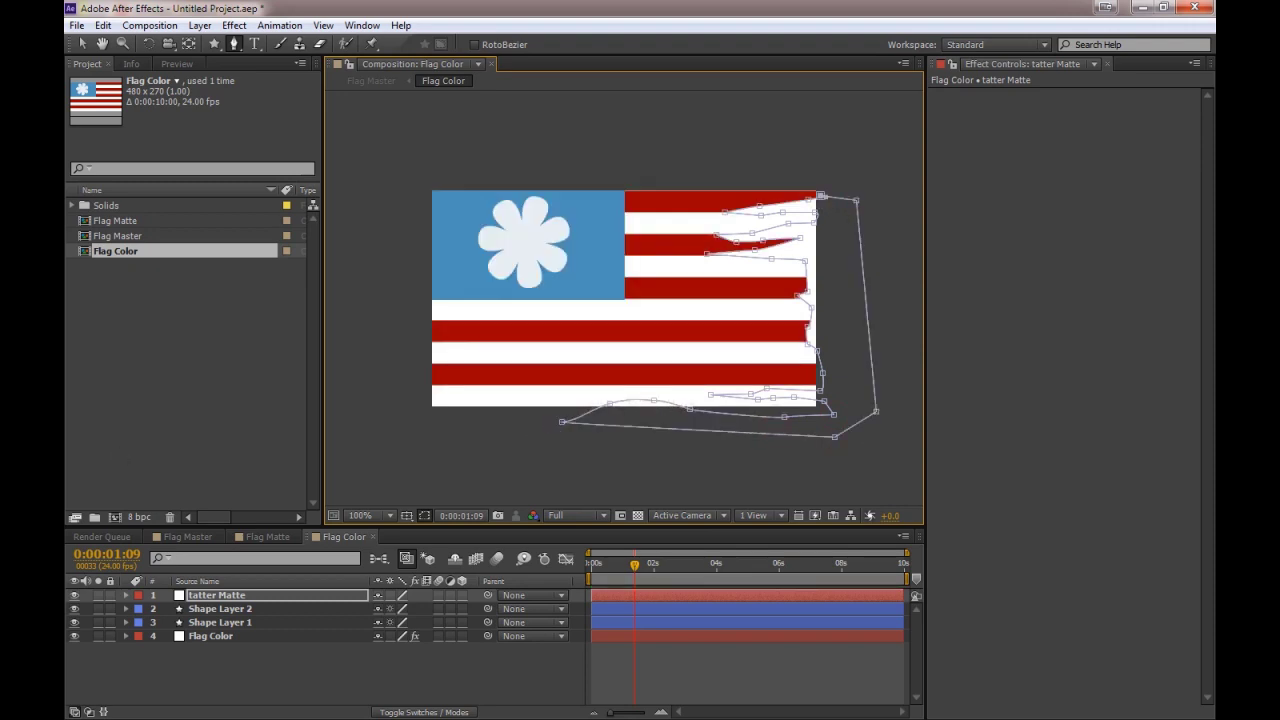
Step: Move tatter Matte directly above the Flag Color layer and set Flag Color's track matte to Alpha Inverted Matte "tatter Matte"
{"action": "left_click_drag", "start_coordinate": [220, 637], "coordinate": [223, 630]}
{"action": "left_click", "coordinate": [300, 637]}
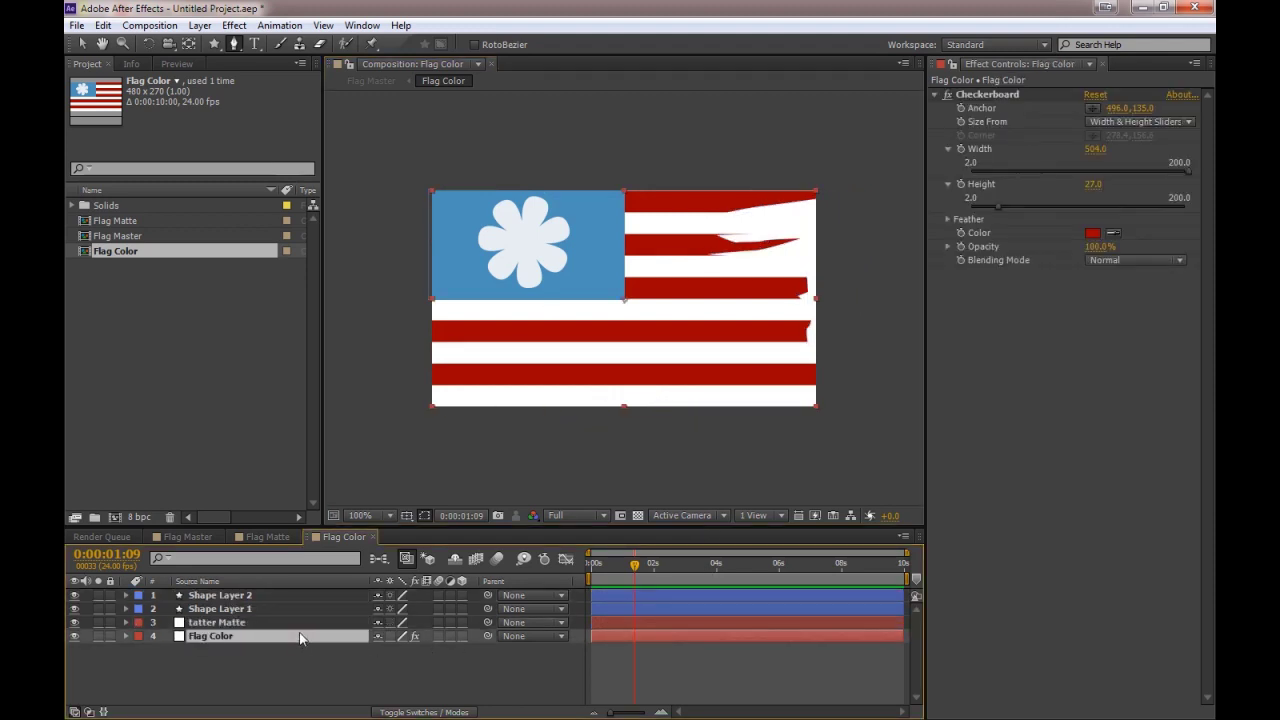
{"action": "key", "text": "F4"}
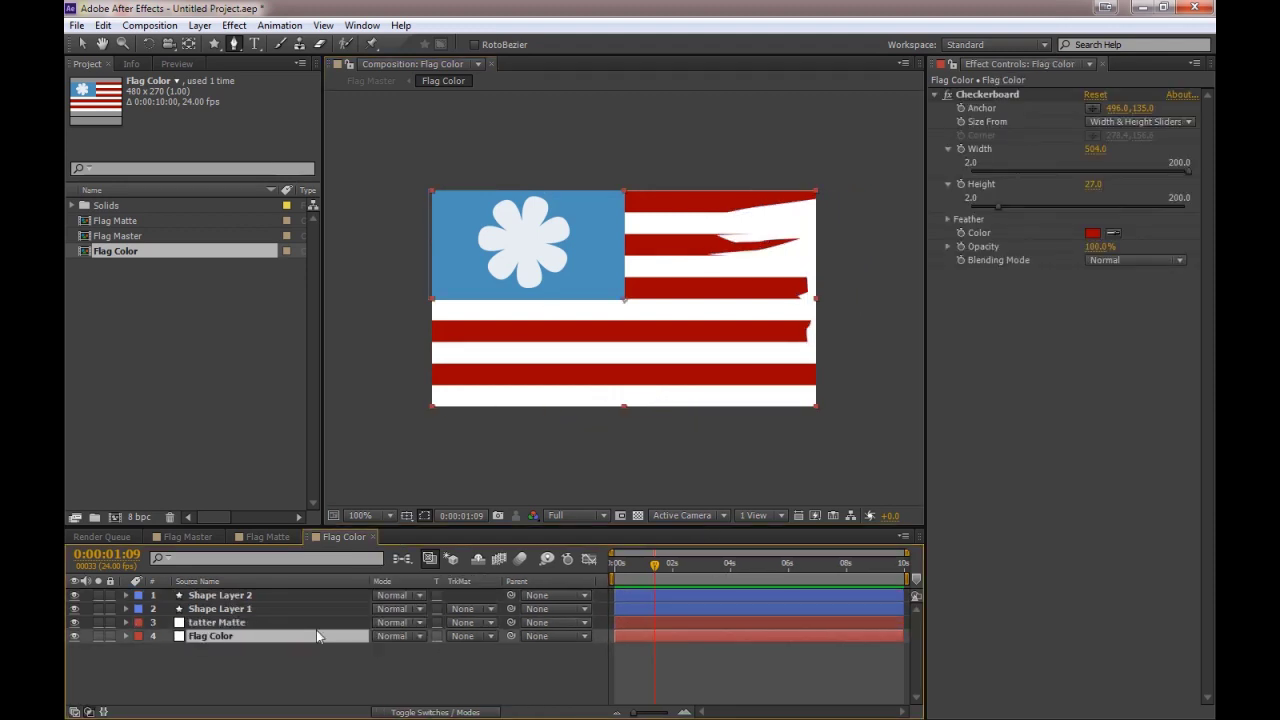
{"action": "left_click", "coordinate": [481, 636]}
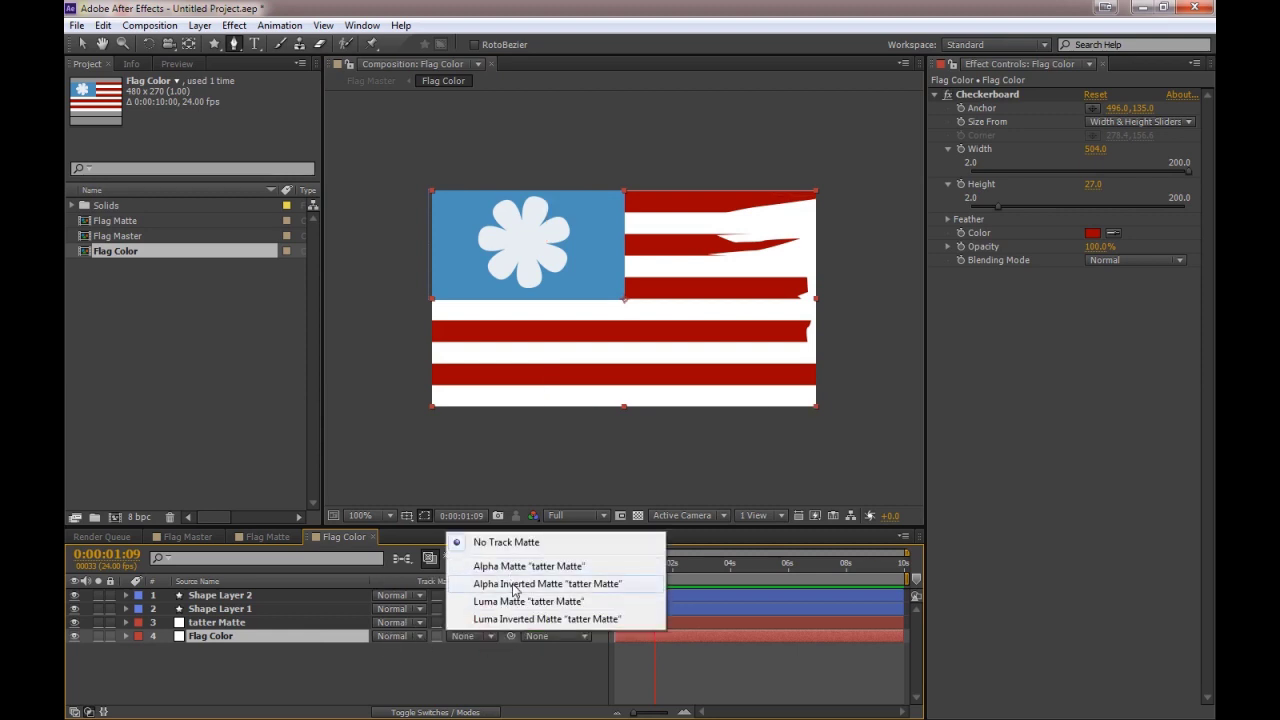
{"action": "left_click", "coordinate": [513, 587]}
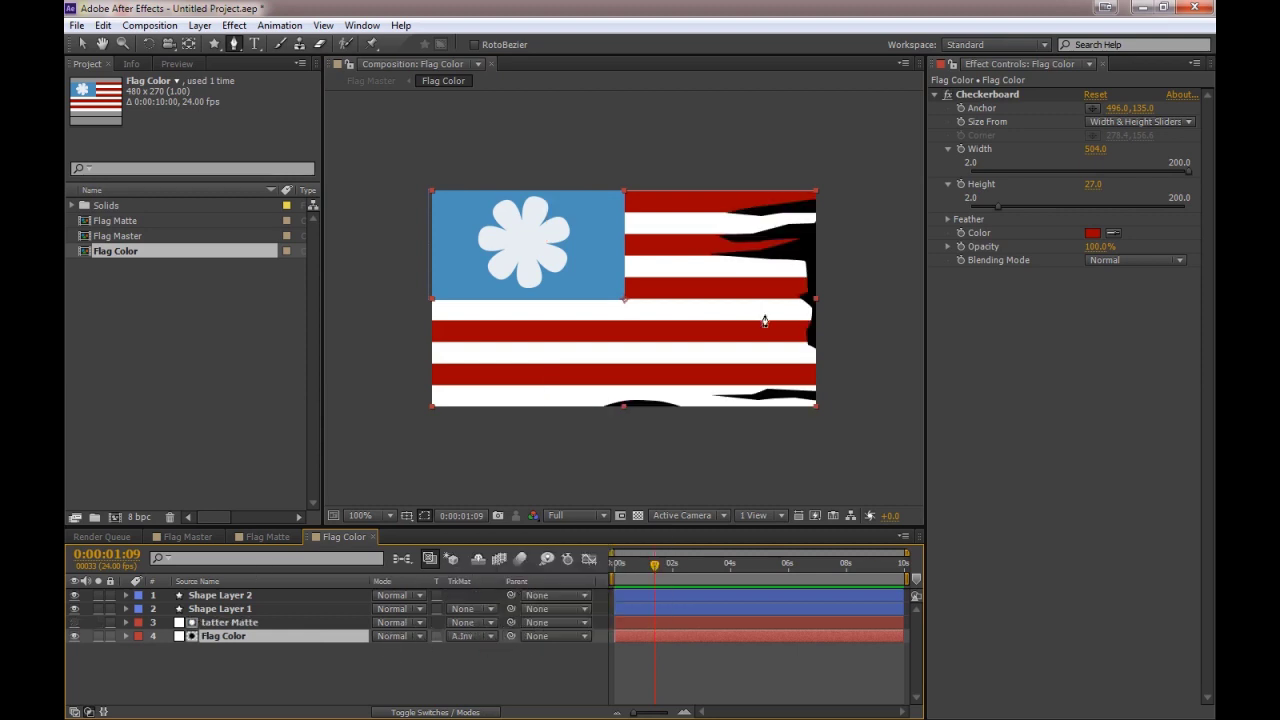
{"action": "left_click", "coordinate": [637, 515]}
{"action": "left_click", "coordinate": [637, 515]}
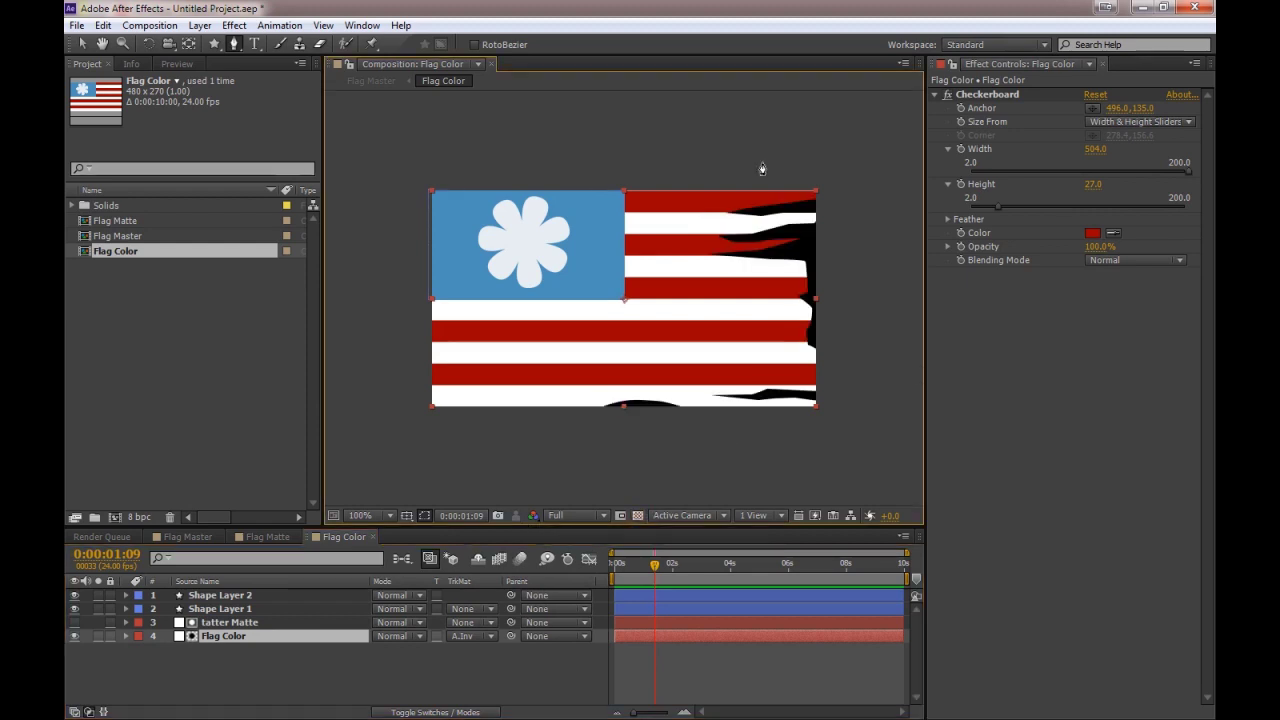
Step: In Flag Master, set the Color and Alpha layer map's Functionality on Form - flag to RGBA to RGBA
{"action": "left_click", "coordinate": [188, 536]}
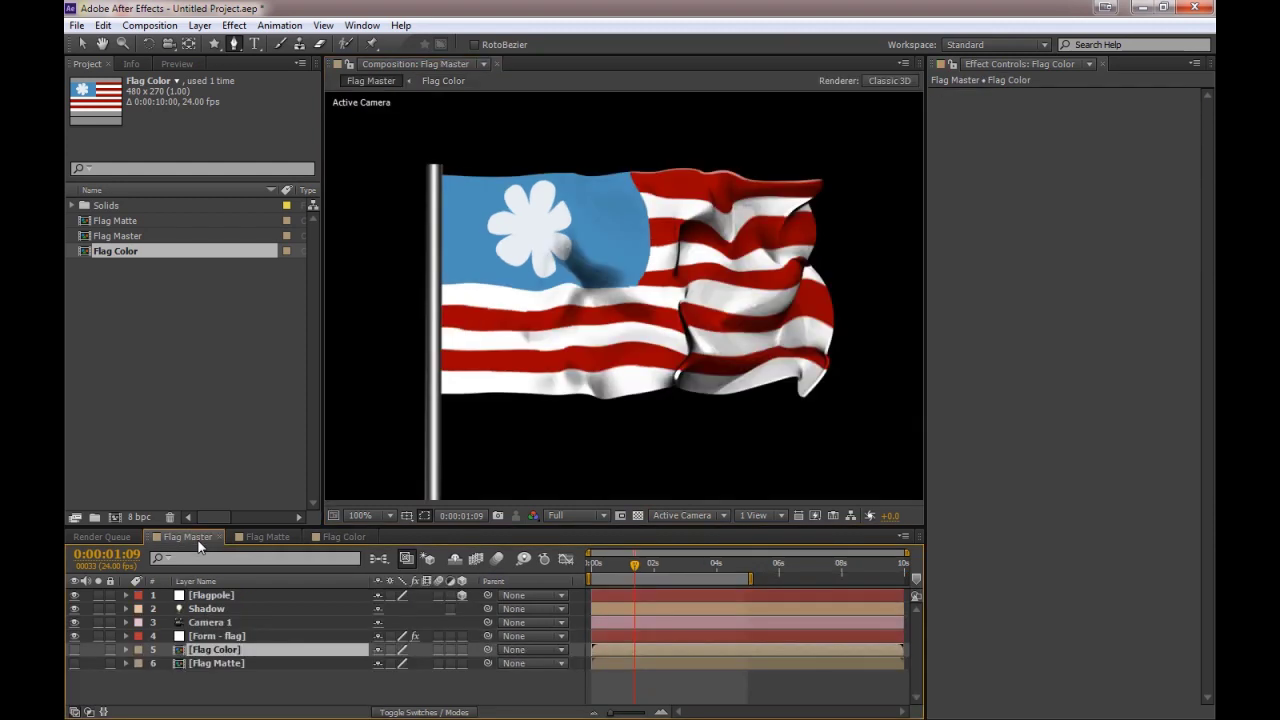
{"action": "left_click", "coordinate": [222, 636]}
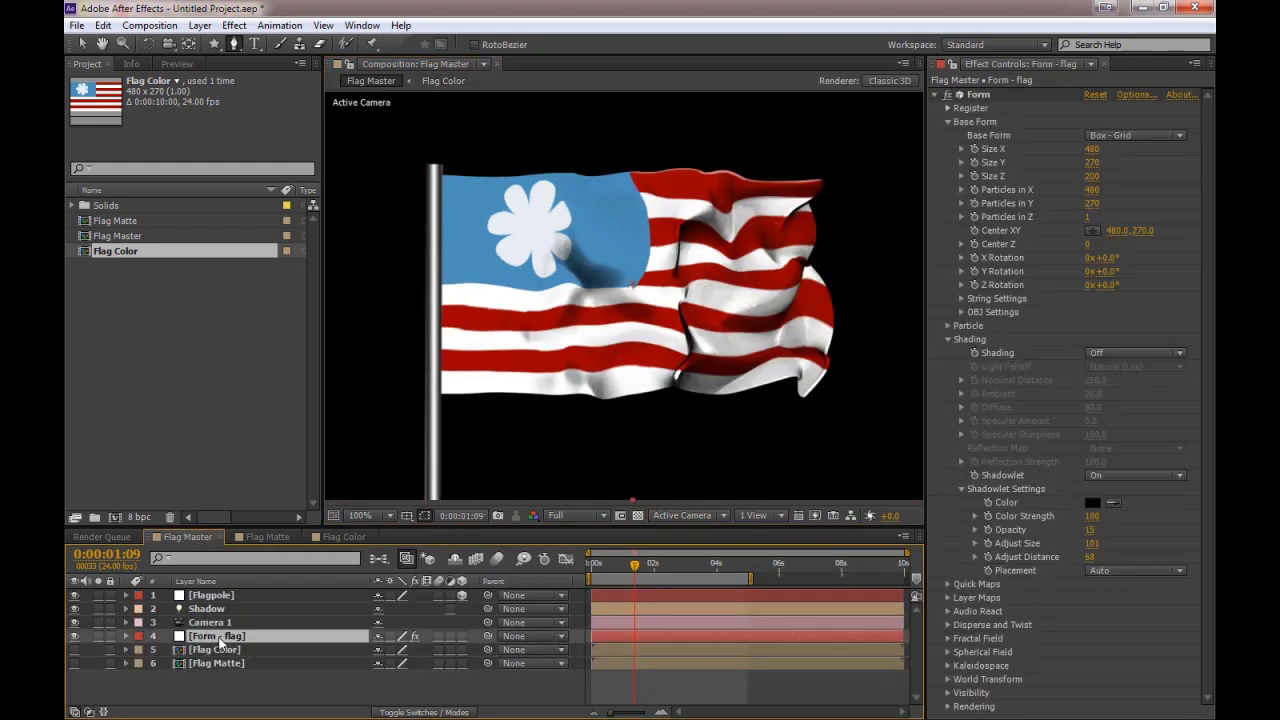
{"action": "left_click", "coordinate": [949, 339]}
{"action": "left_click", "coordinate": [949, 366]}
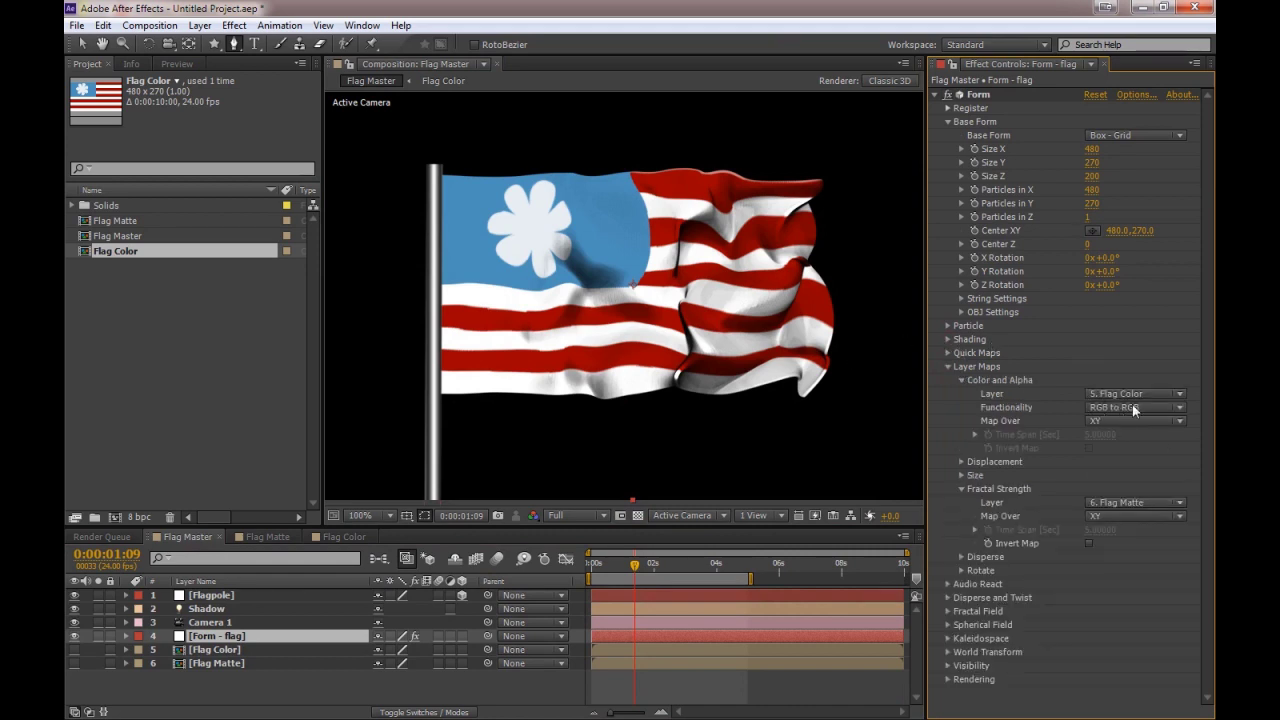
{"action": "left_click", "coordinate": [1183, 406]}
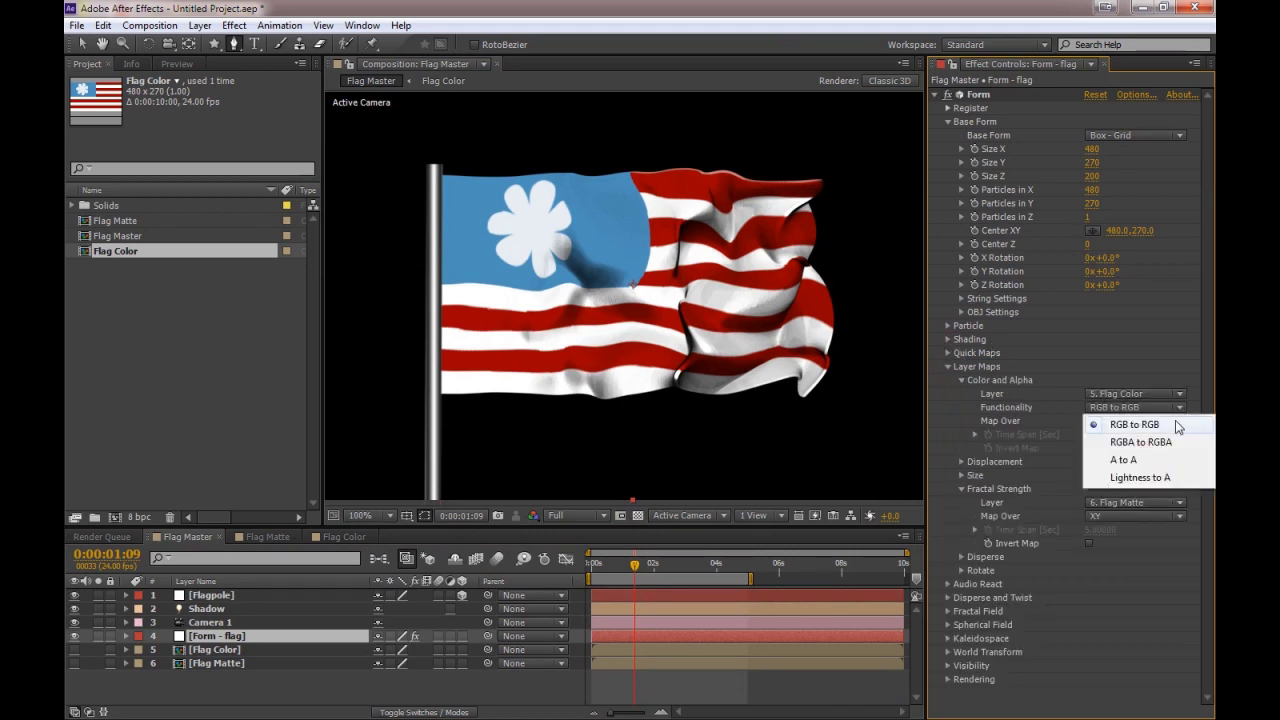
{"action": "left_click", "coordinate": [1141, 442]}
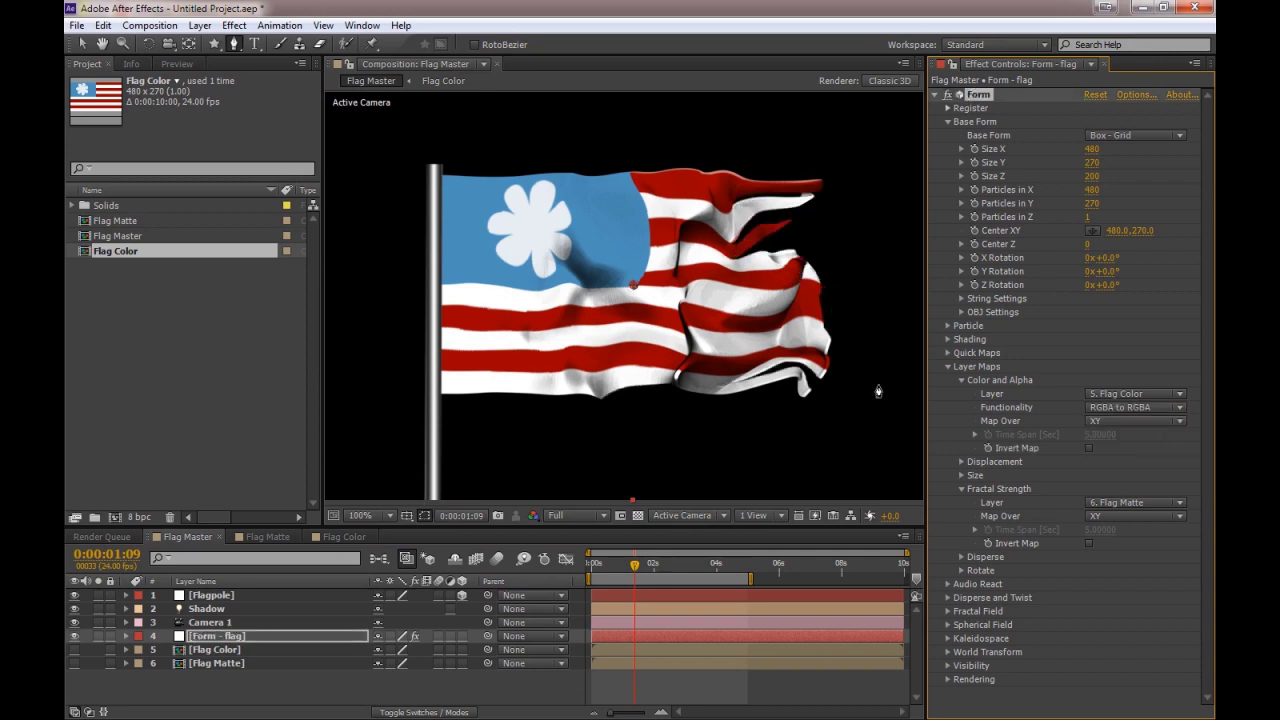
Step: Preview the tattered flag's animation against black and over the transparency grid
{"action": "key", "text": "space"}
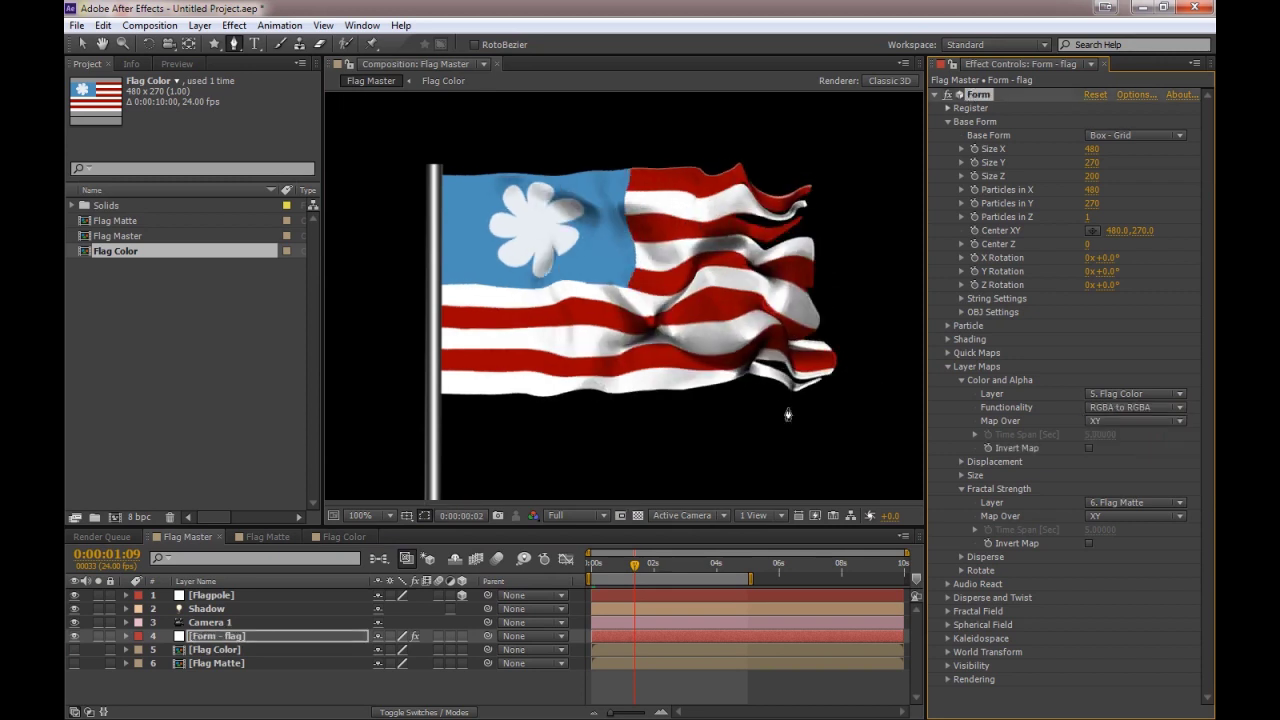
{"action": "left_click", "coordinate": [639, 517]}
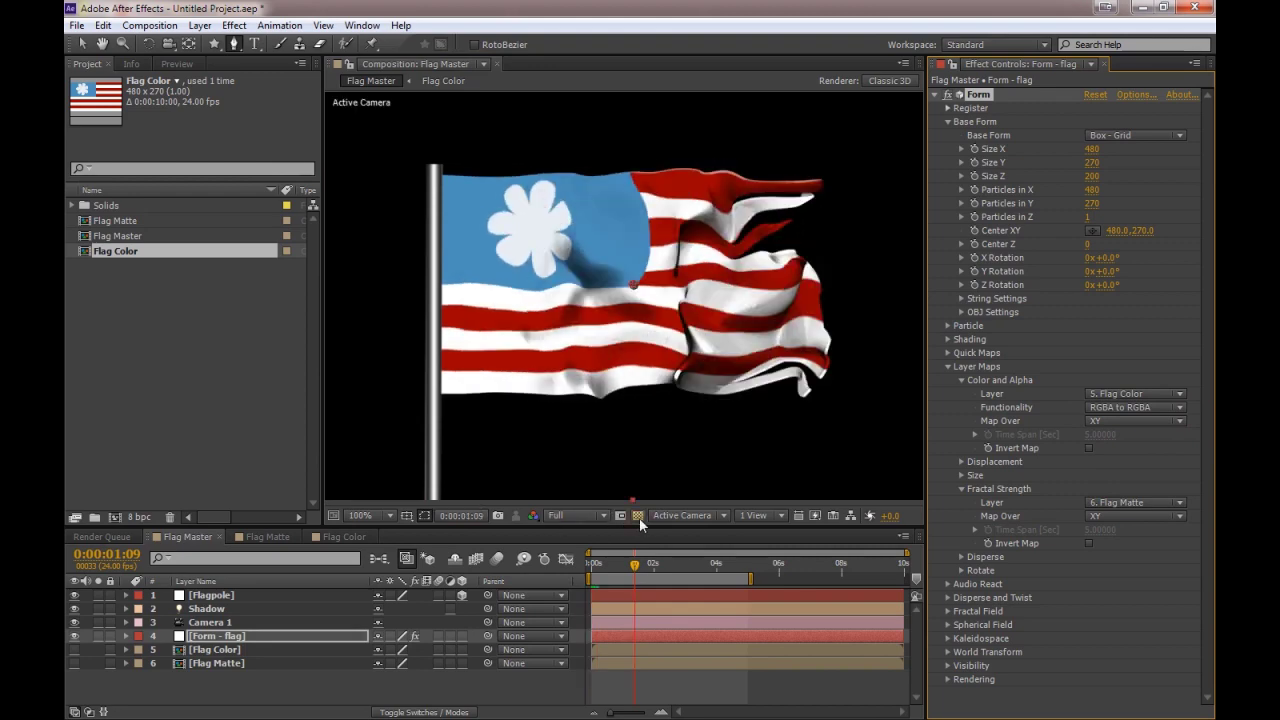
{"action": "key", "text": "space"}
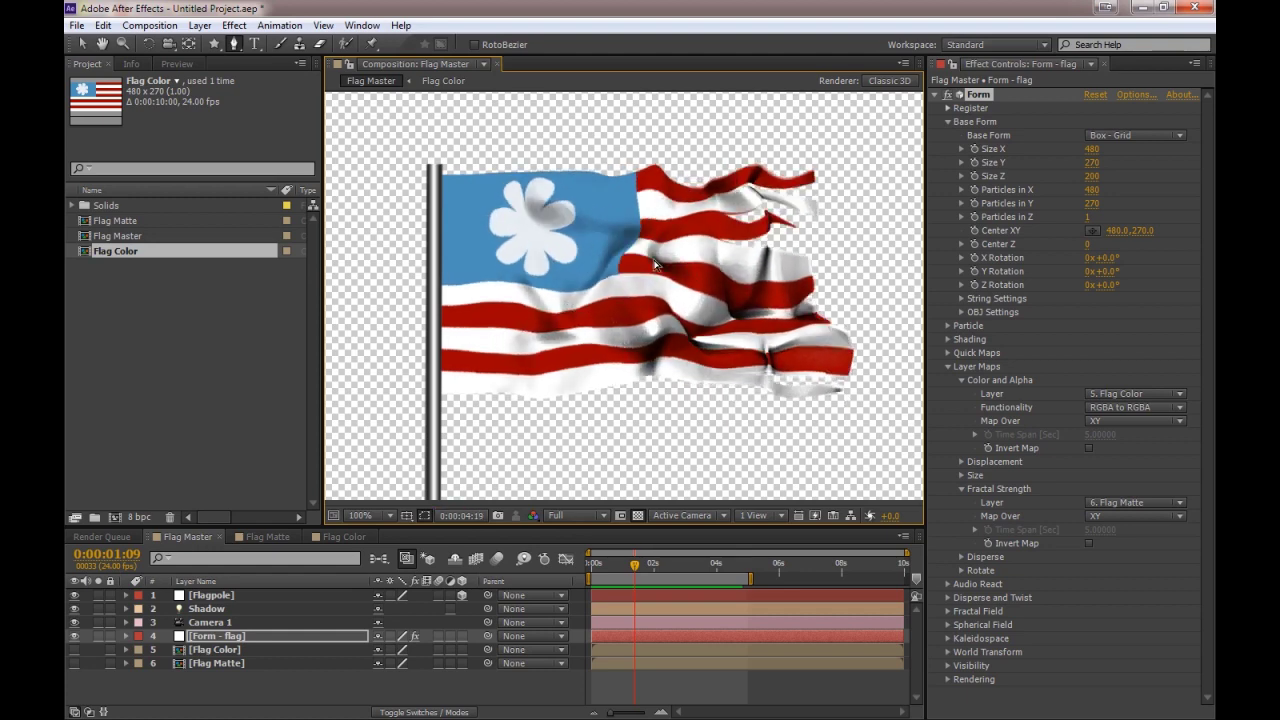
{"action": "key", "text": "space"}
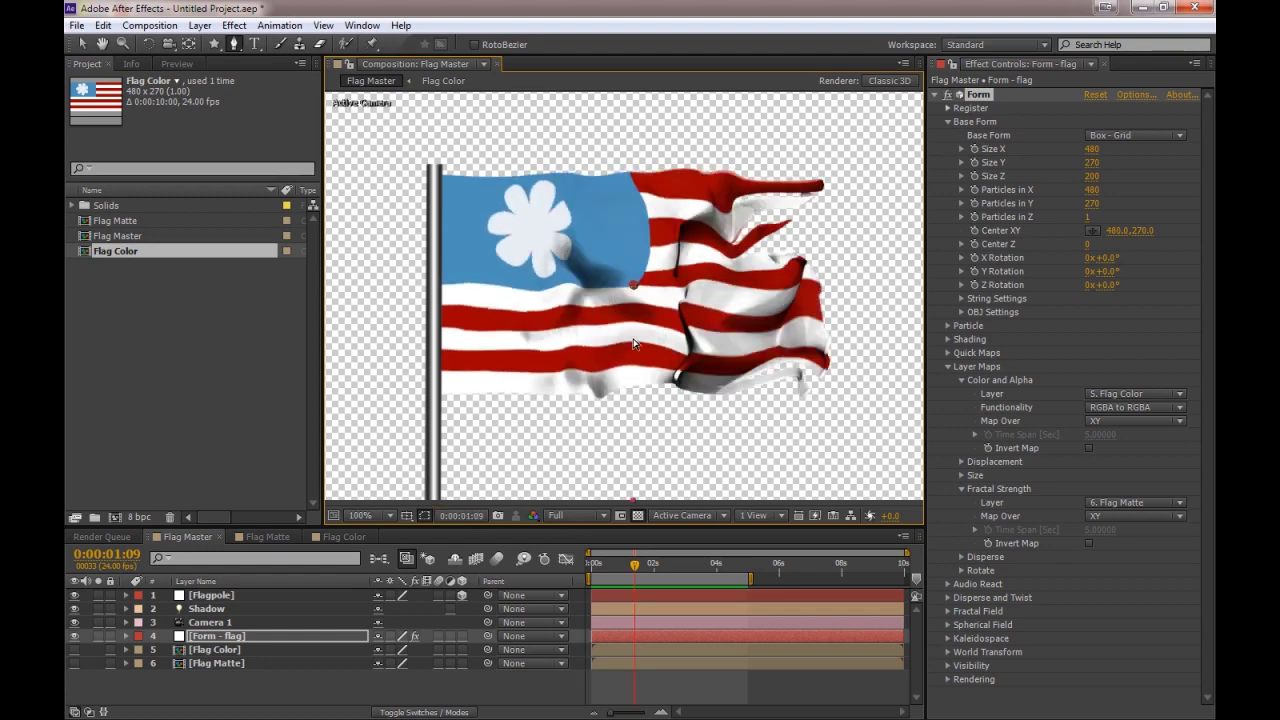
{"action": "left_click", "coordinate": [637, 515]}
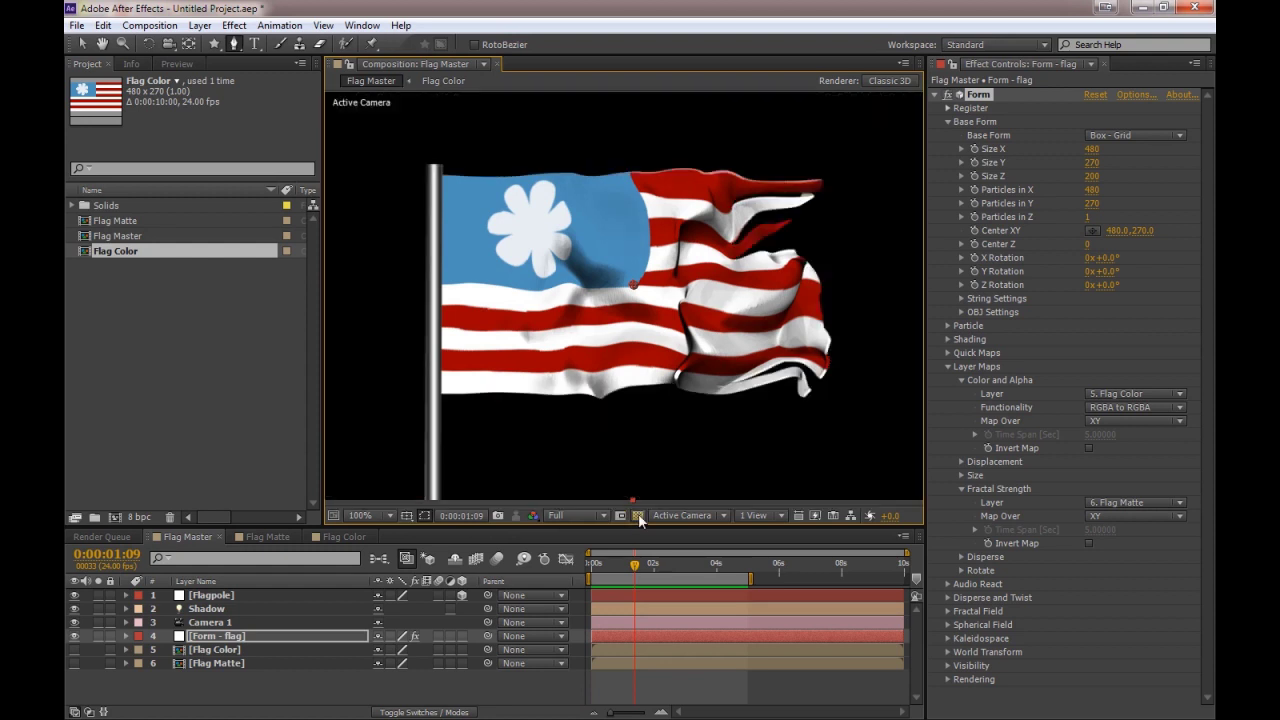
Step: Duplicate the Form - flag layer and rename the copy "Form - flag shadows"
{"action": "left_click", "coordinate": [296, 672]}
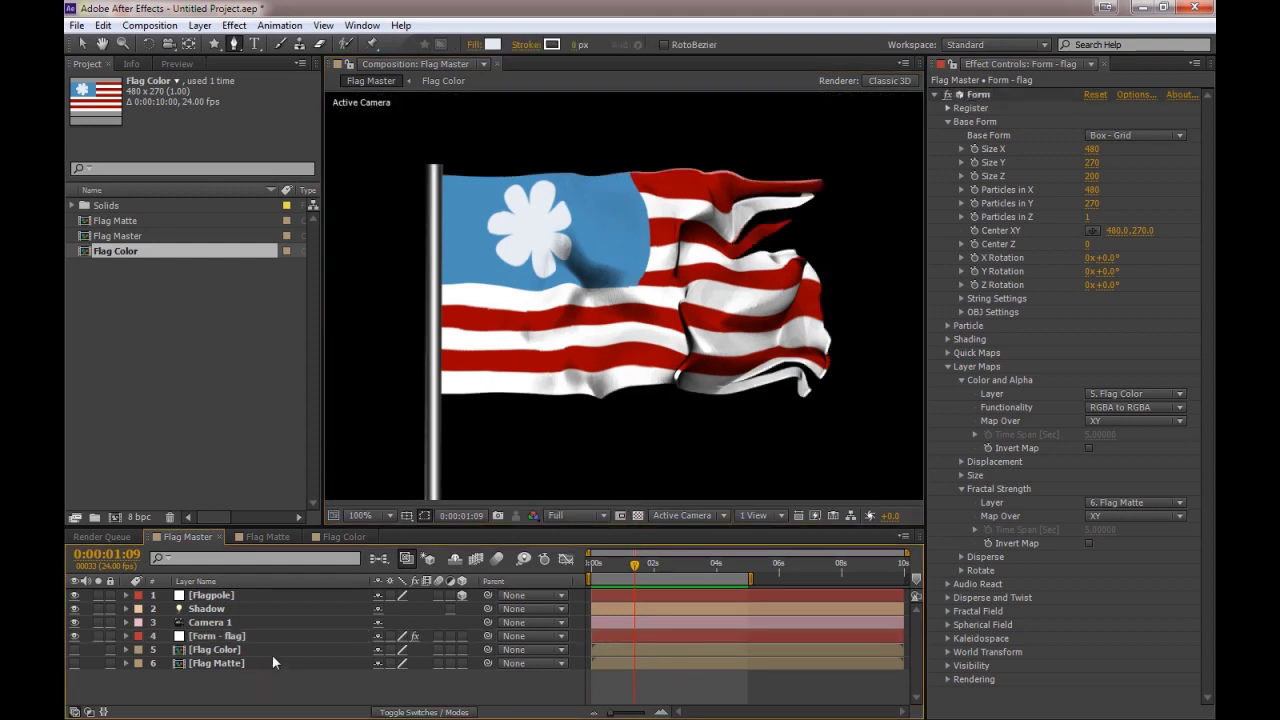
{"action": "left_click", "coordinate": [204, 637]}
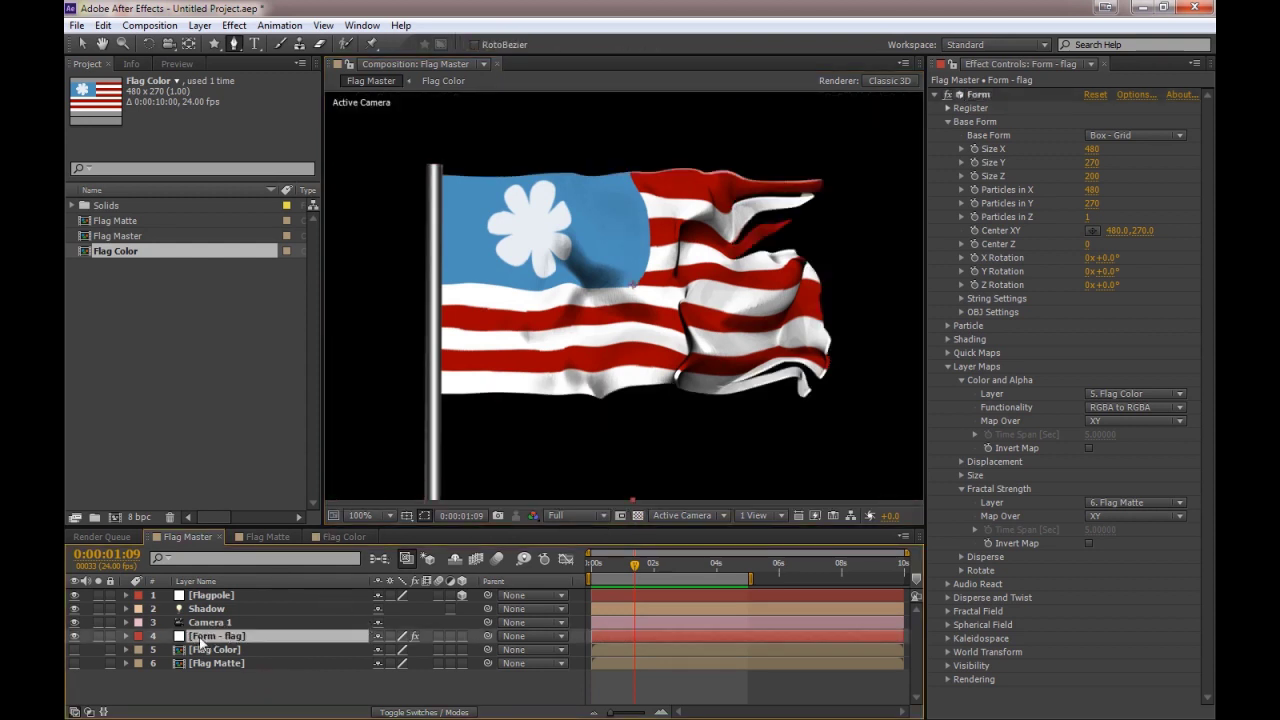
{"action": "key", "text": "ctrl+d"}
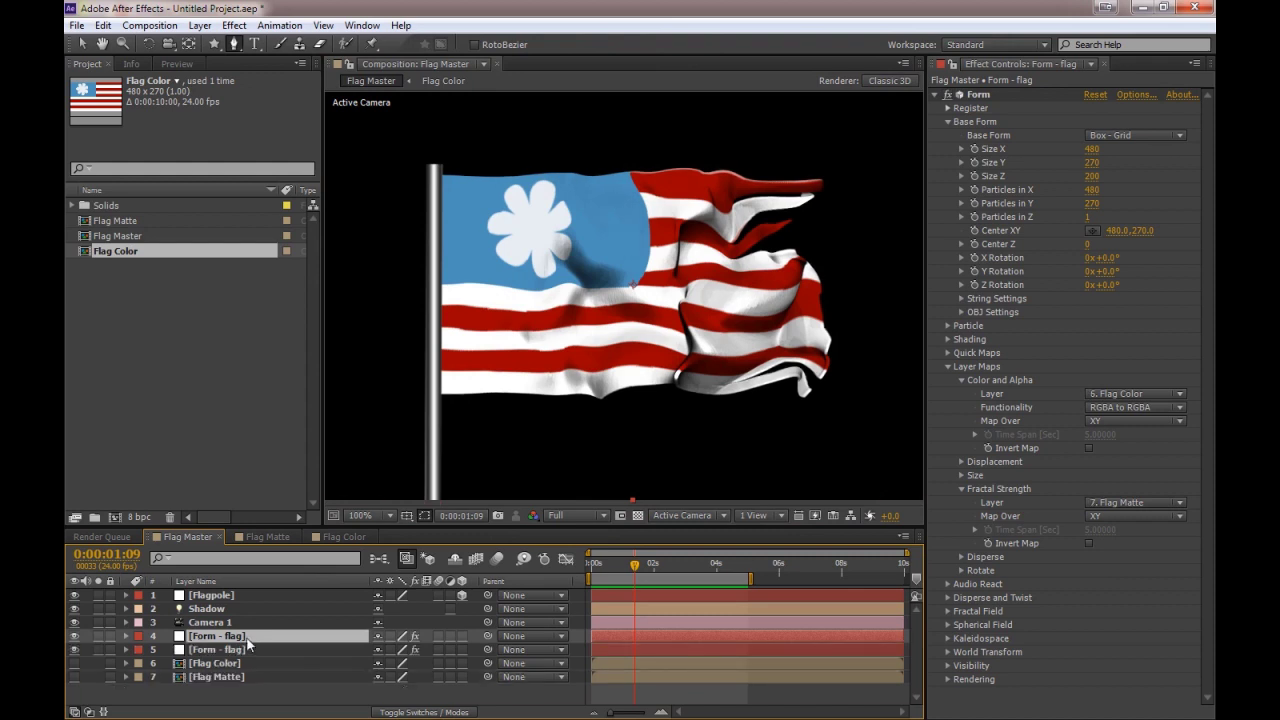
{"action": "key", "text": "Return"}
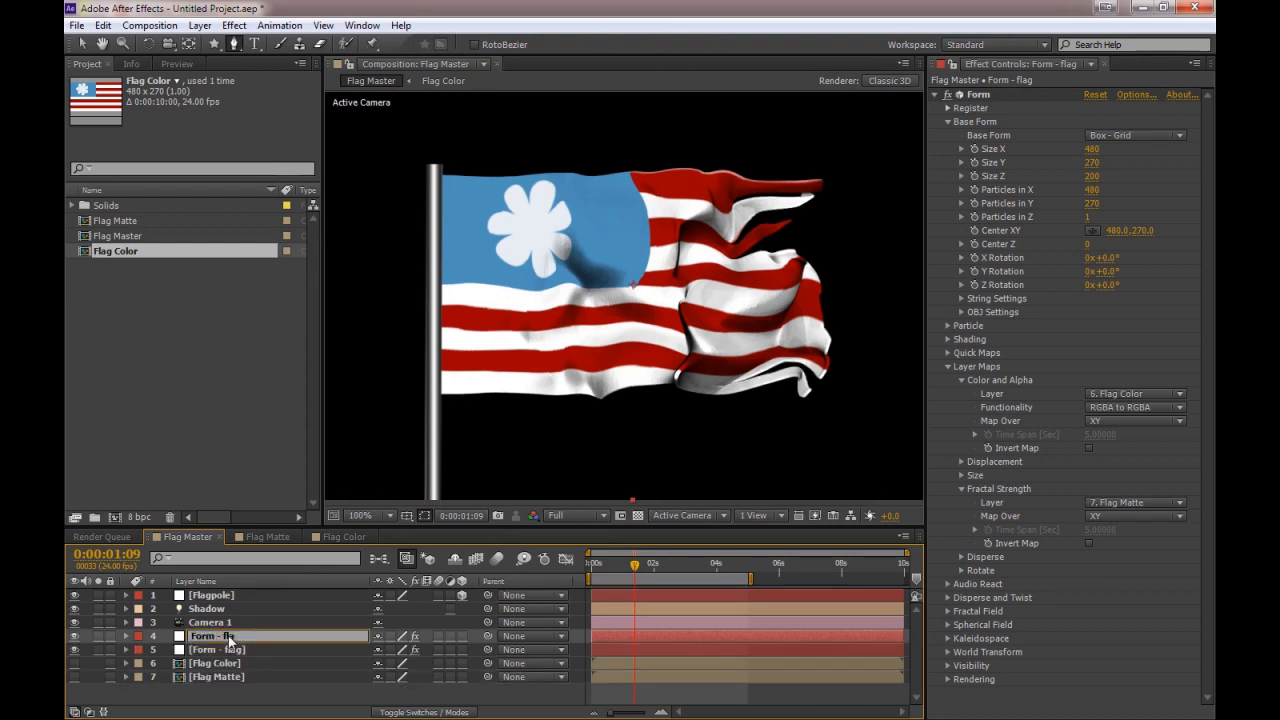
{"action": "type", "text": "shadows"}
{"action": "key", "text": "Return"}
Step: Set the Color and Alpha map layer of Form - flag shadows to None and hide that layer
{"action": "left_click", "coordinate": [230, 651]}
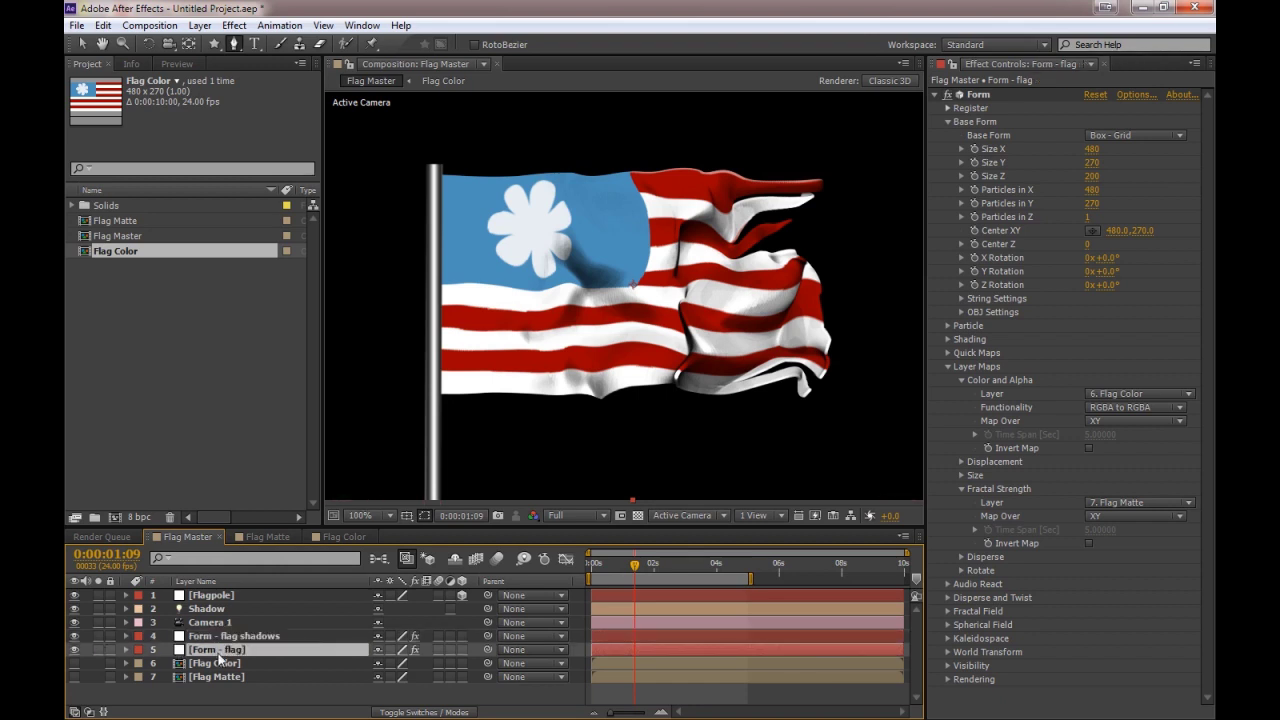
{"action": "left_click", "coordinate": [211, 637]}
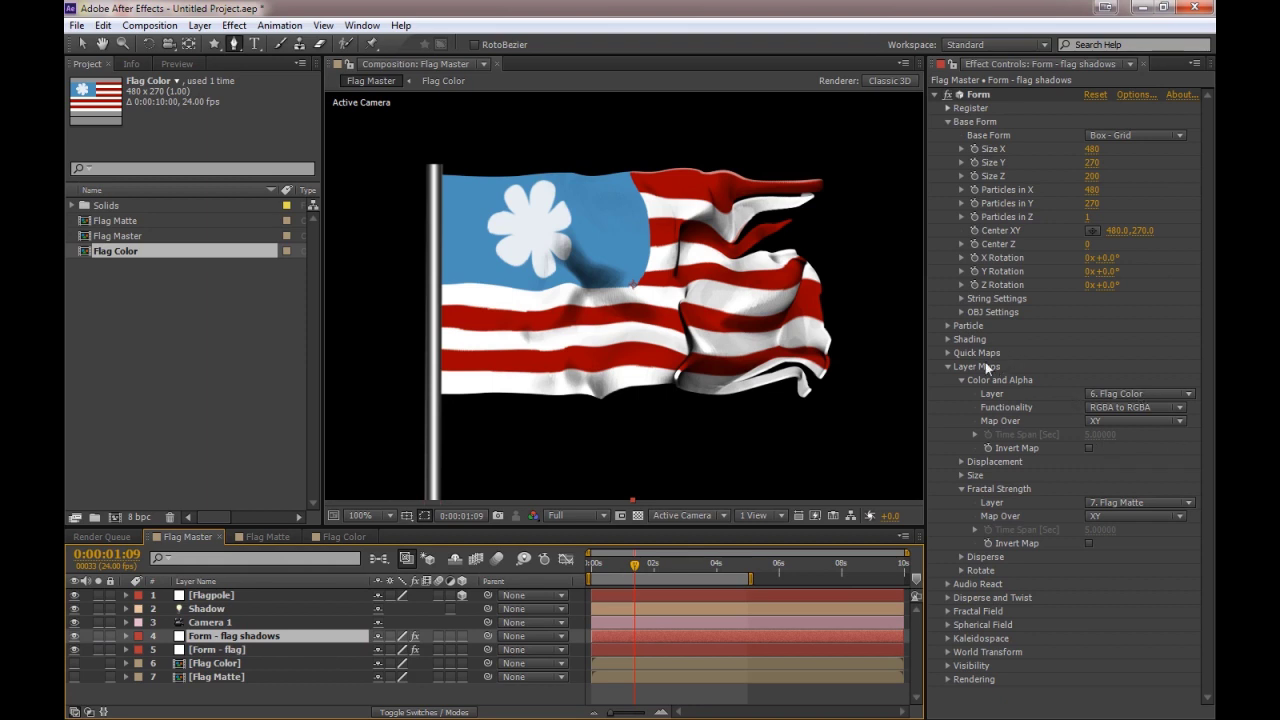
{"action": "left_click", "coordinate": [1145, 394]}
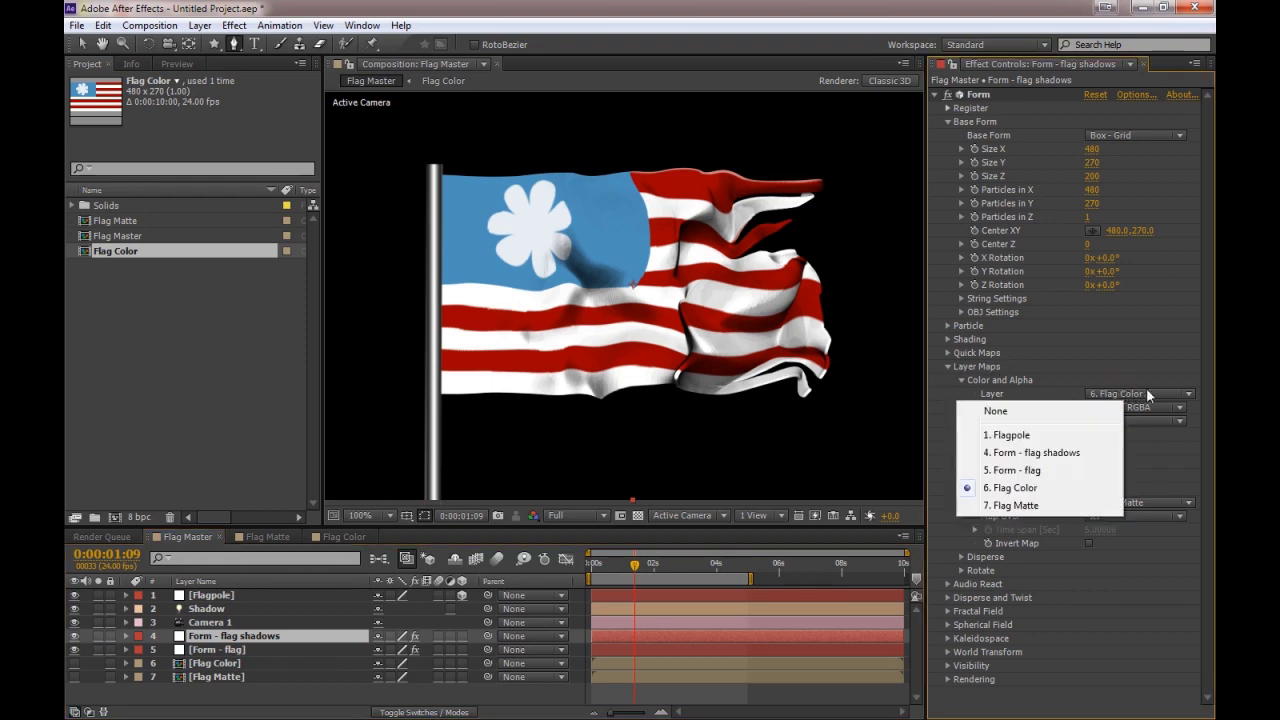
{"action": "left_click", "coordinate": [996, 411]}
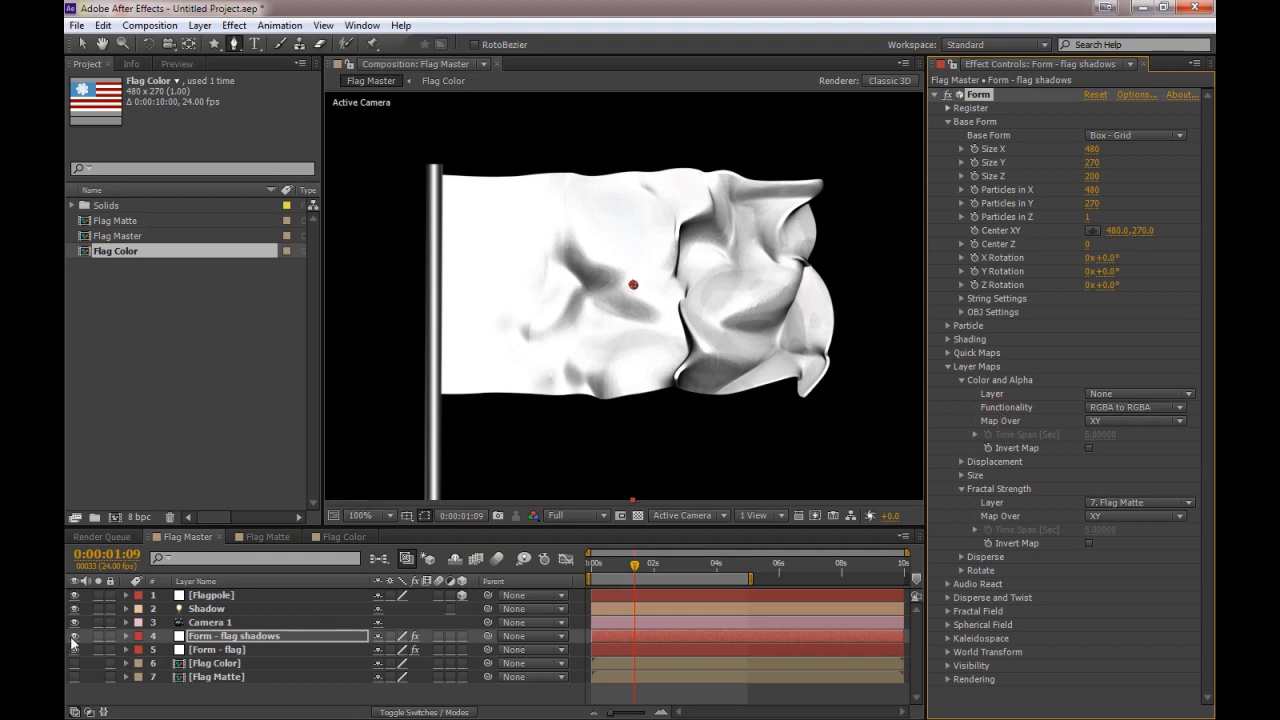
{"action": "left_click_drag", "start_coordinate": [73, 636], "coordinate": [73, 650]}
Step: Turn off Shadowlet in the Form shading settings of the Form - flag layer
{"action": "left_click", "coordinate": [220, 650]}
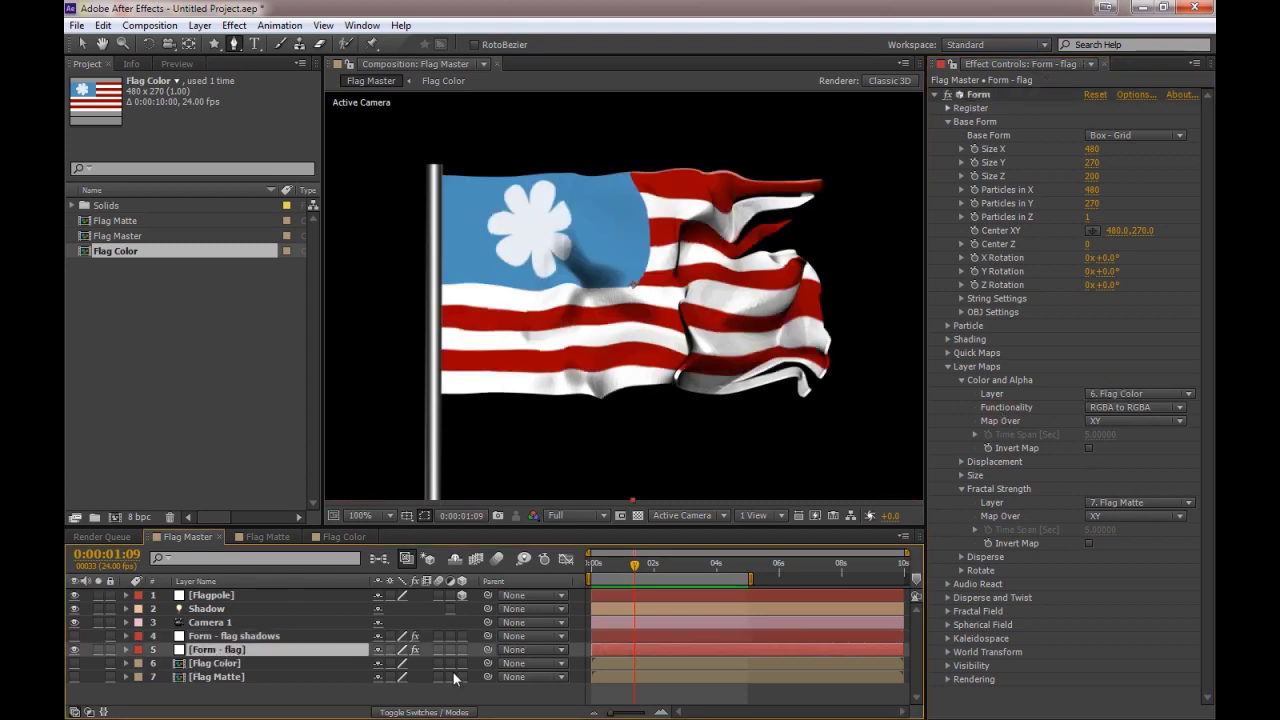
{"action": "left_click", "coordinate": [947, 339]}
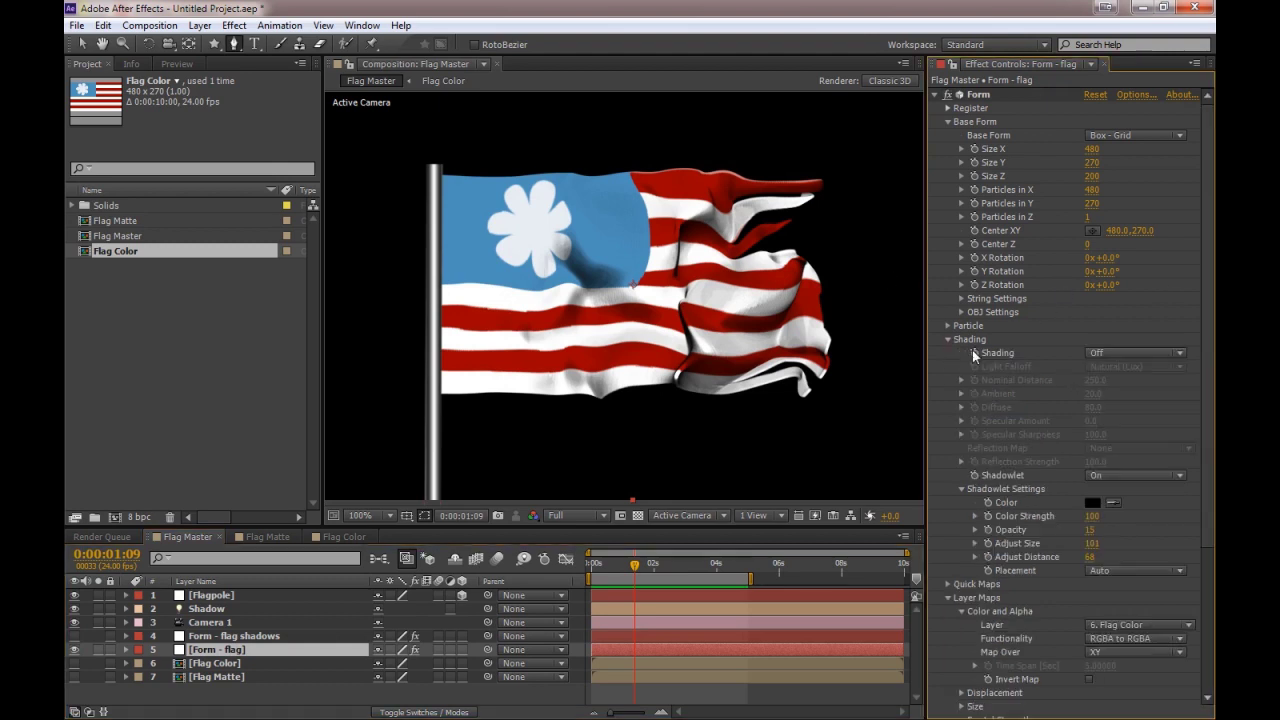
{"action": "left_click", "coordinate": [1135, 352]}
{"action": "left_click", "coordinate": [1108, 370]}
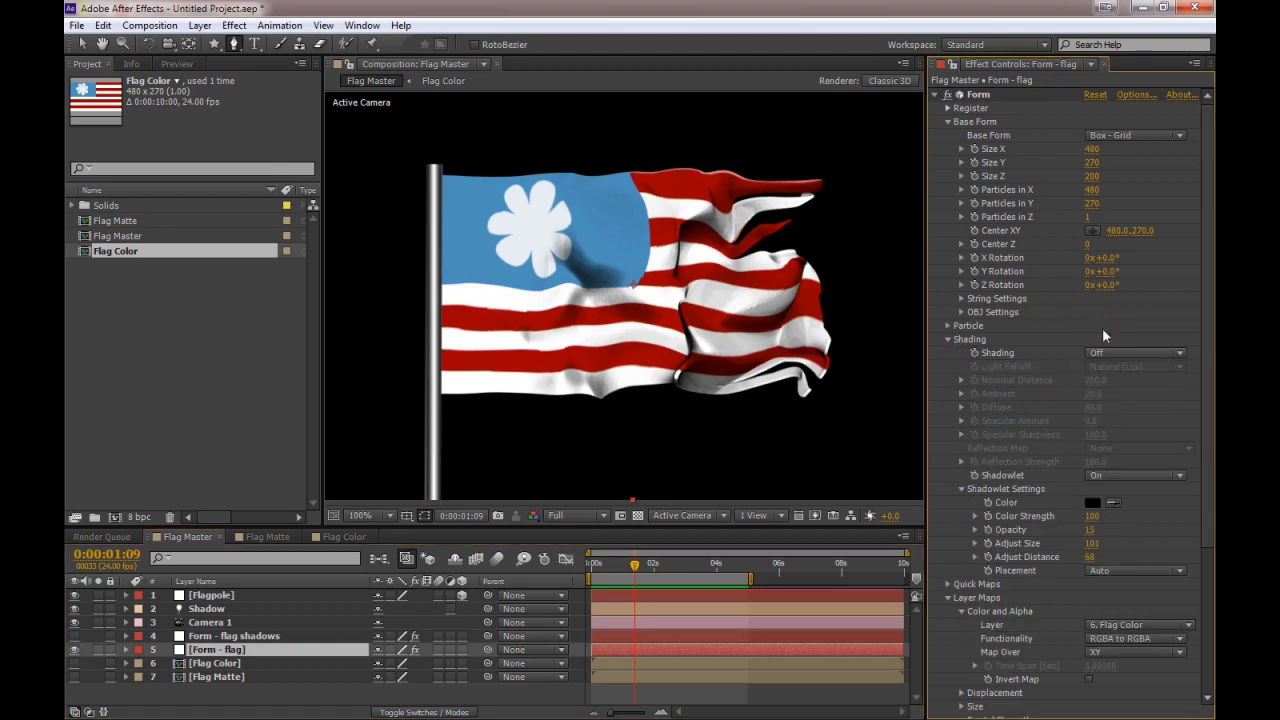
{"action": "left_click", "coordinate": [1134, 476]}
{"action": "left_click", "coordinate": [1123, 487]}
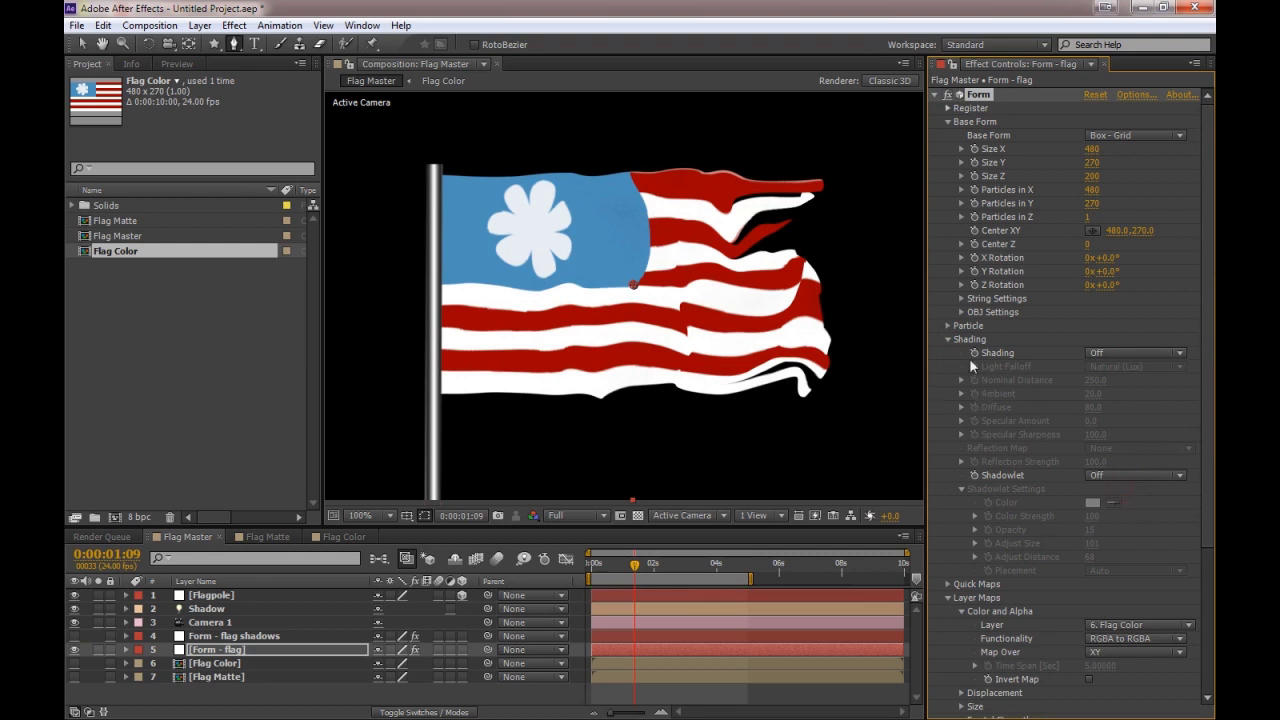
Step: Make the Form - flag shadows layer visible and set its blending mode to Multiply
{"action": "left_click", "coordinate": [948, 339]}
{"action": "left_click", "coordinate": [74, 636]}
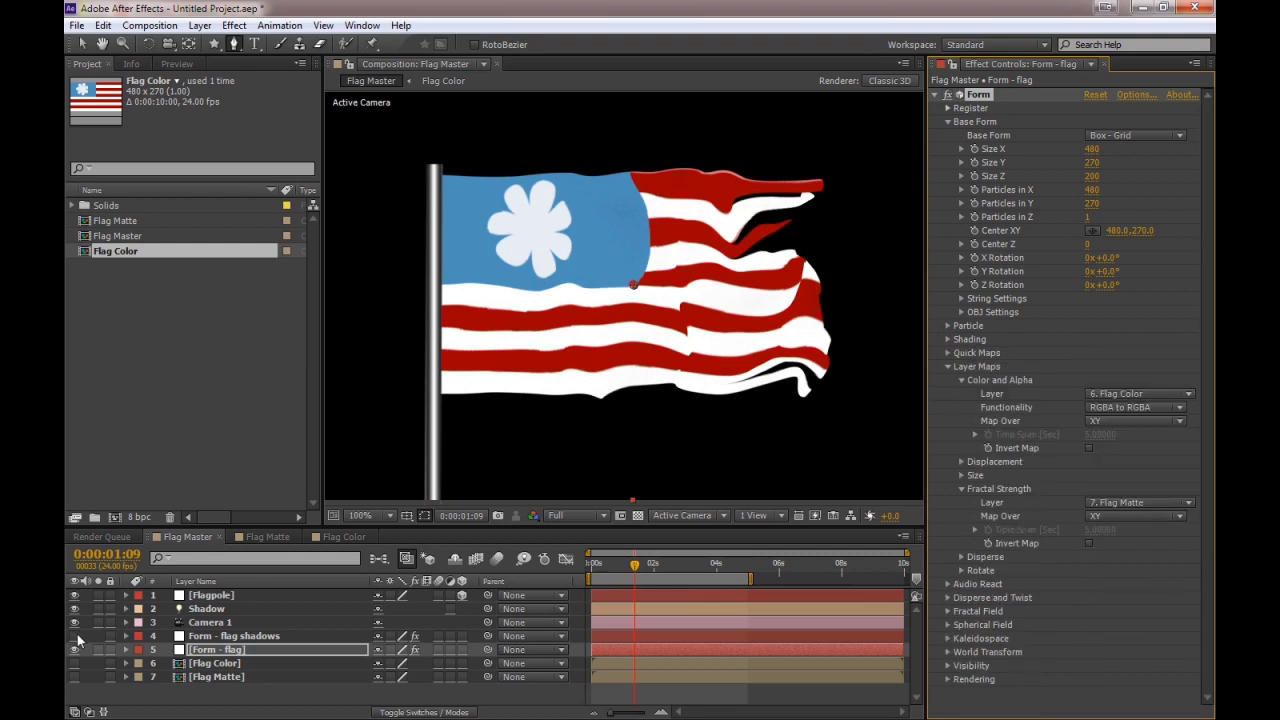
{"action": "left_click", "coordinate": [247, 639]}
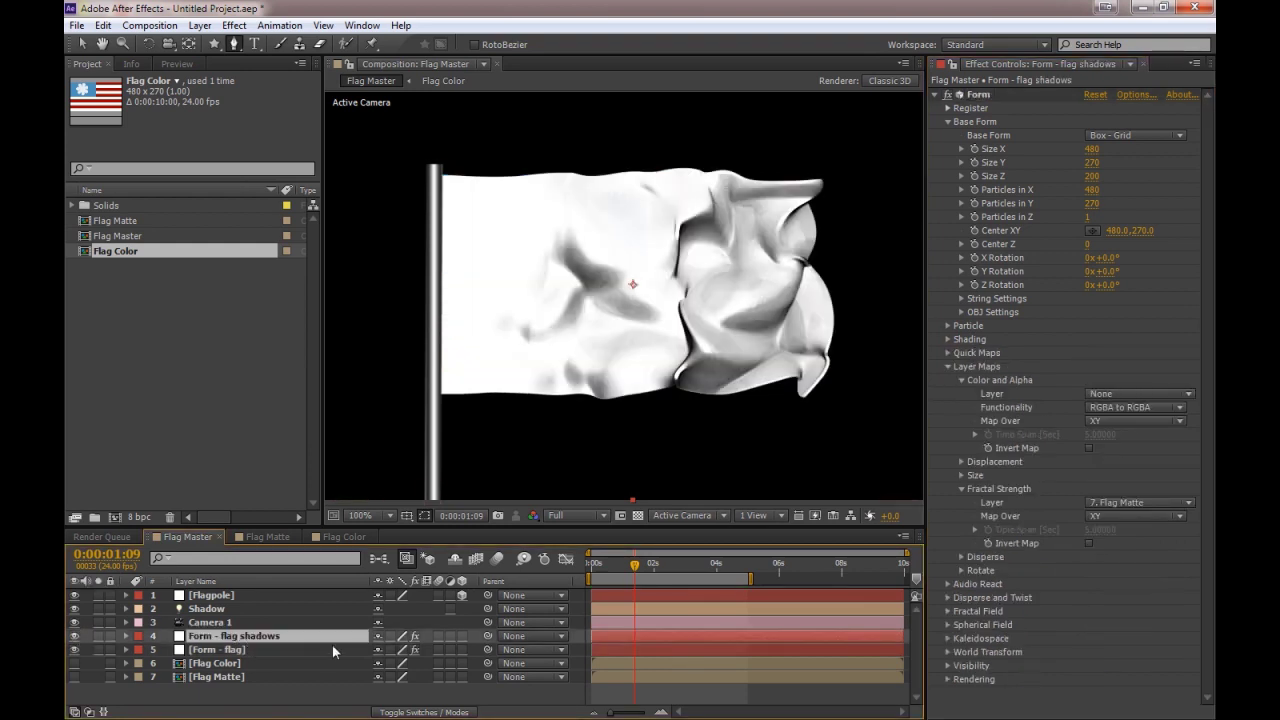
{"action": "key", "text": "F4"}
{"action": "left_click", "coordinate": [401, 636]}
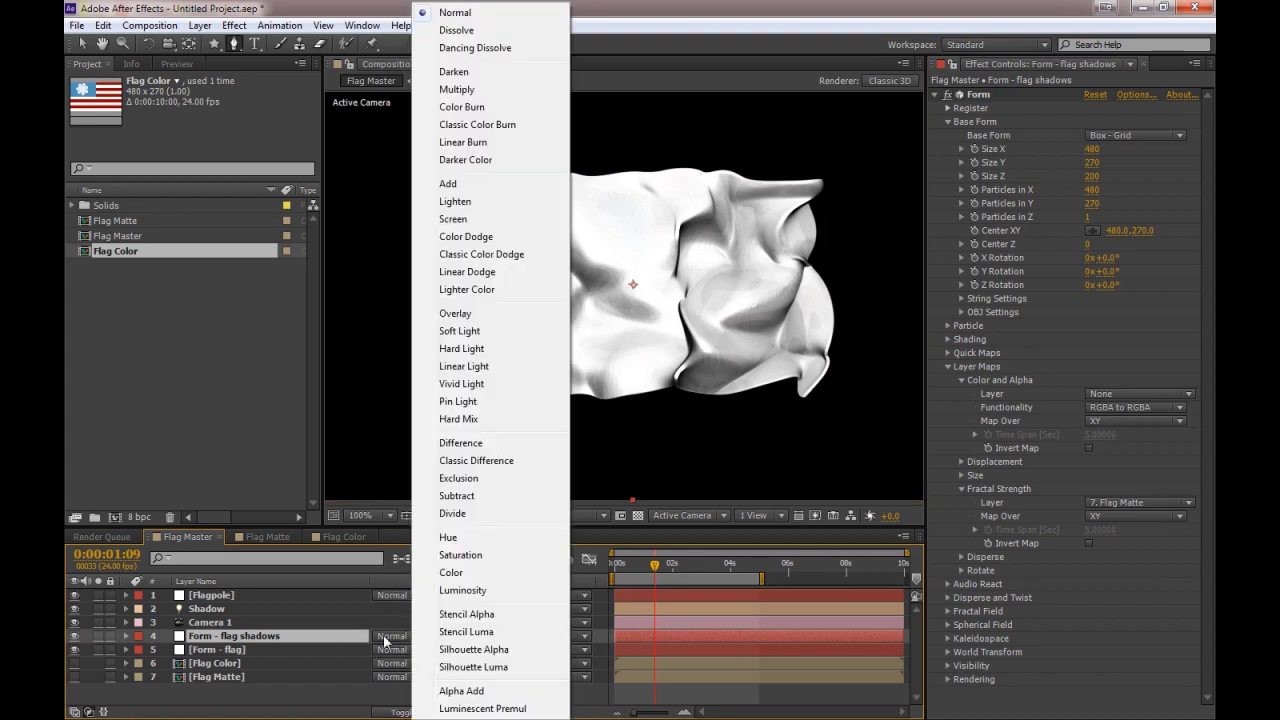
{"action": "left_click", "coordinate": [459, 95]}
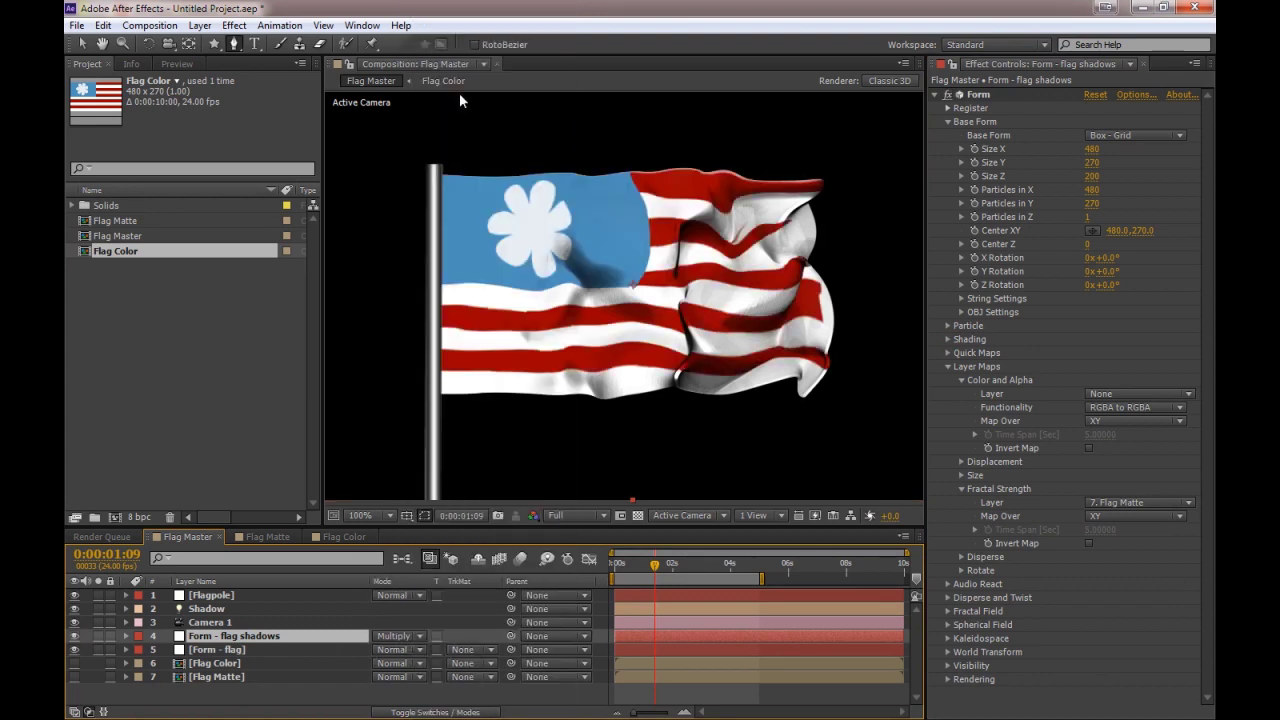
Step: Apply a Fast Blur effect to the Form - flag shadows layer and set its Blurriness to 3.0
{"action": "left_click", "coordinate": [932, 92]}
{"action": "right_click", "coordinate": [975, 140]}
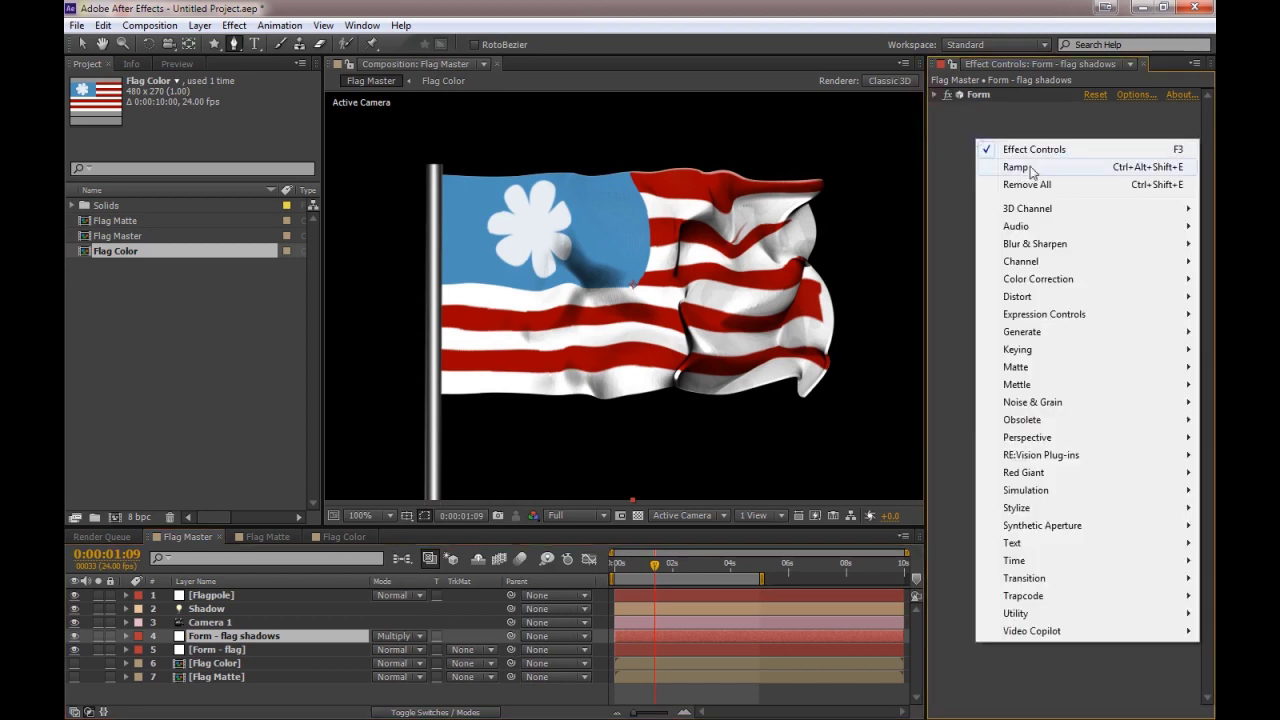
{"action": "mouse_move", "coordinate": [1040, 244]}
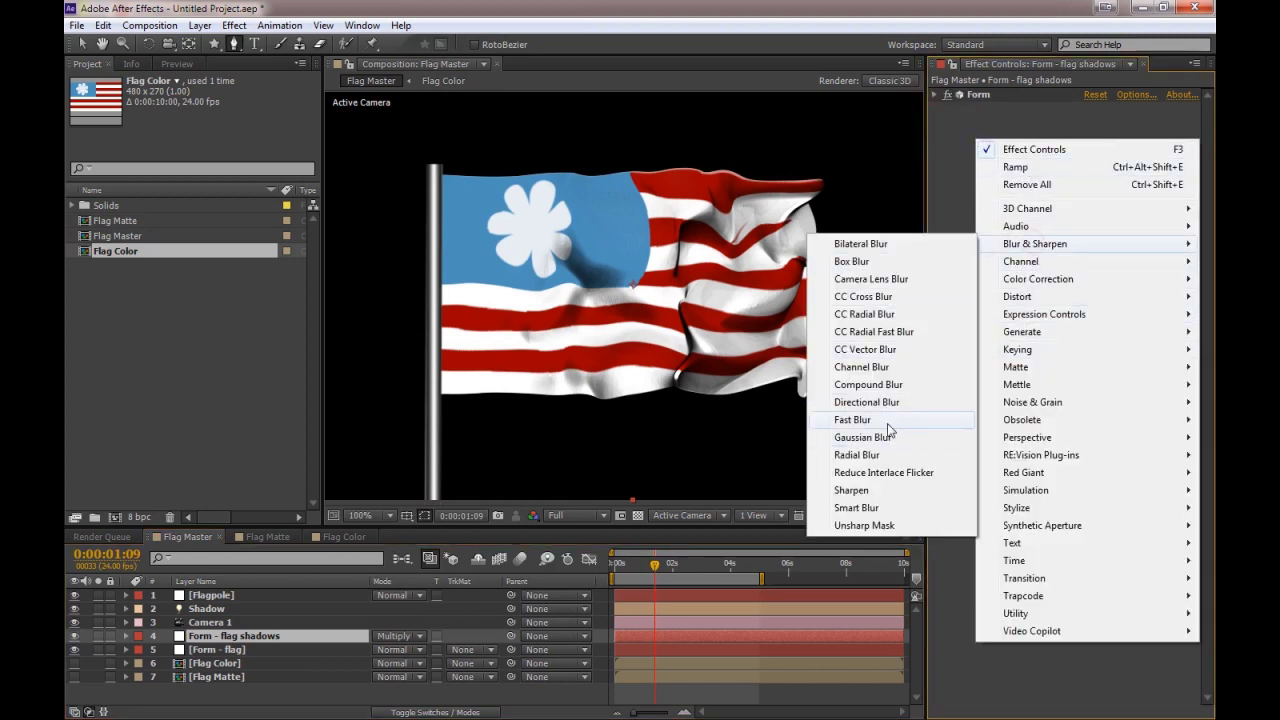
{"action": "left_click", "coordinate": [935, 420]}
{"action": "left_click", "coordinate": [1088, 122]}
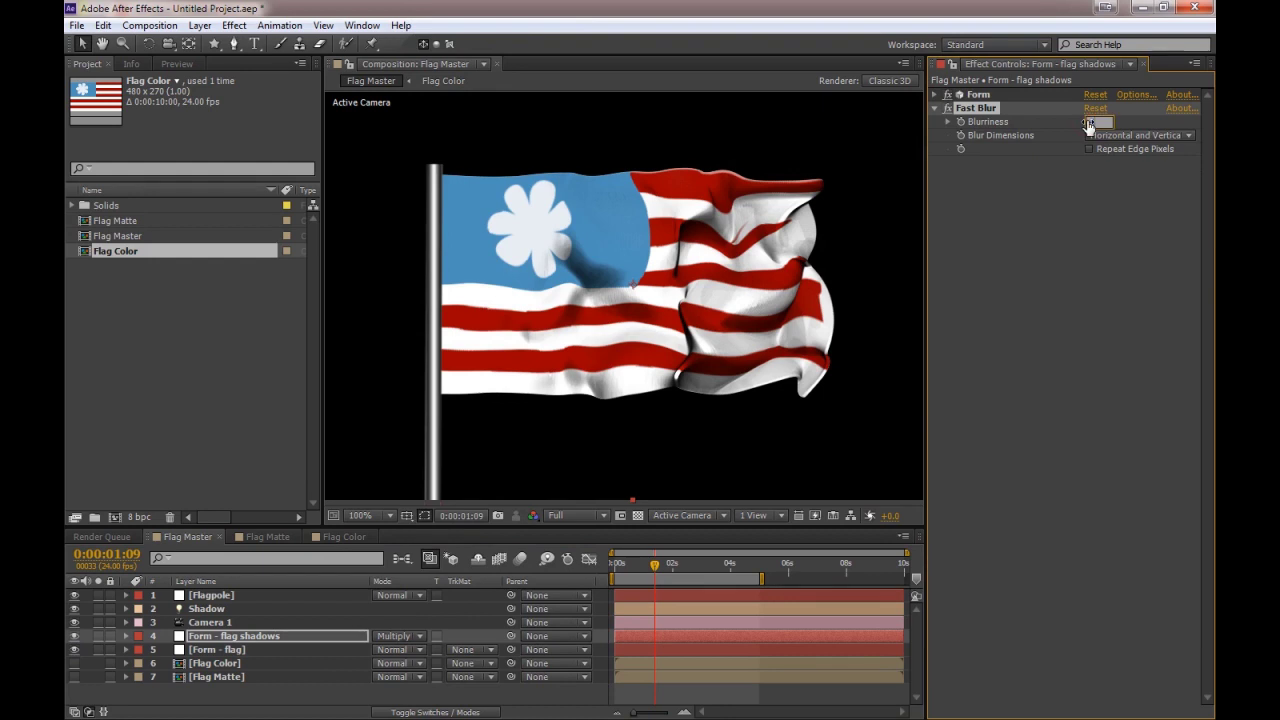
{"action": "key", "text": "Return"}
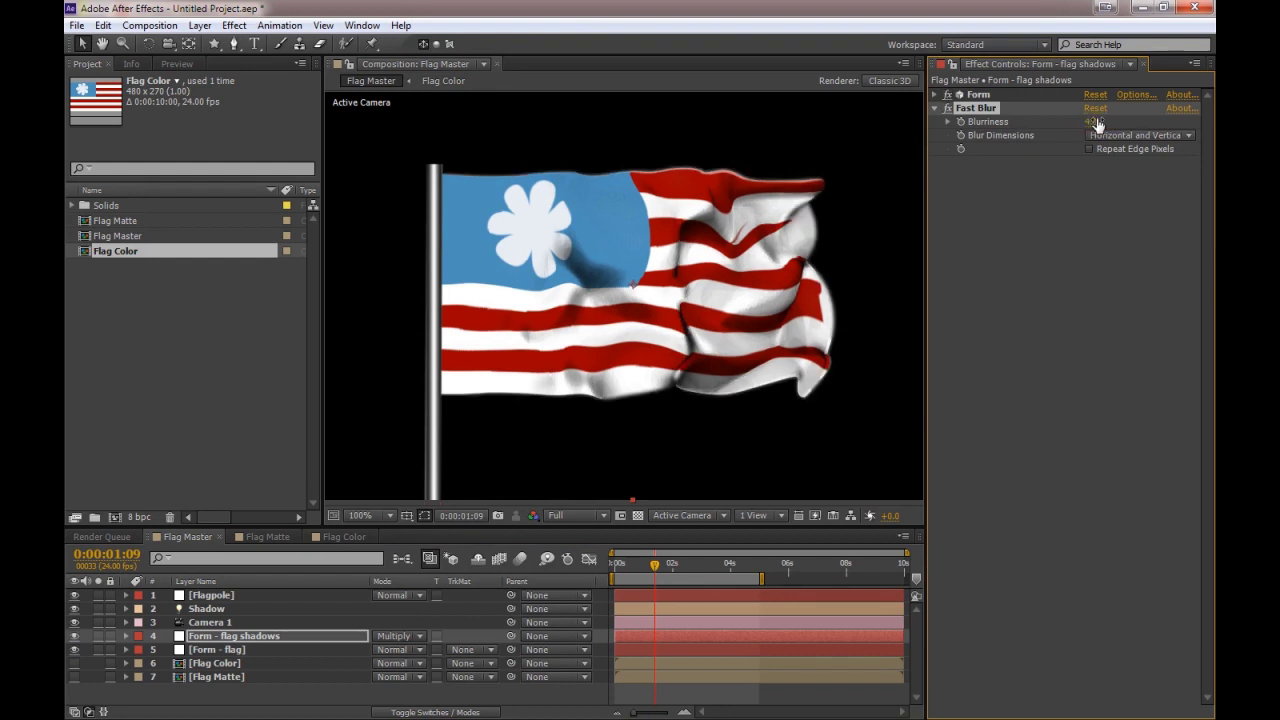
{"action": "left_click", "coordinate": [1090, 123]}
{"action": "key", "text": "Return"}
Step: Turn on Preserve Underlying Transparency for the Form - flag shadows layer and preview the flag's animation
{"action": "left_click", "coordinate": [437, 635]}
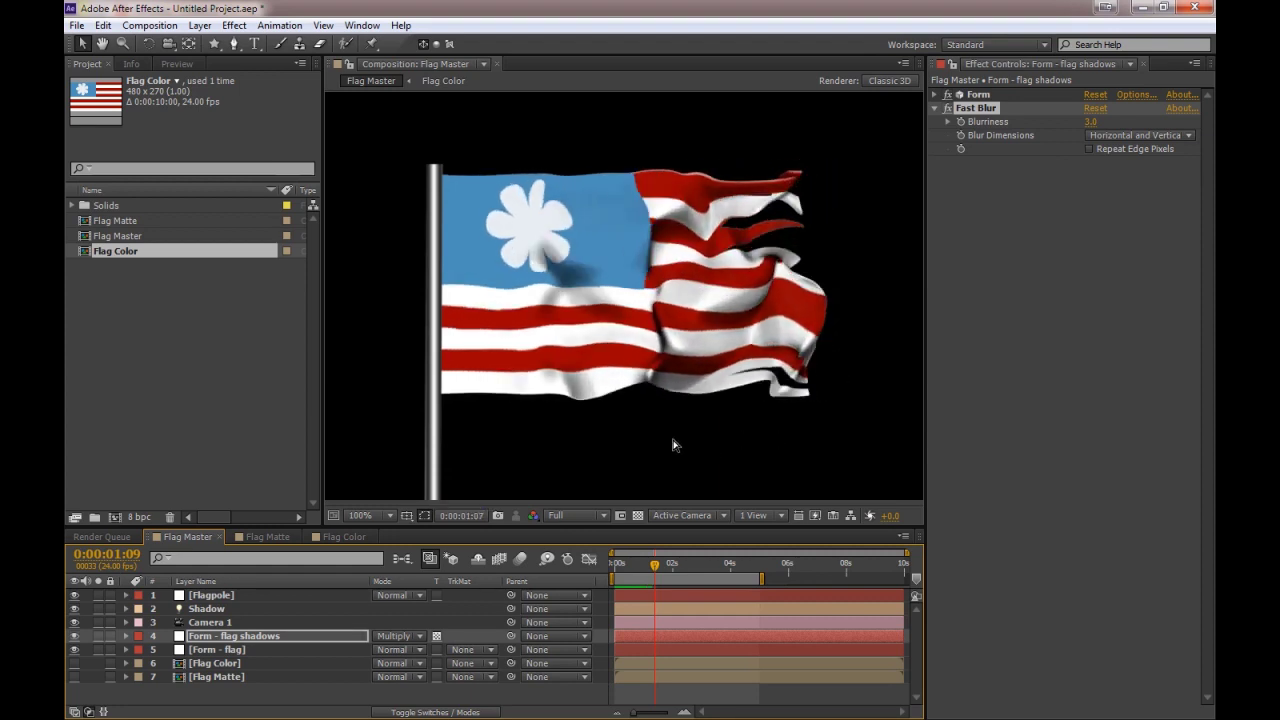
{"action": "key", "text": "space"}
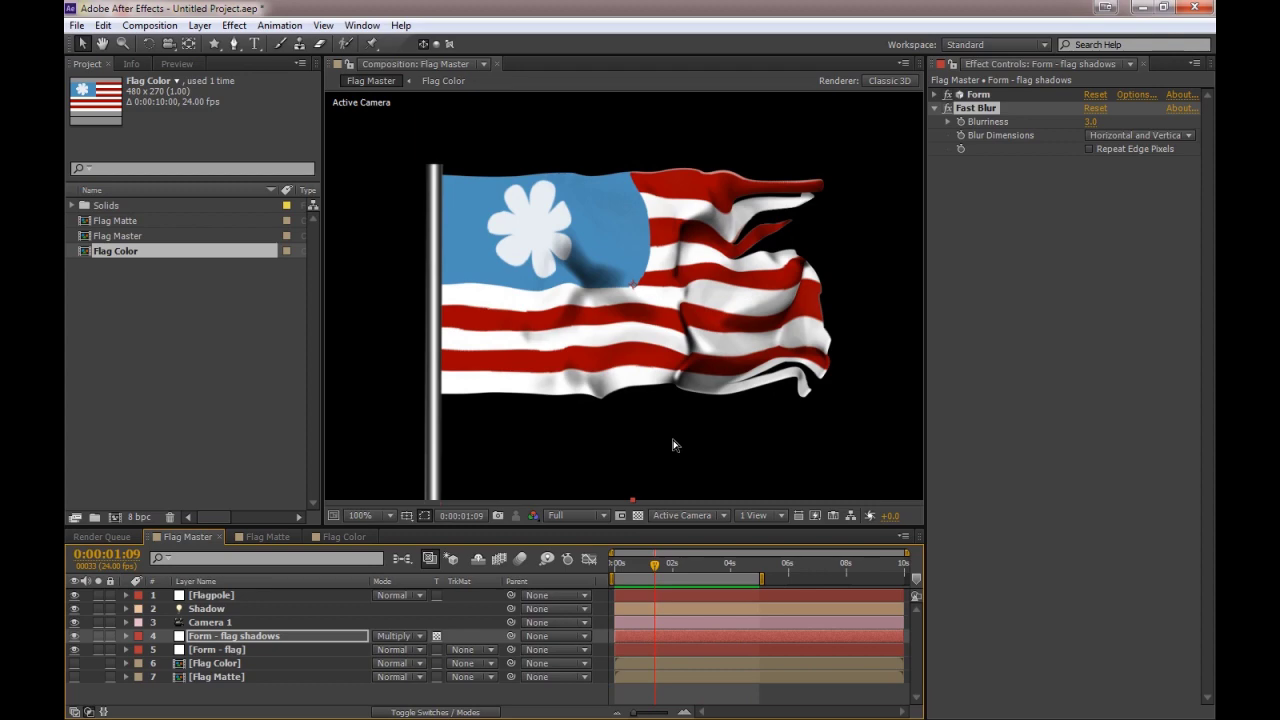
{"action": "key", "text": "space"}
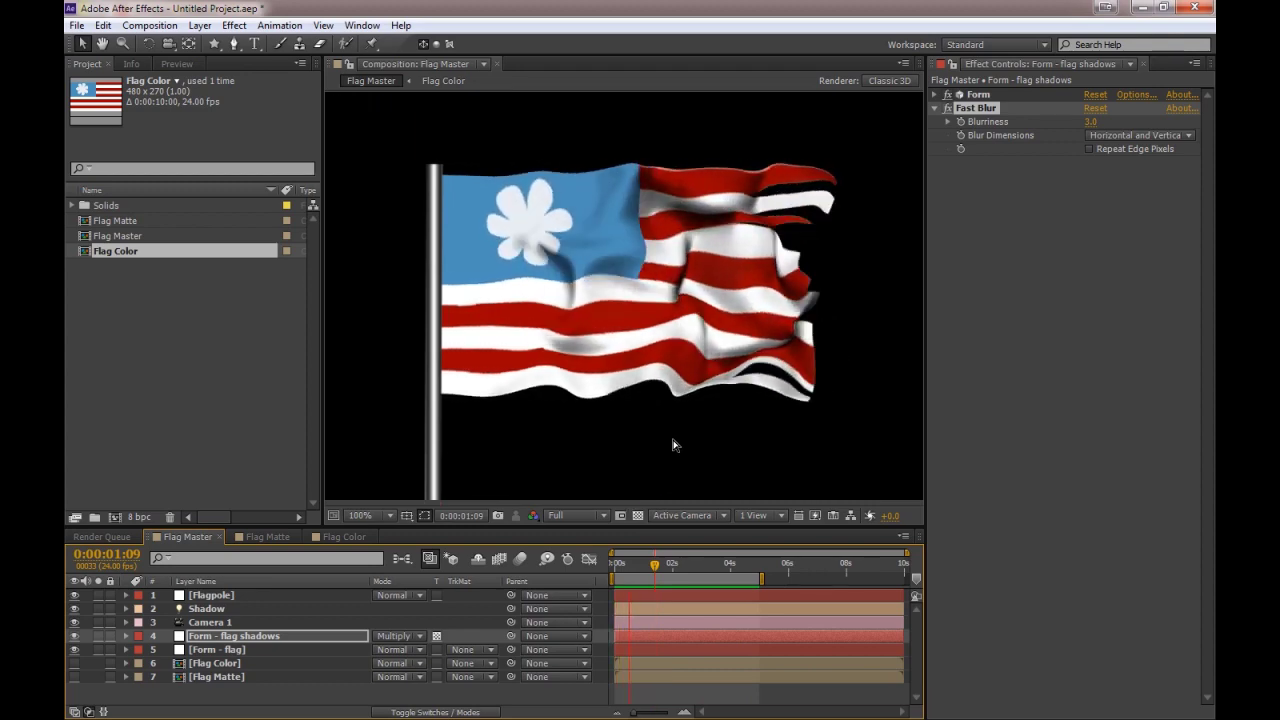